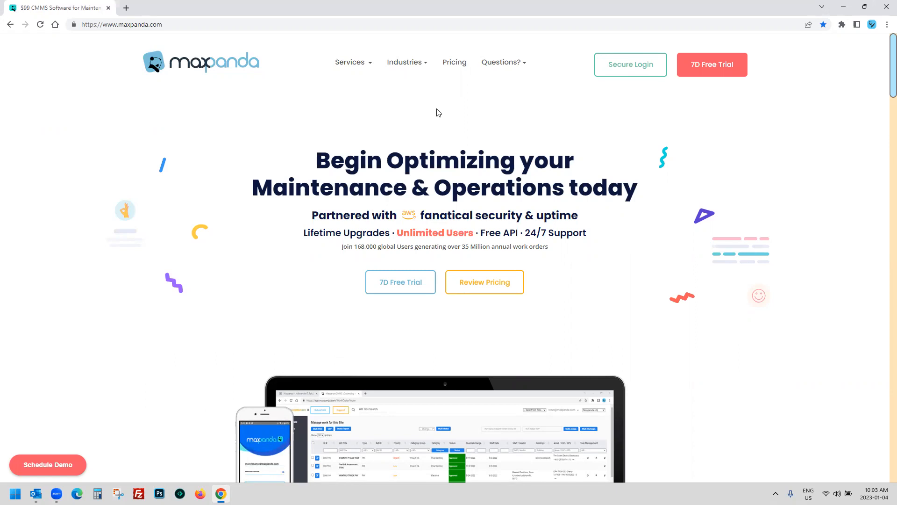
Step: Open the Pricing page and scroll through the Free Forever to Enterprise plan tiers
click(455, 62)
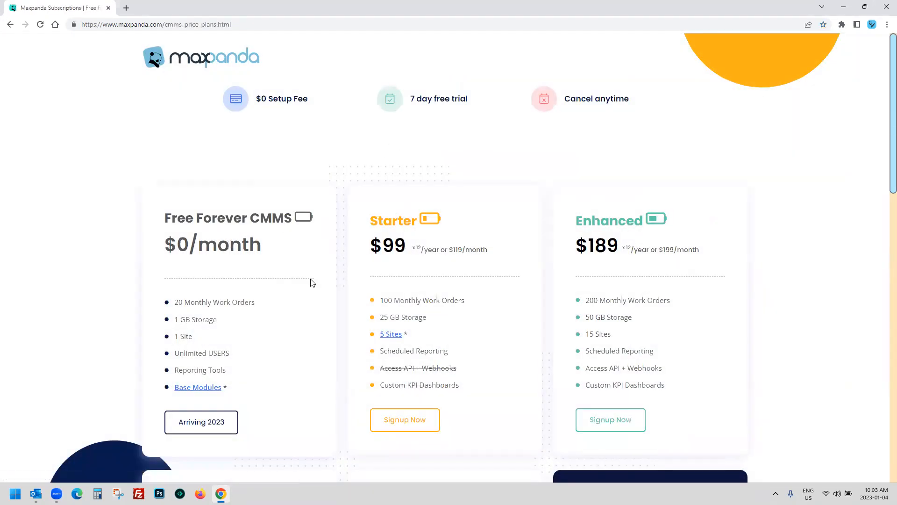
scroll(483, 280, down, 3)
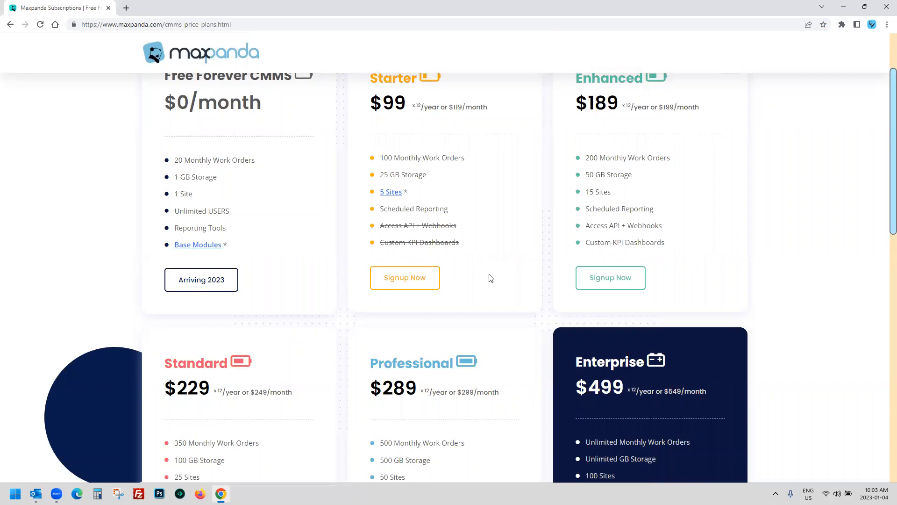
scroll(440, 262, up, 1)
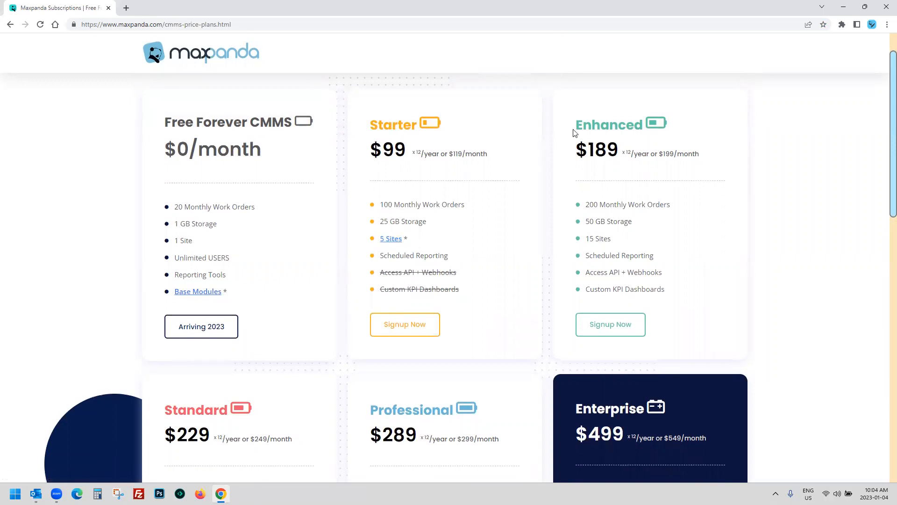
scroll(525, 294, down, 2)
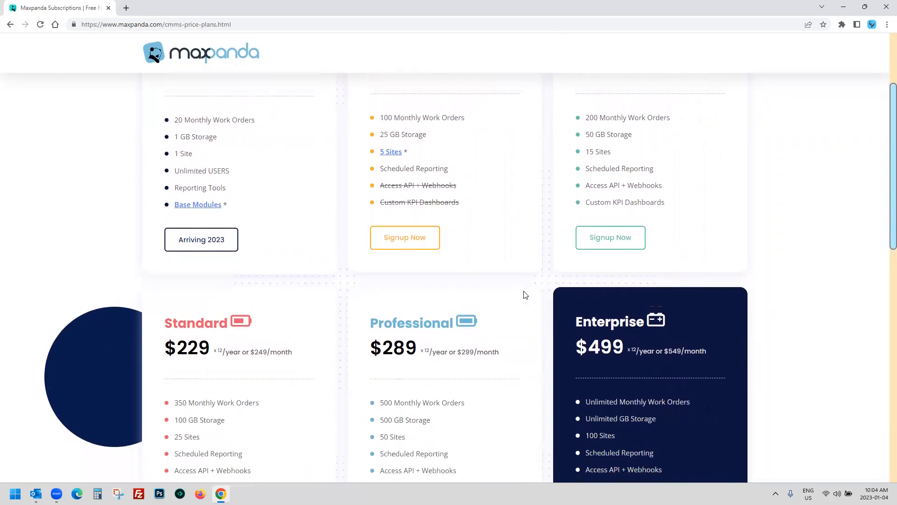
scroll(525, 295, up, 2)
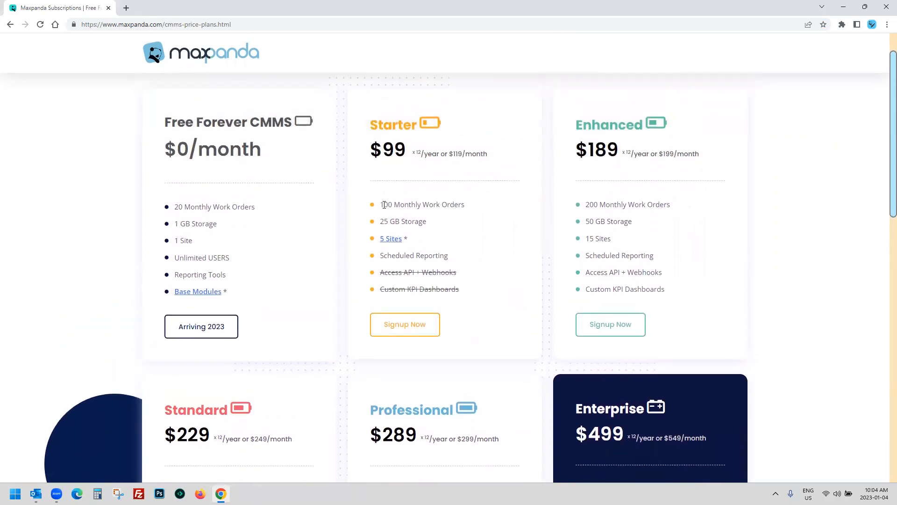
drag(384, 205, 464, 200)
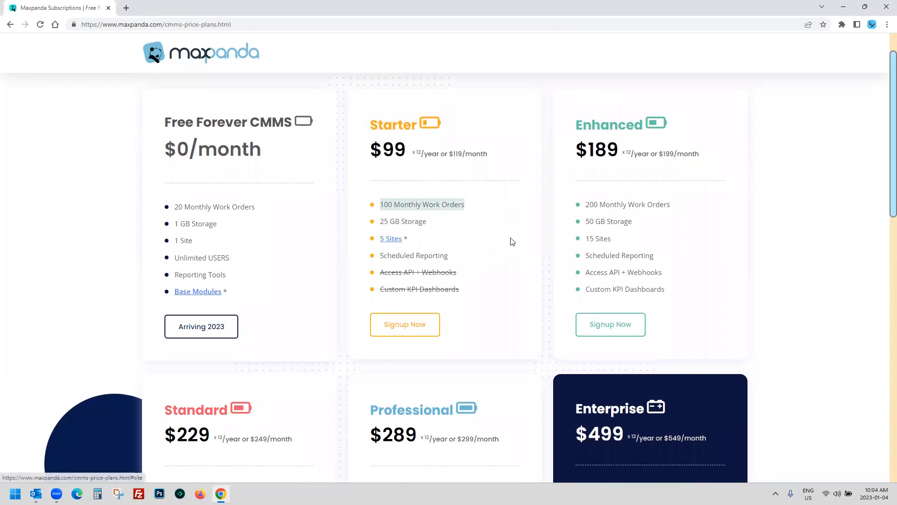
drag(588, 239, 620, 242)
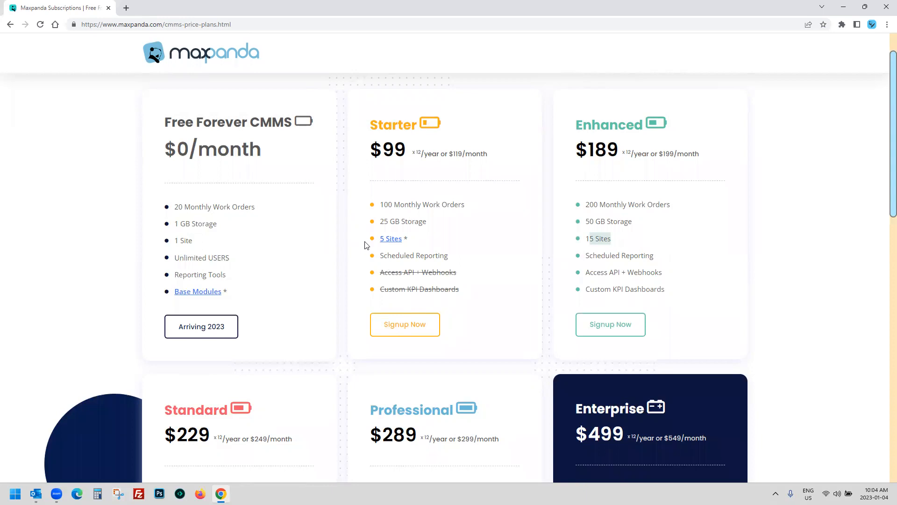
scroll(366, 244, up, 2)
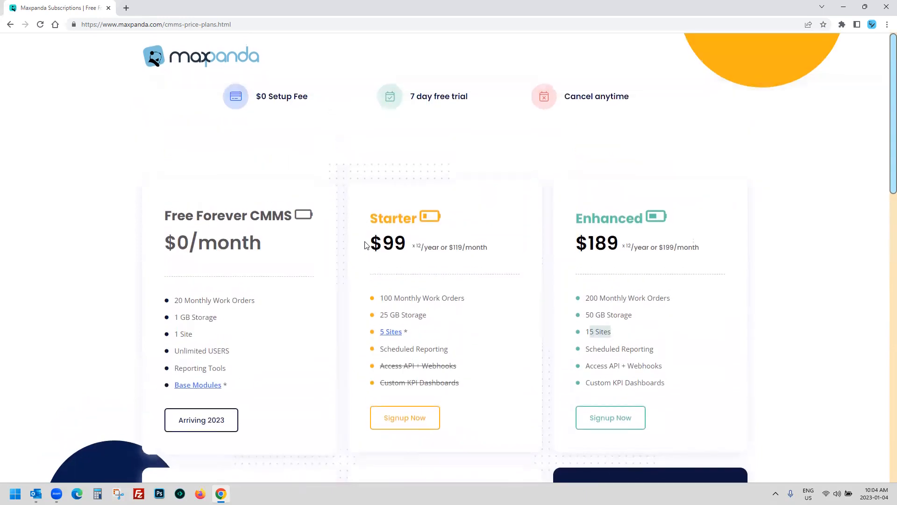
scroll(366, 245, down, 2)
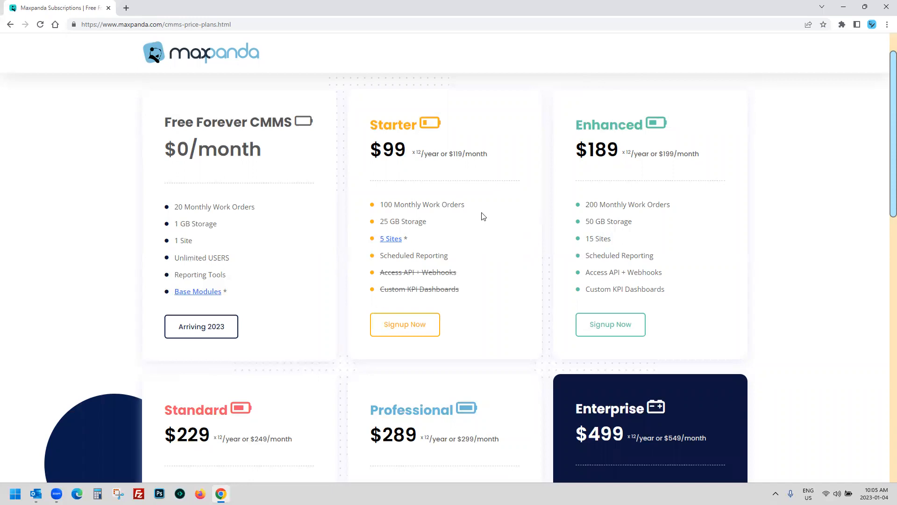
drag(465, 204, 381, 205)
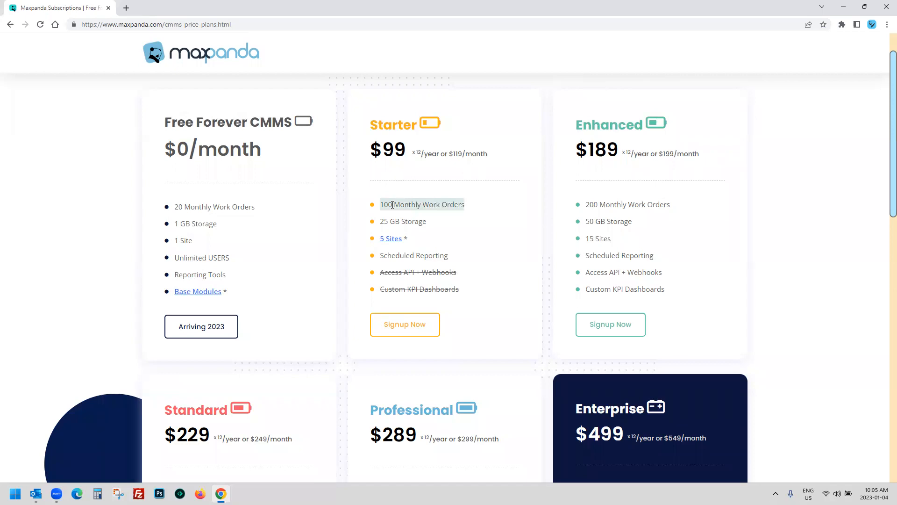
drag(380, 205, 464, 204)
scroll(347, 387, down, 2)
scroll(347, 387, down, 2)
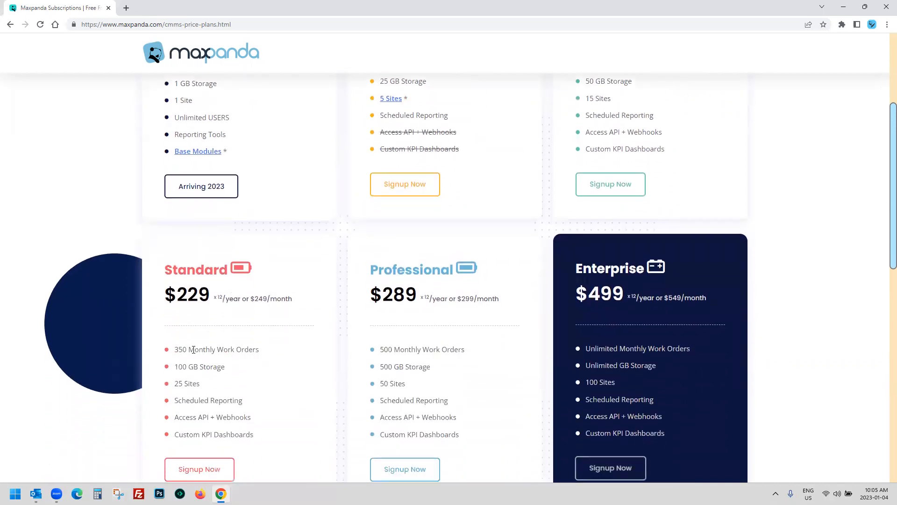
scroll(624, 329, down, 2)
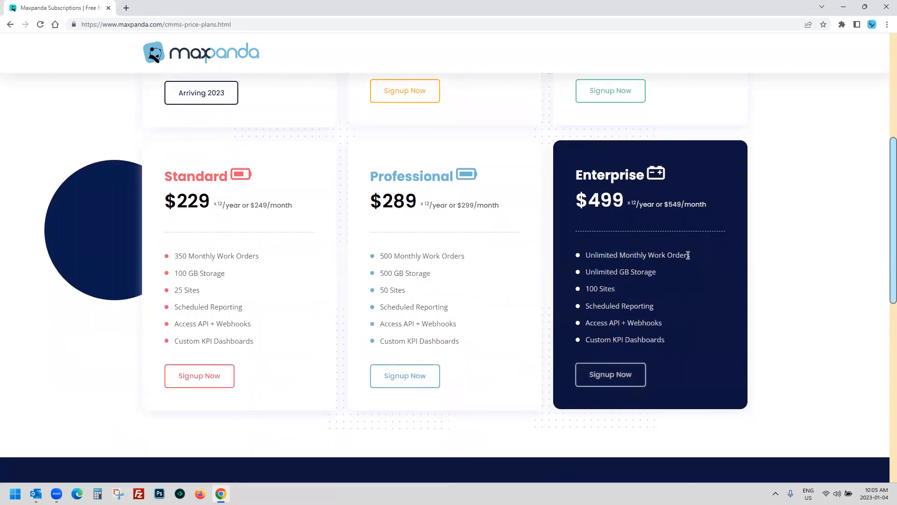
scroll(507, 327, up, 5)
scroll(510, 329, down, 1)
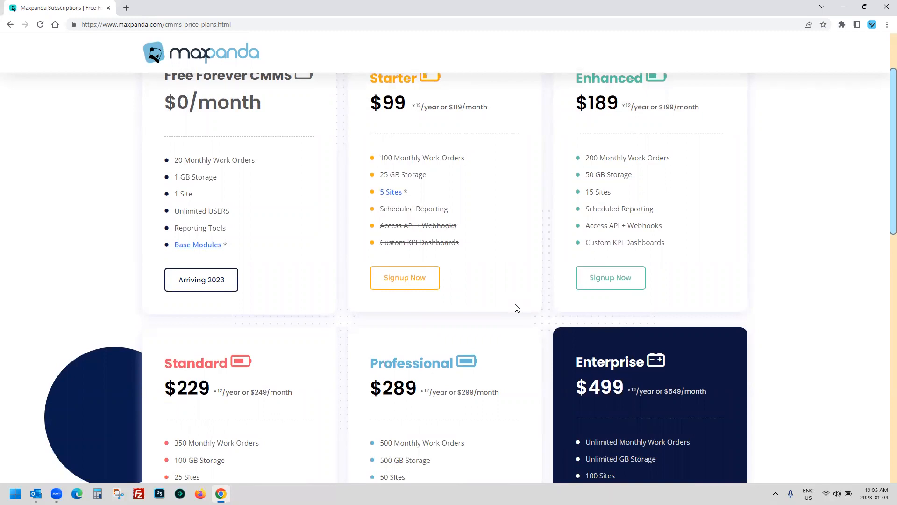
scroll(518, 308, up, 1)
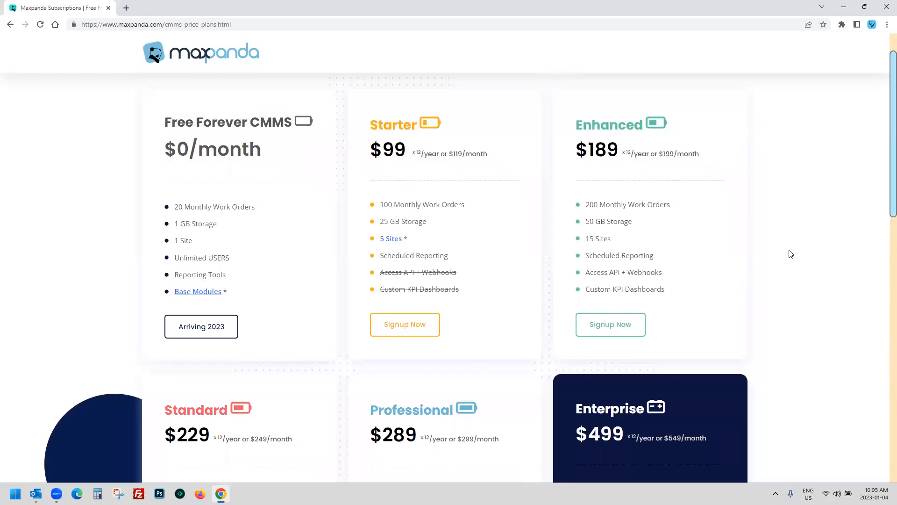
drag(673, 206, 588, 204)
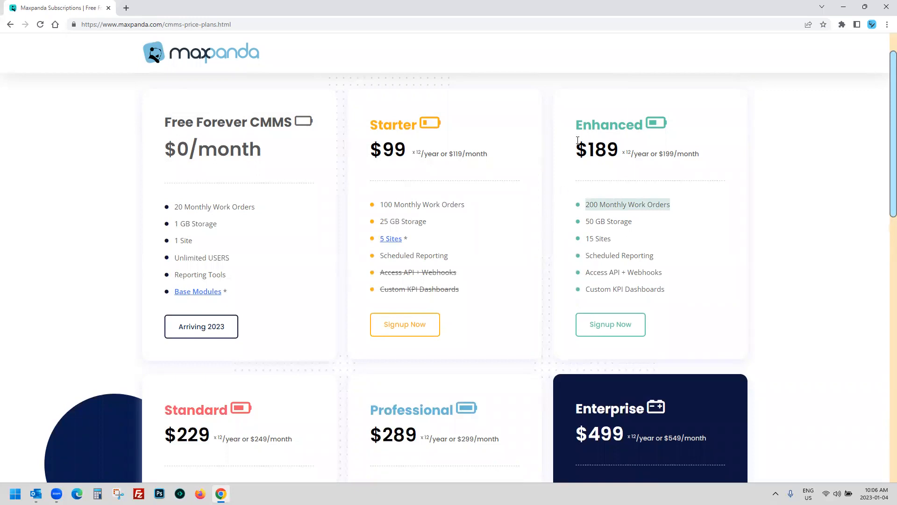
click(771, 258)
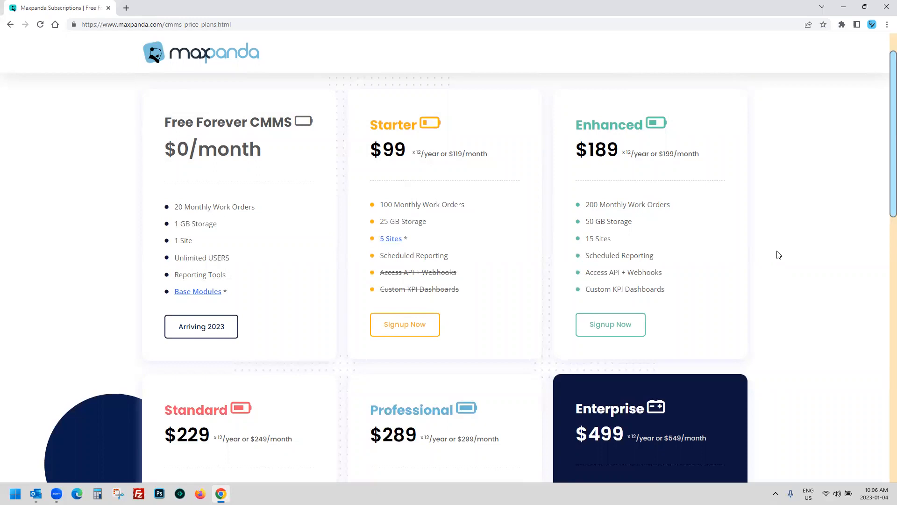
scroll(779, 254, down, 2)
scroll(780, 254, up, 2)
scroll(780, 238, down, 4)
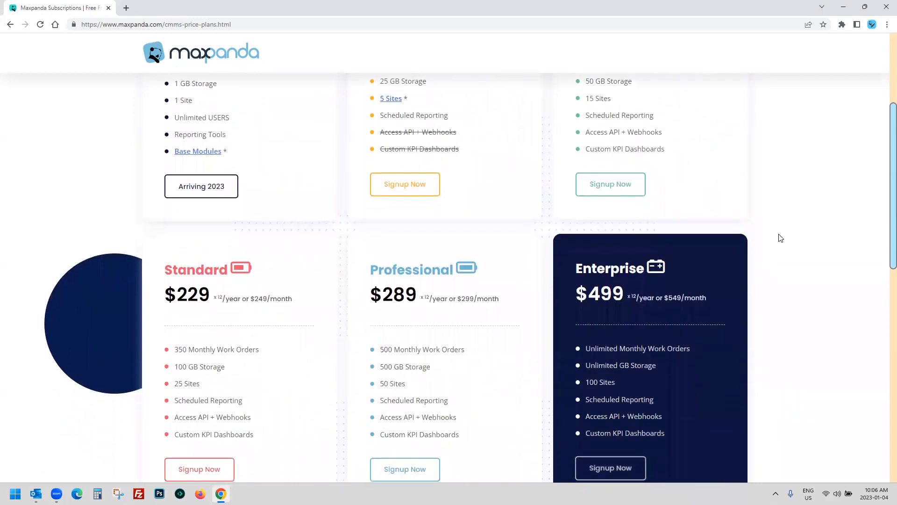
drag(173, 302, 281, 304)
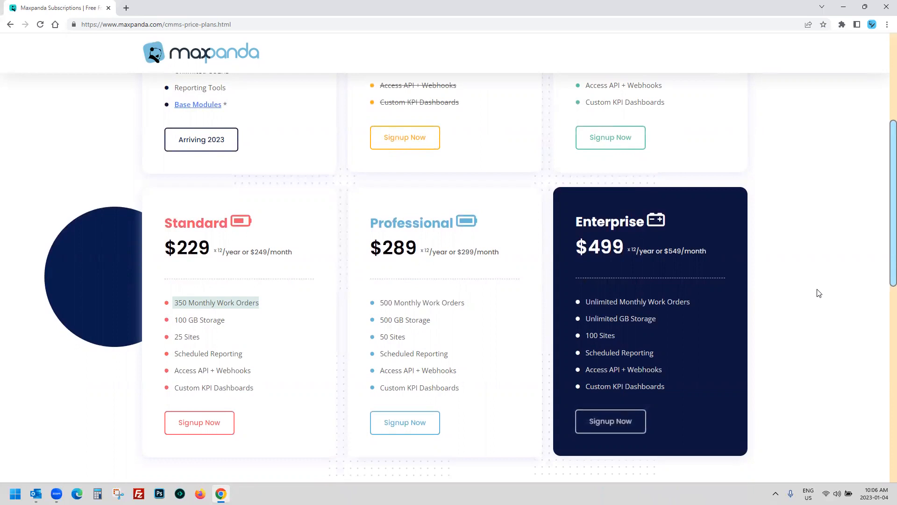
scroll(819, 293, up, 3)
scroll(819, 293, up, 1)
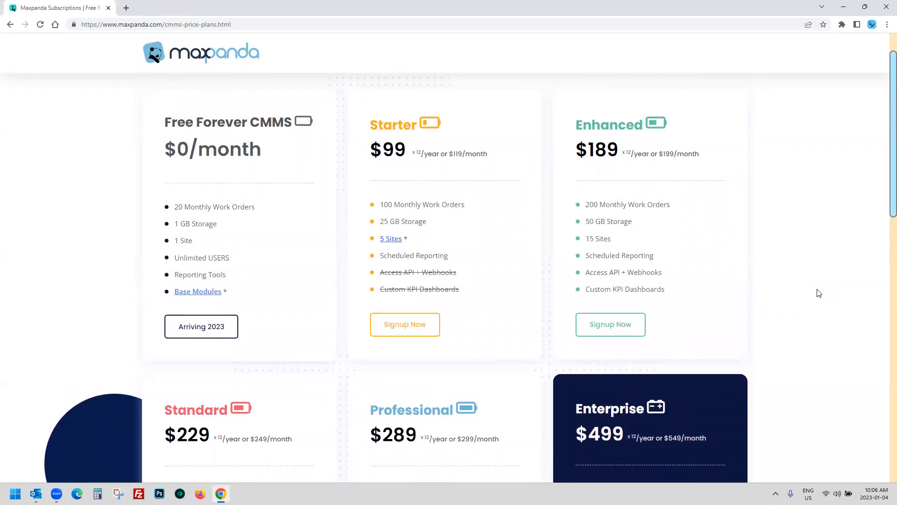
scroll(819, 293, up, 2)
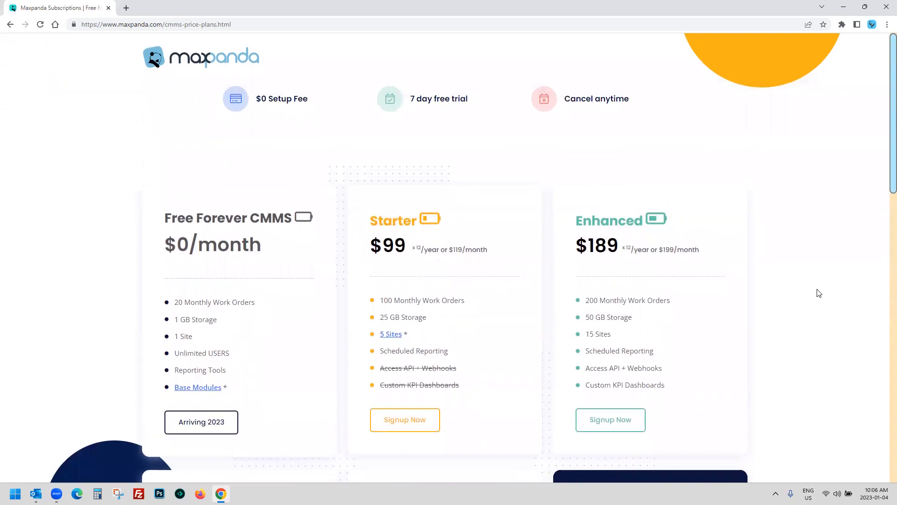
scroll(819, 293, down, 2)
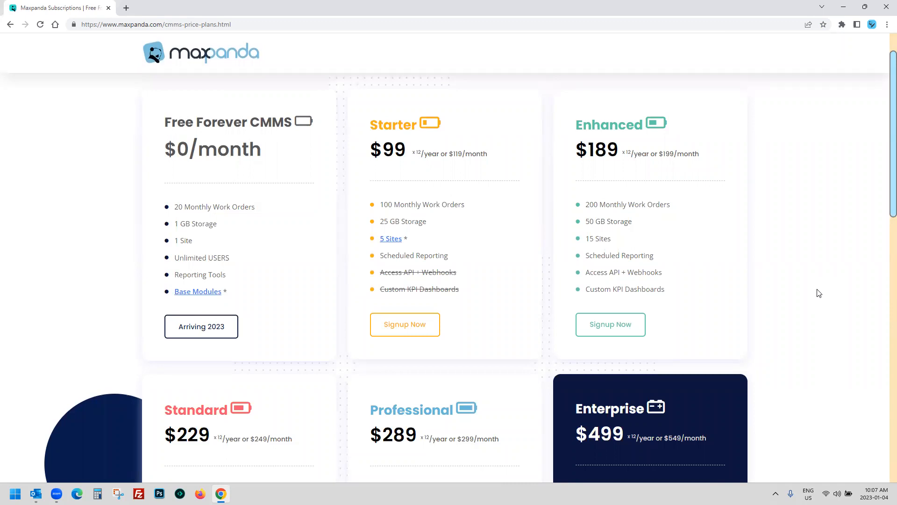
scroll(819, 293, down, 4)
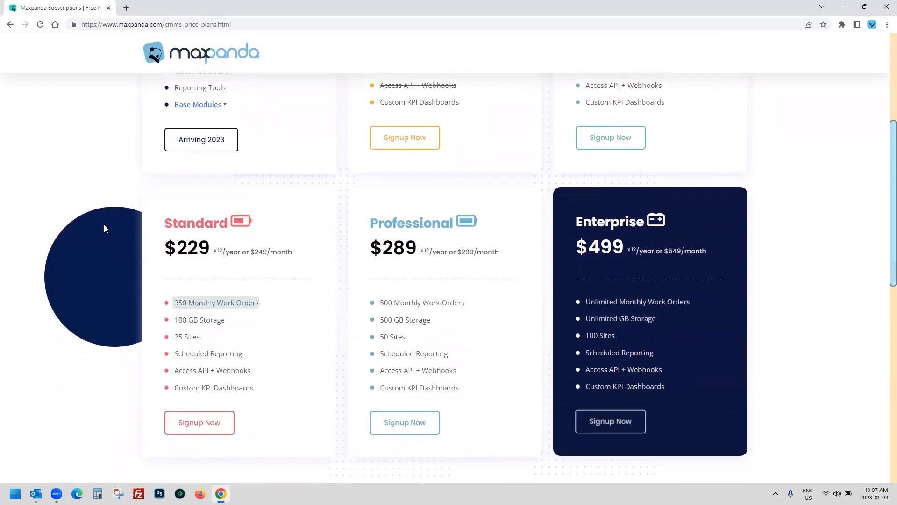
drag(152, 224, 310, 266)
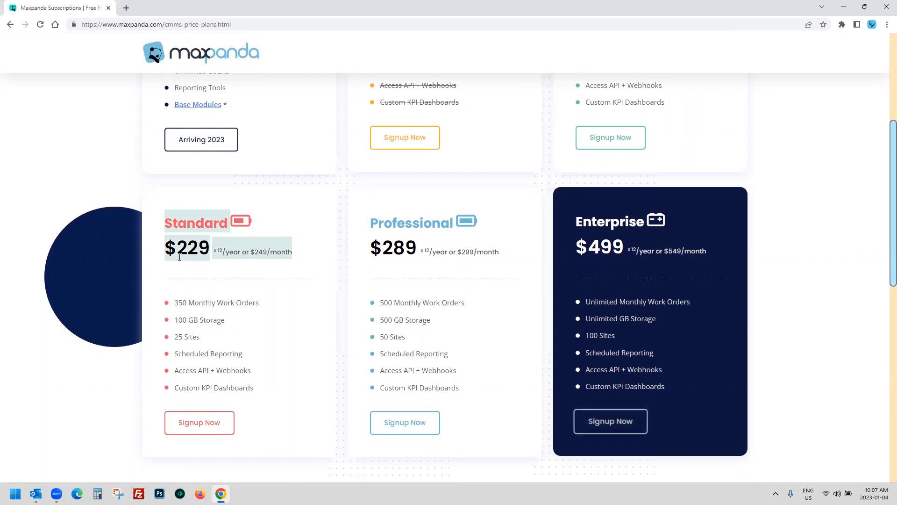
drag(174, 302, 288, 307)
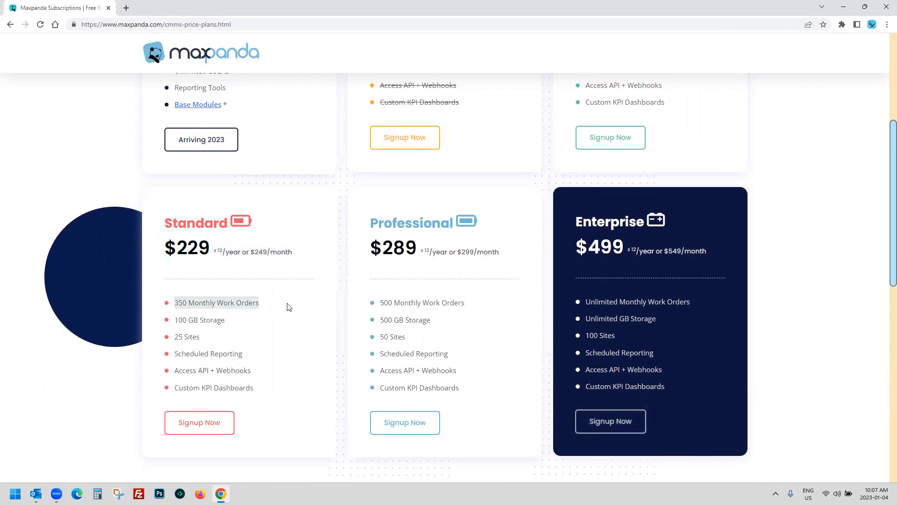
scroll(299, 304, up, 4)
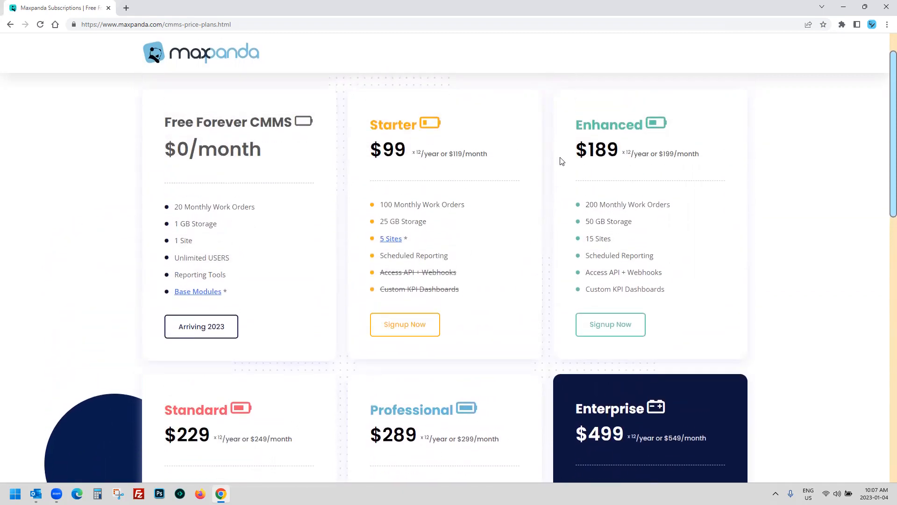
drag(368, 122, 482, 155)
drag(574, 119, 691, 156)
drag(188, 403, 286, 439)
drag(356, 411, 457, 440)
scroll(419, 418, down, 1)
scroll(419, 418, down, 2)
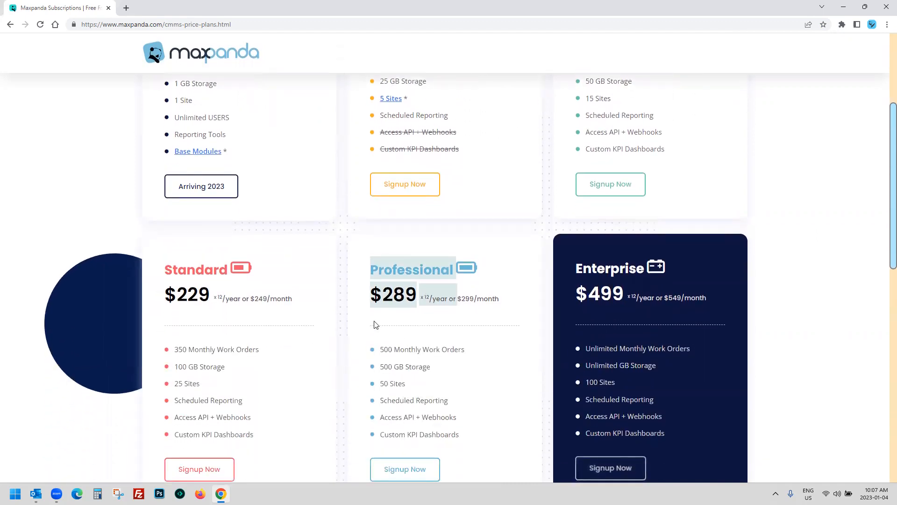
click(346, 322)
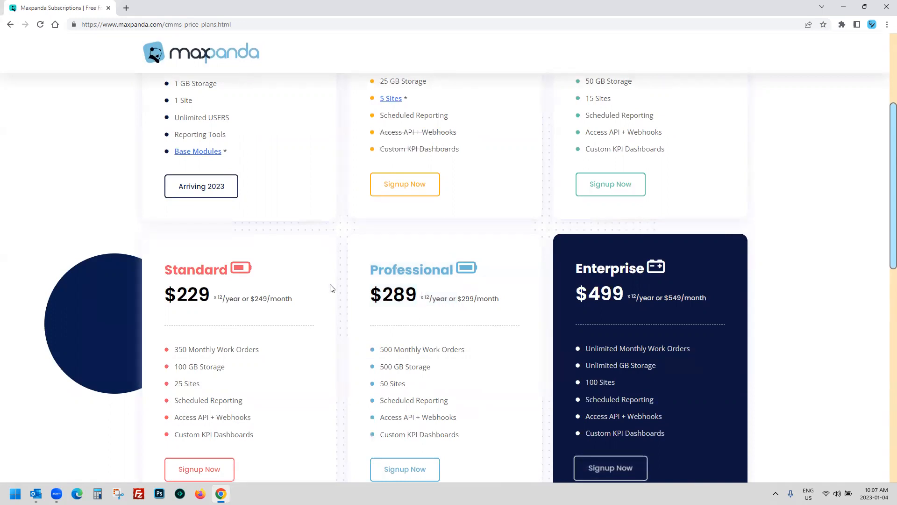
scroll(330, 288, down, 1)
scroll(622, 154, up, 3)
drag(588, 155, 661, 156)
scroll(516, 222, down, 1)
scroll(516, 222, down, 2)
drag(378, 302, 488, 301)
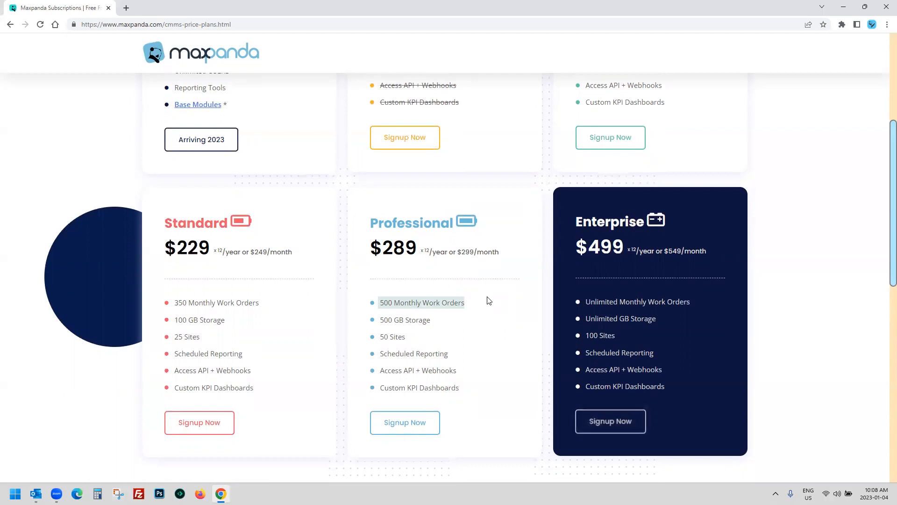
scroll(489, 301, up, 3)
scroll(488, 301, up, 3)
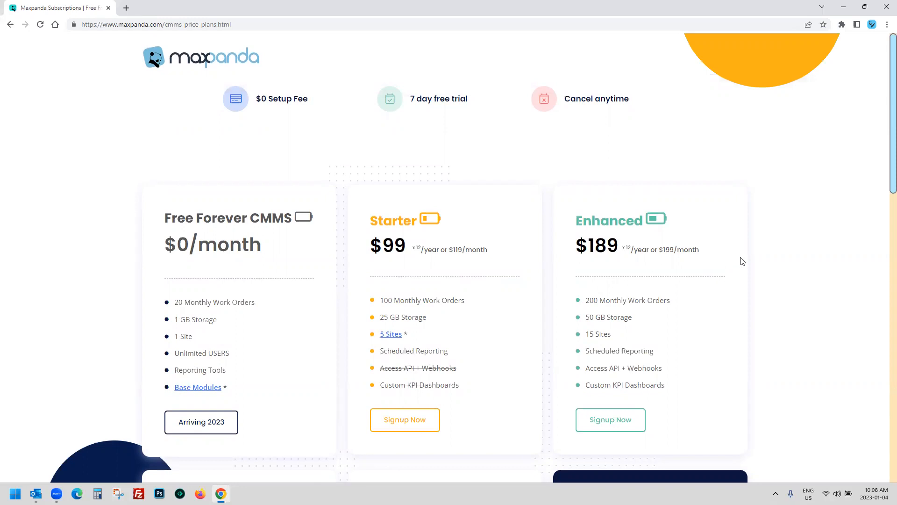
scroll(743, 259, down, 3)
Step: Scroll back up the pricing page to review the plans from Free Forever to Enterprise
scroll(766, 249, up, 1)
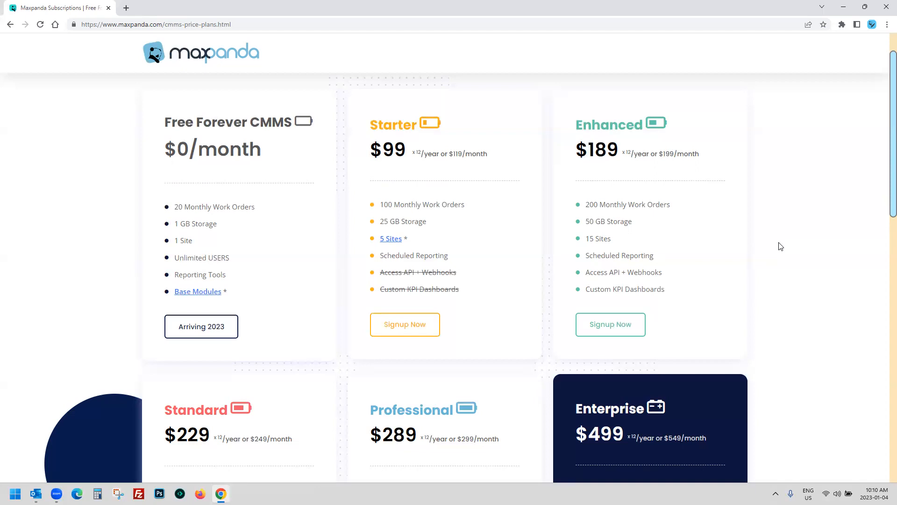
Step: Go back to the Maxpanda home page and on to the Existing User login page
click(241, 56)
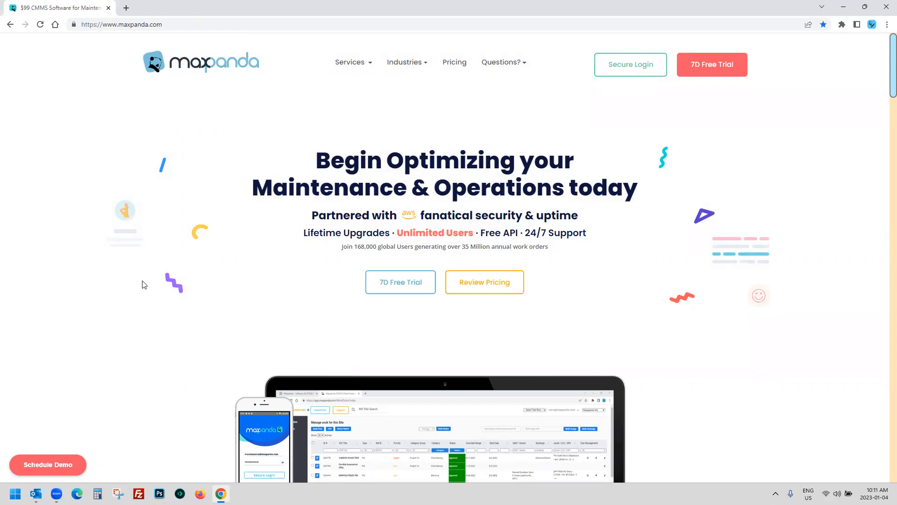
click(608, 66)
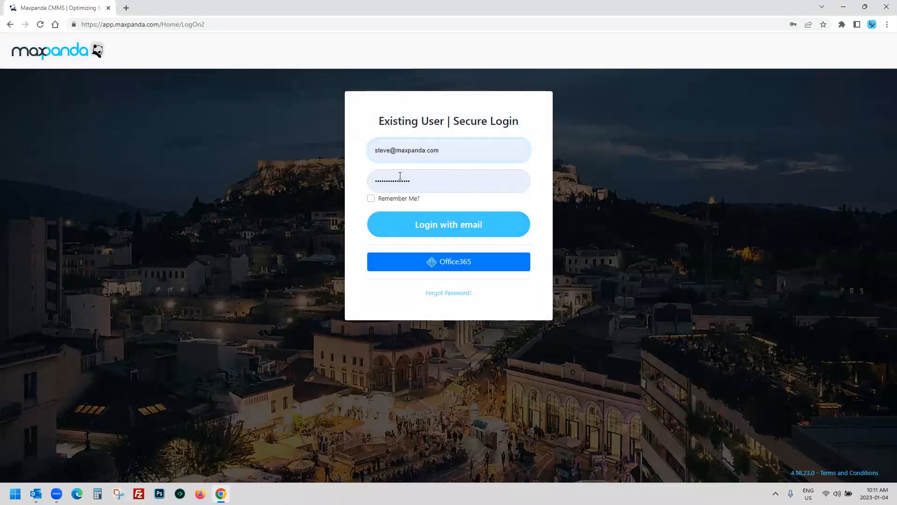
Step: Sign in with the entered email and collapse the Work Orders views in the sidebar
click(457, 231)
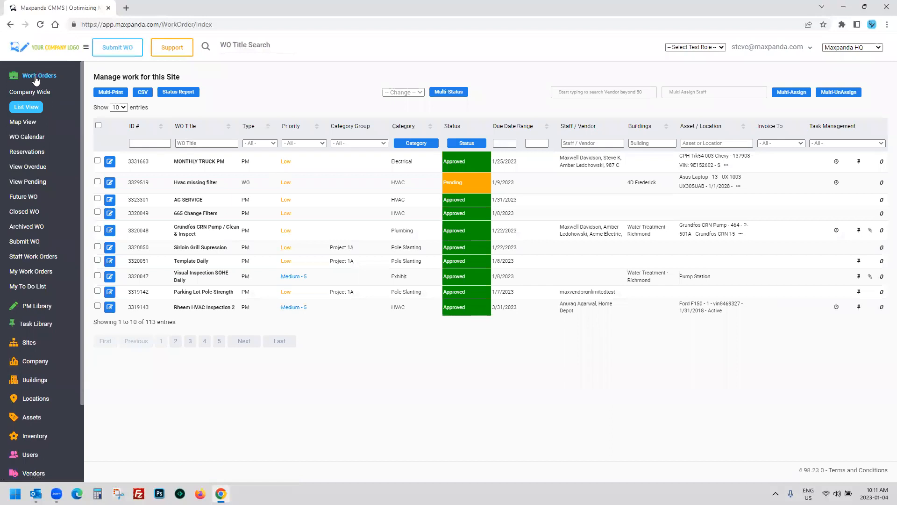
click(39, 77)
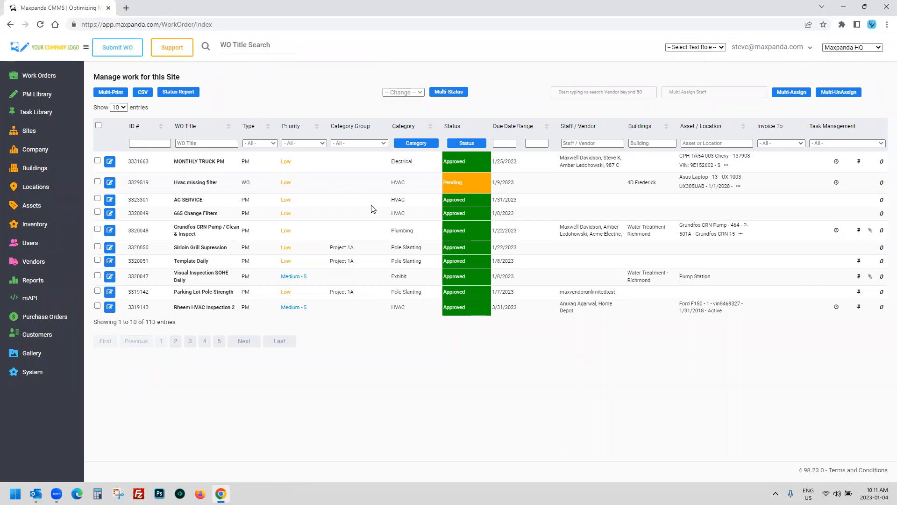
Step: Browse the test role and site lists, keeping Maxpanda HQ, then re-expand Work Orders
click(695, 48)
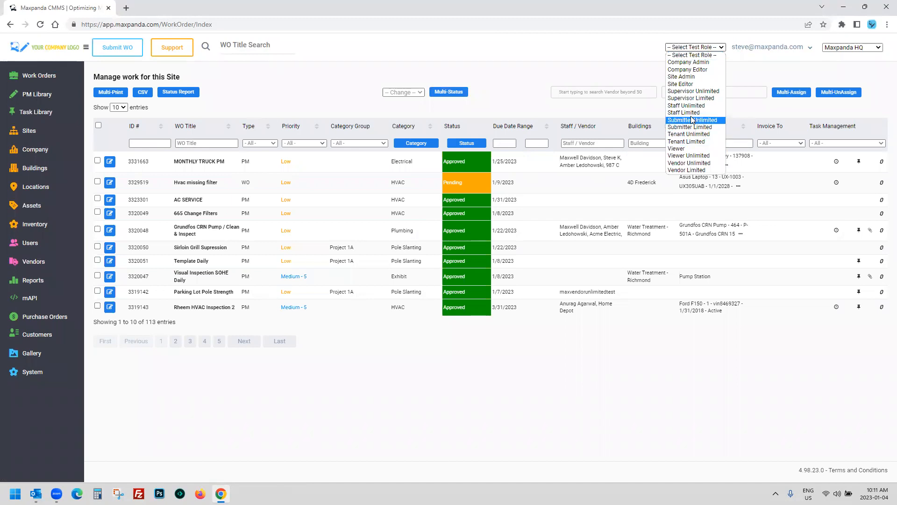
click(603, 57)
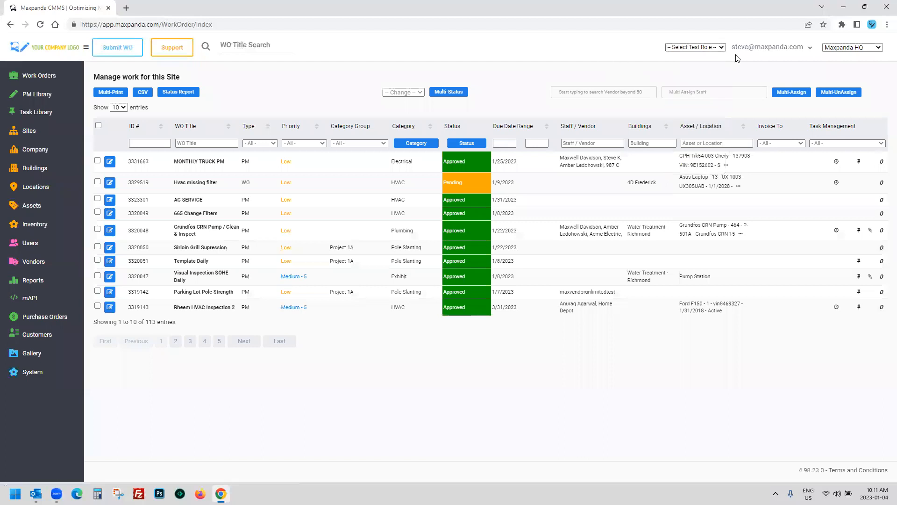
click(860, 48)
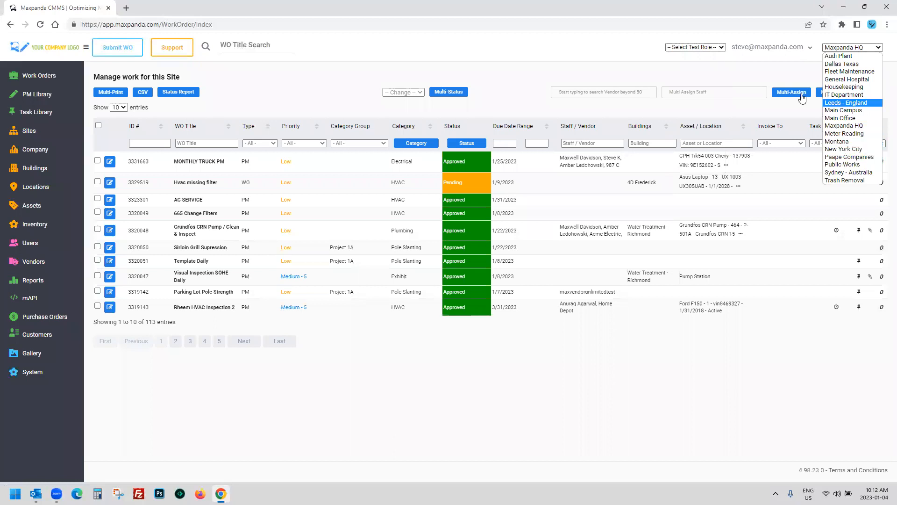
click(782, 69)
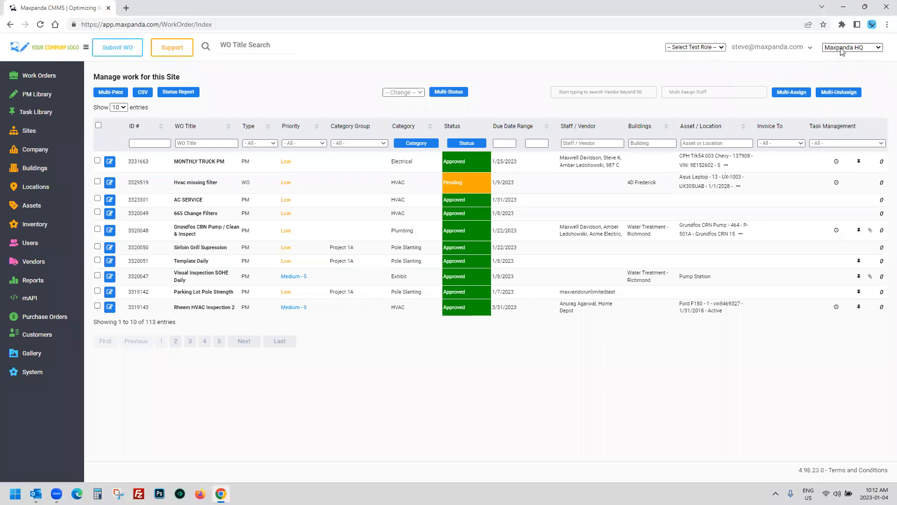
click(856, 49)
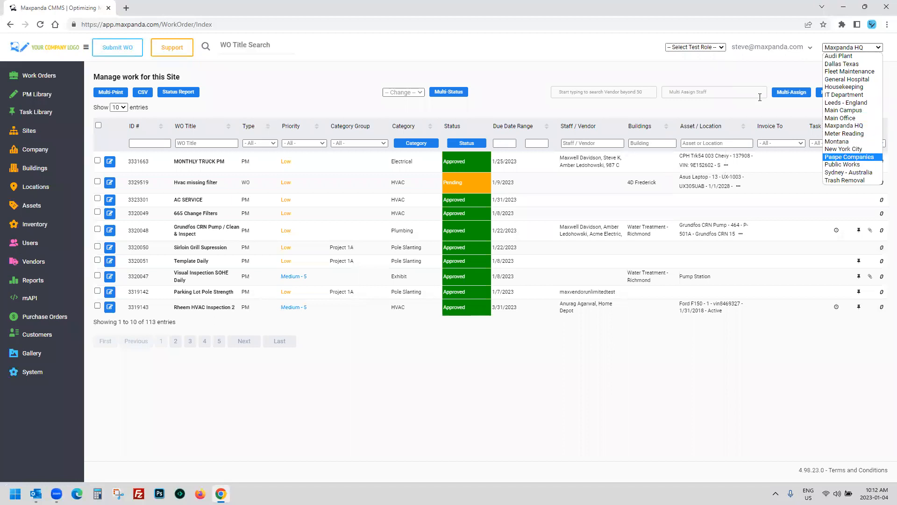
click(727, 66)
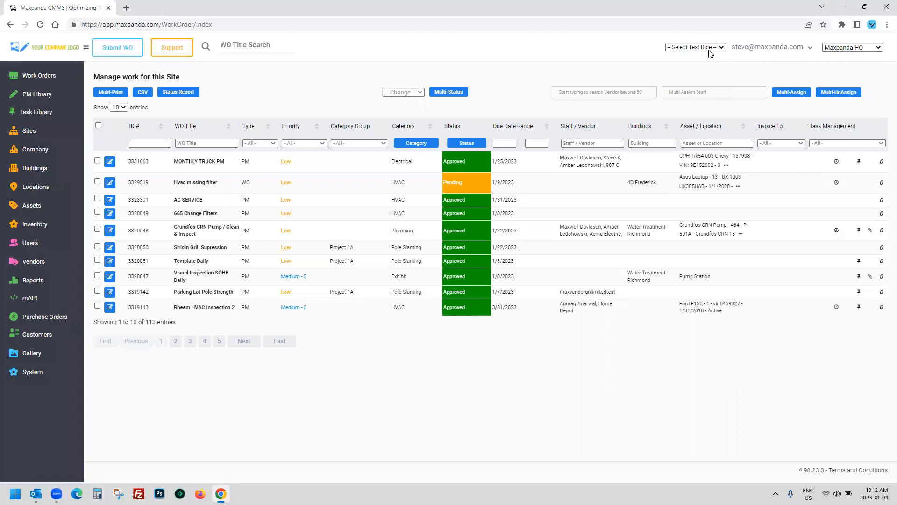
click(711, 49)
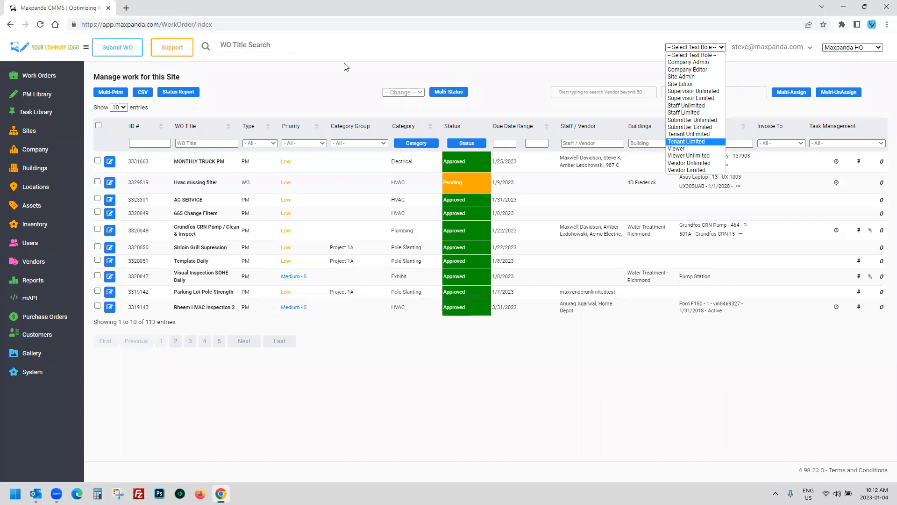
click(258, 91)
click(18, 79)
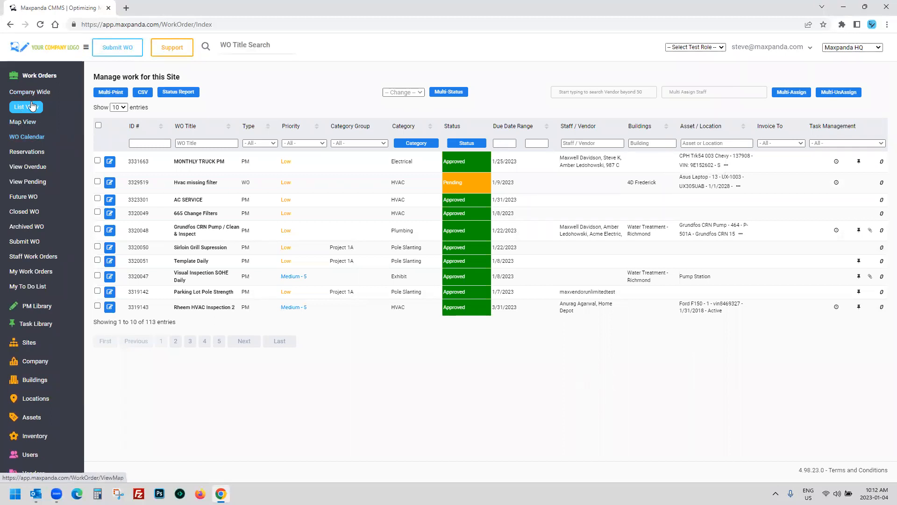
Step: Collapse Work Orders and highlight the Hvac missing filter row text
click(42, 81)
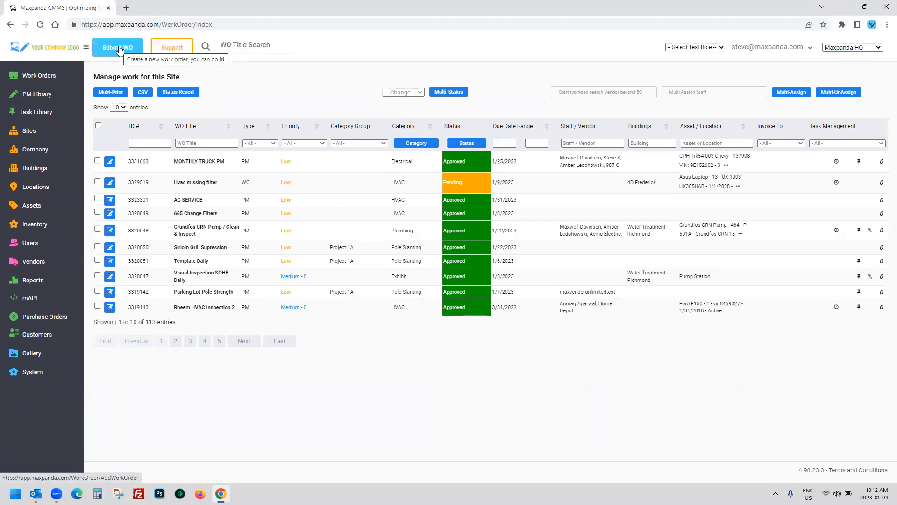
drag(343, 196, 387, 182)
click(537, 185)
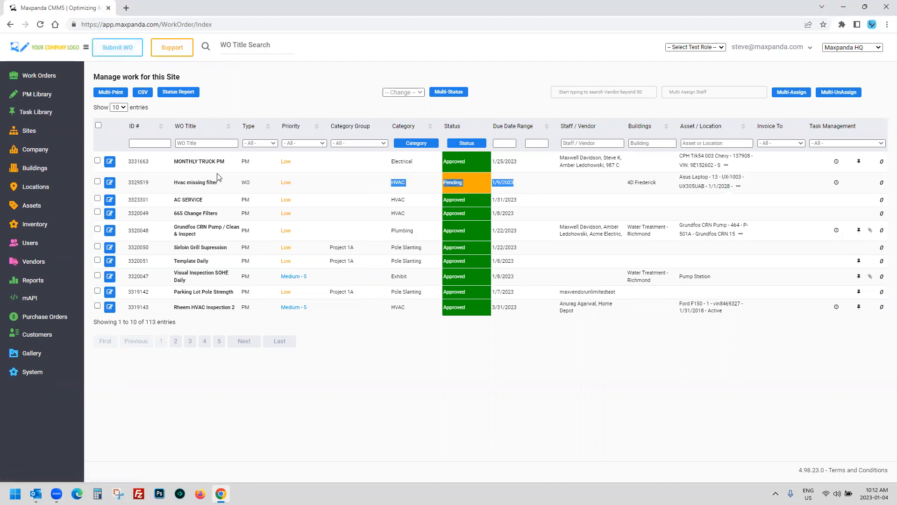
Step: Expand PM Library and Task Library in the sidebar, then collapse Task Library
click(35, 94)
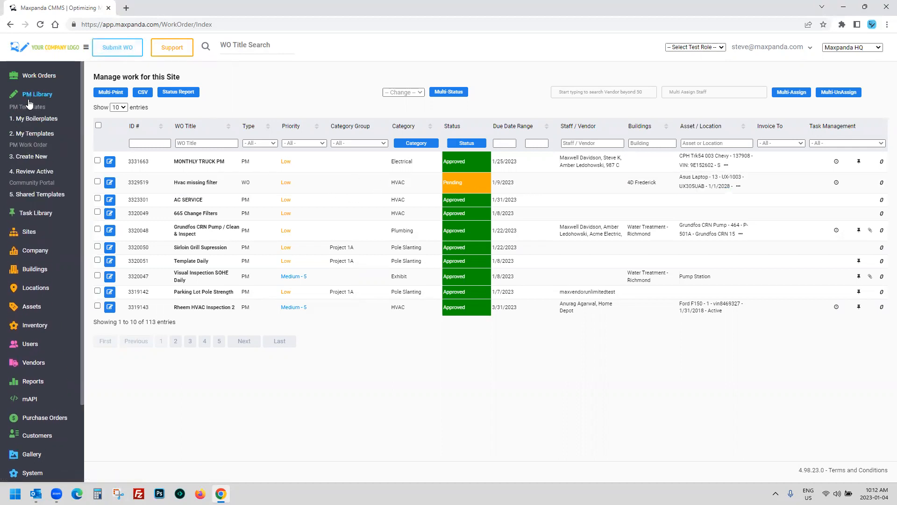
click(37, 214)
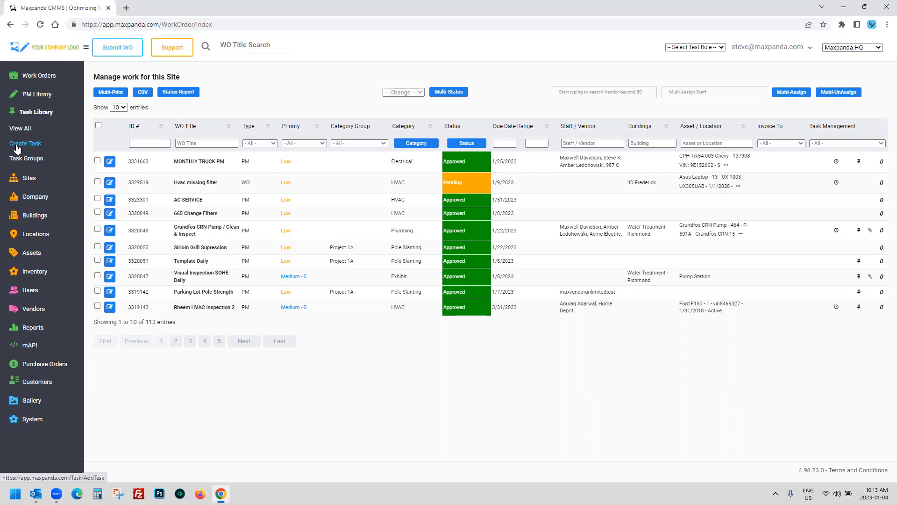
click(39, 117)
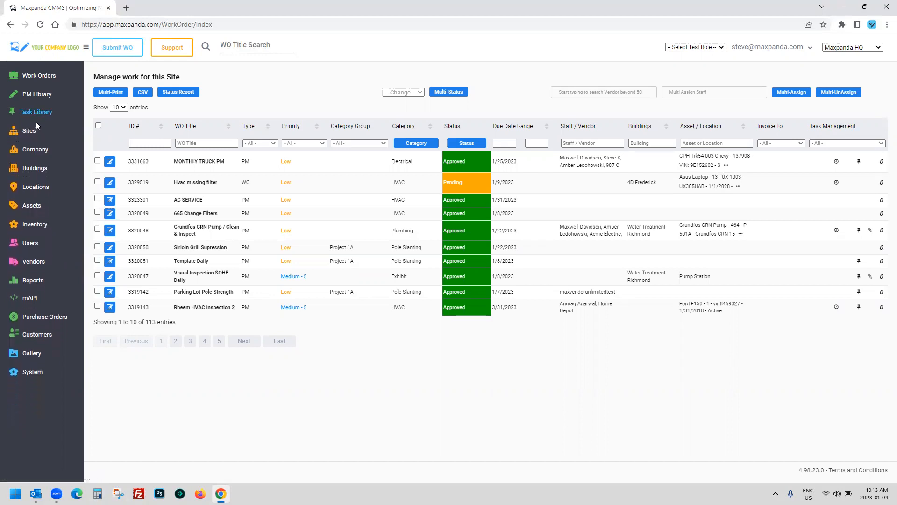
Step: Expand Reports and browse its links, viewing the Type filter options while keeping all types
click(28, 282)
scroll(28, 299, down, 3)
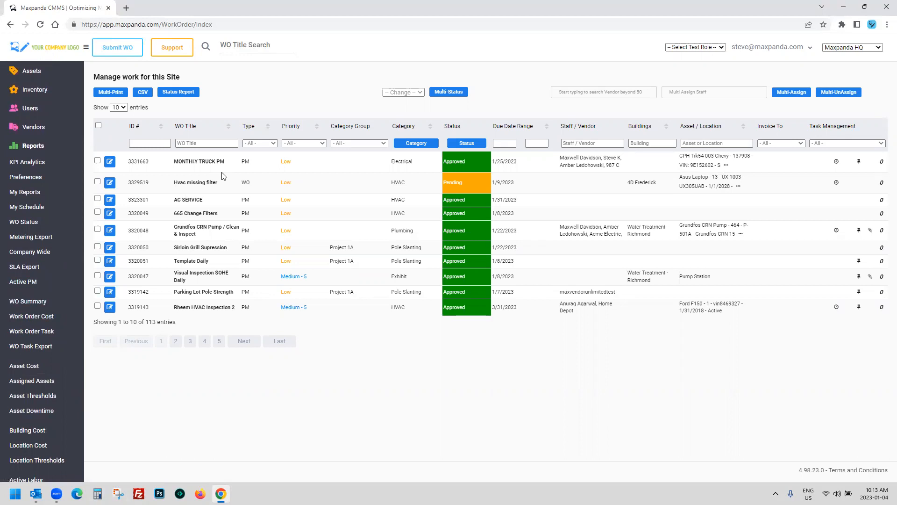
click(264, 143)
click(251, 90)
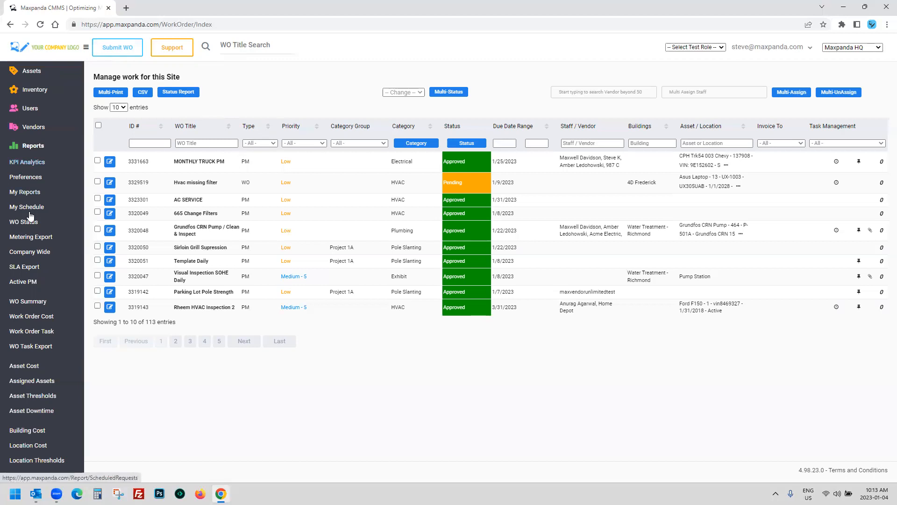
scroll(26, 211, down, 2)
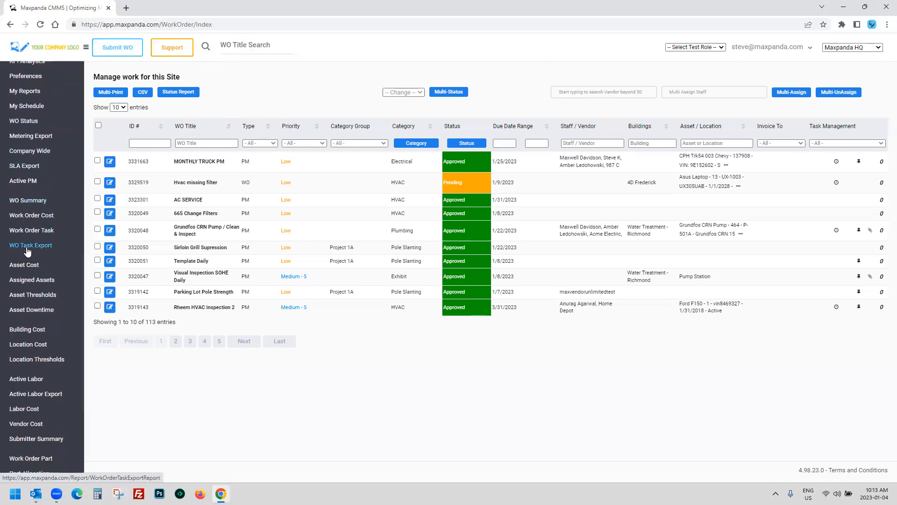
scroll(28, 251, up, 2)
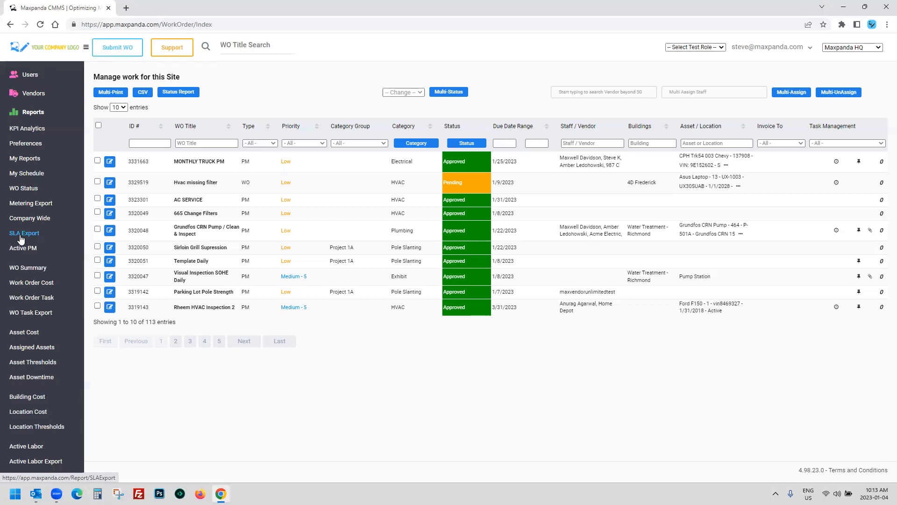
Step: Open KPI Analytics and inspect values on the status bars and KPI charts
scroll(26, 130, up, 3)
click(26, 131)
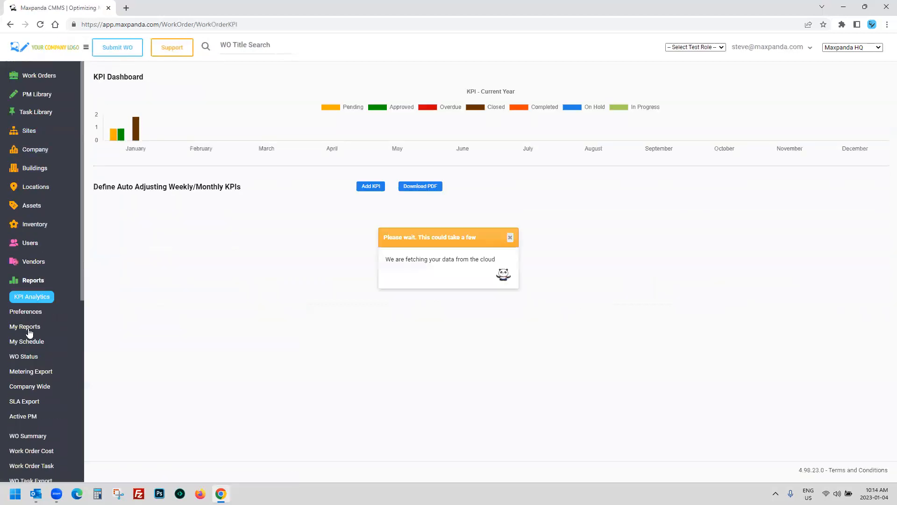
scroll(9, 329, down, 3)
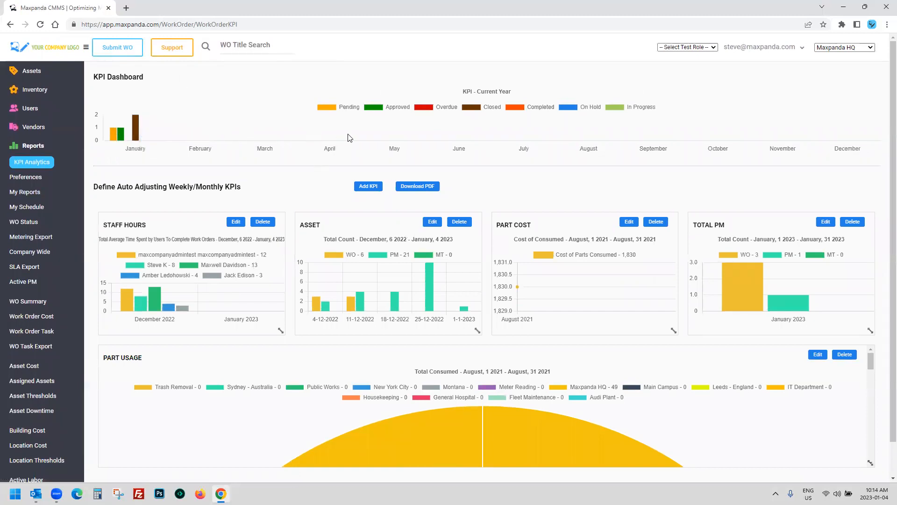
mouse_move(115, 136)
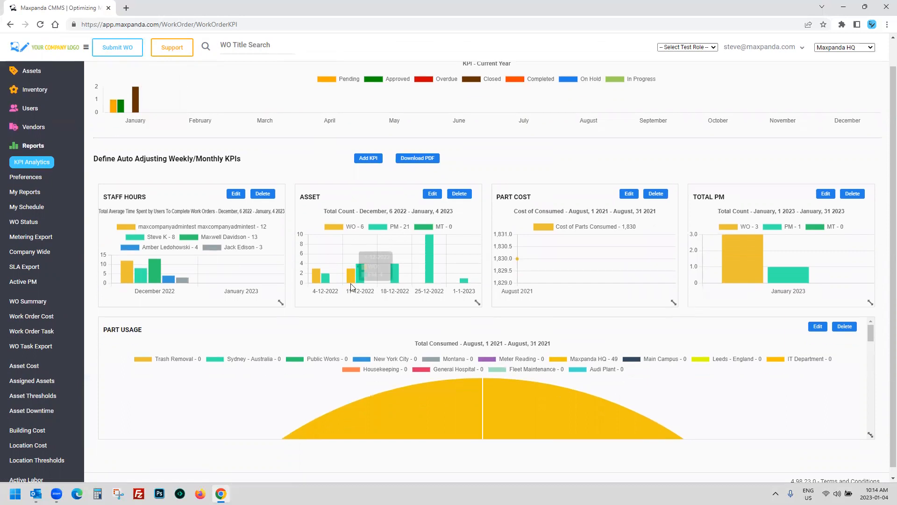
scroll(353, 286, down, 1)
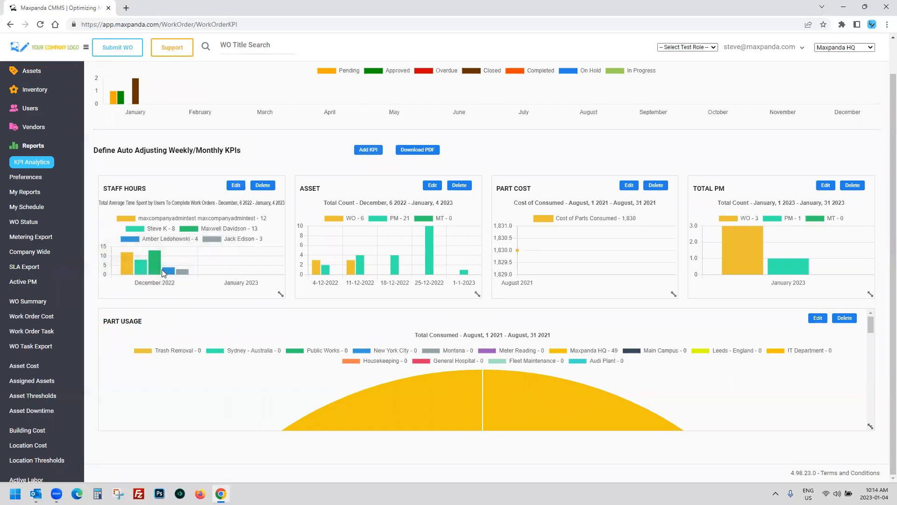
mouse_move(158, 266)
Step: Collapse Reports and return to the Work Orders list view
click(36, 151)
click(34, 80)
click(22, 108)
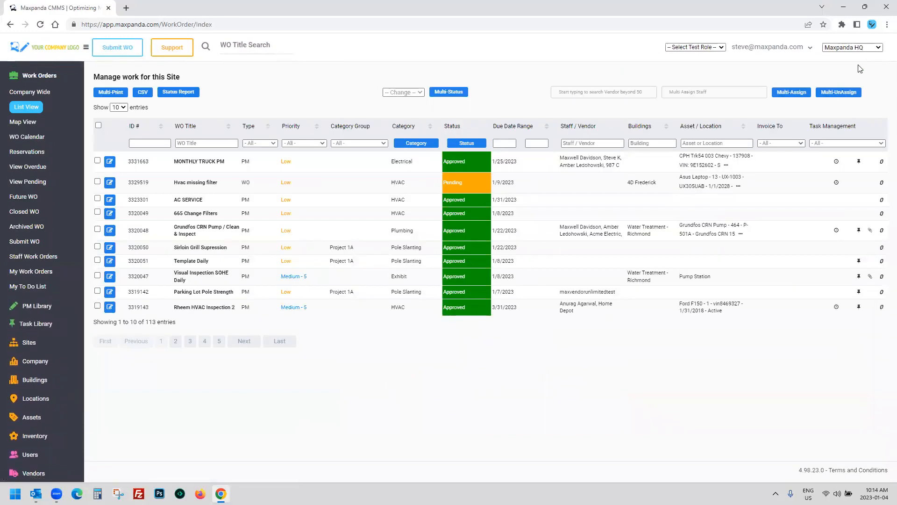
Step: Switch the site from Maxpanda HQ to New York City
click(872, 47)
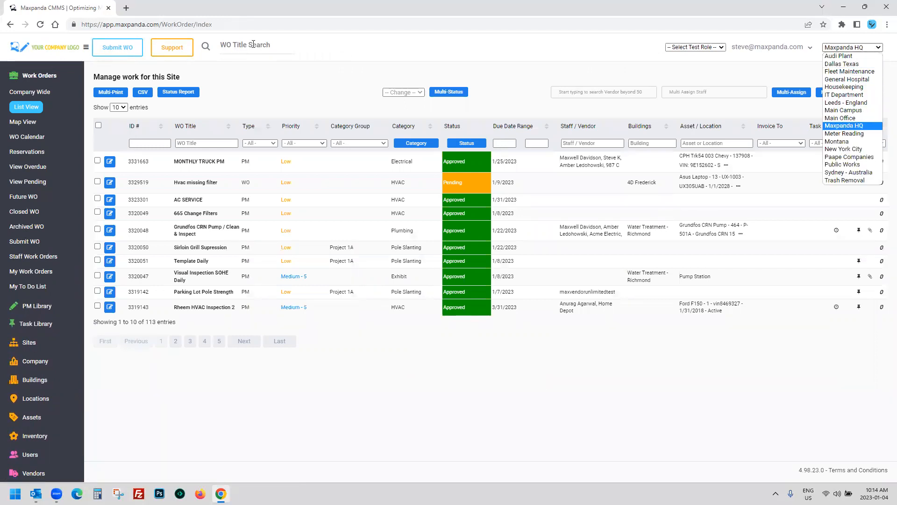
click(885, 41)
click(875, 47)
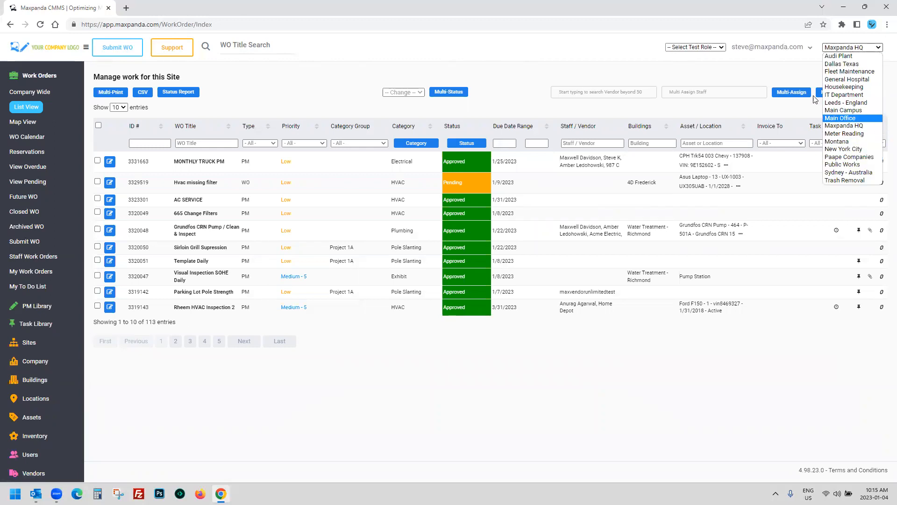
click(801, 76)
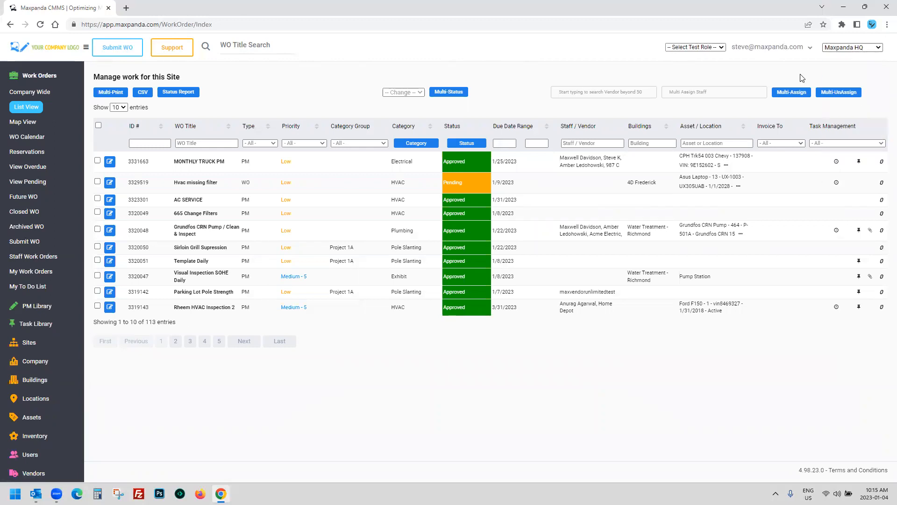
click(863, 49)
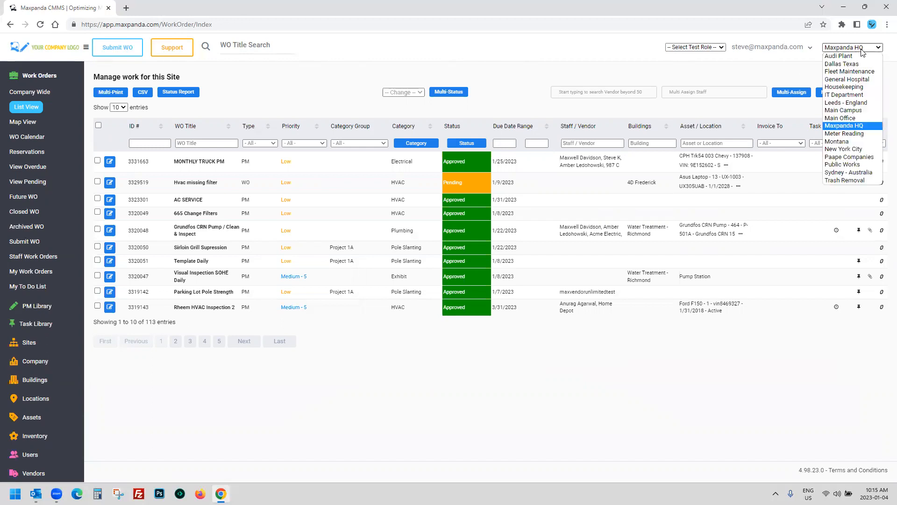
click(847, 148)
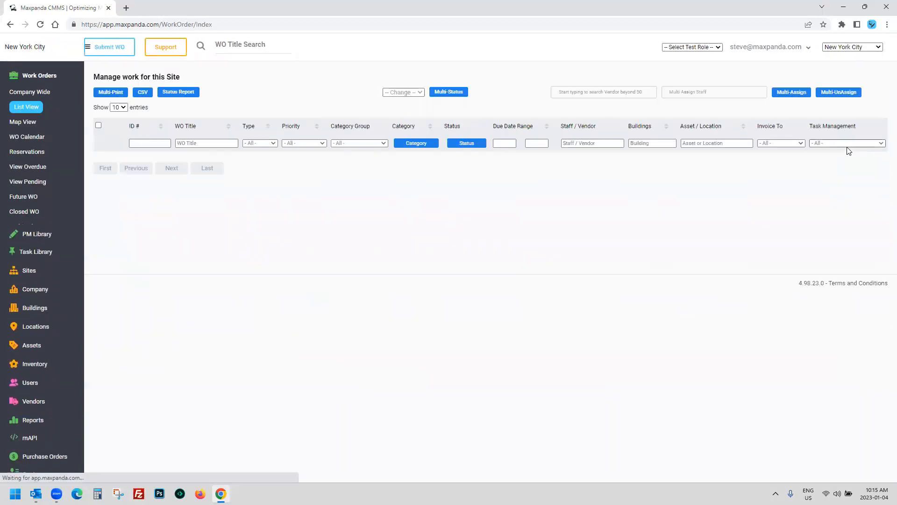
Step: Check the test role and site lists, keeping New York City, and collapse Work Orders
click(699, 47)
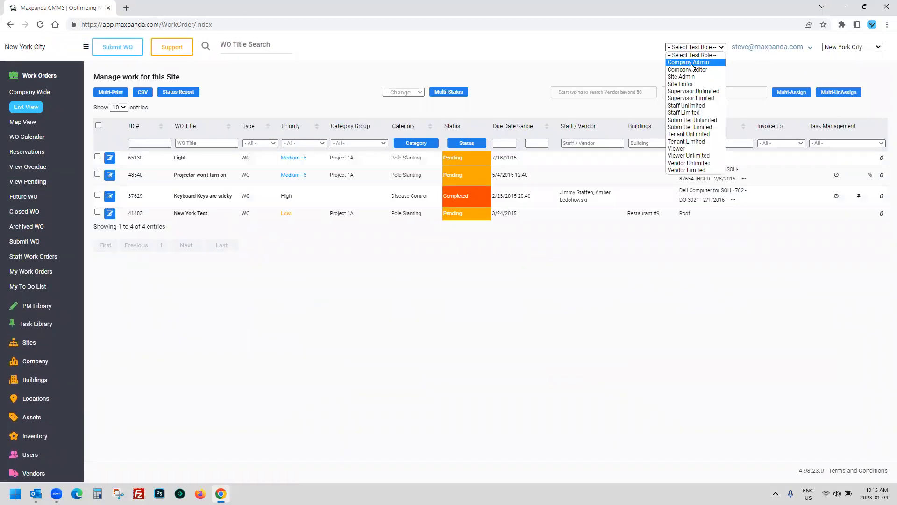
click(860, 47)
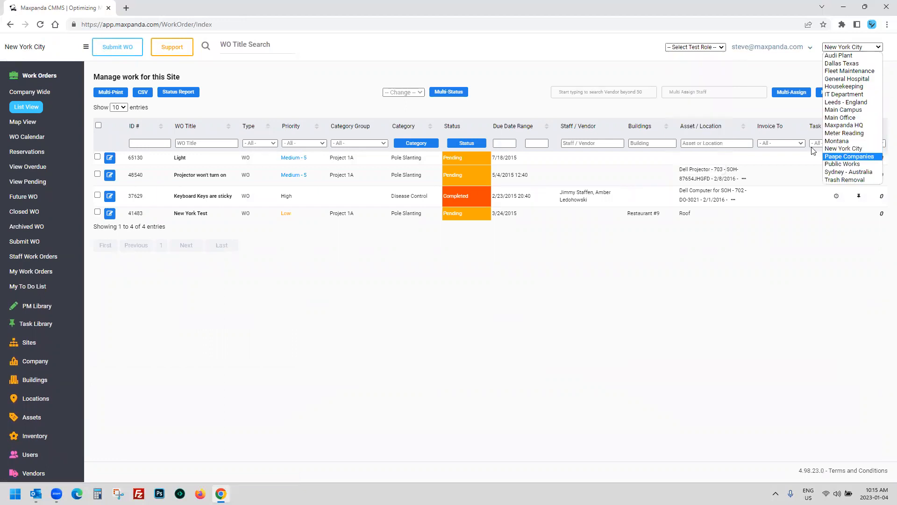
click(538, 71)
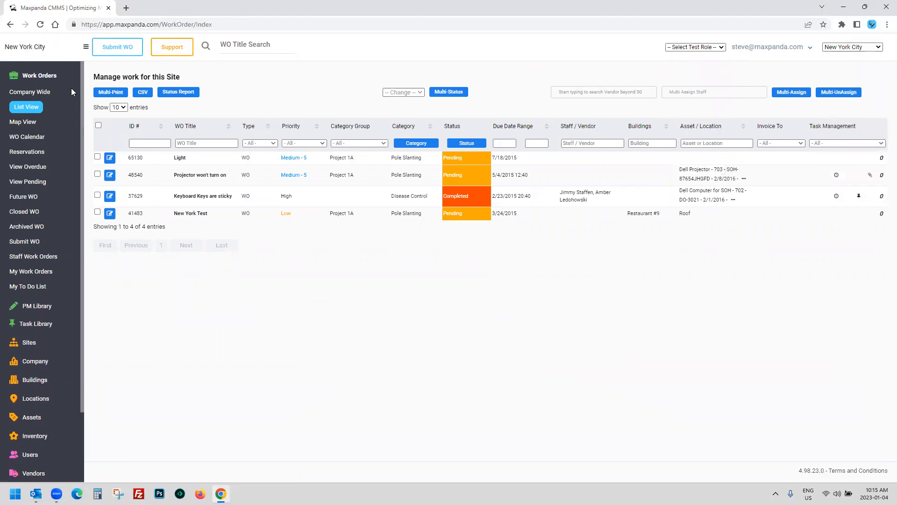
click(46, 74)
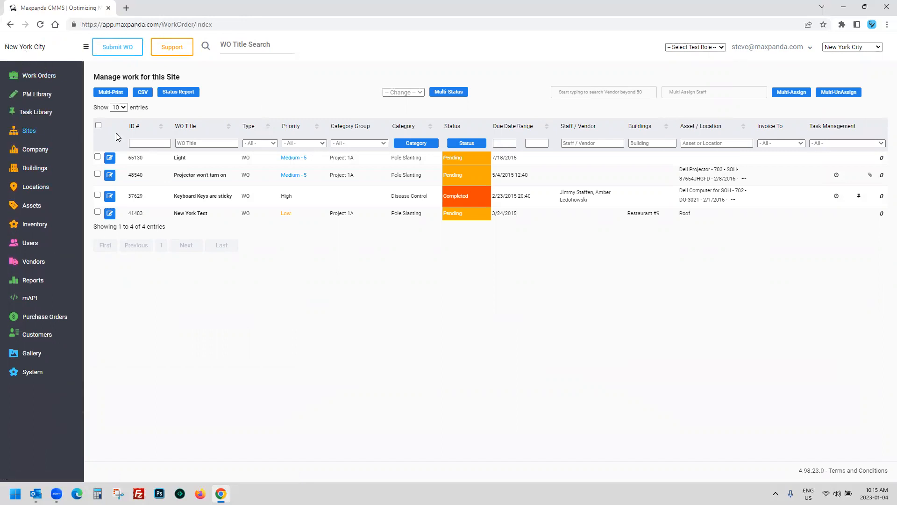
Step: Switch the site back to Maxpanda HQ, leaving the test role unset
click(696, 47)
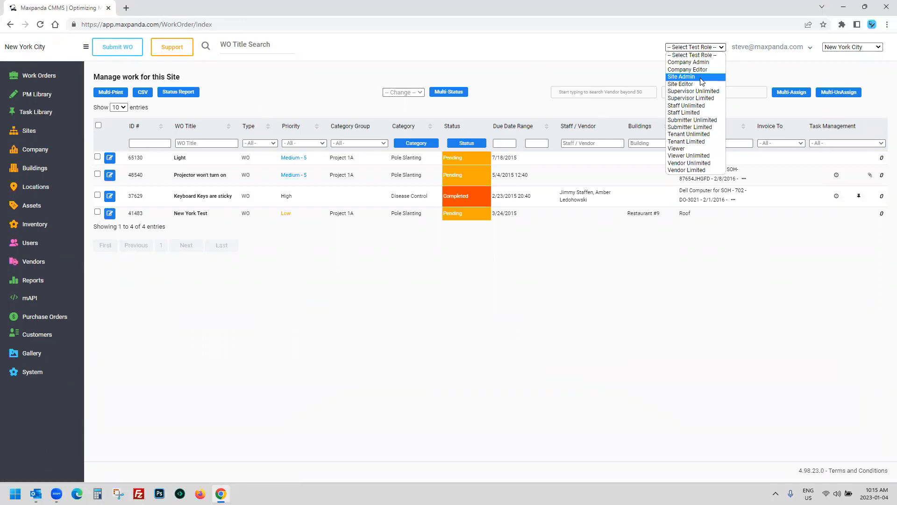
click(853, 47)
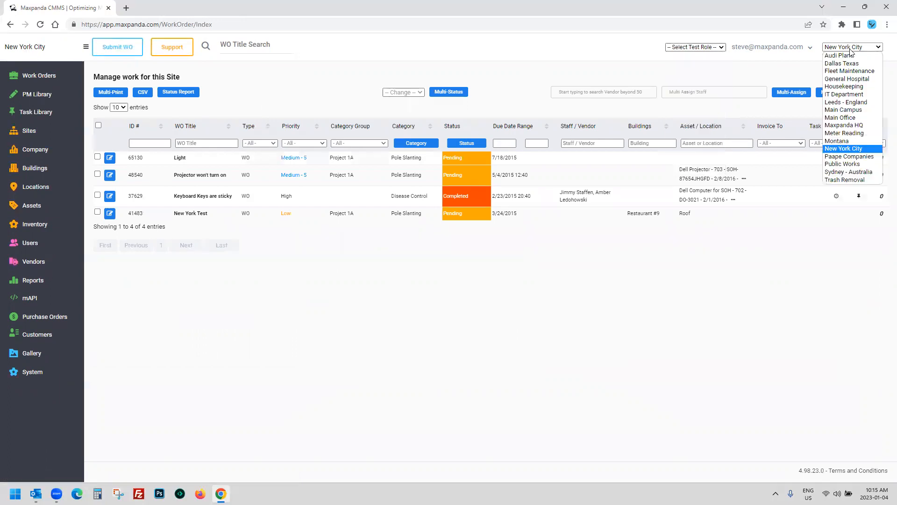
click(849, 126)
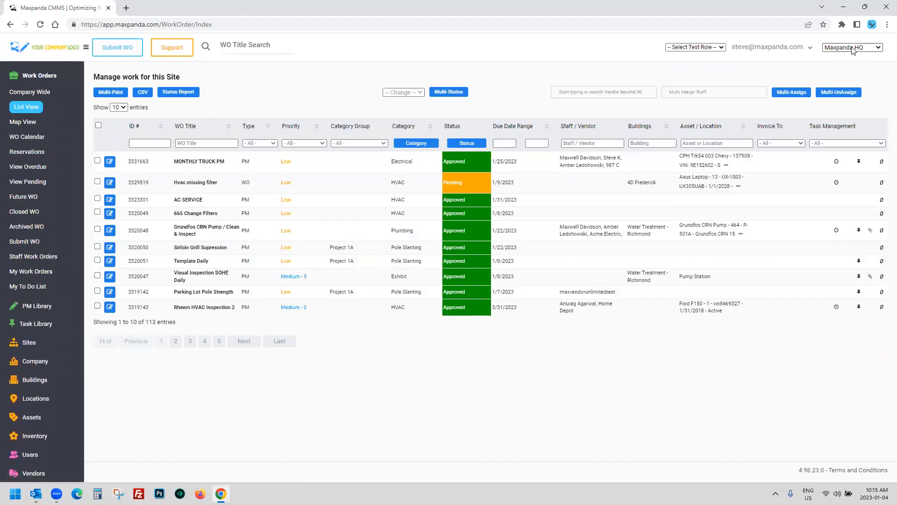
click(711, 47)
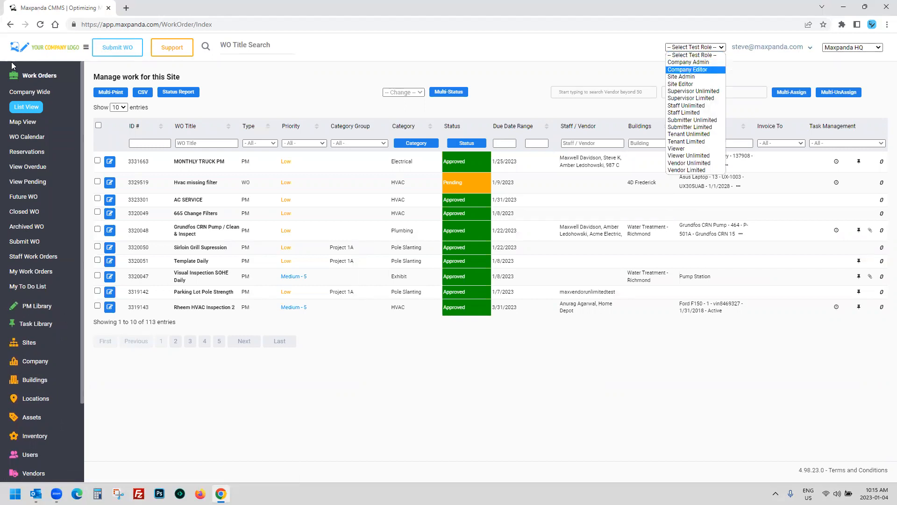
click(26, 82)
click(26, 80)
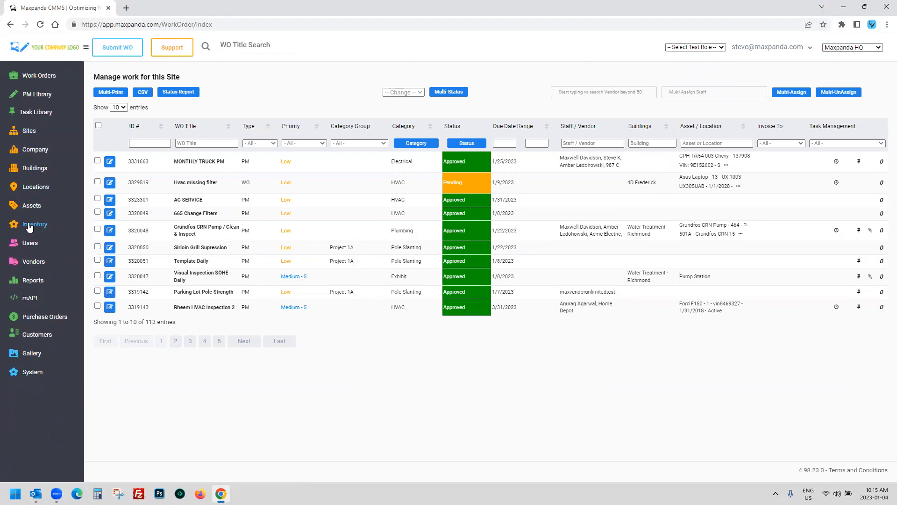
Step: Expand the Company settings list and check the Invoice To (left at All) and Priority filters
click(41, 152)
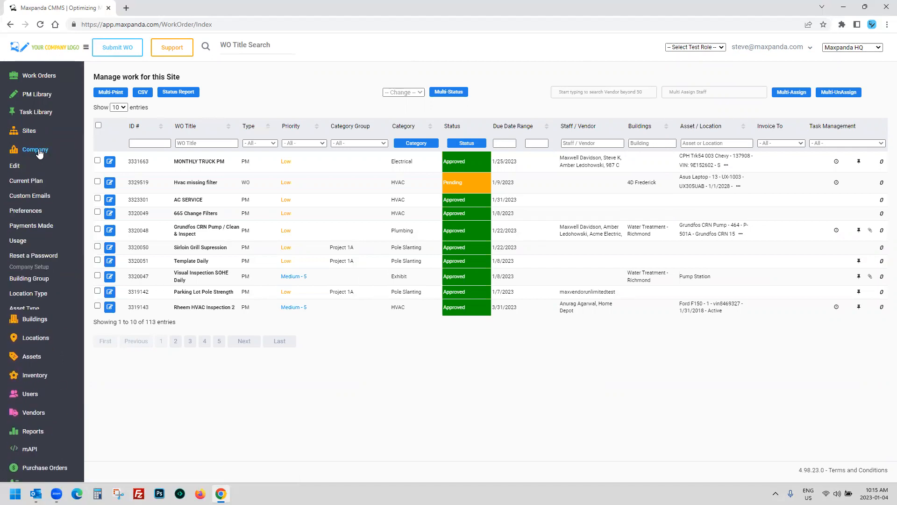
scroll(23, 126, down, 2)
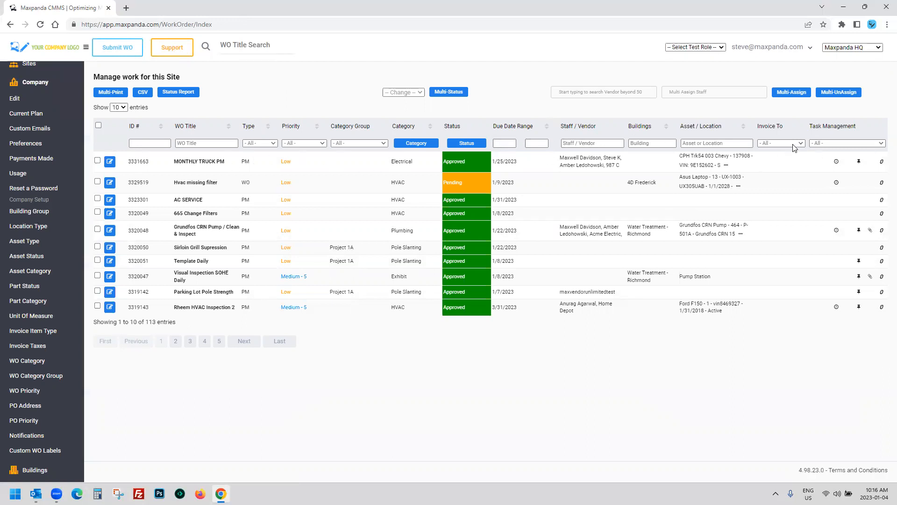
click(776, 143)
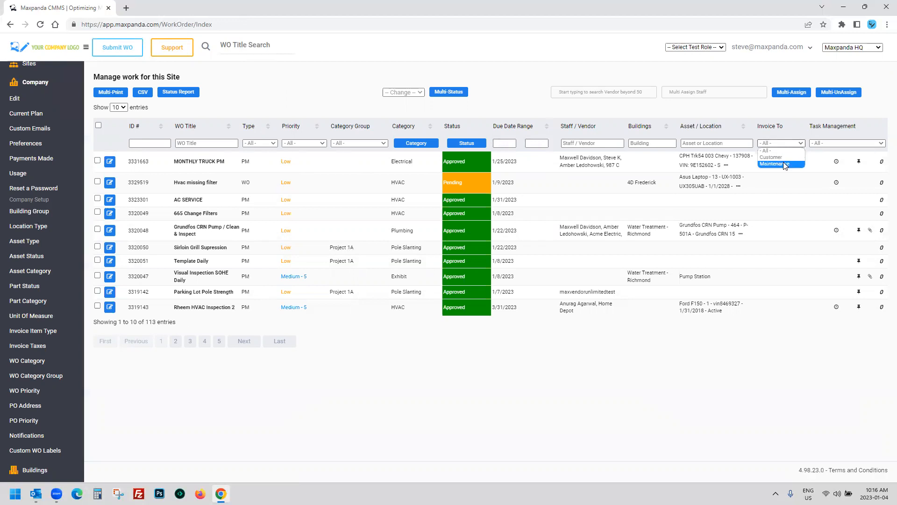
click(776, 151)
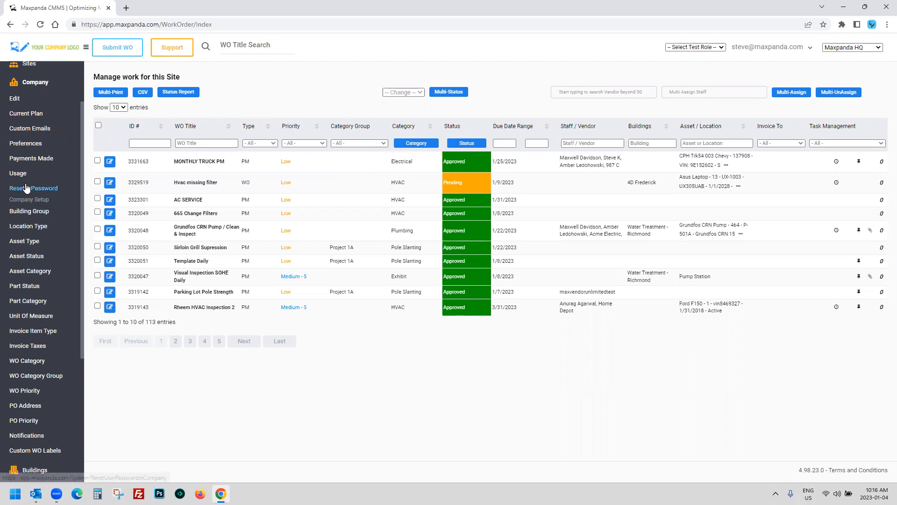
scroll(38, 194, down, 2)
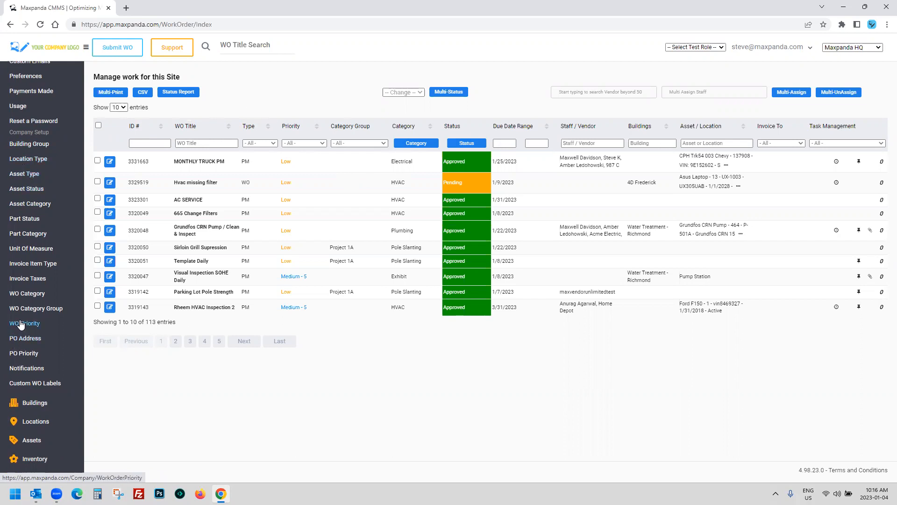
click(304, 144)
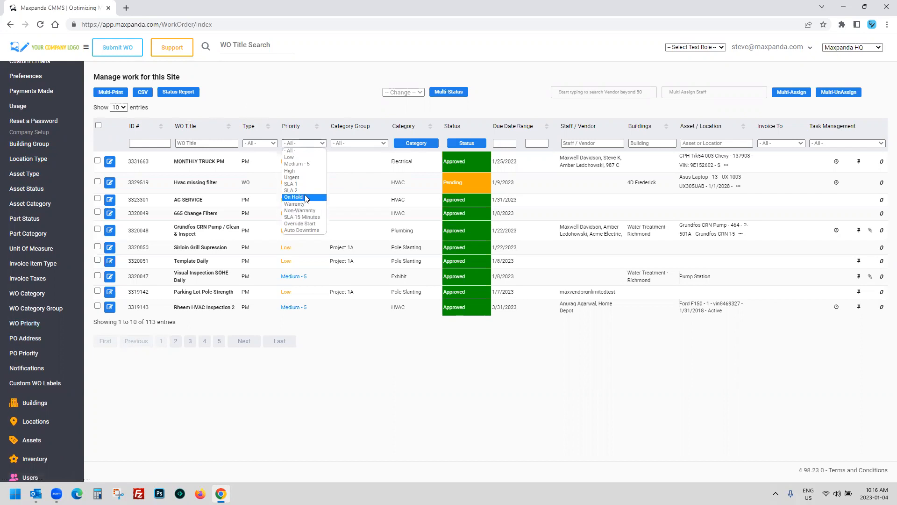
click(300, 90)
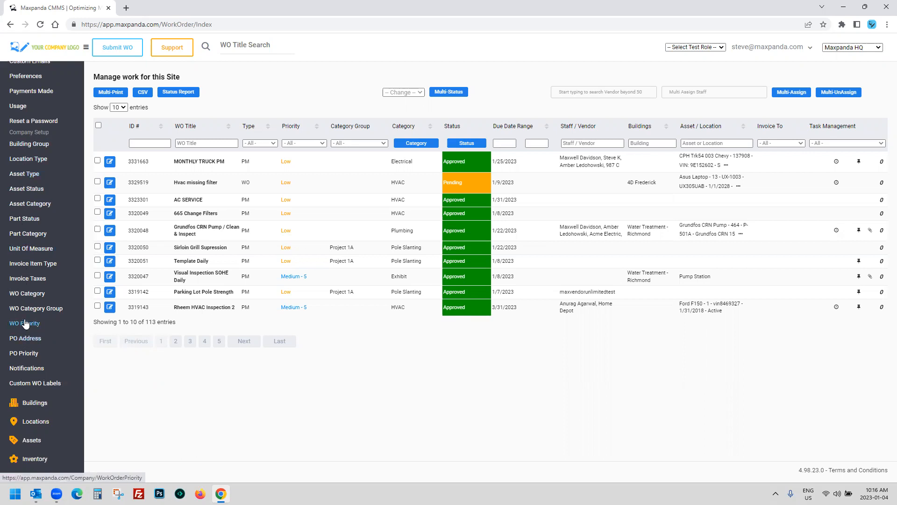
click(28, 294)
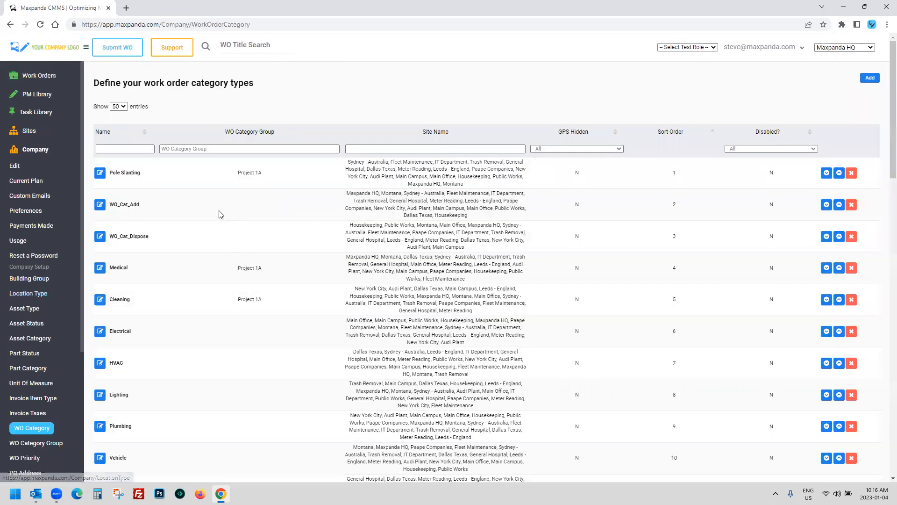
scroll(196, 198, down, 1)
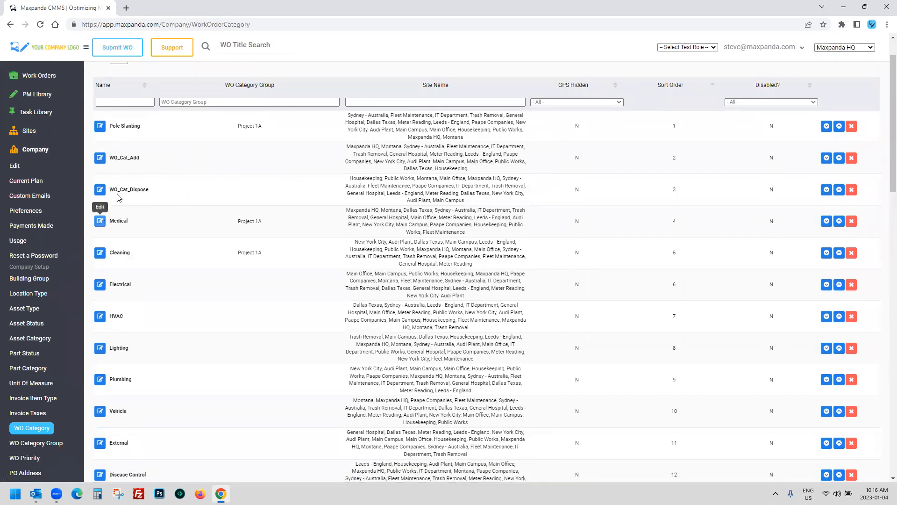
scroll(133, 215, down, 1)
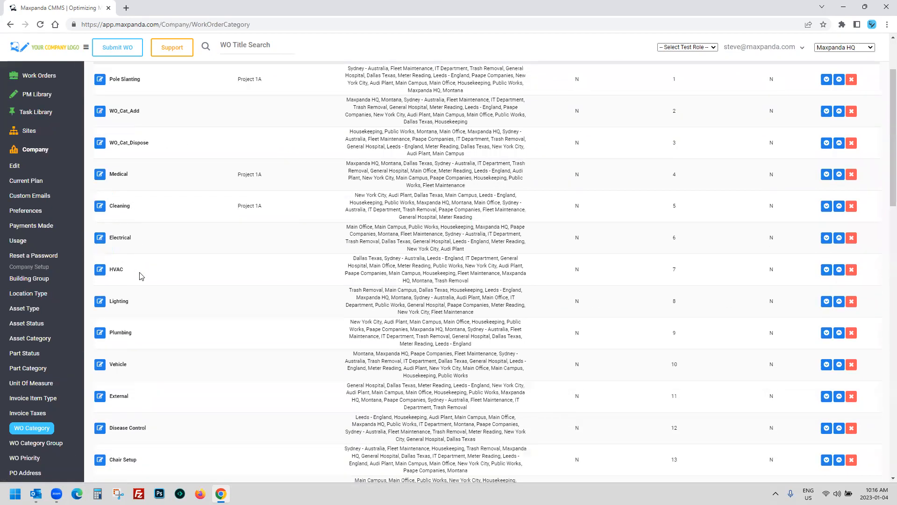
scroll(136, 184, down, 2)
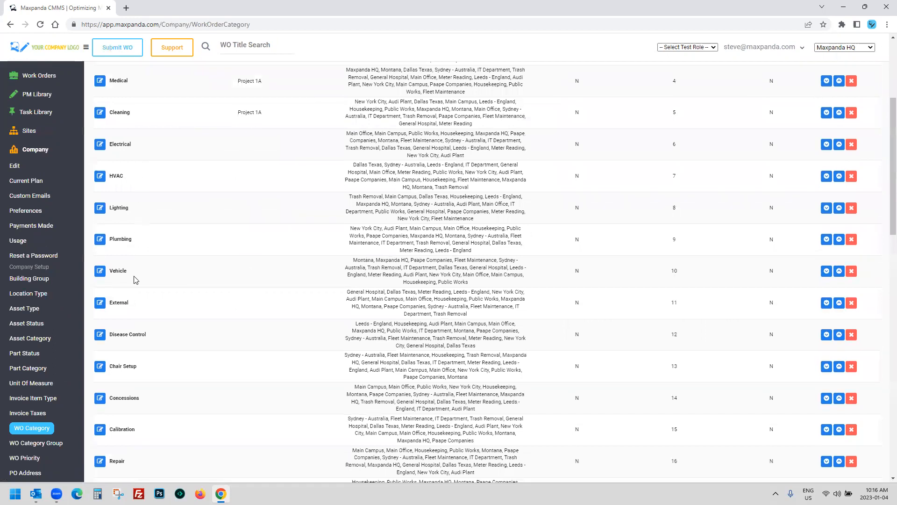
scroll(136, 279, down, 4)
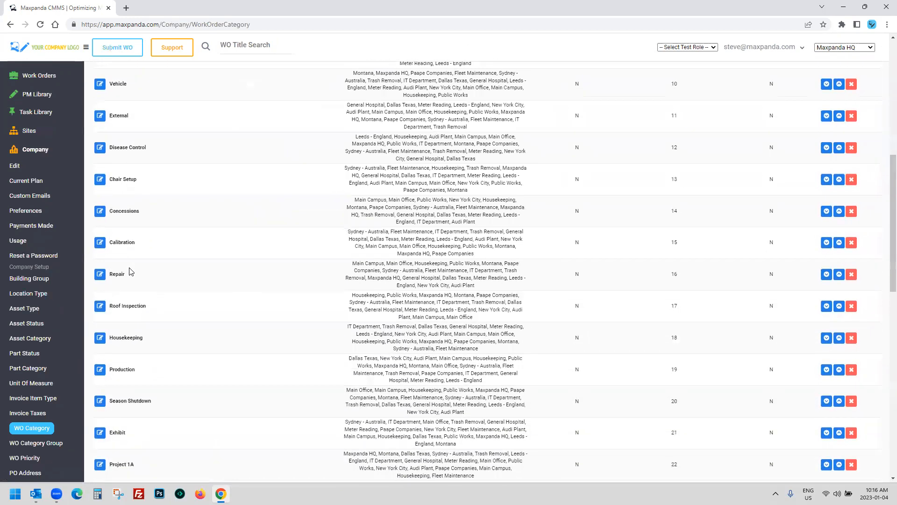
scroll(131, 272, up, 3)
drag(108, 193, 164, 197)
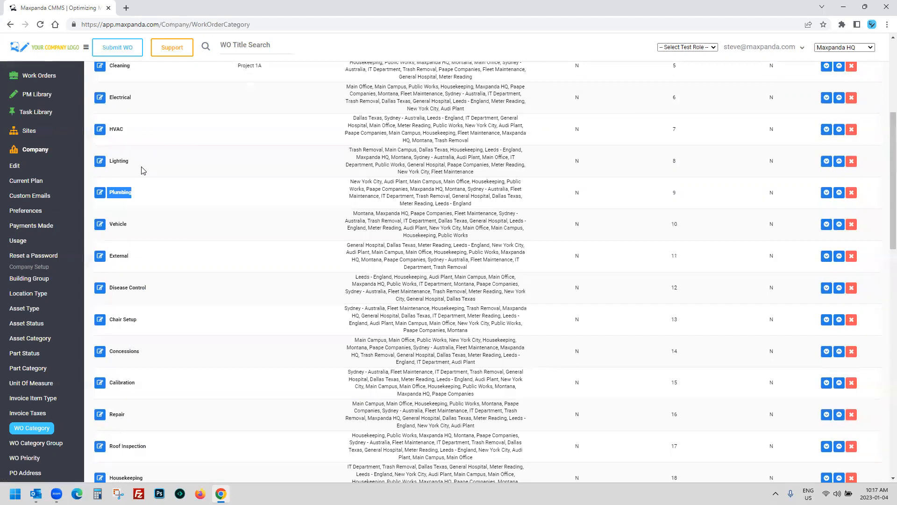
drag(130, 162, 110, 161)
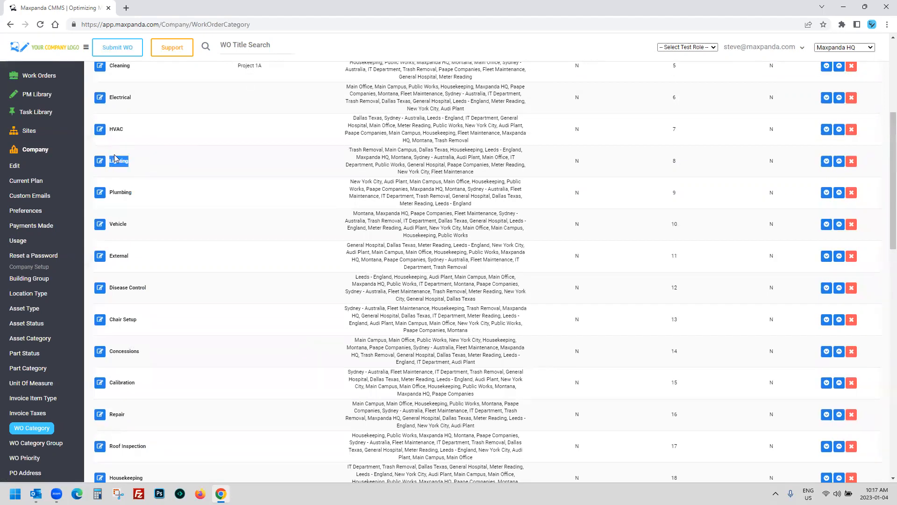
drag(112, 130, 144, 130)
scroll(181, 183, up, 2)
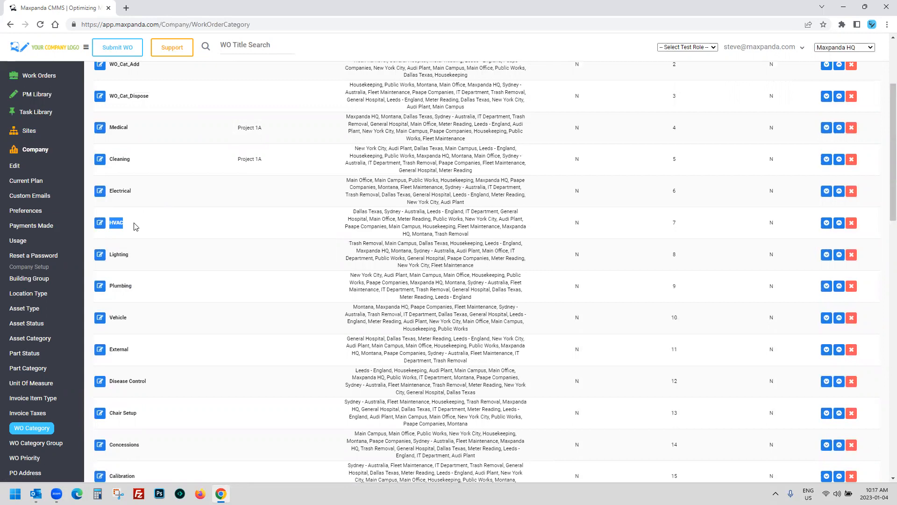
scroll(132, 221, down, 4)
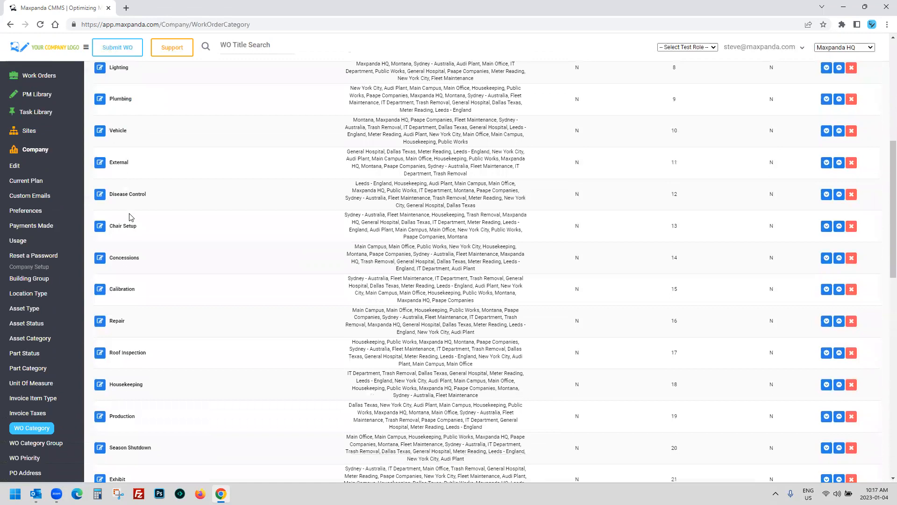
scroll(132, 222, down, 5)
scroll(132, 221, up, 10)
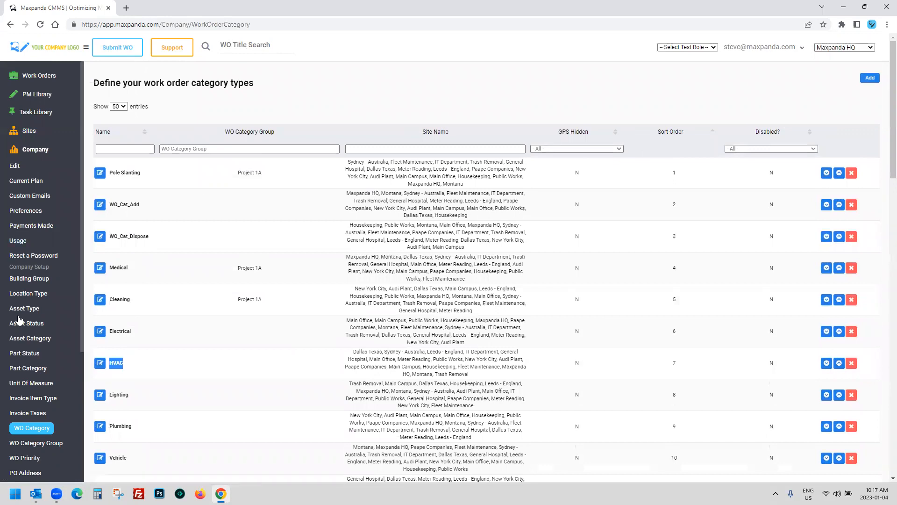
scroll(21, 346, down, 3)
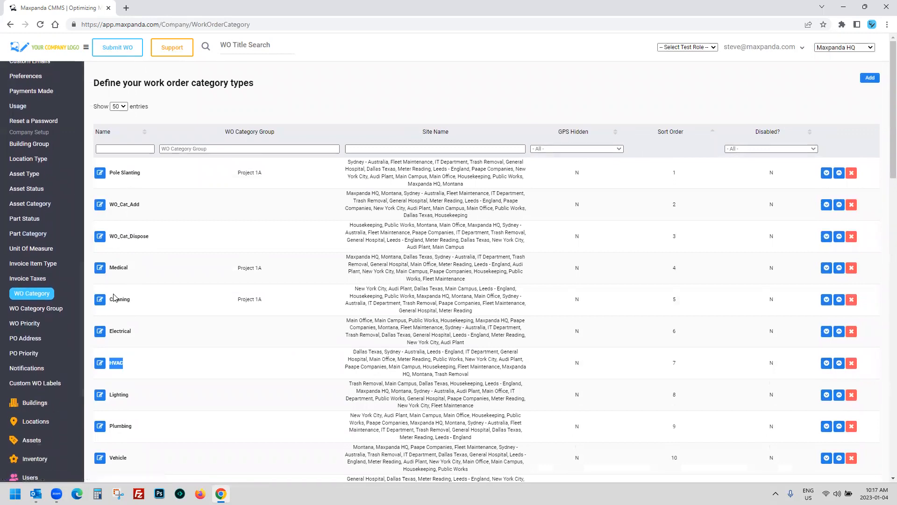
scroll(114, 297, down, 4)
drag(110, 112, 130, 113)
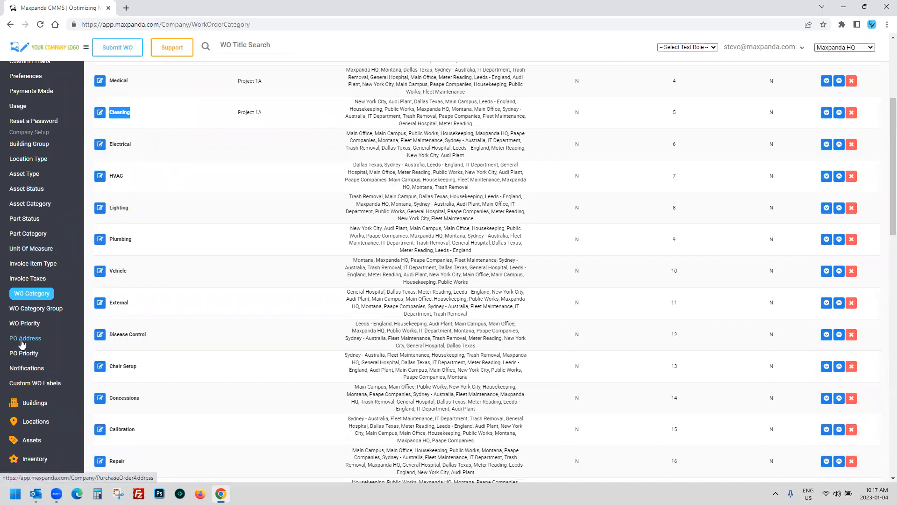
scroll(68, 242, down, 3)
scroll(77, 88, up, 3)
scroll(78, 88, up, 3)
click(40, 78)
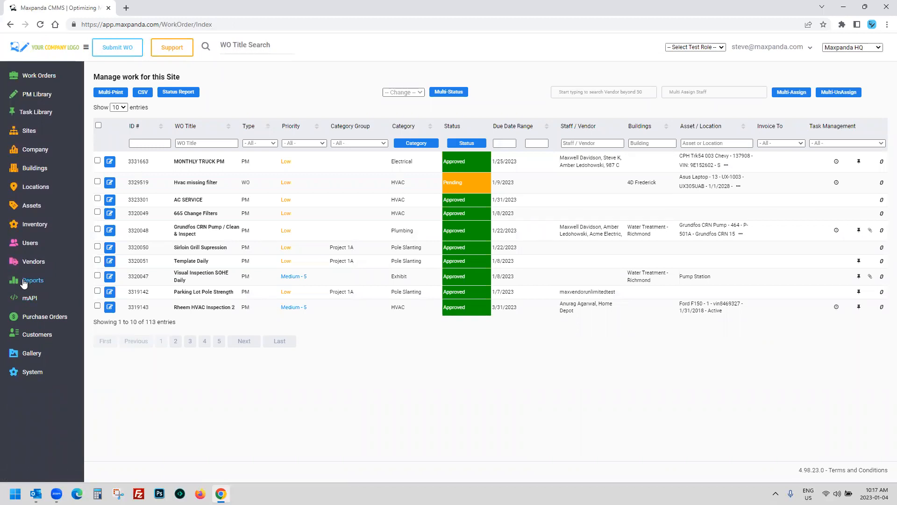
Step: Browse the test roles without choosing one, and show 50 work orders per page
click(694, 47)
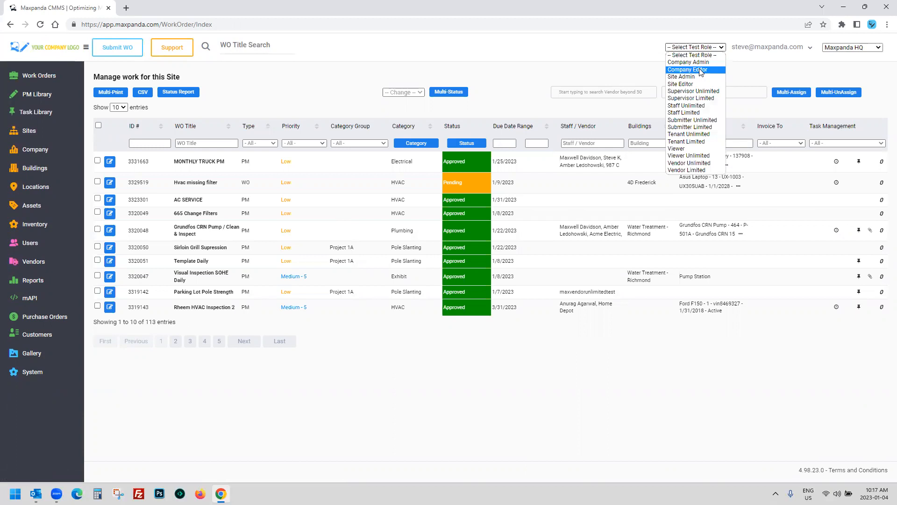
click(561, 69)
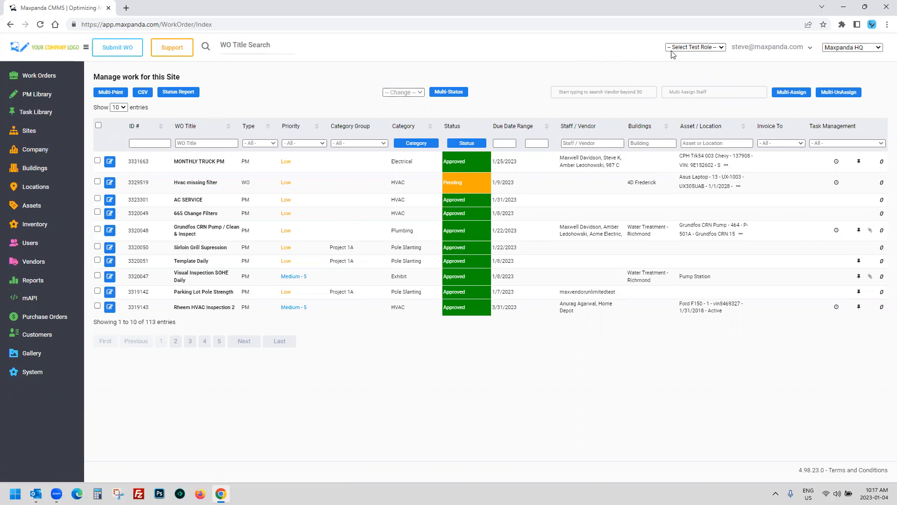
click(689, 47)
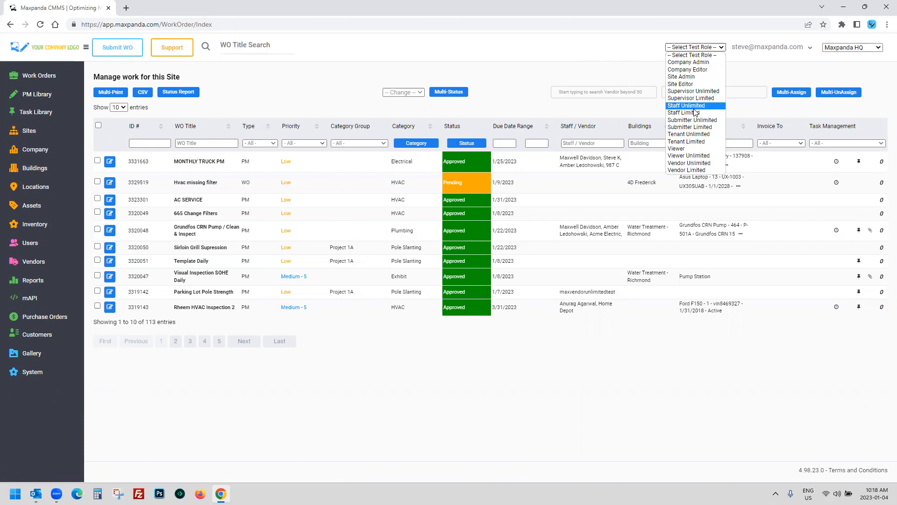
click(119, 107)
click(118, 129)
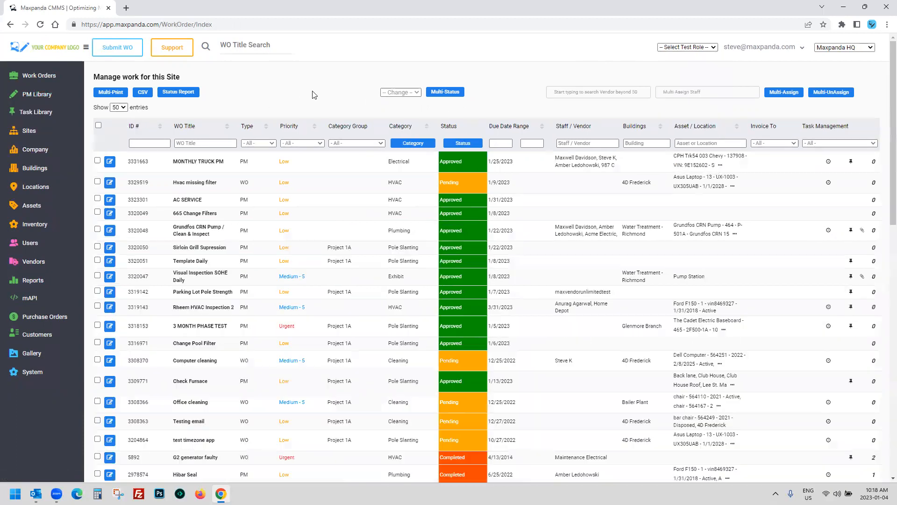
Step: Review the work order rows, including the Hibar Seal order, then open the test role list
scroll(316, 101, down, 4)
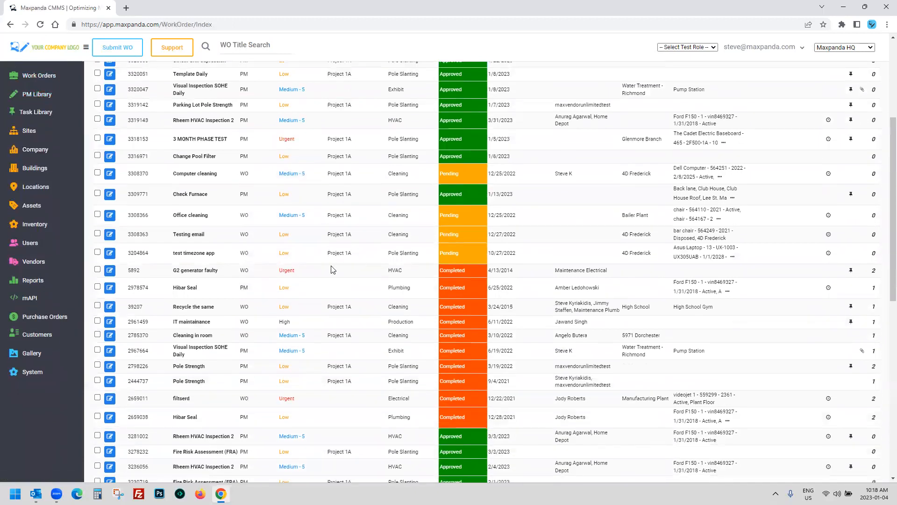
drag(281, 272, 518, 417)
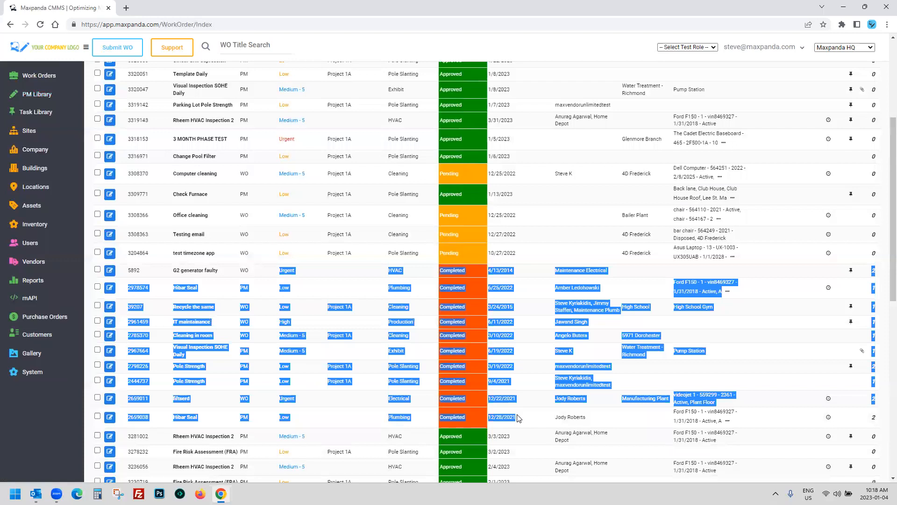
click(448, 305)
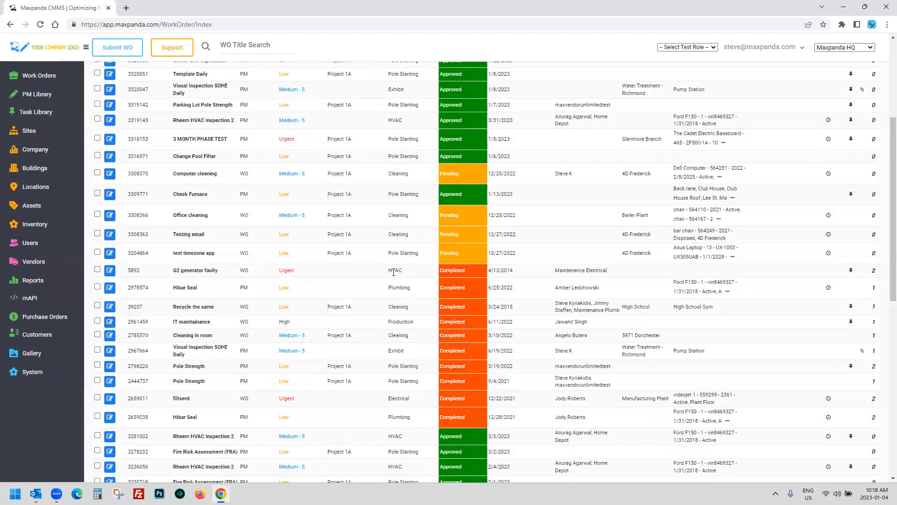
drag(611, 292, 507, 289)
drag(426, 289, 166, 289)
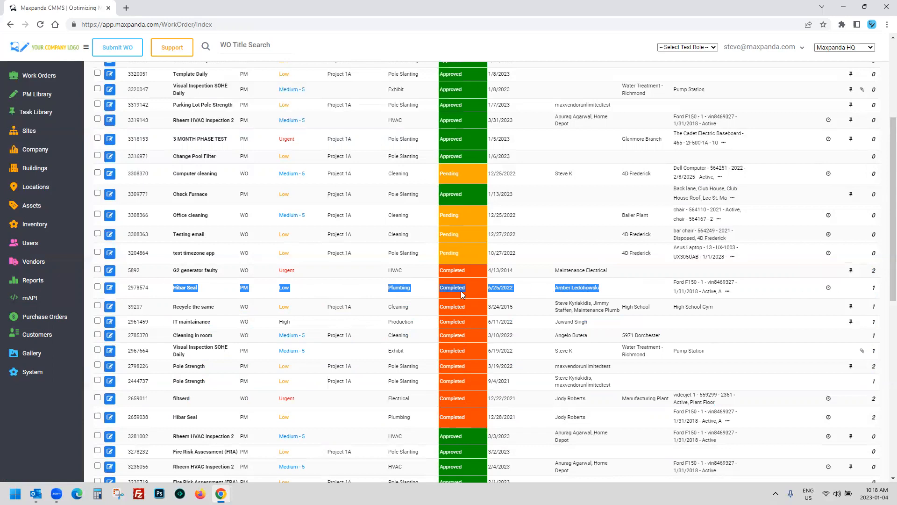
scroll(461, 291, up, 5)
click(687, 47)
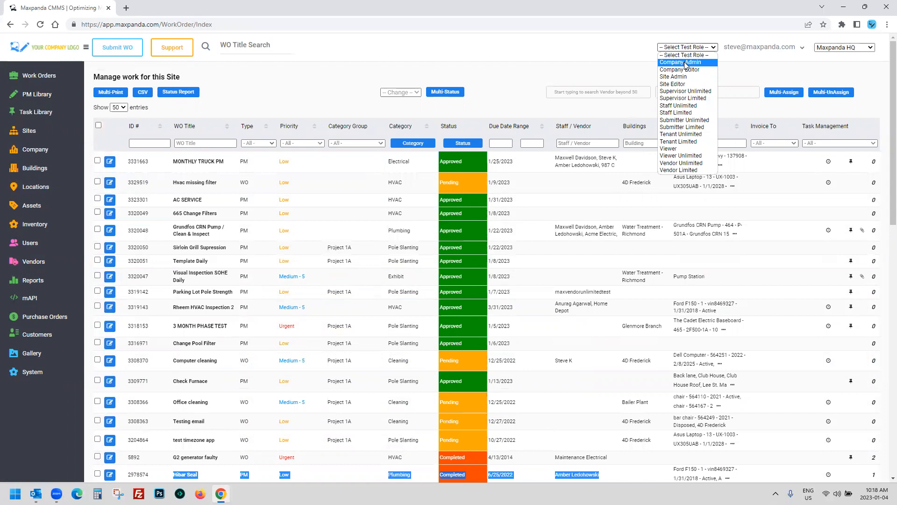
Step: Close the role list, expand Work Orders in the sidebar, and reopen the test role choices
click(525, 91)
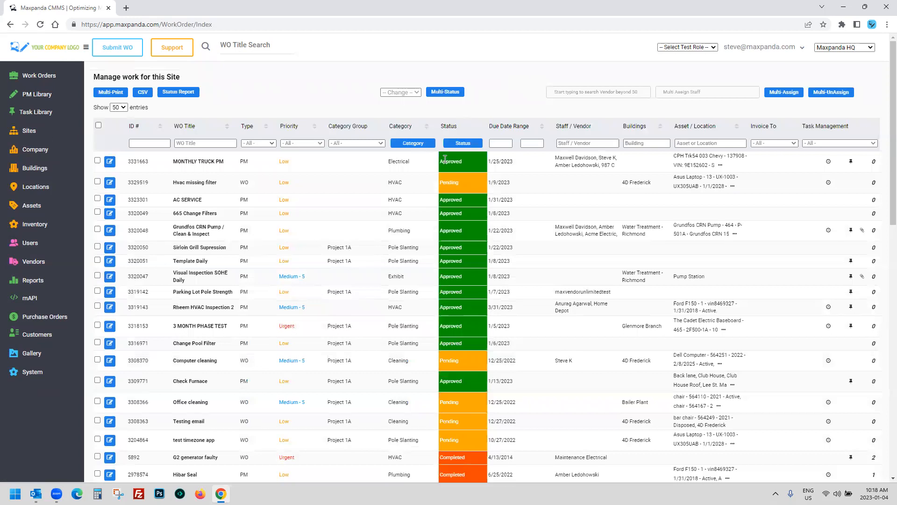
click(39, 76)
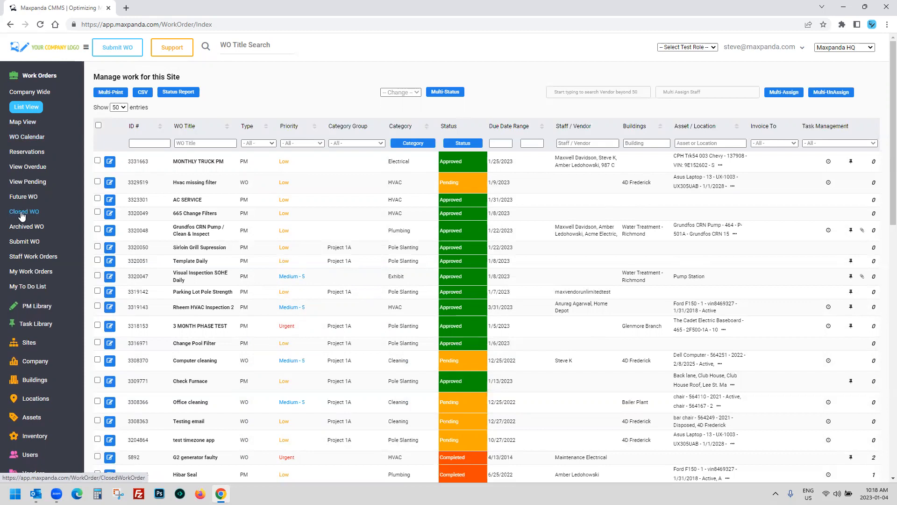
click(687, 47)
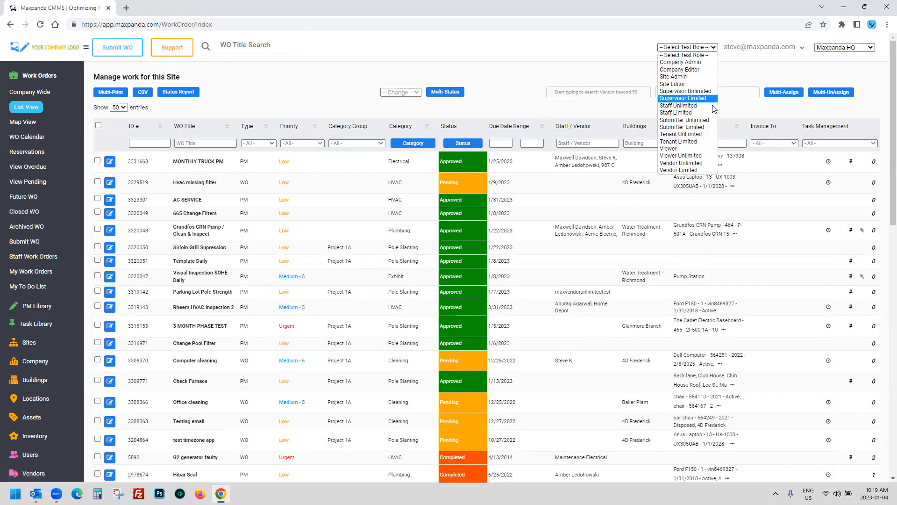
Step: Switch the test role to Submitter Unlimited and toggle the Work Orders sub-pages
click(693, 120)
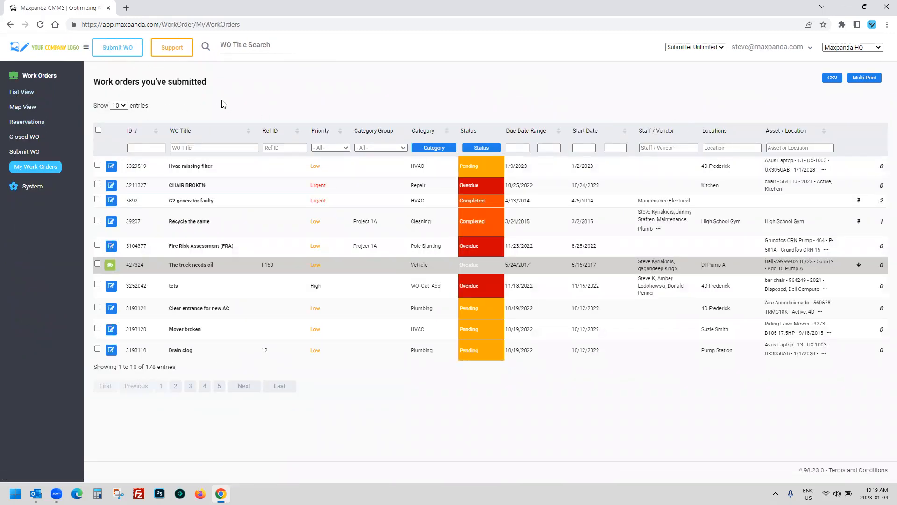
click(35, 76)
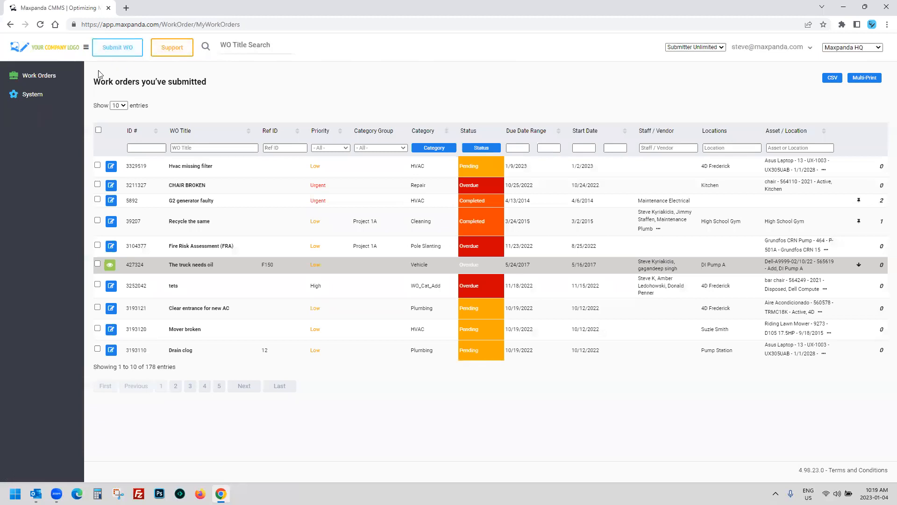
click(52, 79)
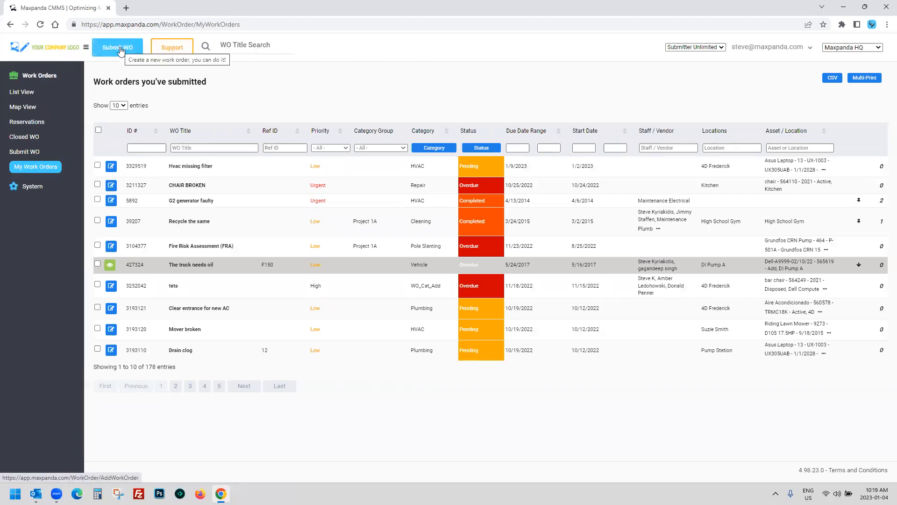
Step: Review 'The truck needs oil' work order row with its staff and details
drag(168, 264, 732, 265)
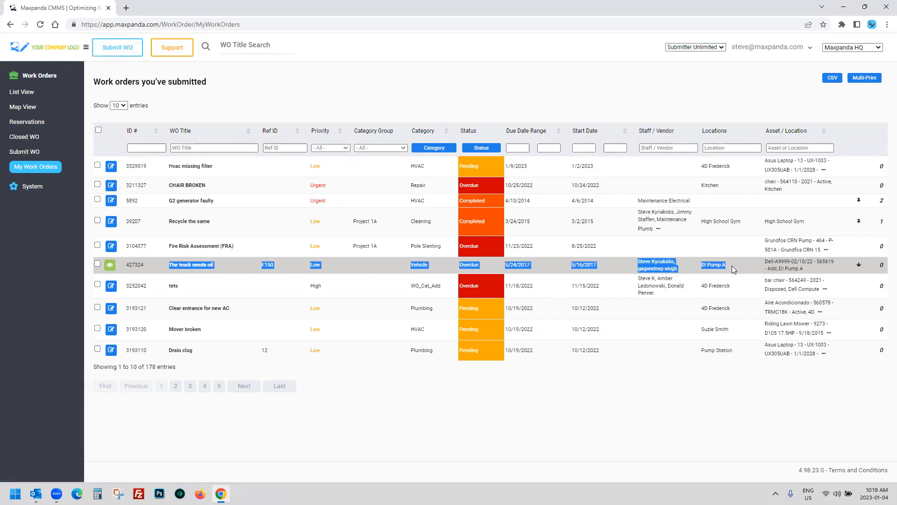
click(732, 265)
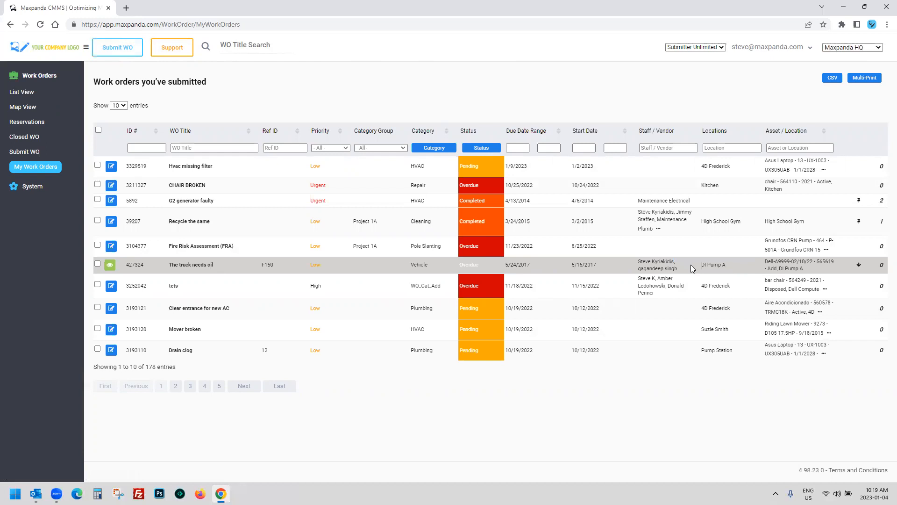
drag(647, 268, 214, 263)
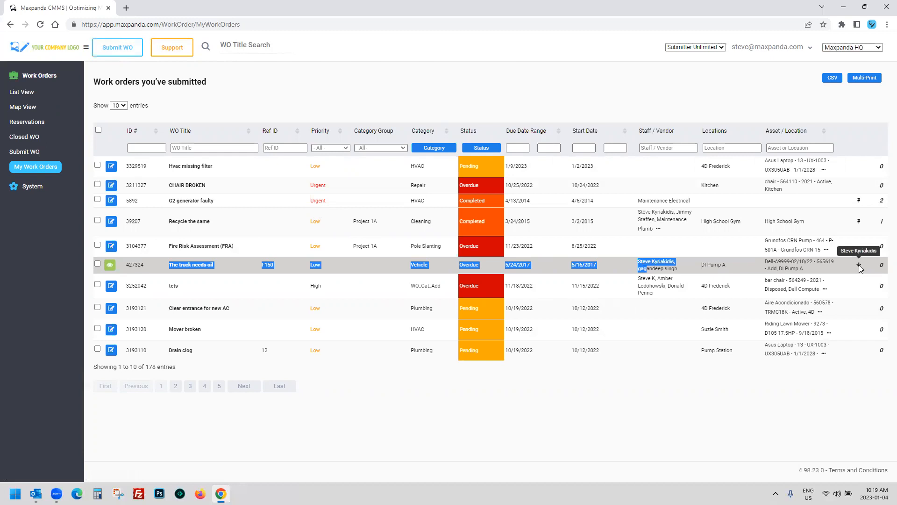
click(482, 427)
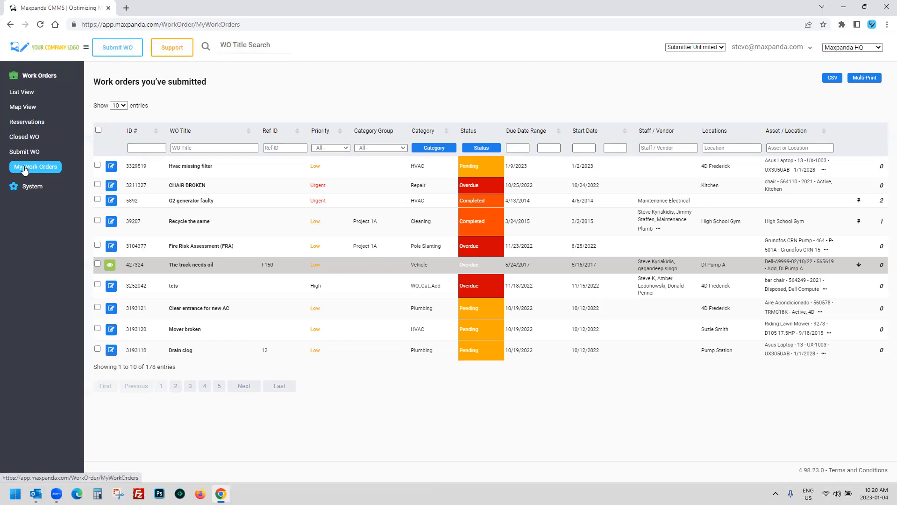
Step: Check the 178-entry total and the Hvac missing filter and Drain clog rows
drag(194, 370, 112, 367)
drag(177, 367, 144, 366)
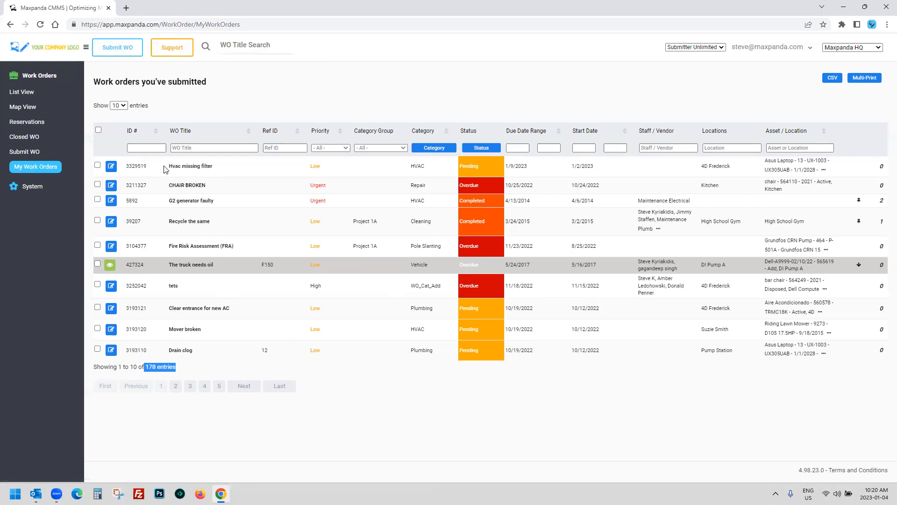
drag(163, 167, 363, 169)
mouse_move(164, 351)
mouse_down()
mouse_move(610, 355)
mouse_move(151, 354)
mouse_up()
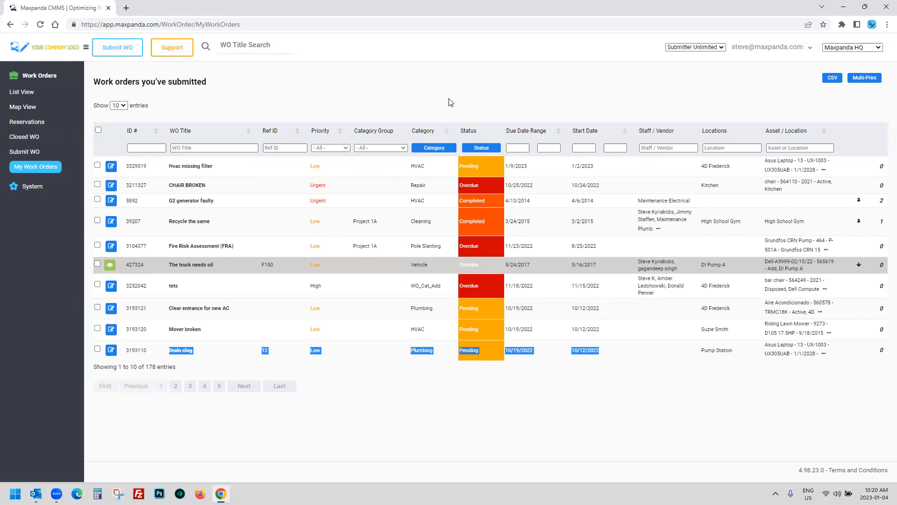
Step: Check row 5892's HVAC category and assigned staff, then pick Vendor Limited as test role
drag(405, 204, 570, 205)
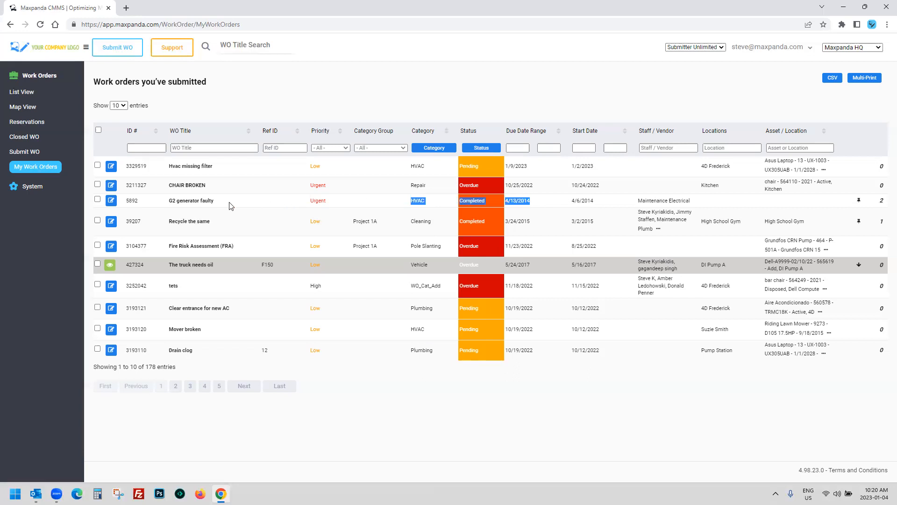
mouse_move(701, 206)
mouse_down()
mouse_move(632, 205)
mouse_move(689, 212)
mouse_up()
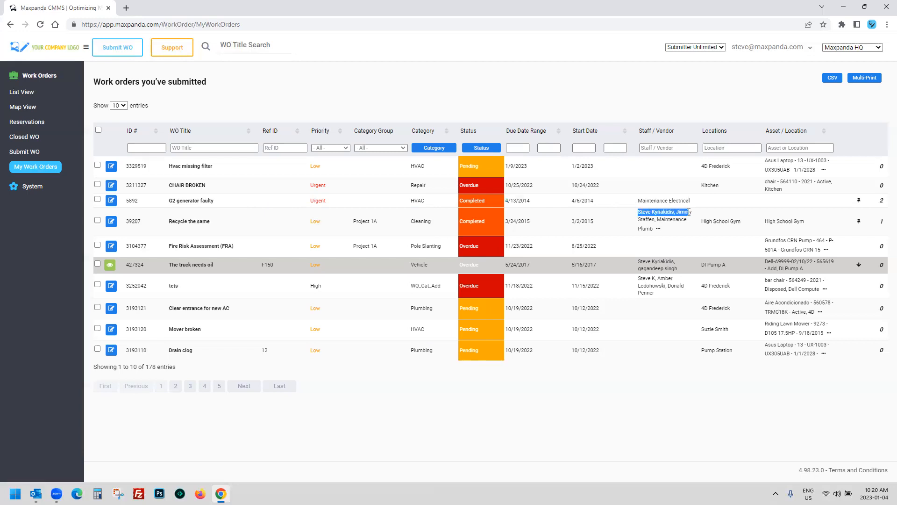
click(703, 48)
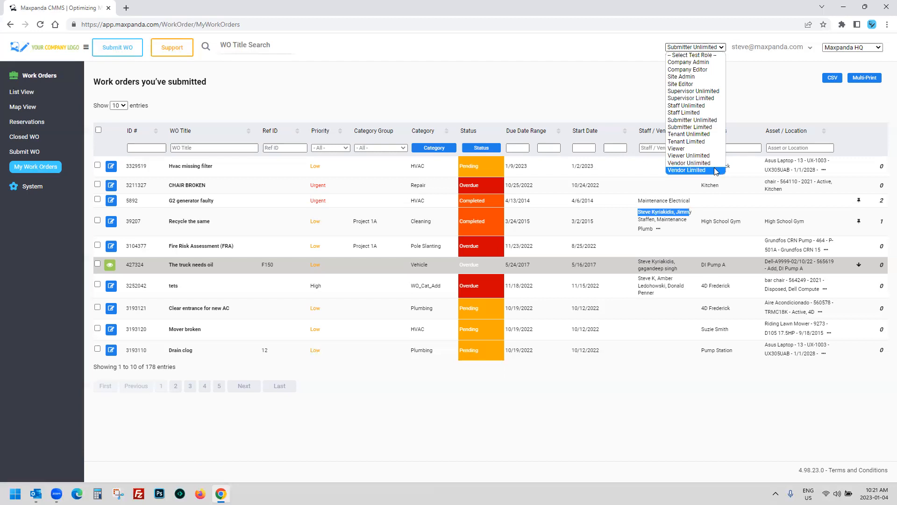
click(714, 169)
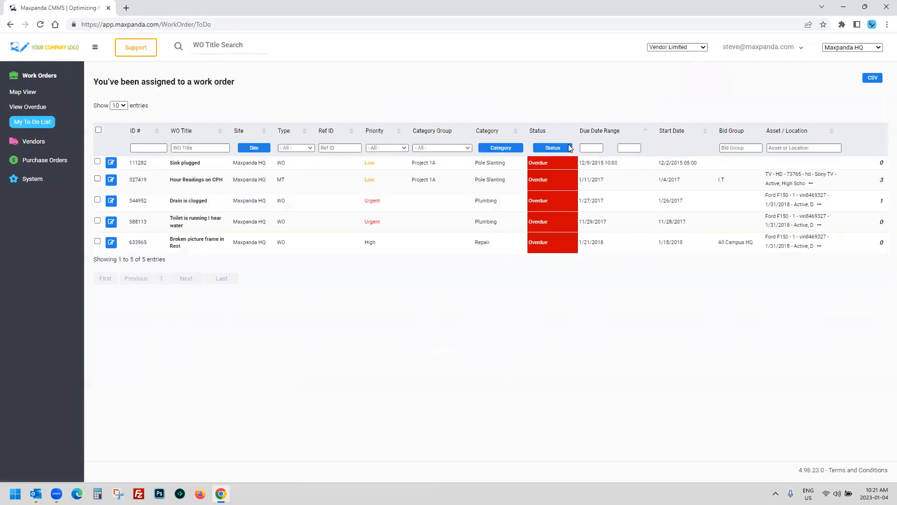
Step: Keep Vendor Limited and review the five assigned work orders, including Sink plugged
click(673, 47)
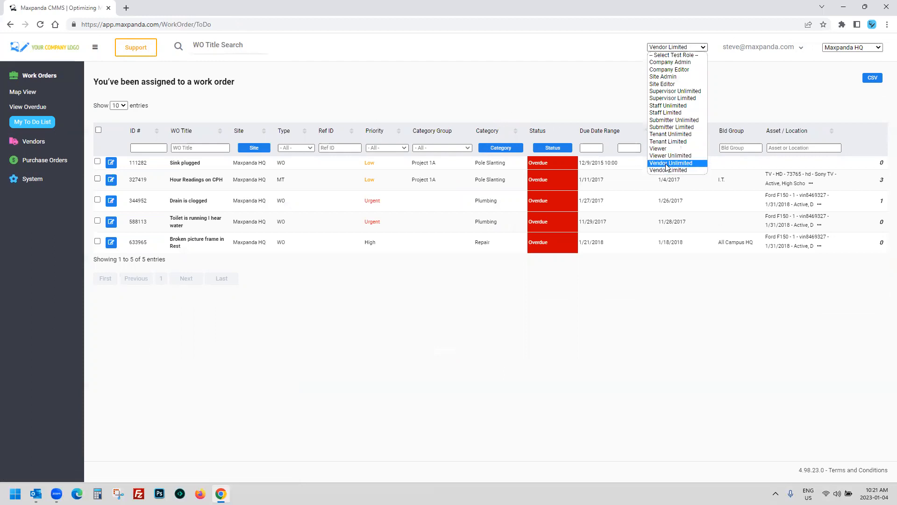
click(403, 89)
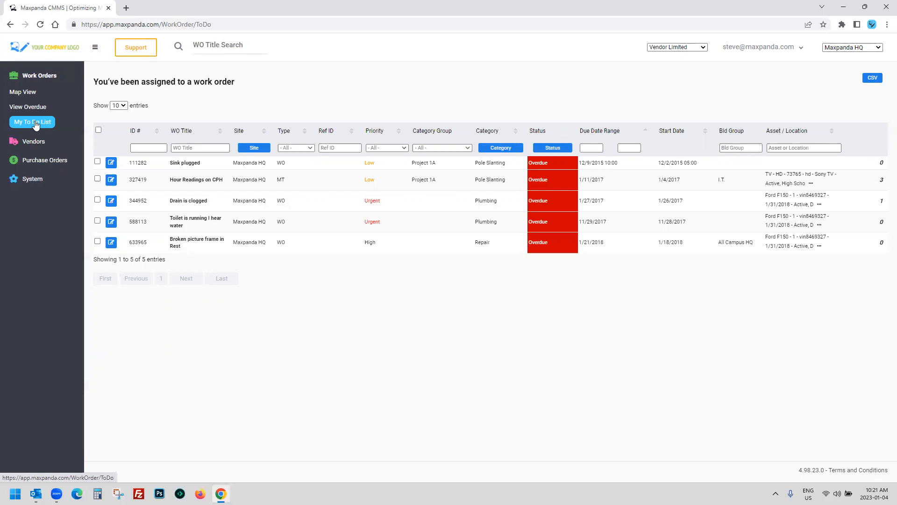
drag(169, 162, 627, 248)
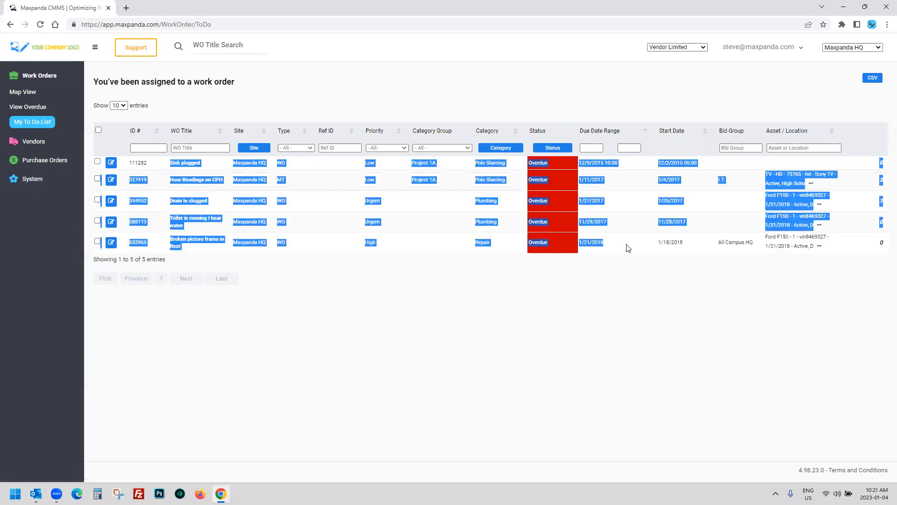
click(184, 334)
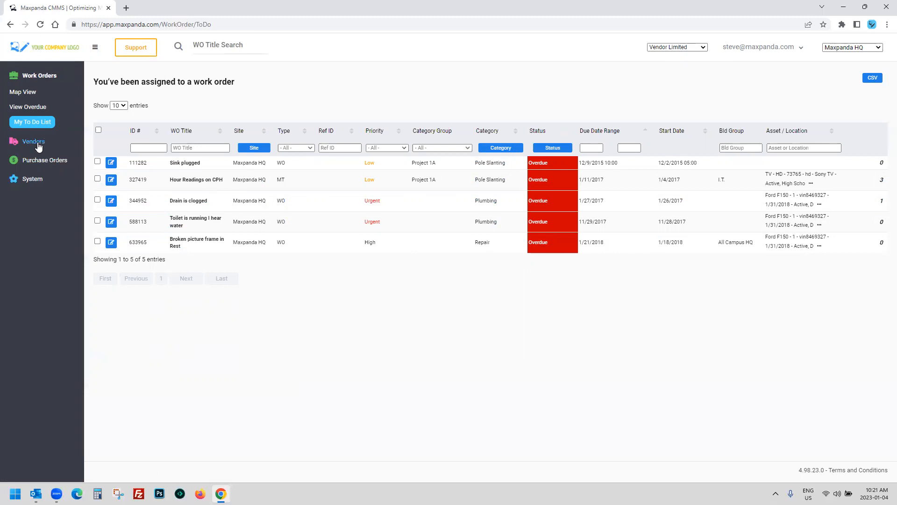
drag(137, 163, 617, 163)
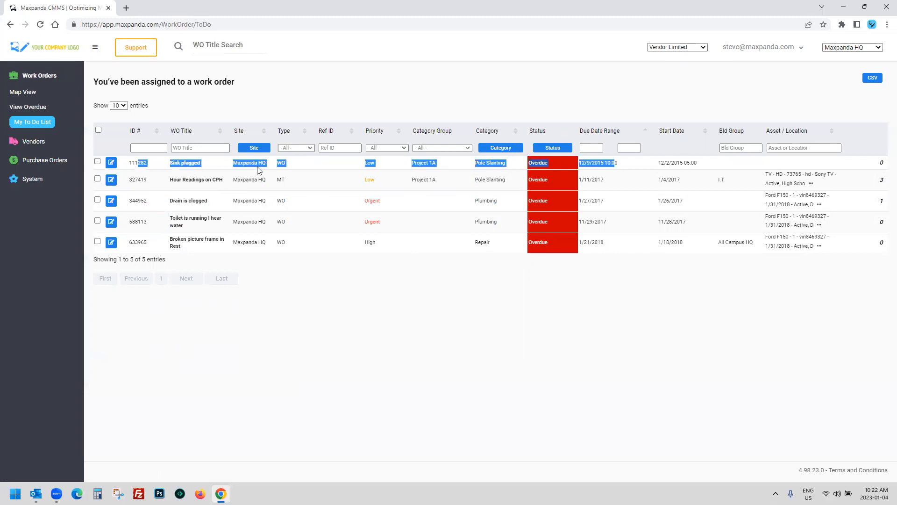
Step: Expand Vendors, Purchase Orders and Work Orders in the sidebar, then switch to Vendor Unlimited
click(32, 141)
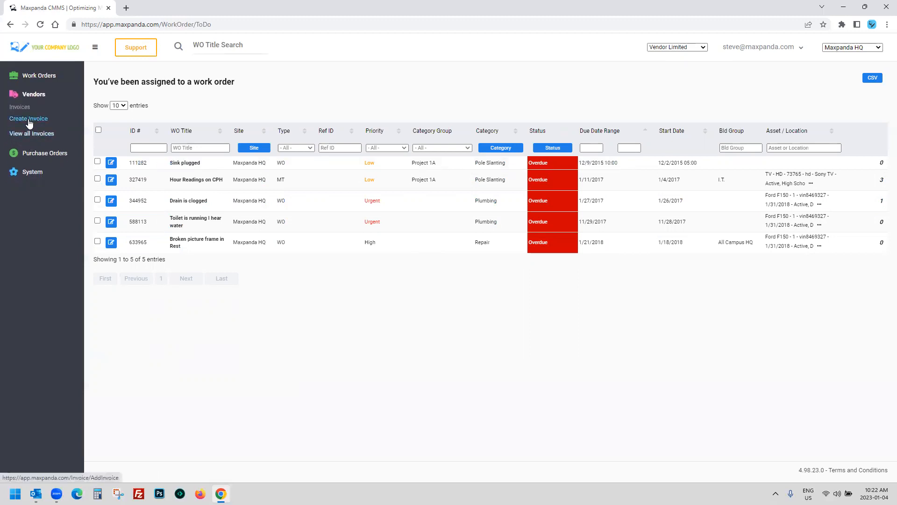
click(41, 153)
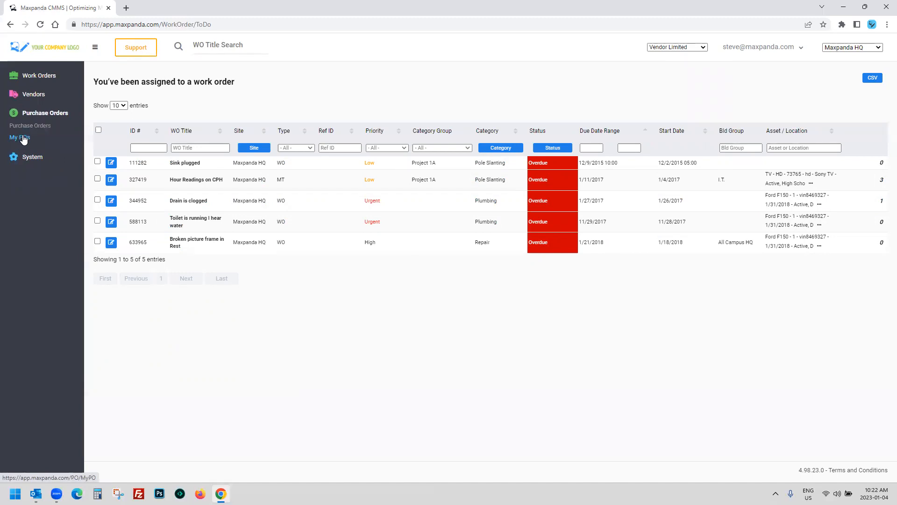
click(35, 76)
click(678, 47)
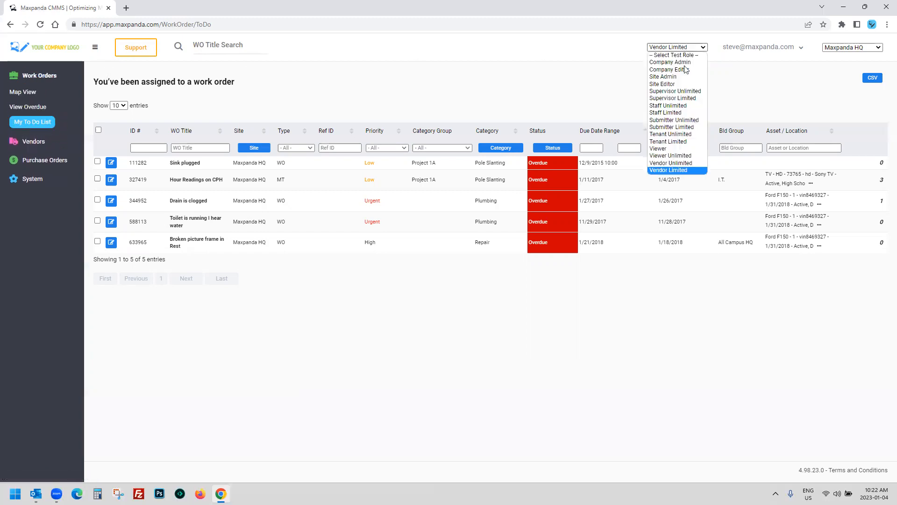
click(671, 162)
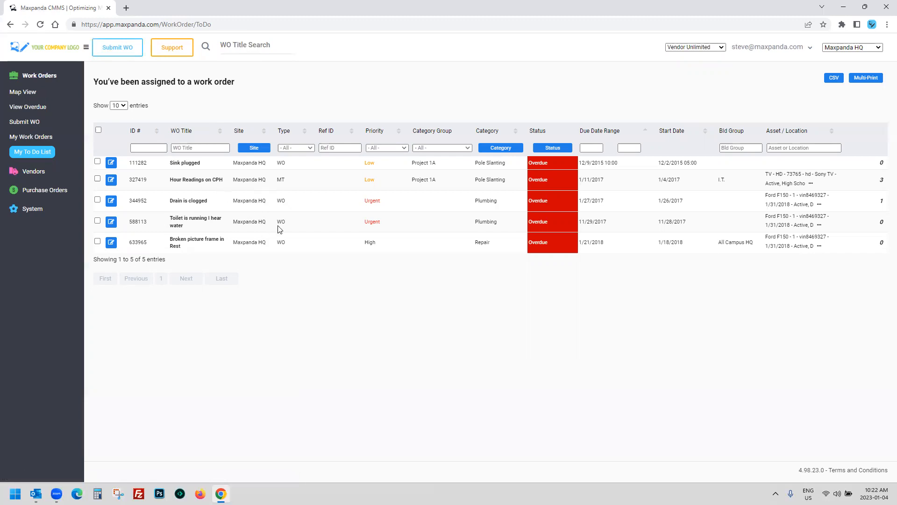
Step: Review the Sink plugged order as Vendor Unlimited, then reset the test role to none
click(126, 51)
drag(161, 167, 443, 168)
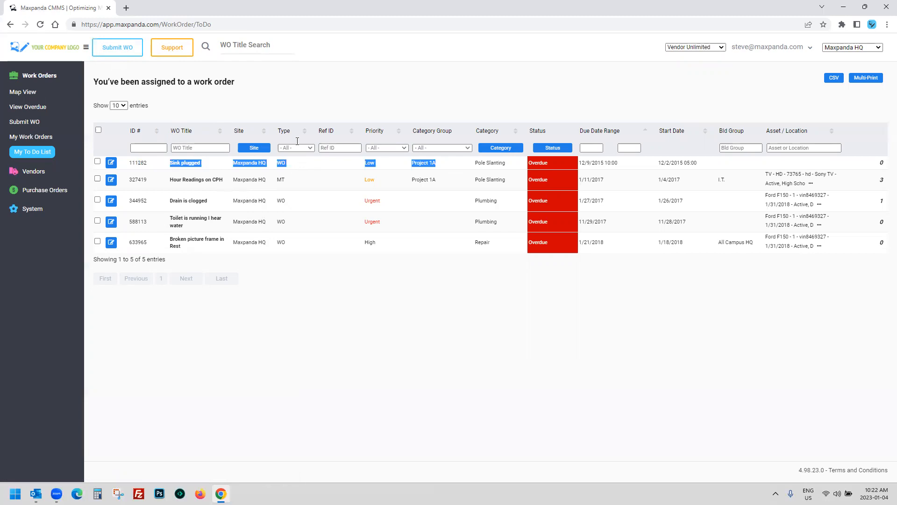
click(118, 48)
click(698, 48)
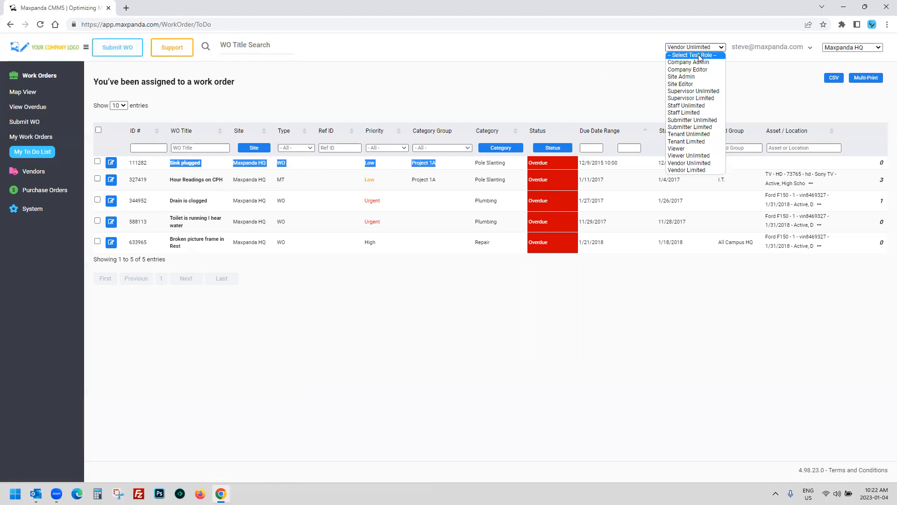
click(699, 55)
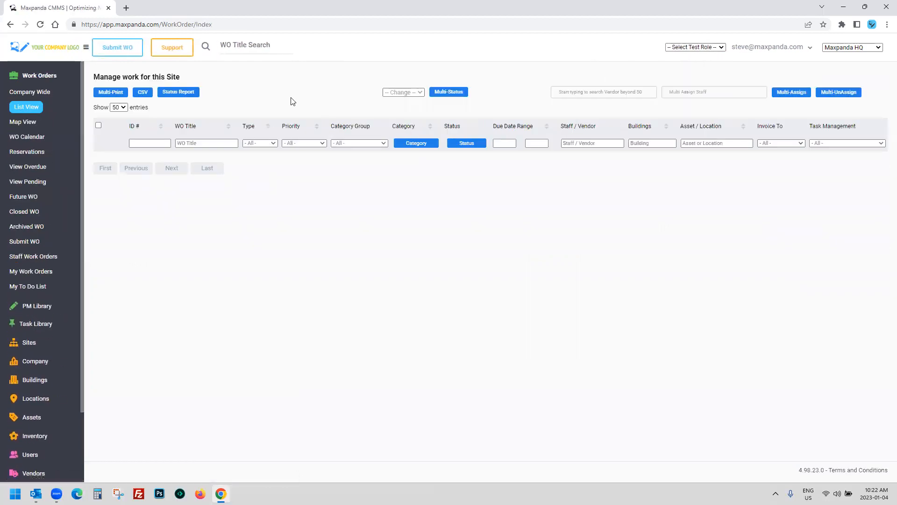
Step: Preview as Vendor Unlimited, browse the role list again, and expand Users in the sidebar
click(698, 49)
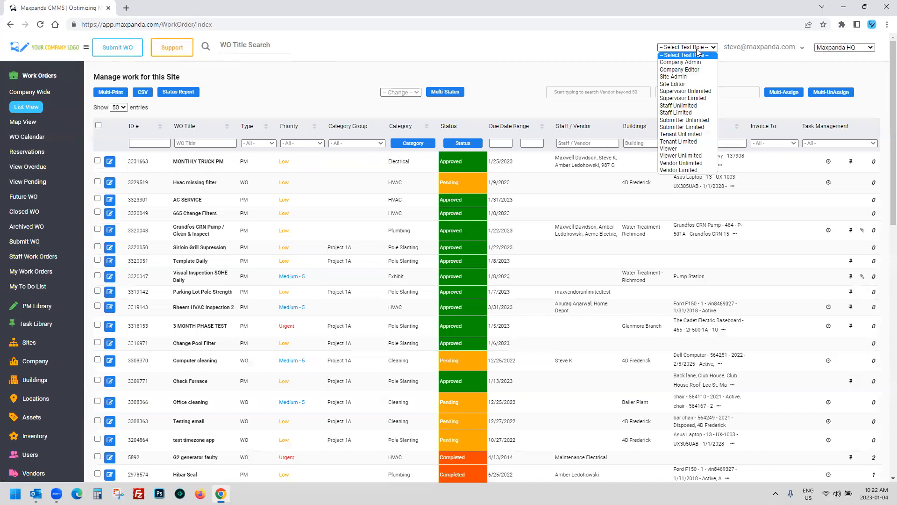
click(696, 164)
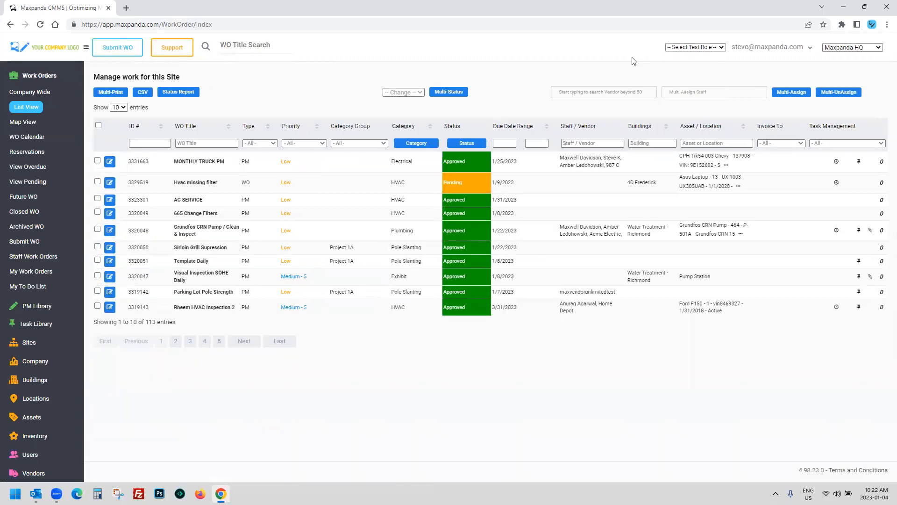
click(701, 48)
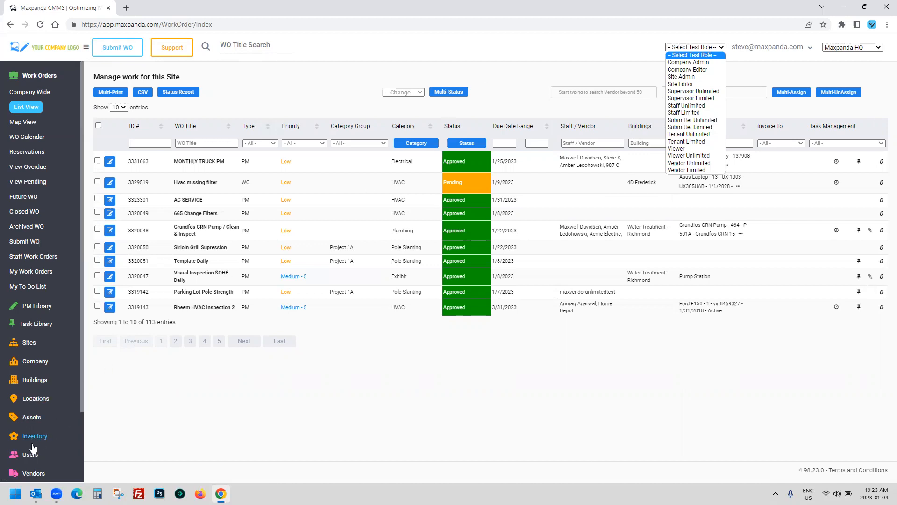
click(26, 455)
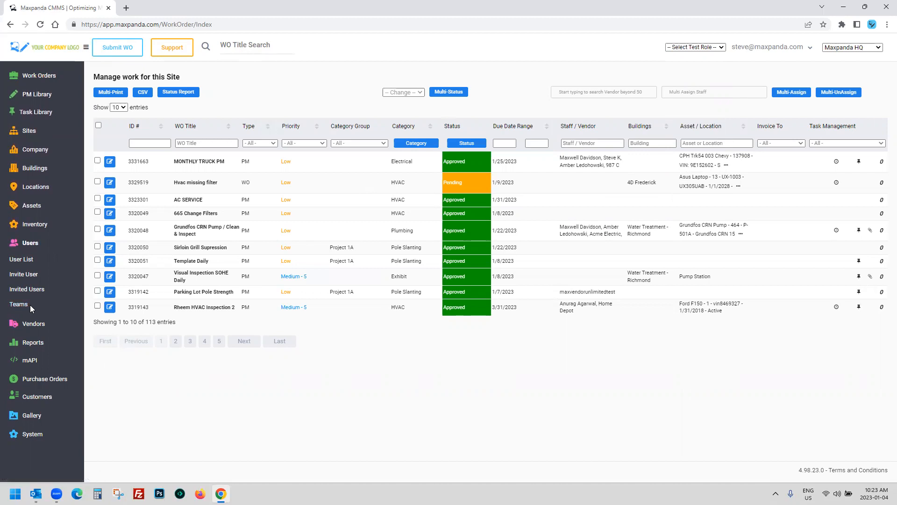
click(708, 48)
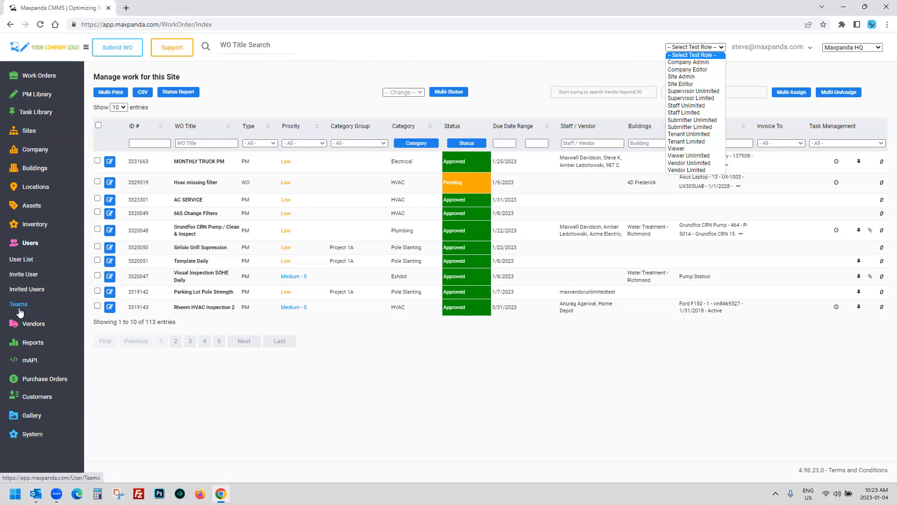
click(412, 144)
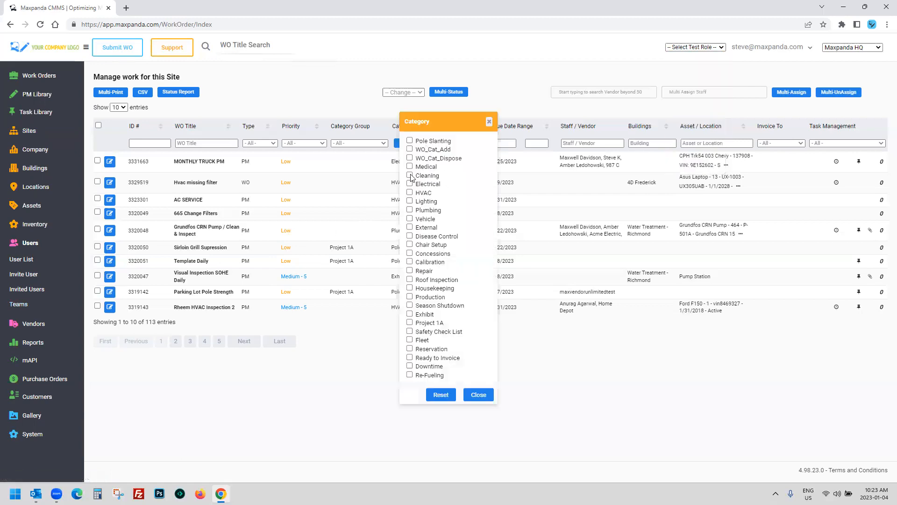
click(410, 209)
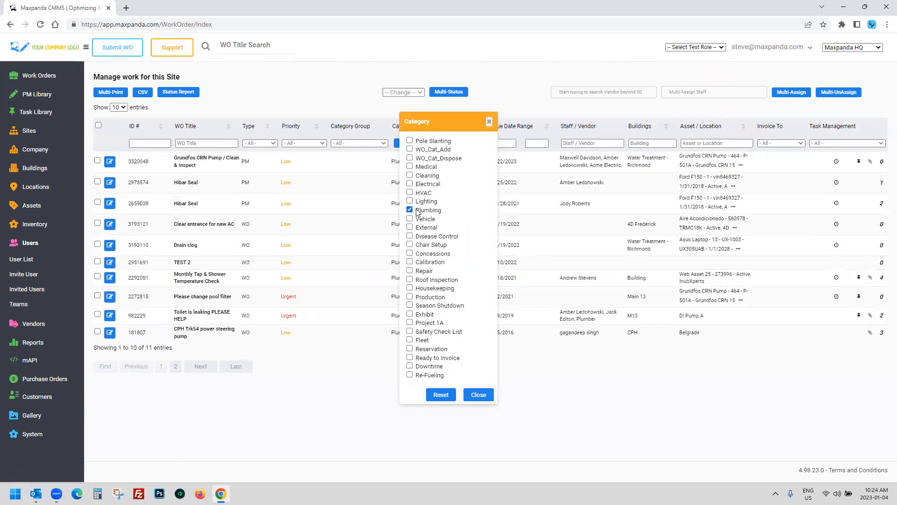
click(490, 121)
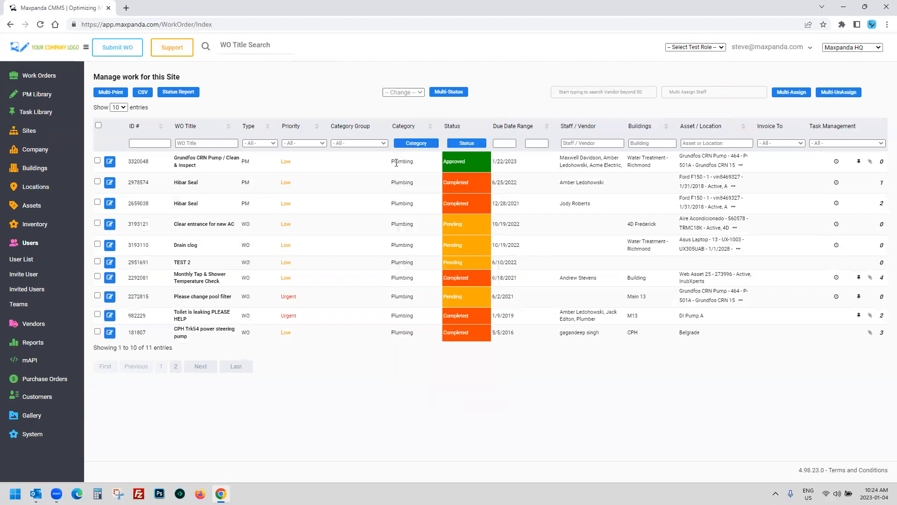
click(417, 144)
click(410, 210)
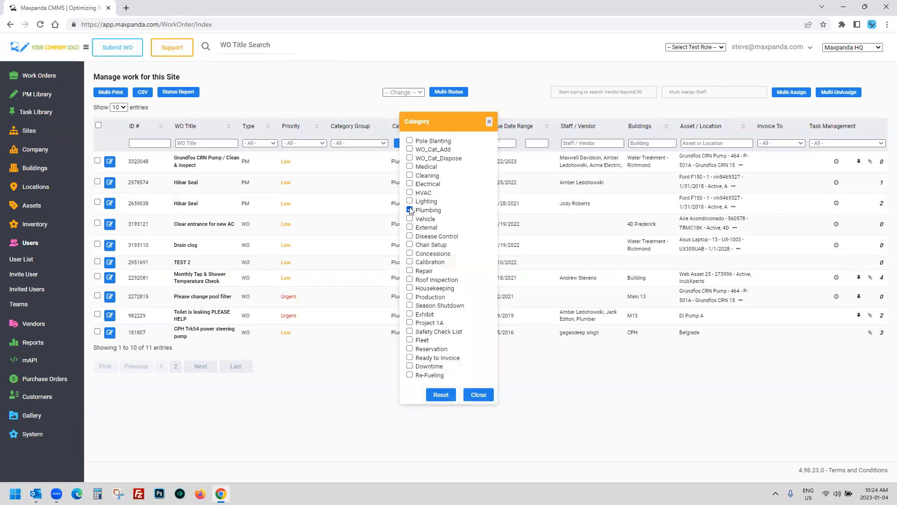
click(489, 122)
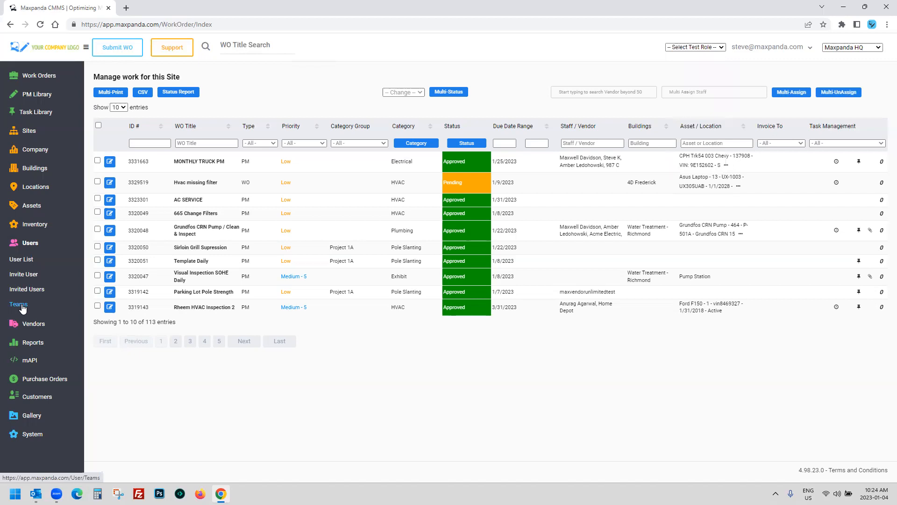
click(24, 244)
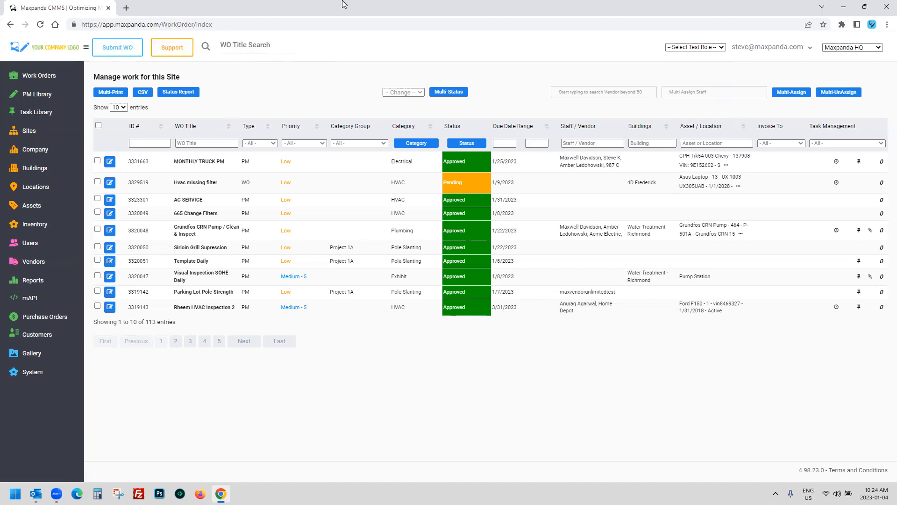
click(719, 48)
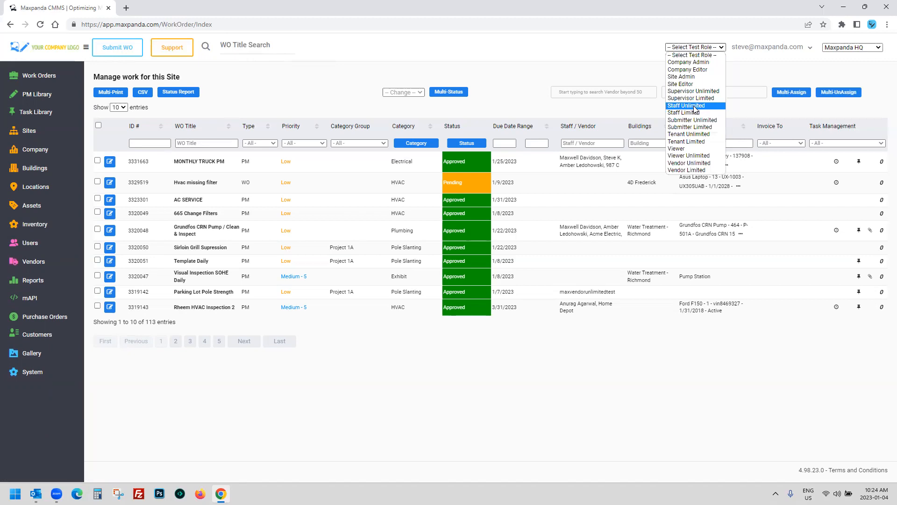
click(531, 72)
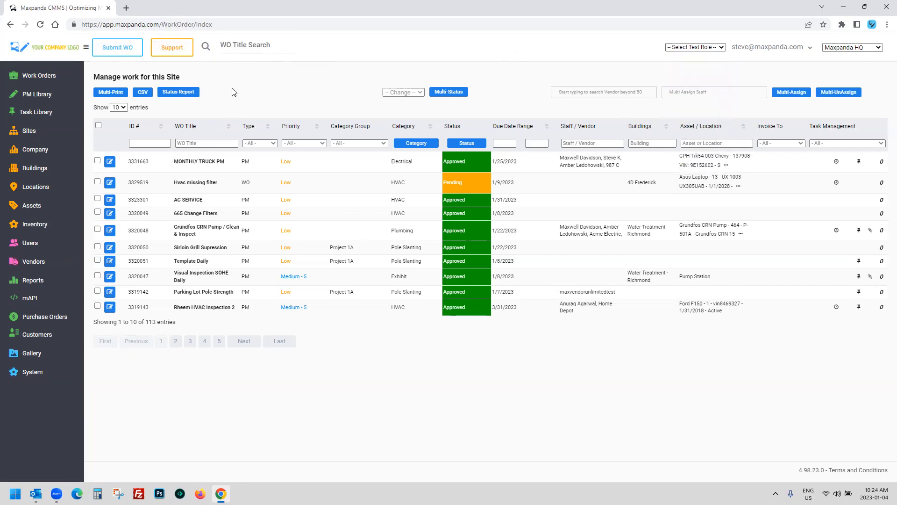
click(113, 53)
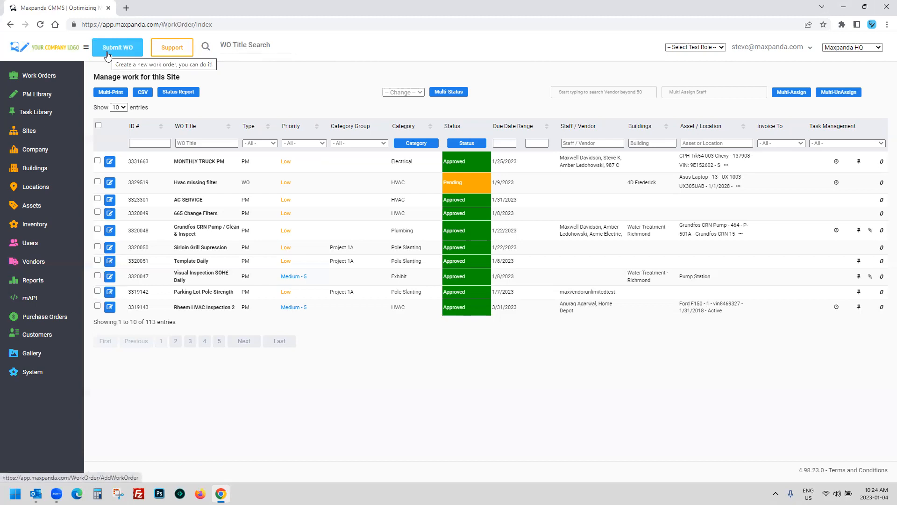
Step: Open the Grundfos CRN Pump asset from Assets > View All
click(31, 206)
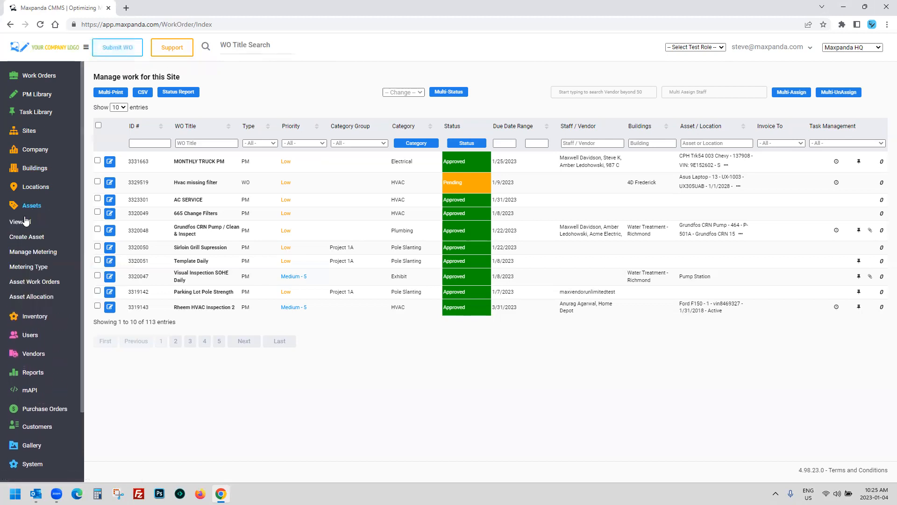
click(22, 222)
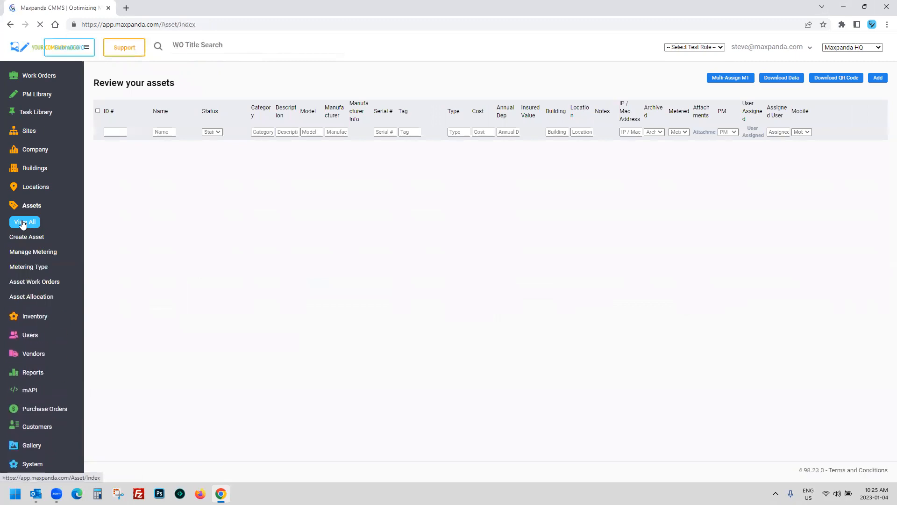
scroll(210, 212, down, 12)
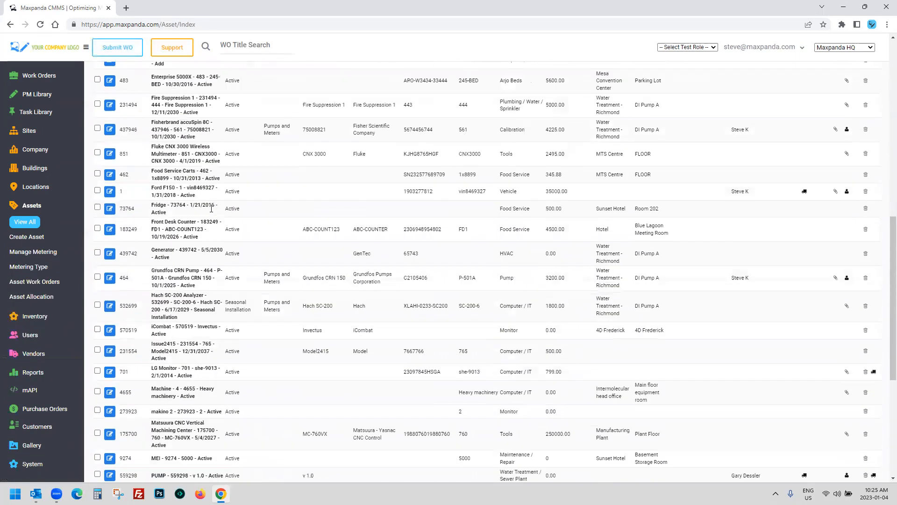
drag(152, 146, 386, 167)
scroll(391, 174, up, 9)
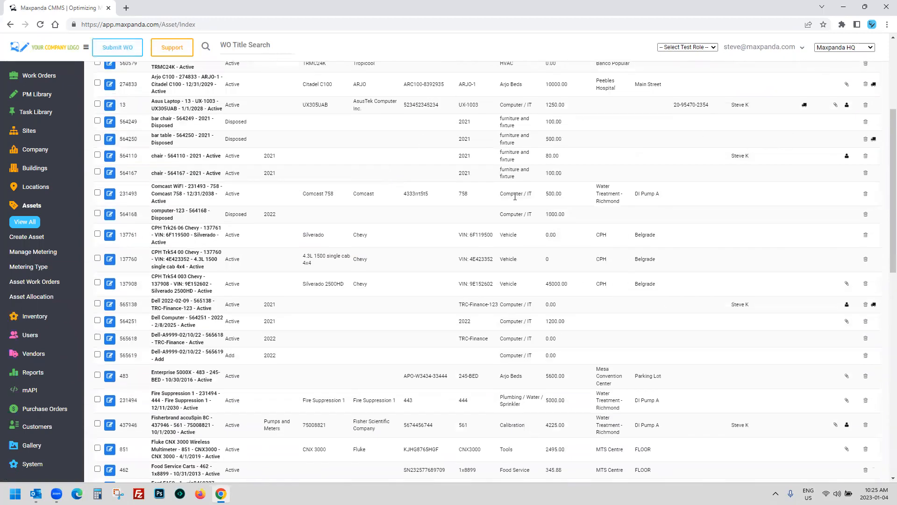
scroll(257, 241, down, 6)
click(109, 292)
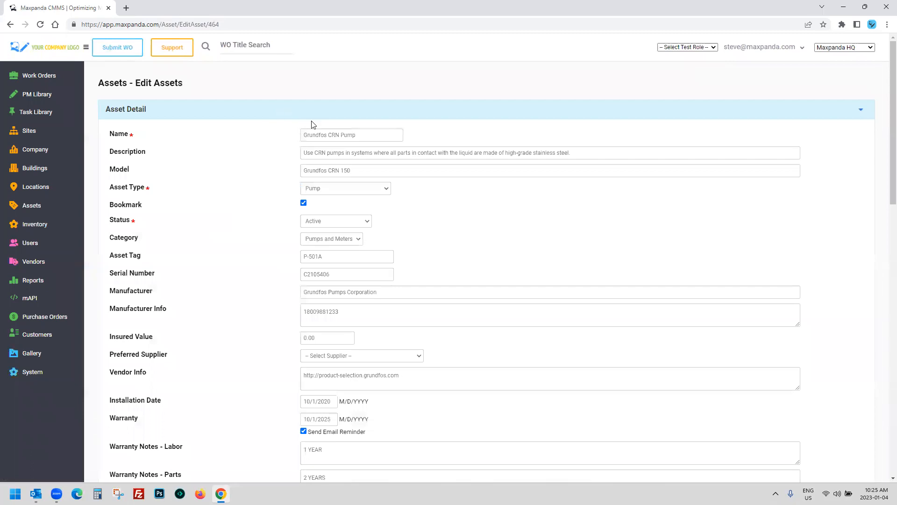
Step: View the pump's linked Parts and its asset name
click(175, 107)
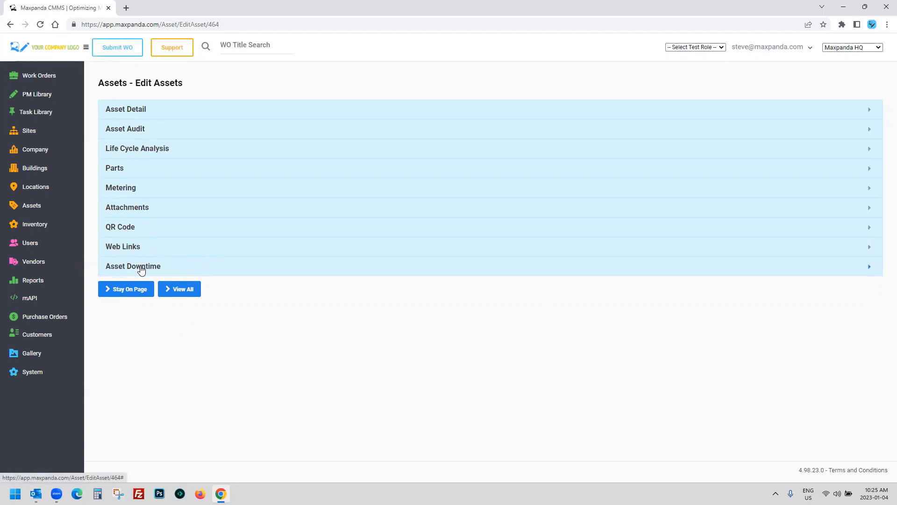
click(123, 171)
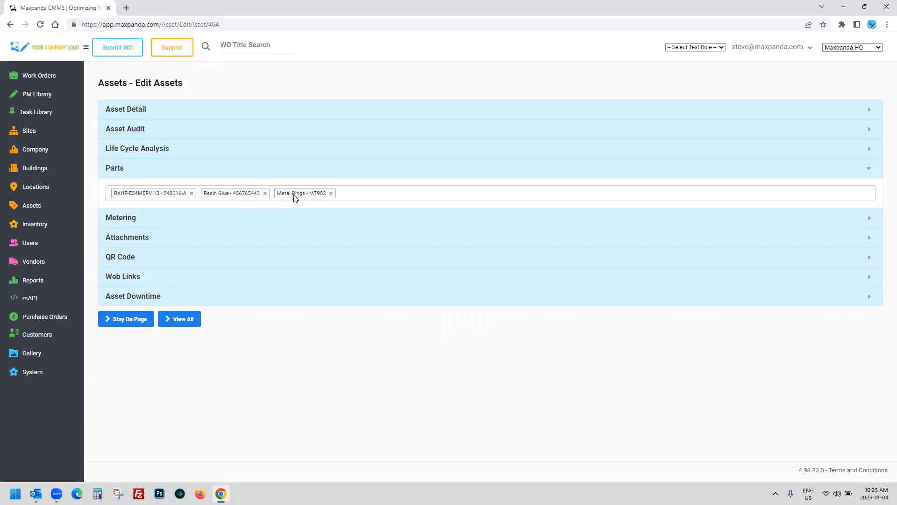
click(183, 113)
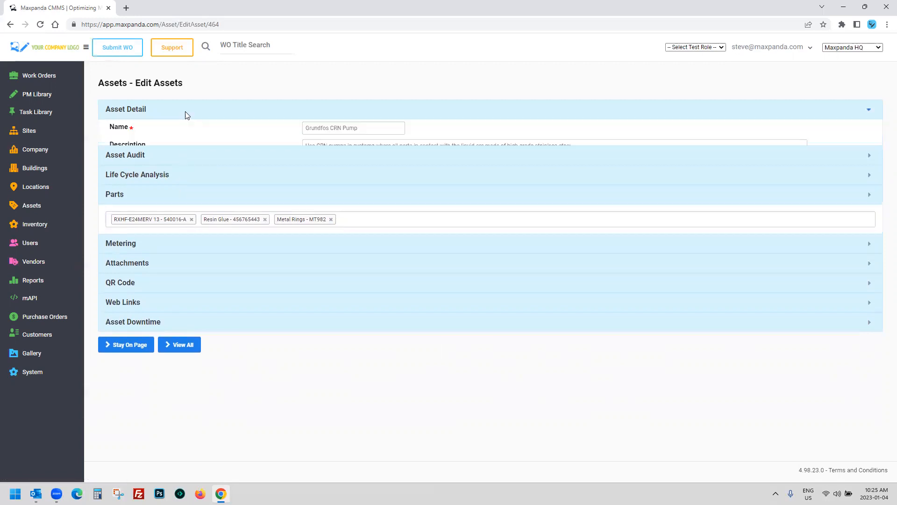
drag(304, 135, 358, 135)
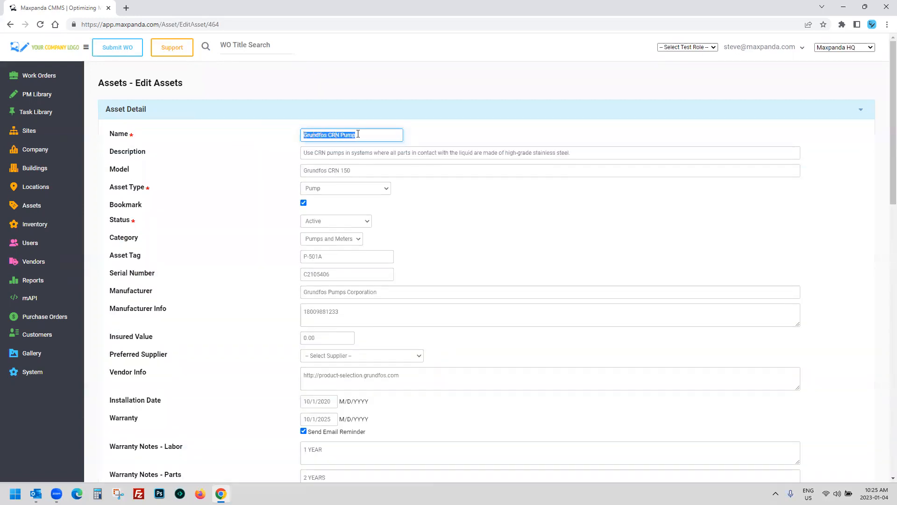
Step: Show the QR code with Show Title ticked, printing 'Grundfos CRN Pump P-501A' beneath
click(169, 114)
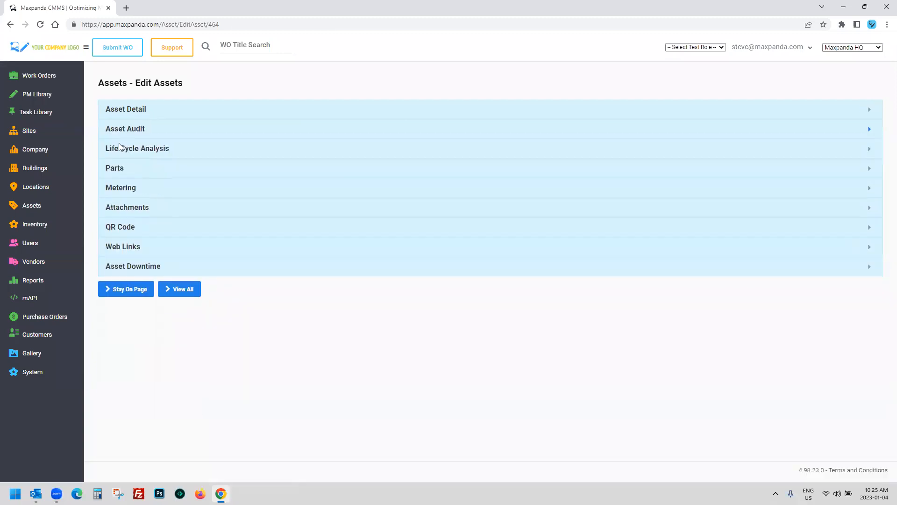
click(124, 227)
click(276, 299)
scroll(261, 302, down, 1)
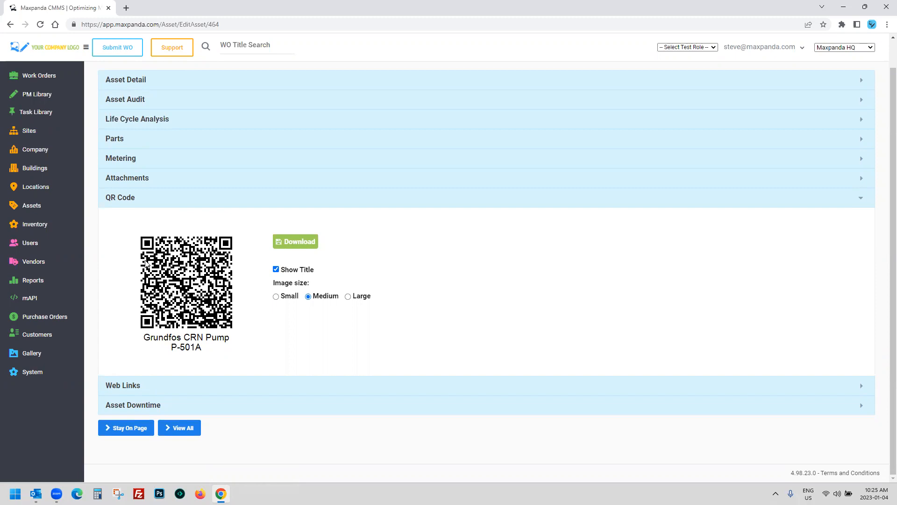
Step: Restore the Grundfos CRN Pump's detail fields, hiding its QR code, and expand the Sites menu
click(55, 75)
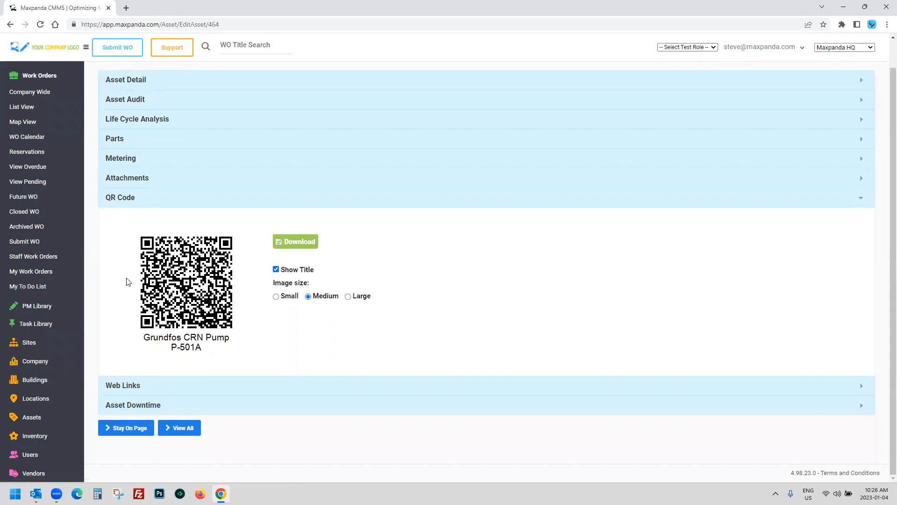
click(177, 81)
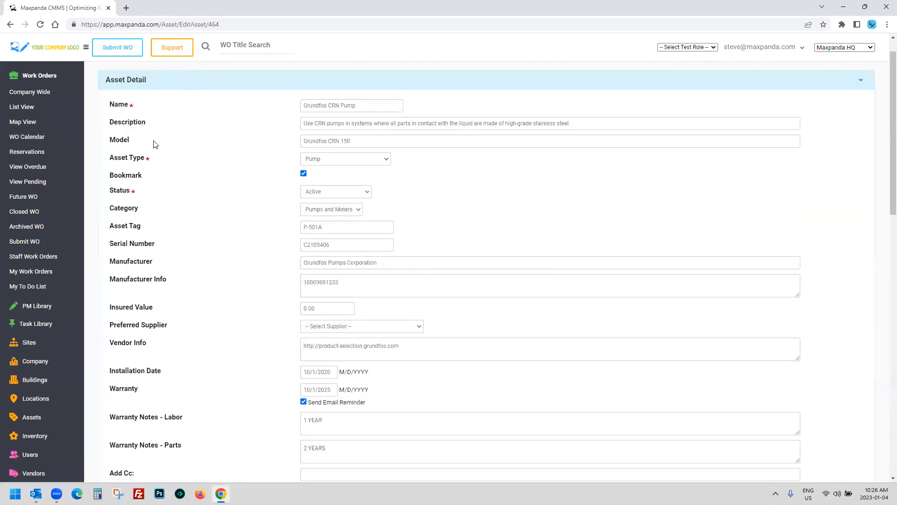
click(41, 76)
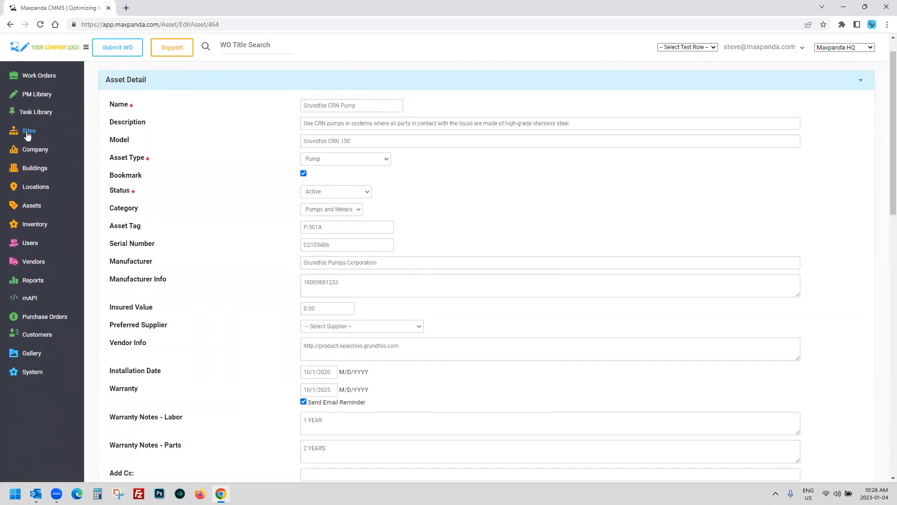
click(28, 131)
Step: Open the Guest Services portal settings and select the public link URL and the Maxpanda HQ code word
click(33, 178)
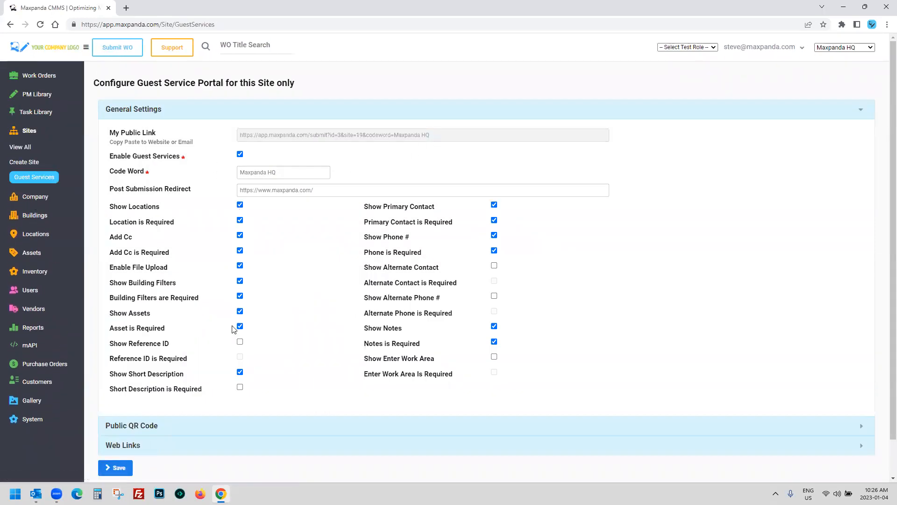
click(410, 132)
drag(430, 135, 222, 134)
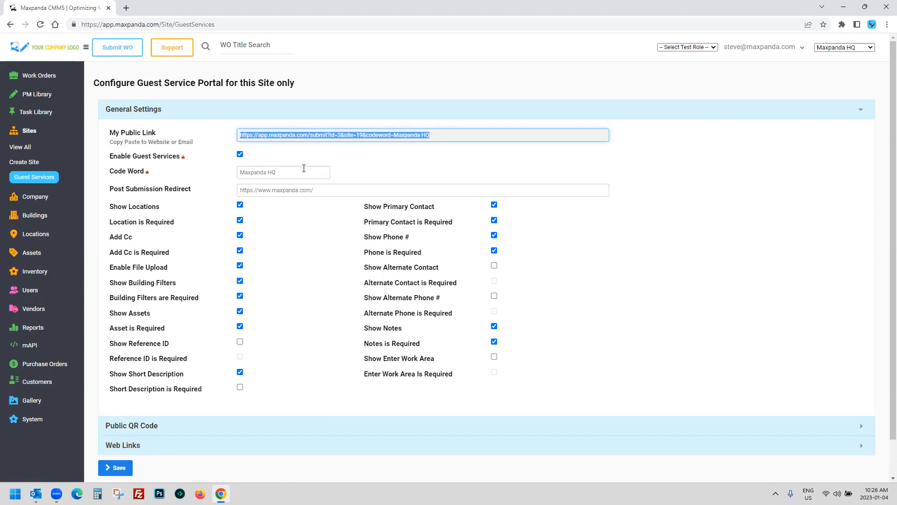
click(270, 172)
drag(270, 172, 224, 176)
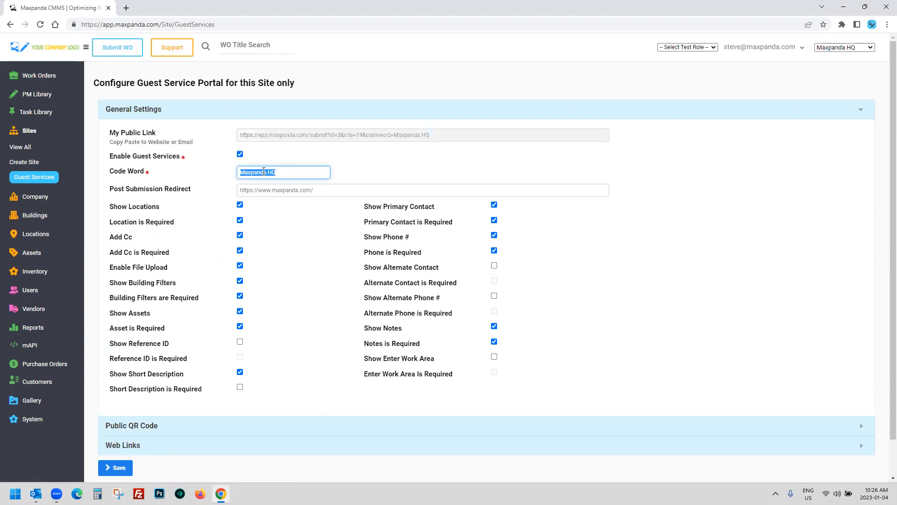
click(852, 48)
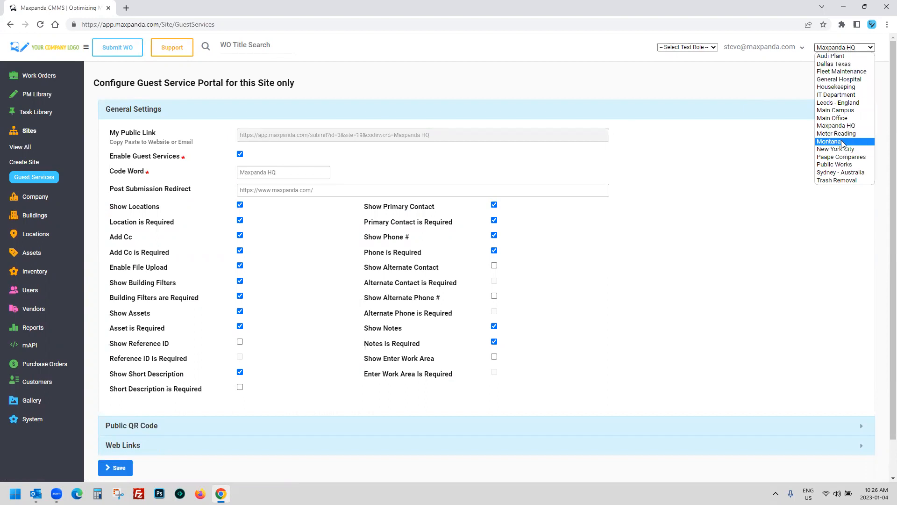
drag(288, 172, 219, 173)
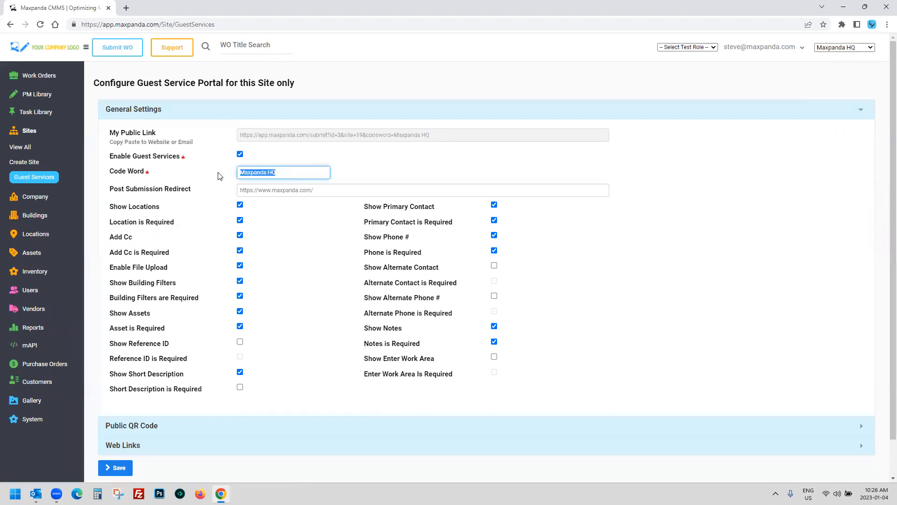
click(383, 161)
Step: Expand the Public QR Code section showing its download and Medium image size options
scroll(199, 352, down, 1)
drag(429, 96, 231, 99)
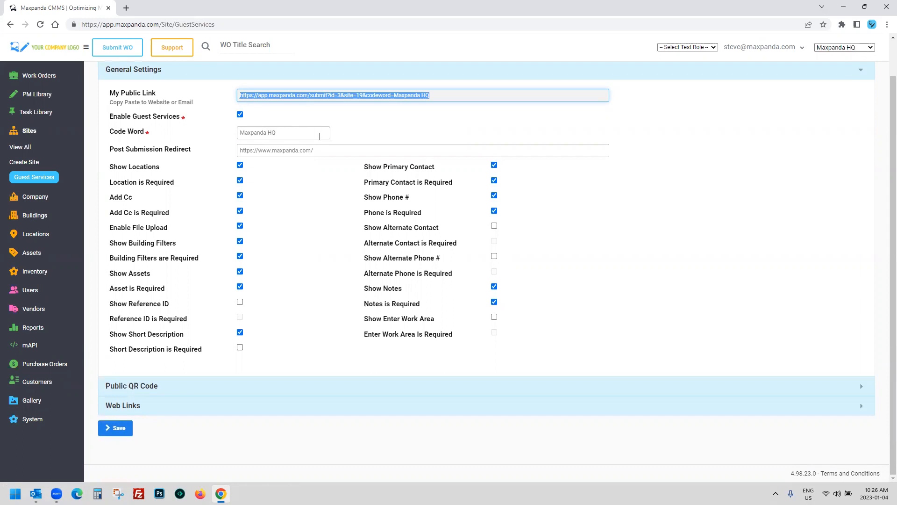
scroll(319, 136, up, 1)
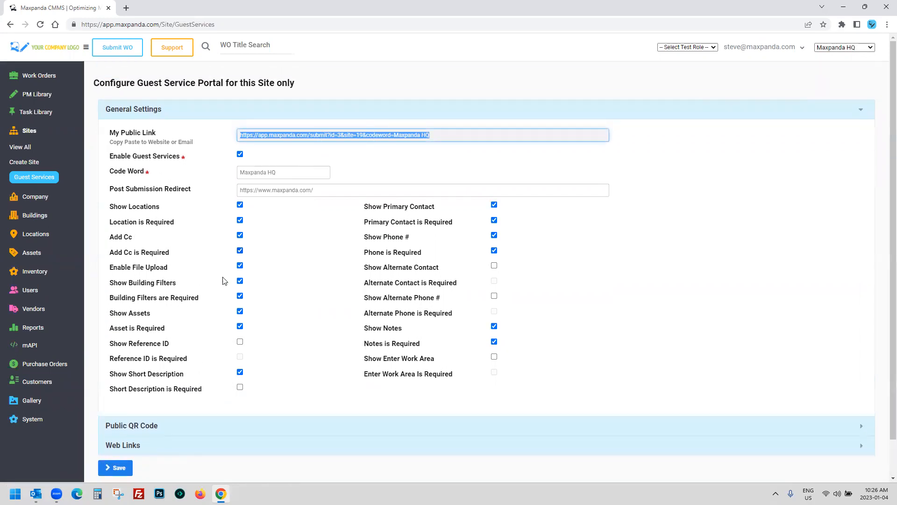
scroll(168, 366, down, 1)
click(146, 385)
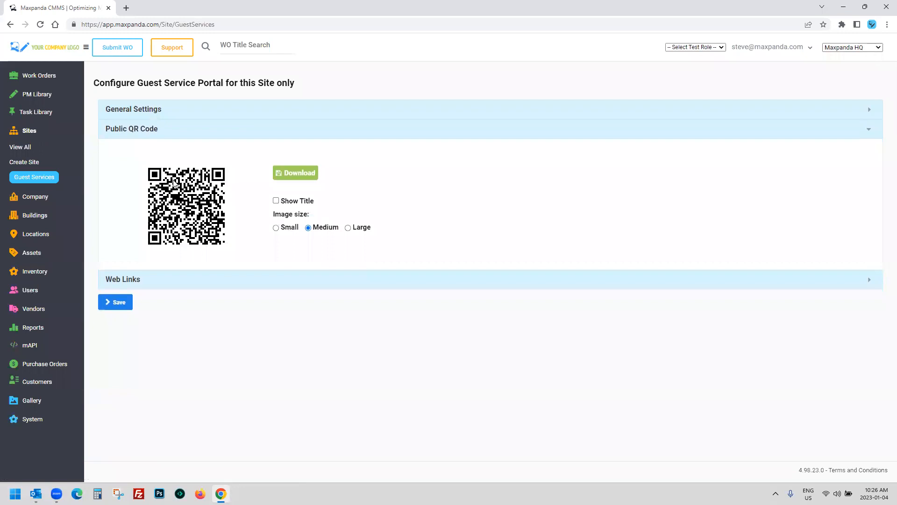
Step: Show the Maxpanda HQ title under the portal QR code, then reselect the public link in General Settings
click(275, 201)
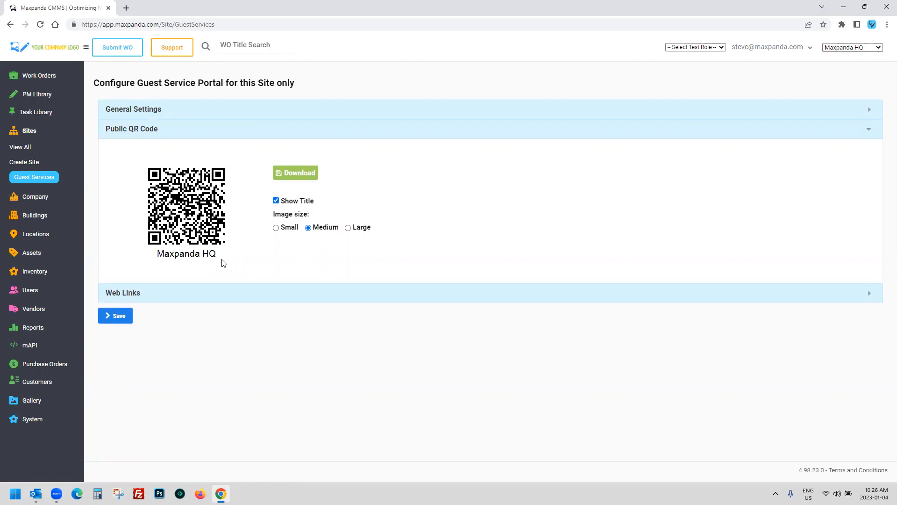
click(290, 112)
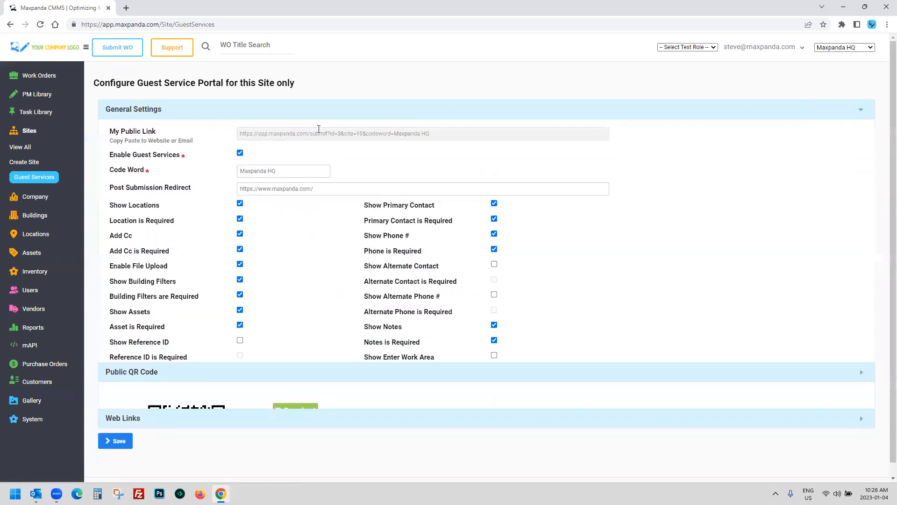
drag(442, 135, 223, 135)
right_click(298, 131)
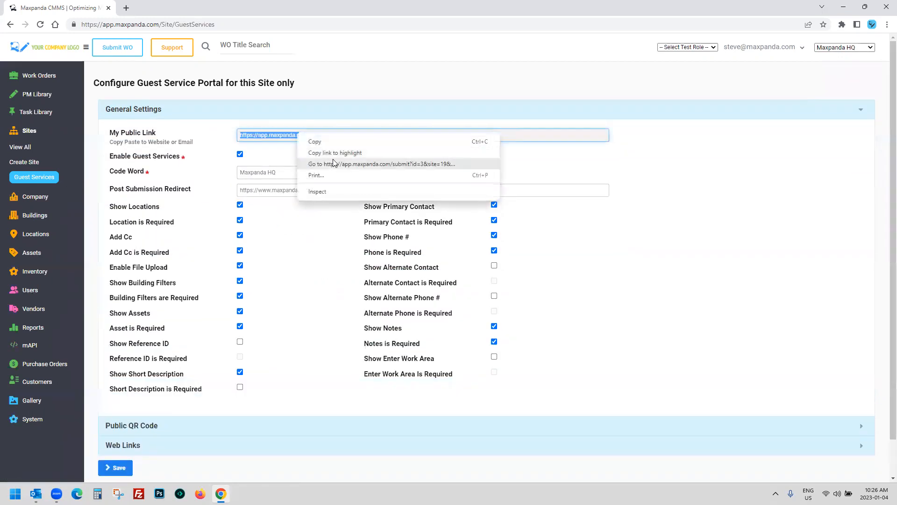
click(370, 164)
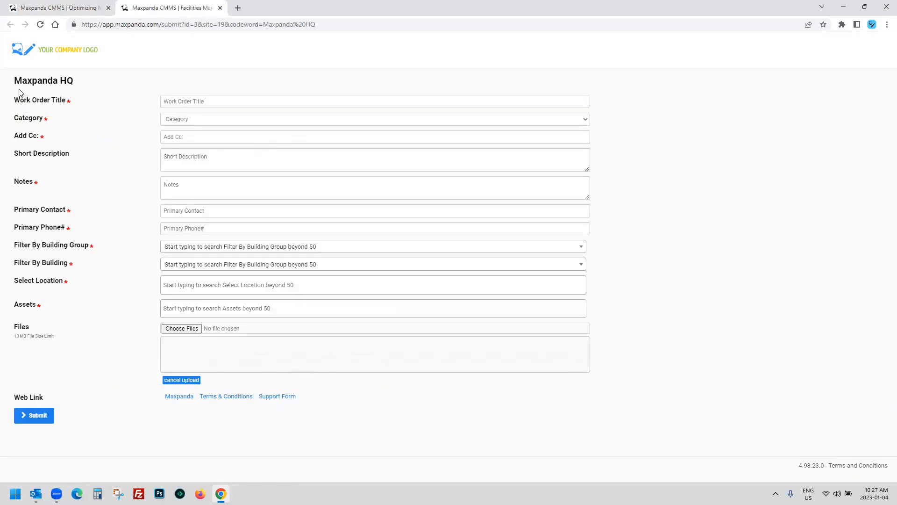
drag(22, 80, 52, 80)
click(71, 100)
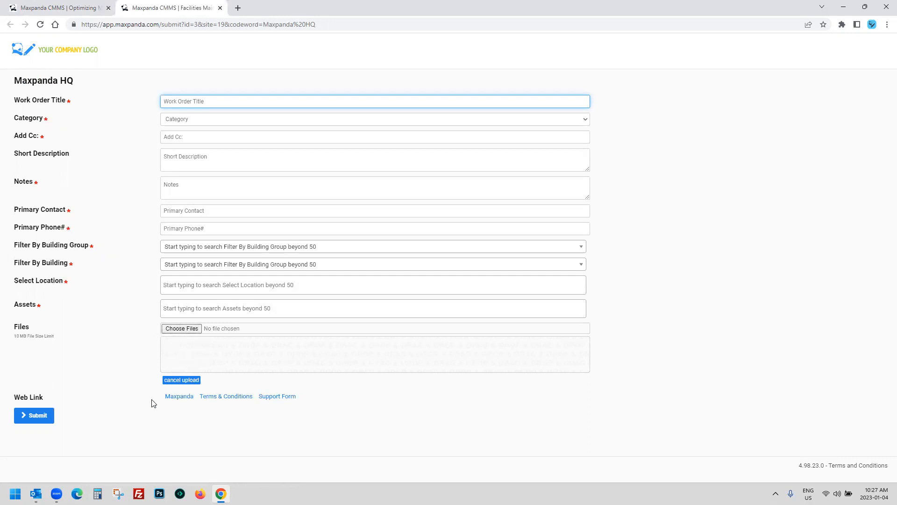
drag(151, 403, 317, 415)
click(326, 415)
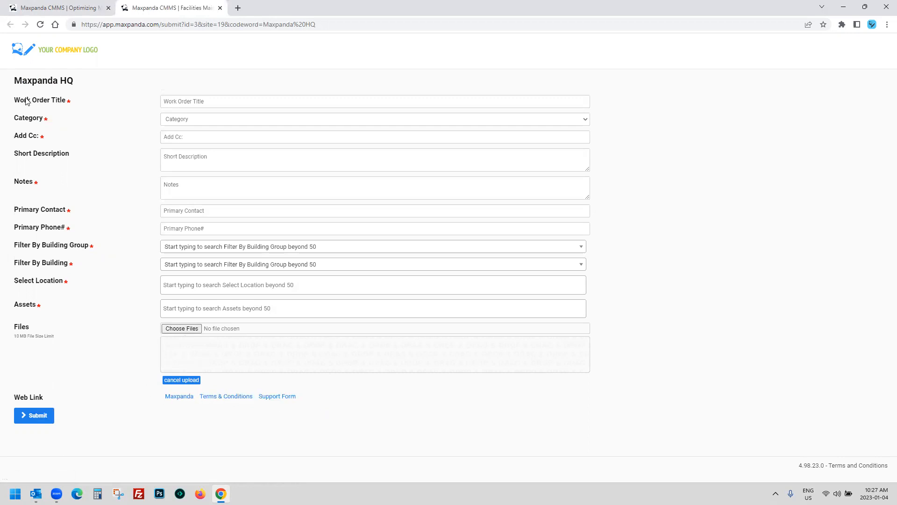
drag(11, 100, 63, 100)
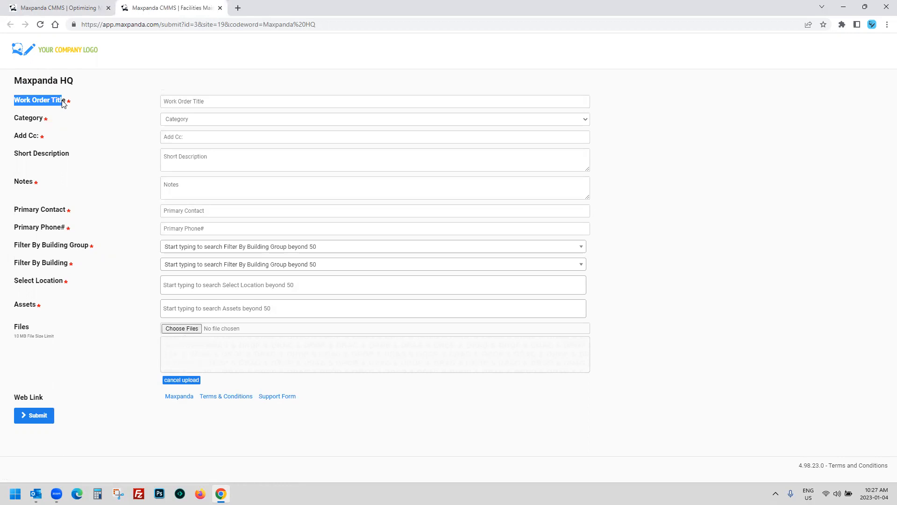
double_click(21, 117)
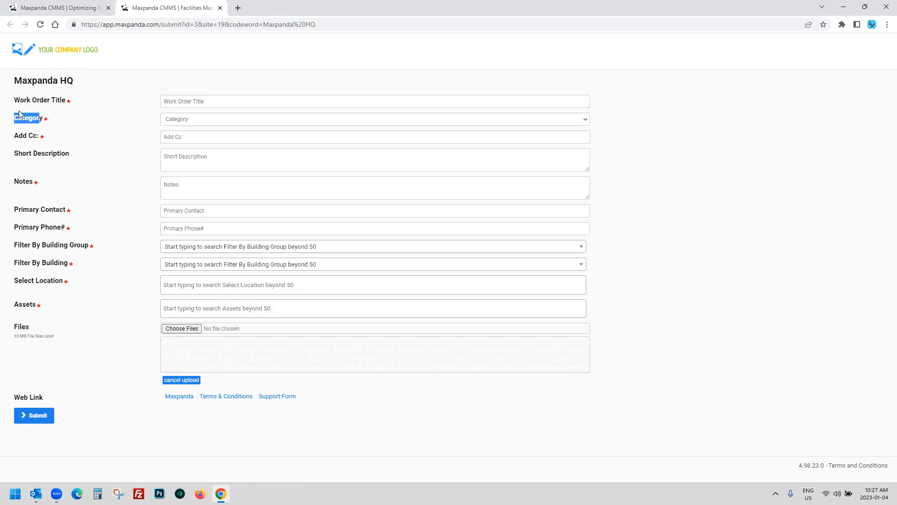
drag(14, 101, 66, 101)
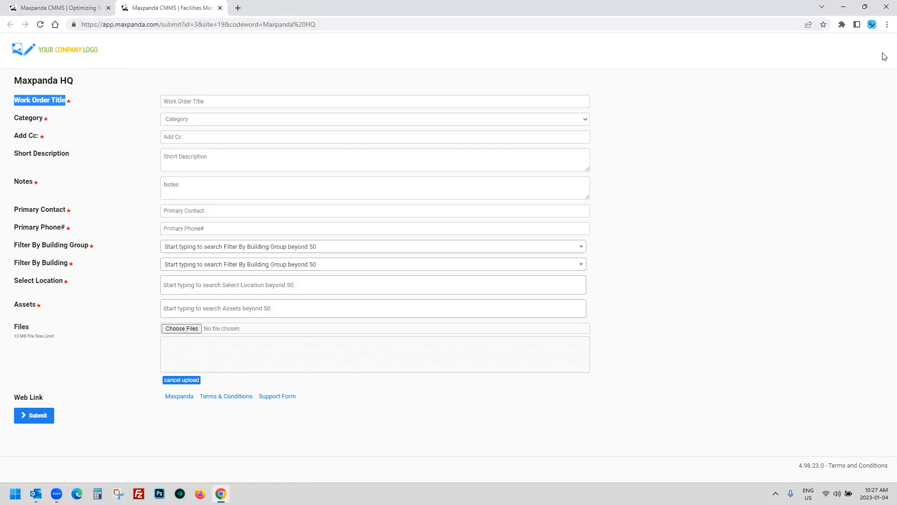
click(220, 9)
Step: Go to the Work Orders list view and start a blank new work order
click(39, 75)
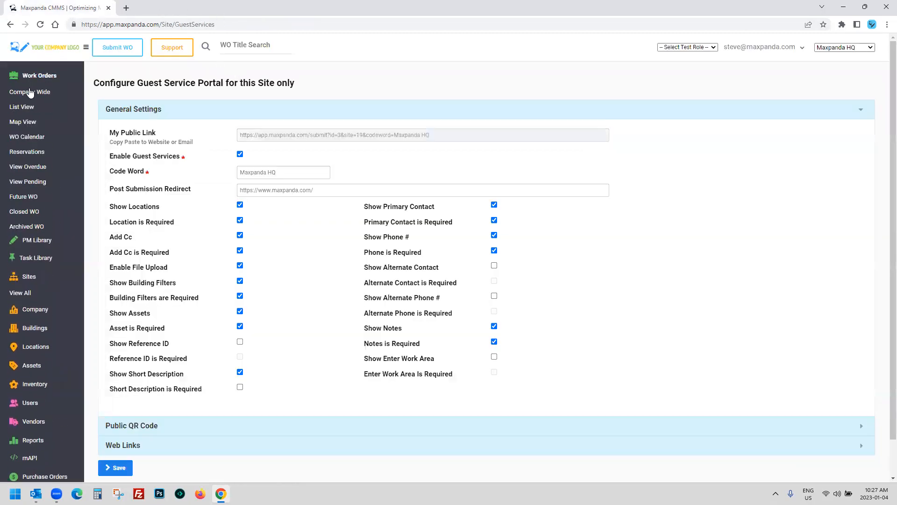
click(24, 107)
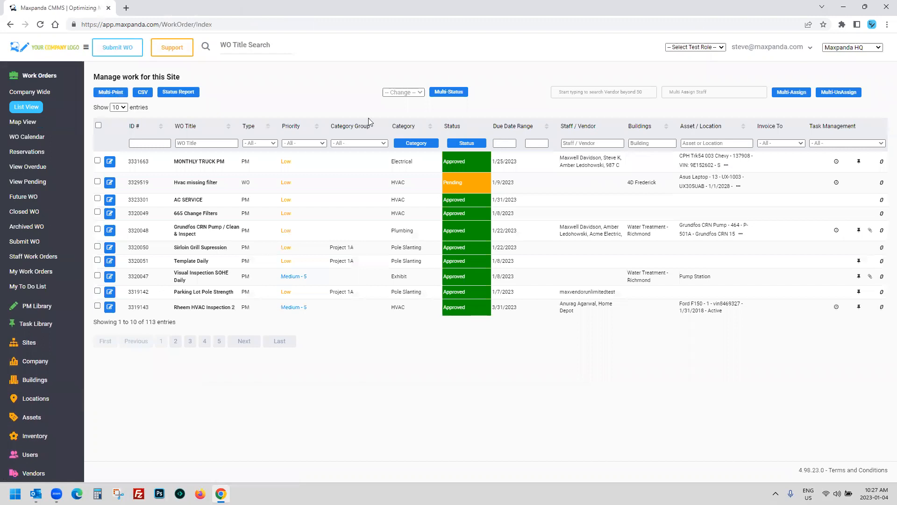
click(115, 49)
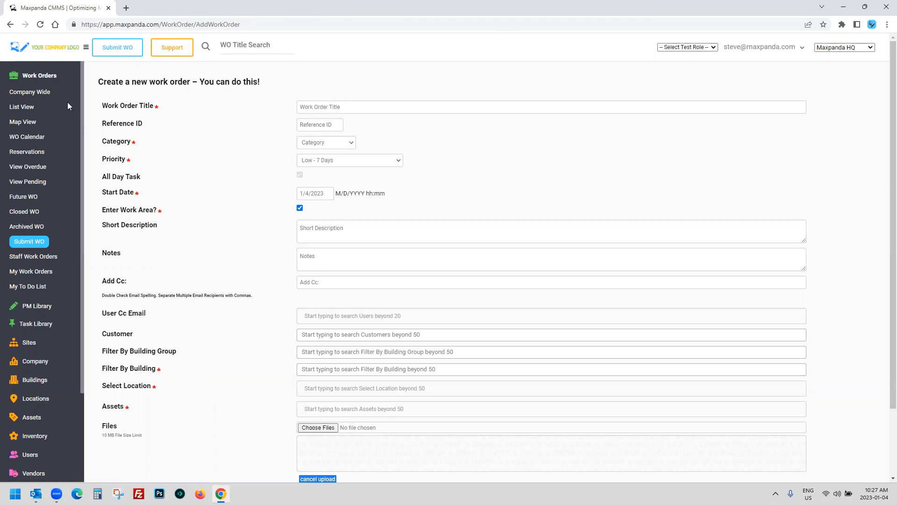
Step: Enter the title 'Pump is making wierd noises' and correct 'wierd' to 'weird' from the spelling suggestions
drag(99, 106, 154, 108)
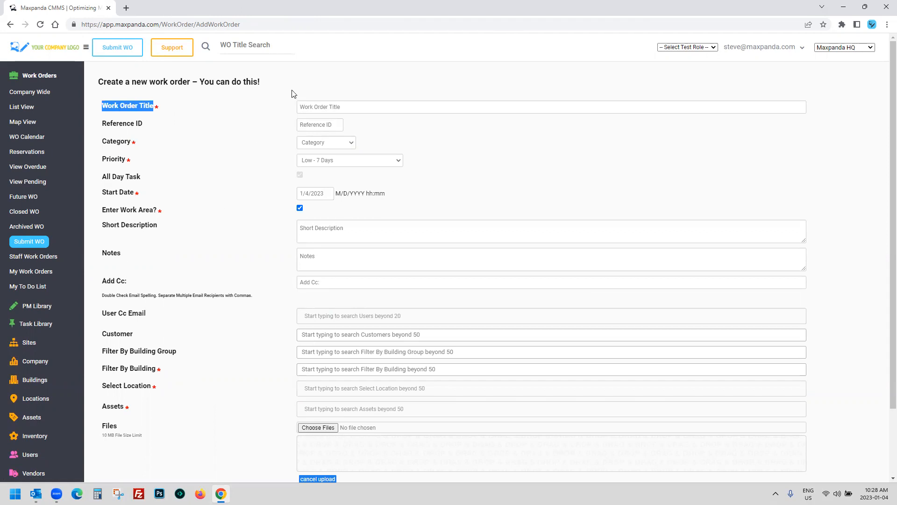
click(307, 77)
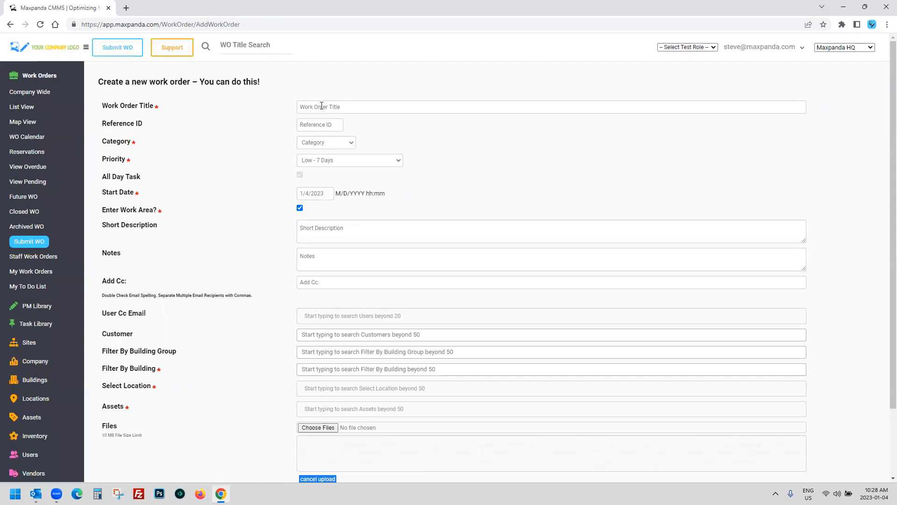
triple_click(127, 108)
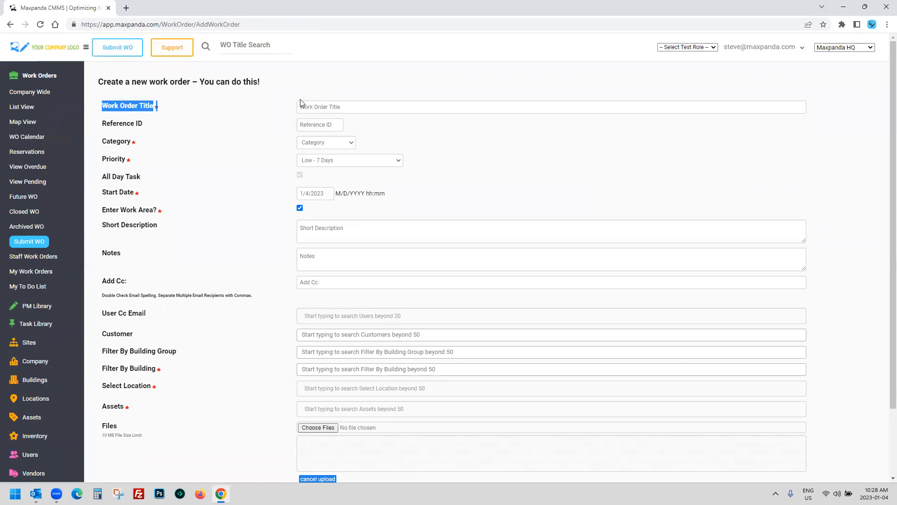
click(319, 106)
text(Pump is making wierd nois)
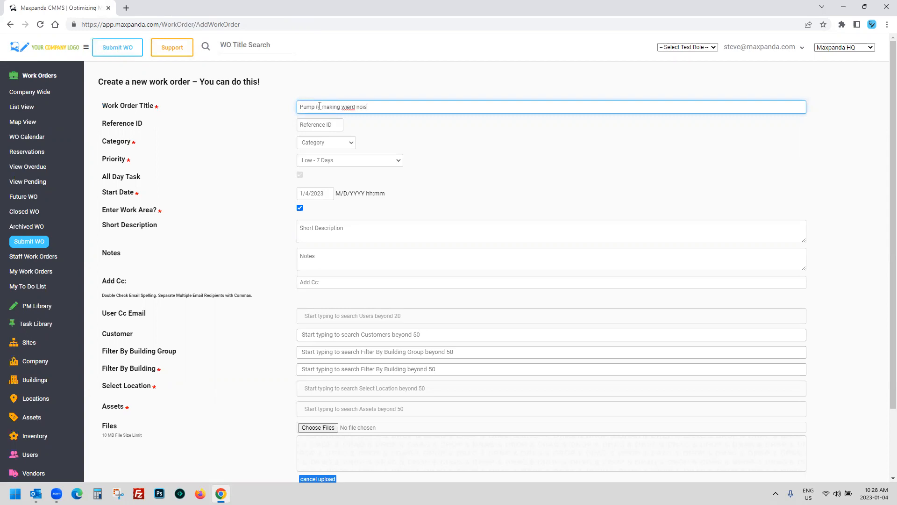
text(es)
right_click(350, 106)
click(373, 117)
Step: Reselect the corrected title, check the test role list without changes, and move to the Reference ID field
drag(384, 107, 285, 111)
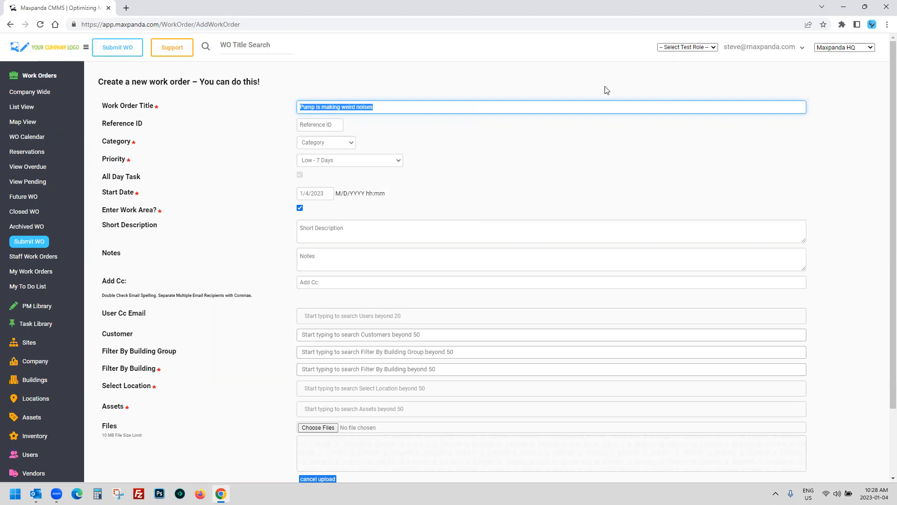
click(675, 47)
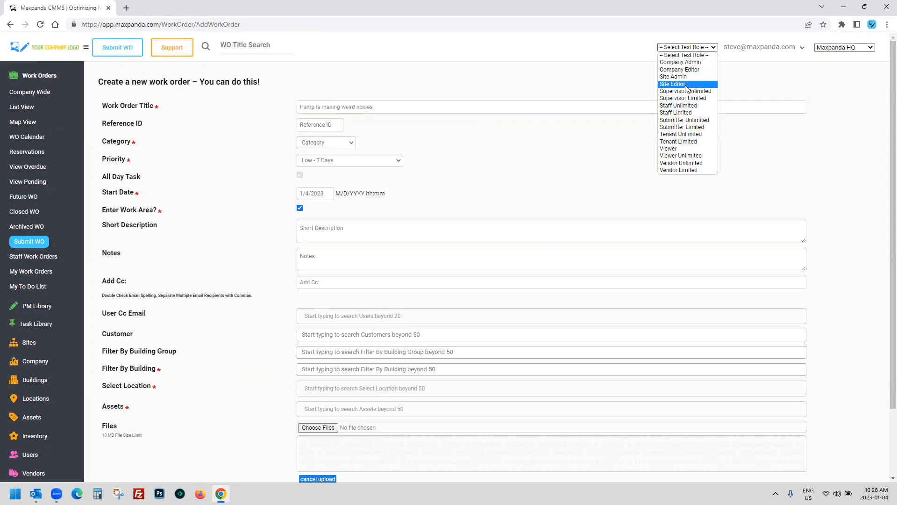
click(599, 79)
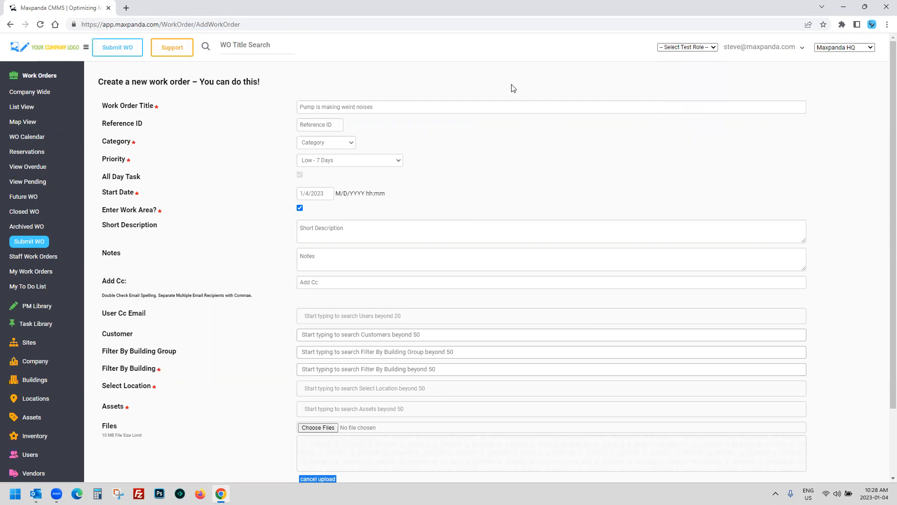
drag(391, 105, 290, 112)
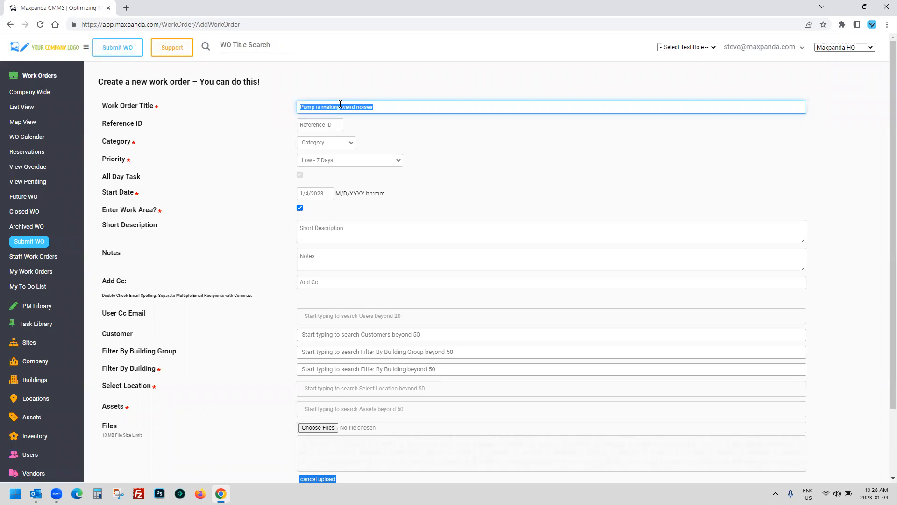
drag(388, 107, 290, 112)
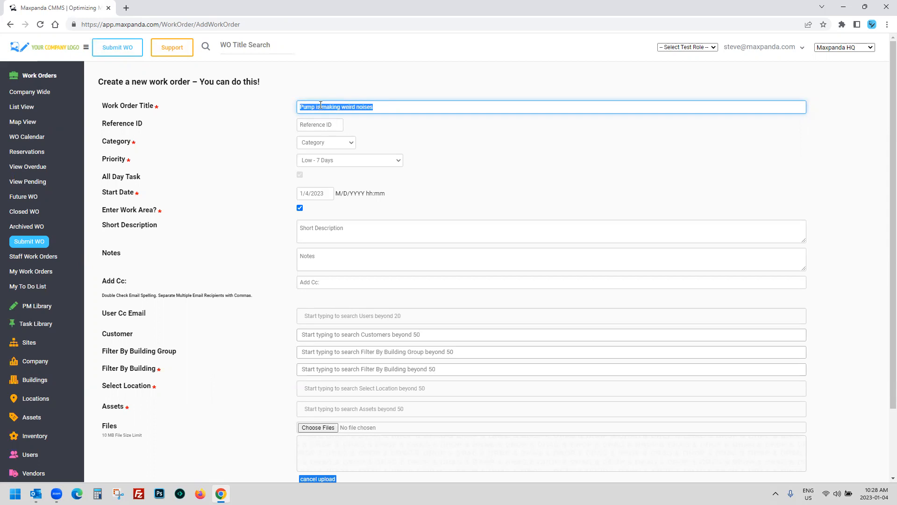
click(347, 78)
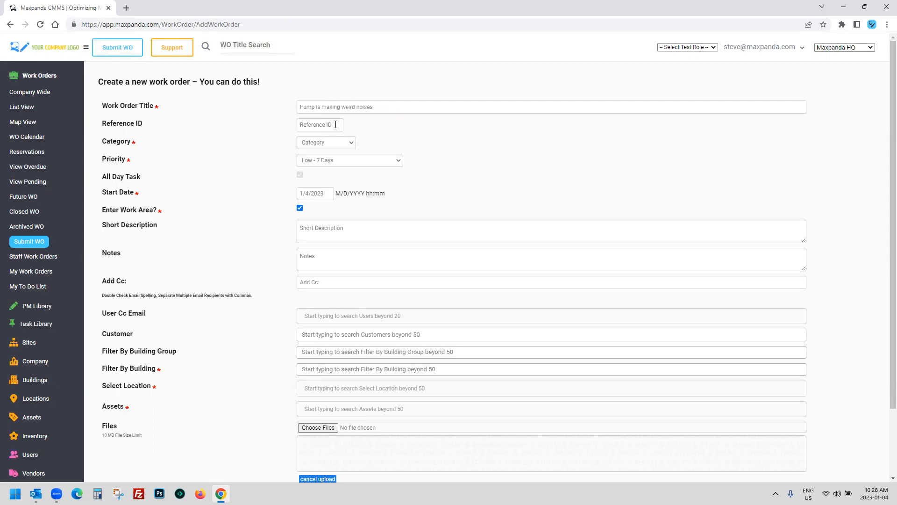
click(316, 122)
Step: Pick Plumbing from the Category dropdown for the new work order
click(329, 143)
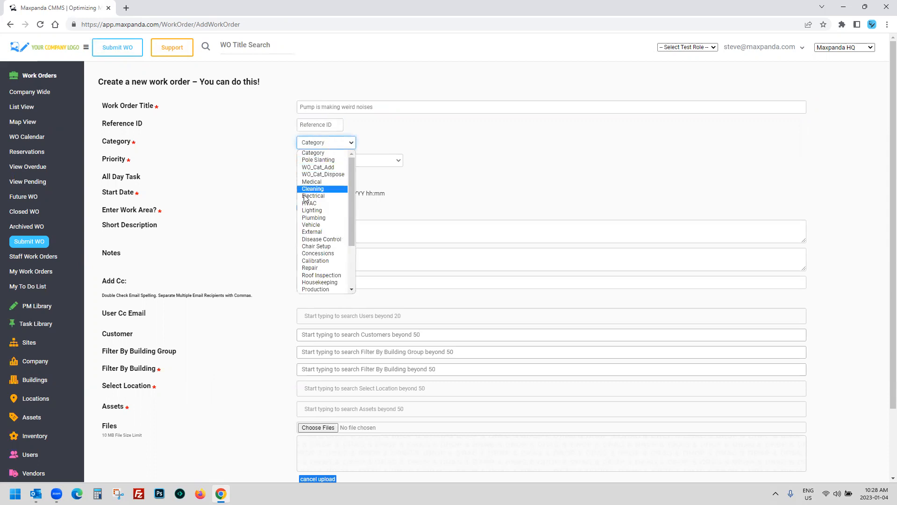
click(323, 219)
click(326, 142)
scroll(322, 233, down, 2)
click(452, 185)
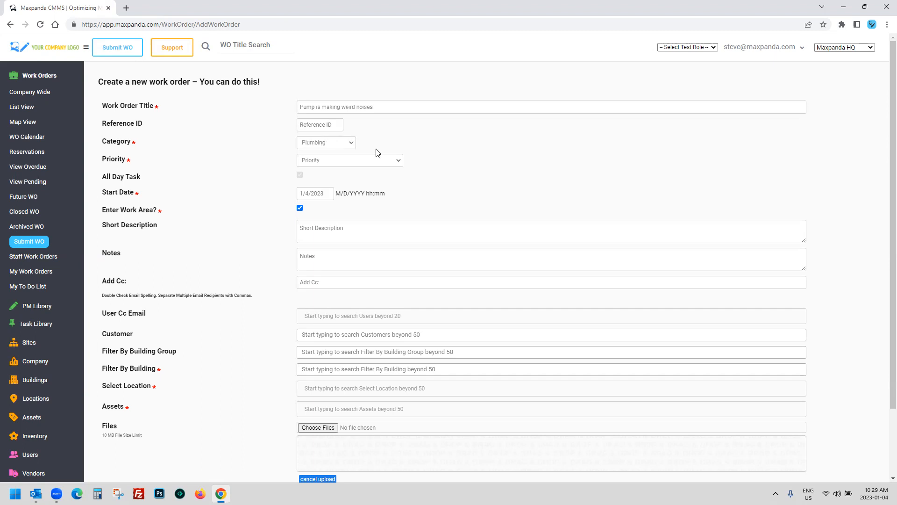
click(372, 160)
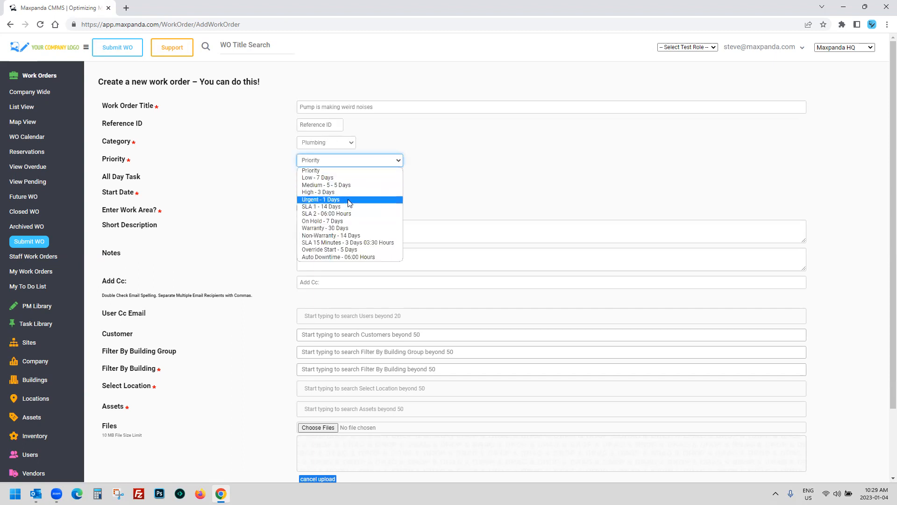
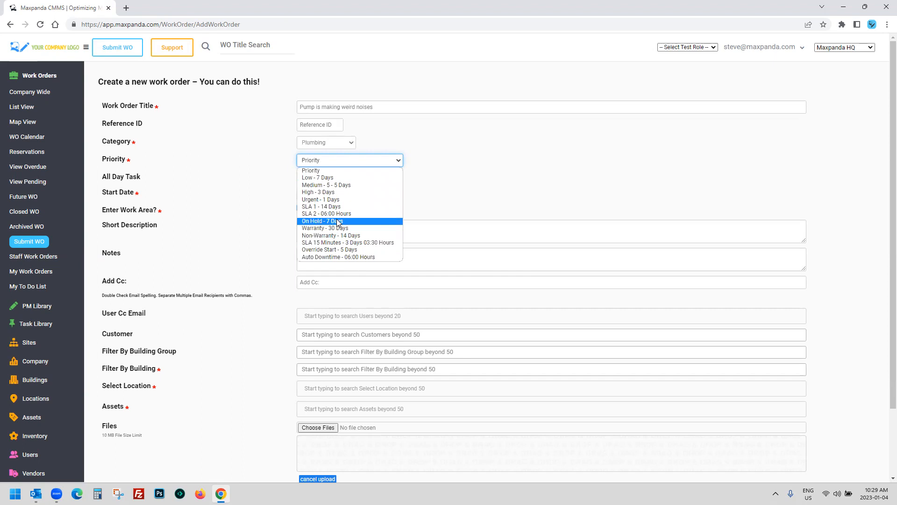
Step: Set the priority to Urgent - 1 Days and copy the title 'Pump is making weird noises' into Notes
click(340, 201)
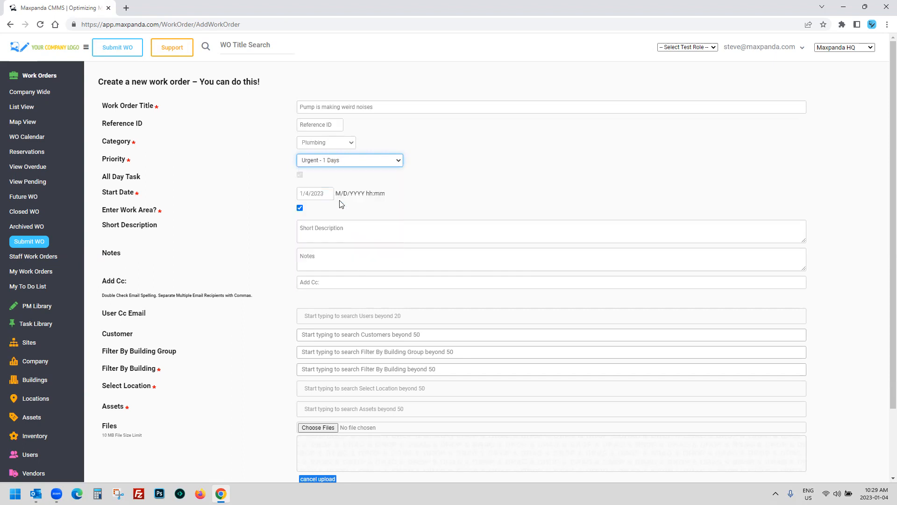
drag(376, 107, 259, 108)
key(ctrl+c)
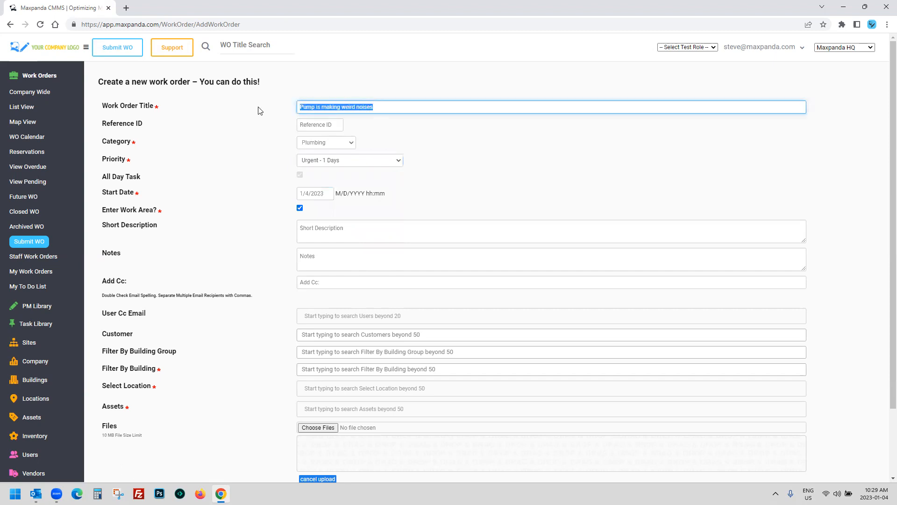
click(321, 256)
key(ctrl+v)
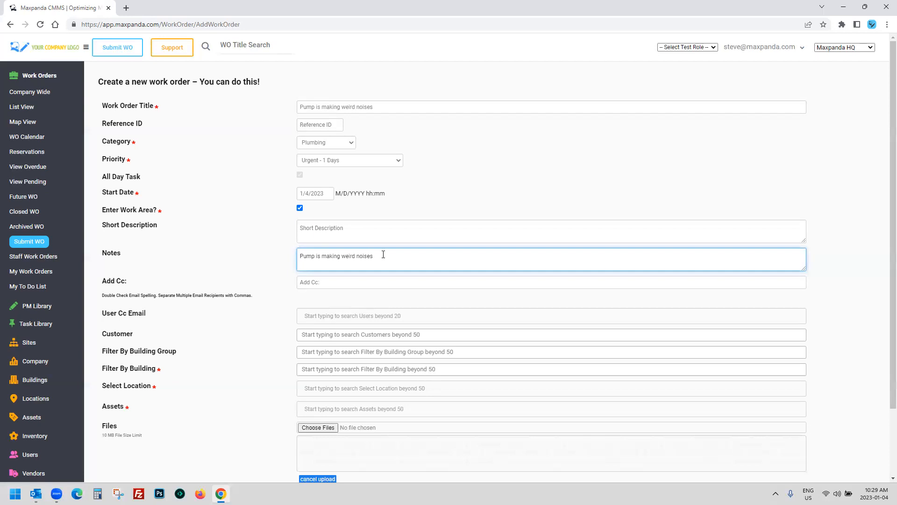
Step: Check the test role list without changing roles
scroll(327, 253, down, 3)
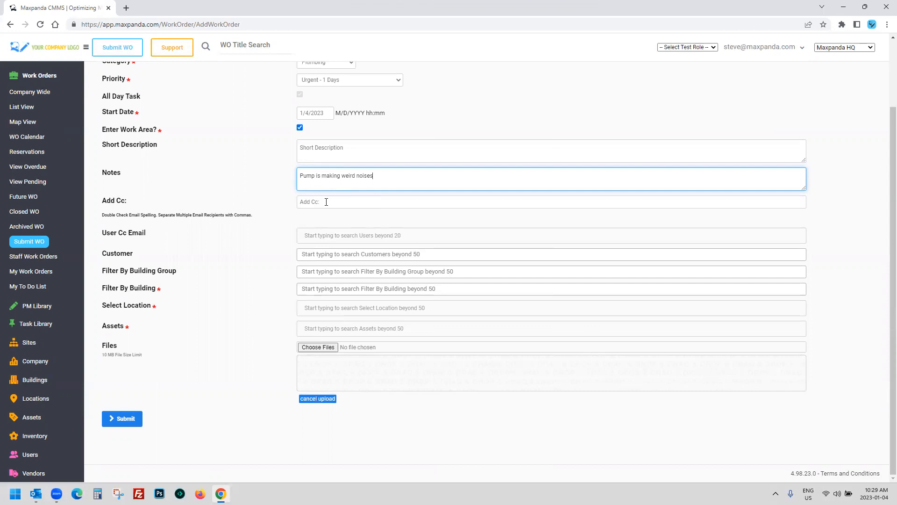
scroll(262, 205, up, 2)
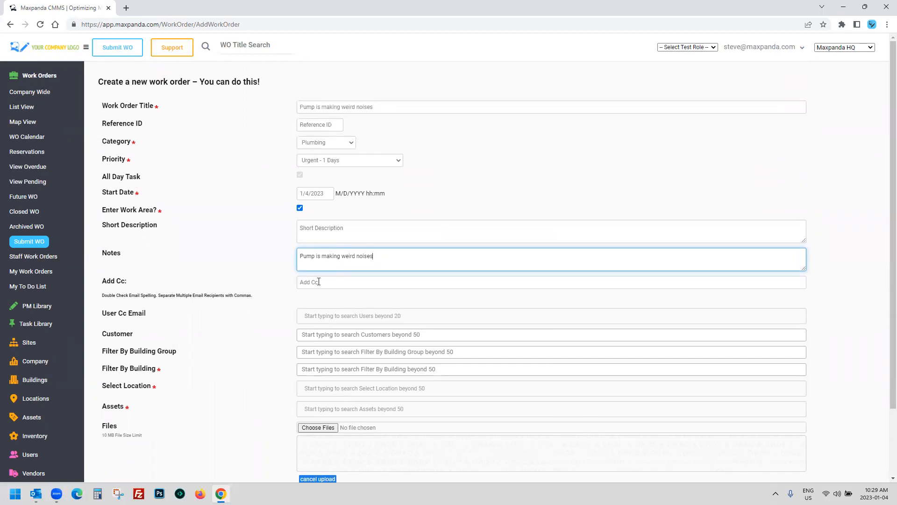
click(687, 47)
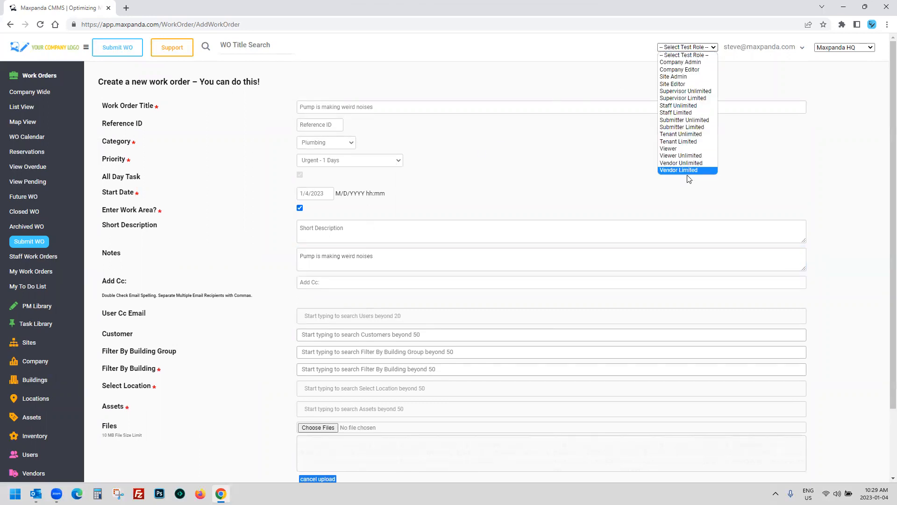
click(594, 172)
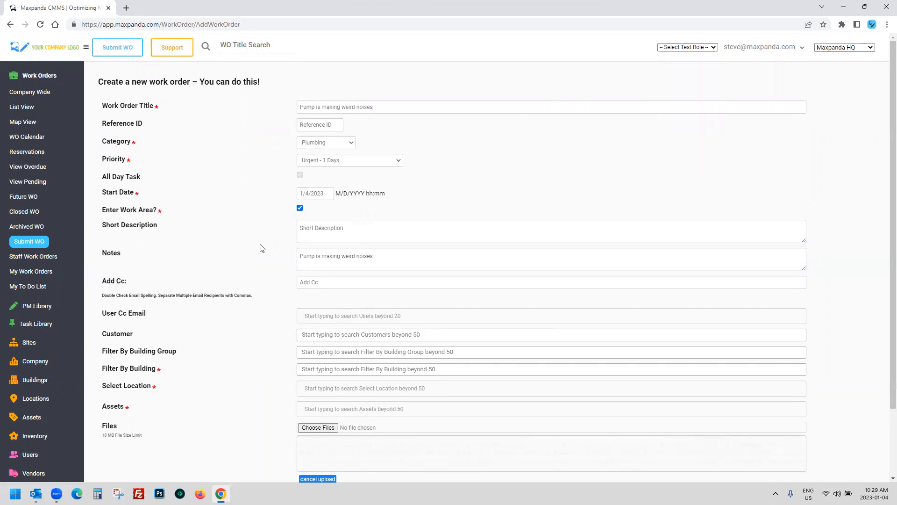
scroll(261, 248, down, 1)
click(342, 267)
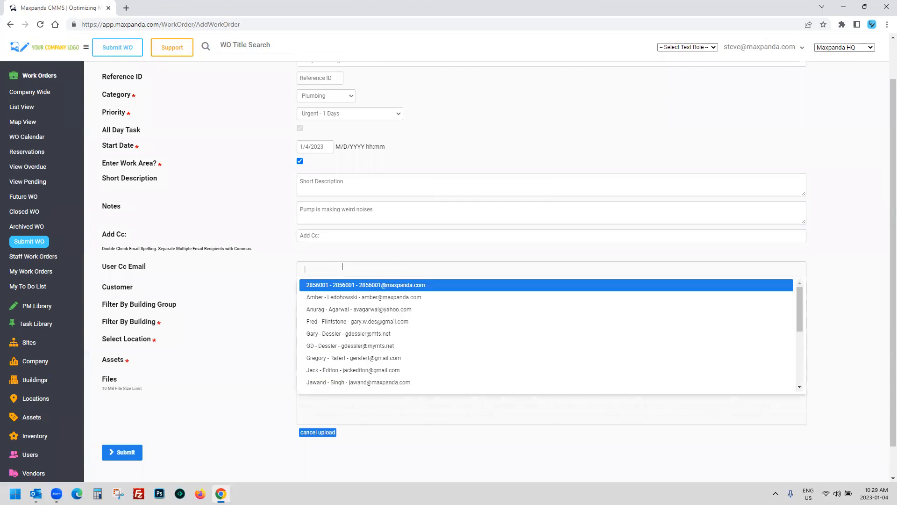
scroll(345, 318, down, 3)
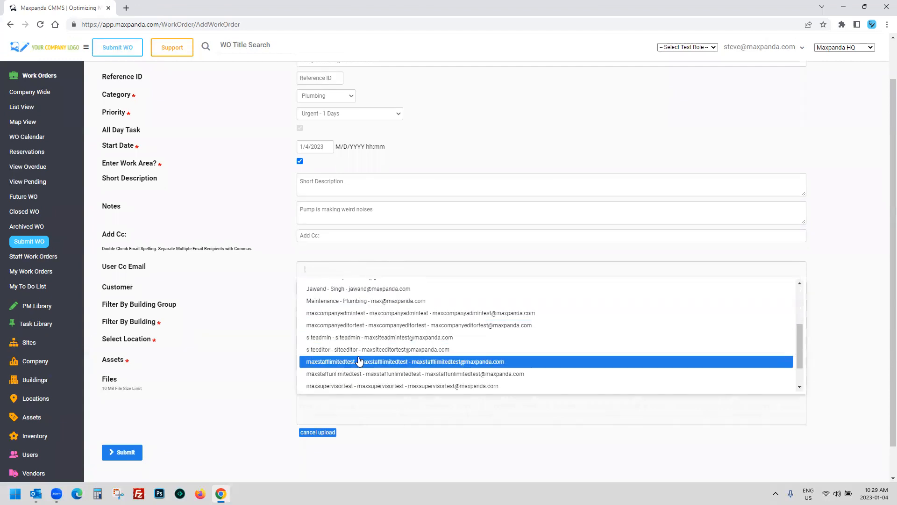
scroll(359, 360, up, 3)
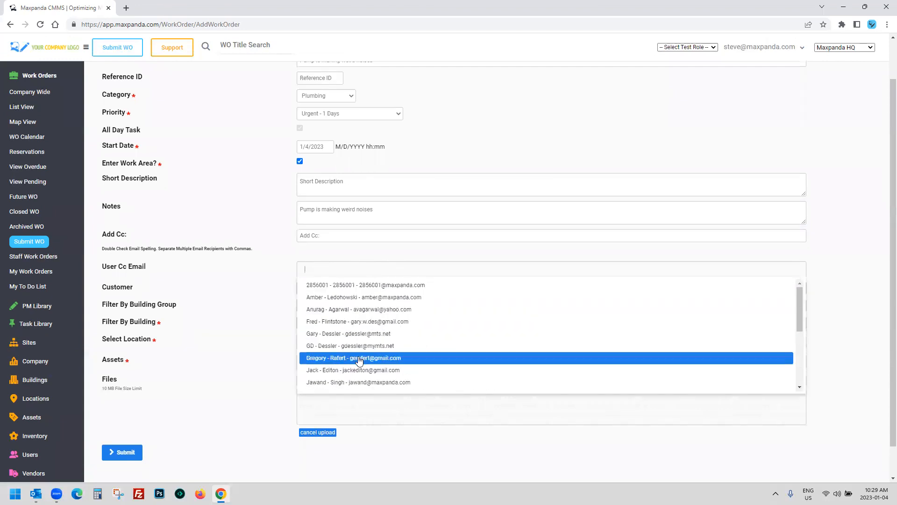
click(379, 299)
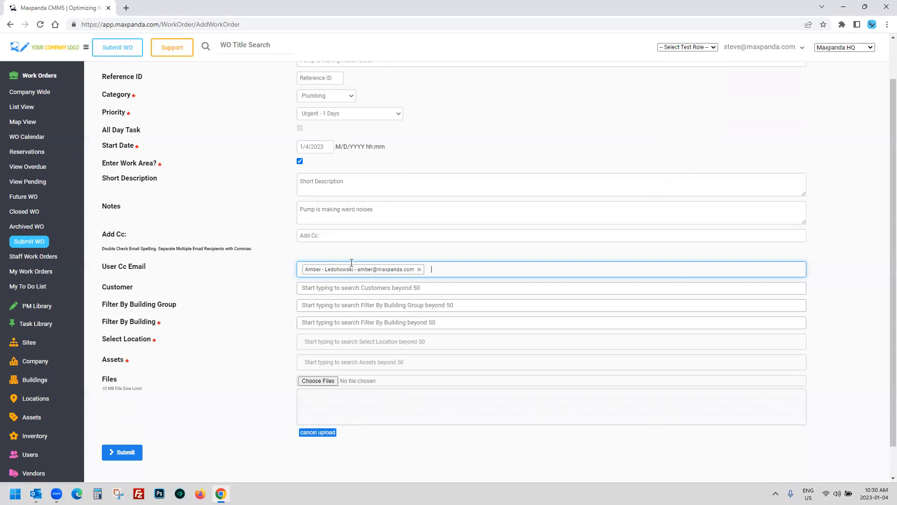
scroll(341, 104, up, 1)
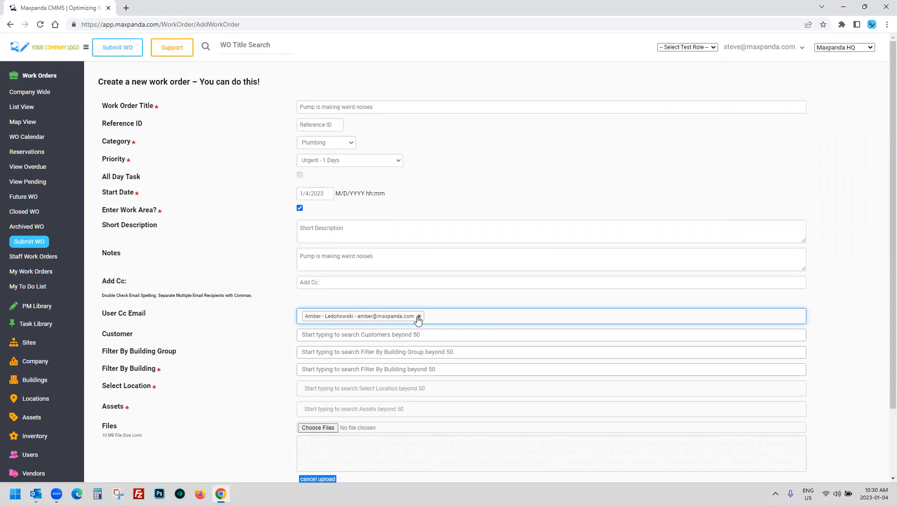
click(419, 316)
scroll(261, 297, down, 2)
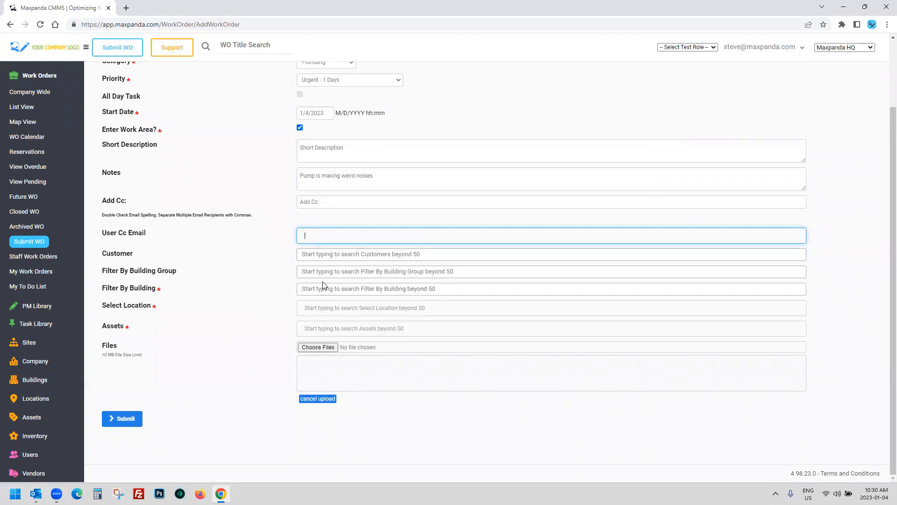
Step: Set the building to Water Treatment - Richmond and the location to DI Pump A
click(351, 289)
scroll(386, 348, down, 3)
scroll(365, 336, down, 5)
scroll(342, 327, up, 5)
scroll(344, 350, down, 6)
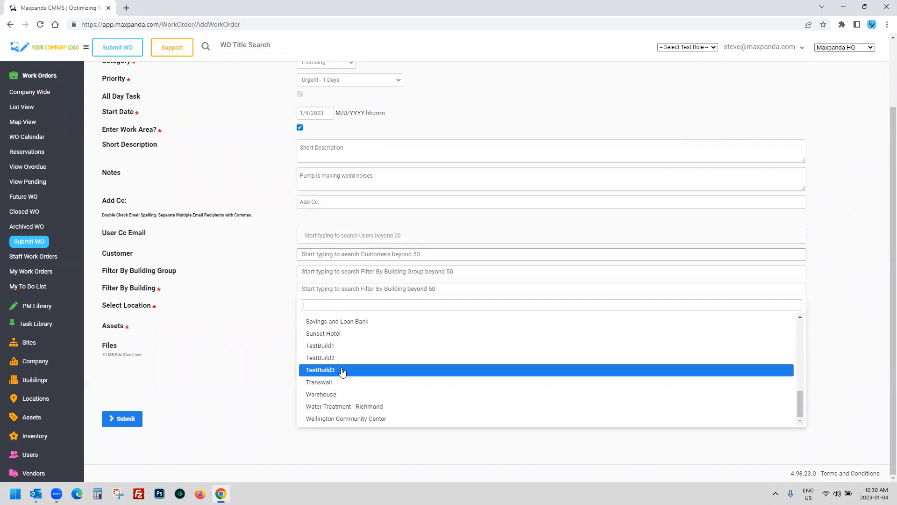
click(358, 409)
click(377, 307)
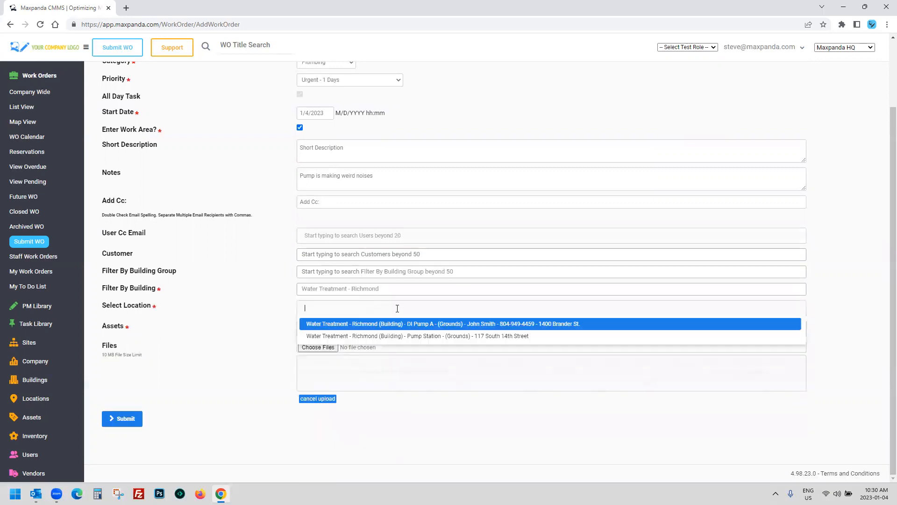
click(444, 321)
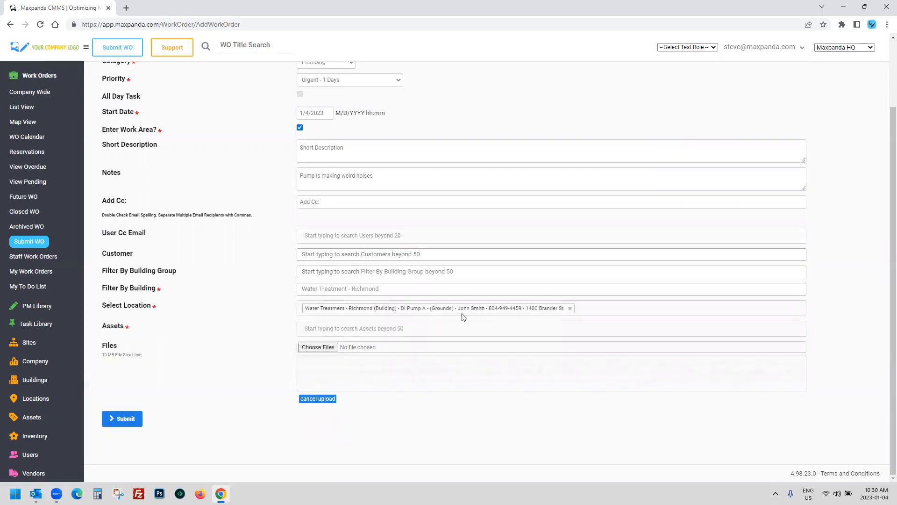
Step: Attach the Grundfos CRN Pump asset and submit the new work order
click(419, 327)
scroll(369, 379, down, 1)
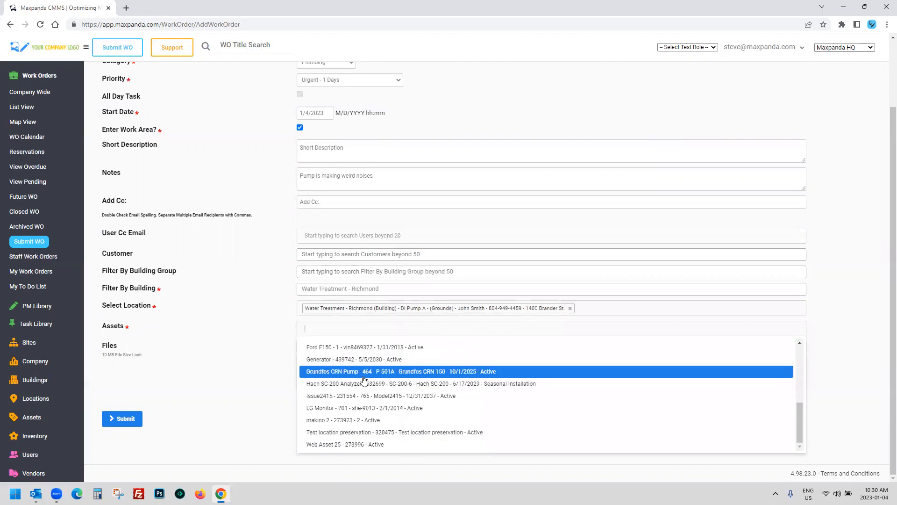
click(358, 374)
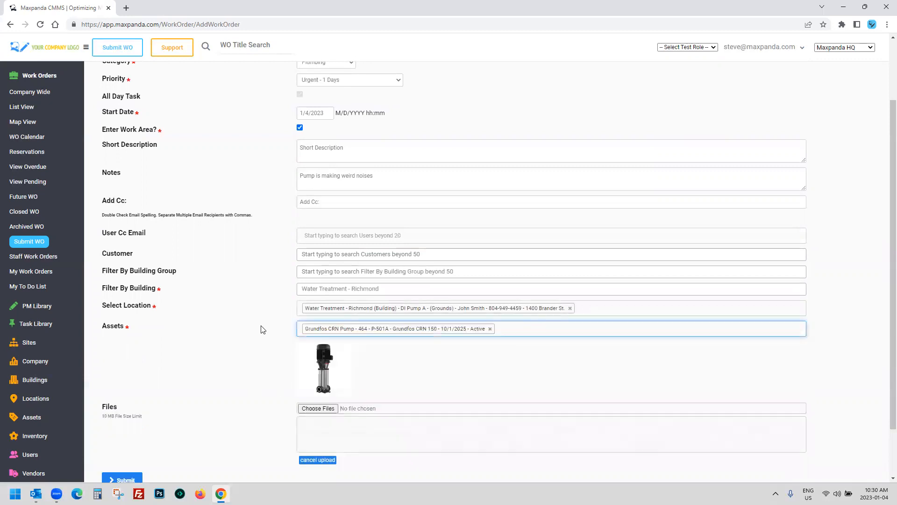
scroll(252, 333, down, 1)
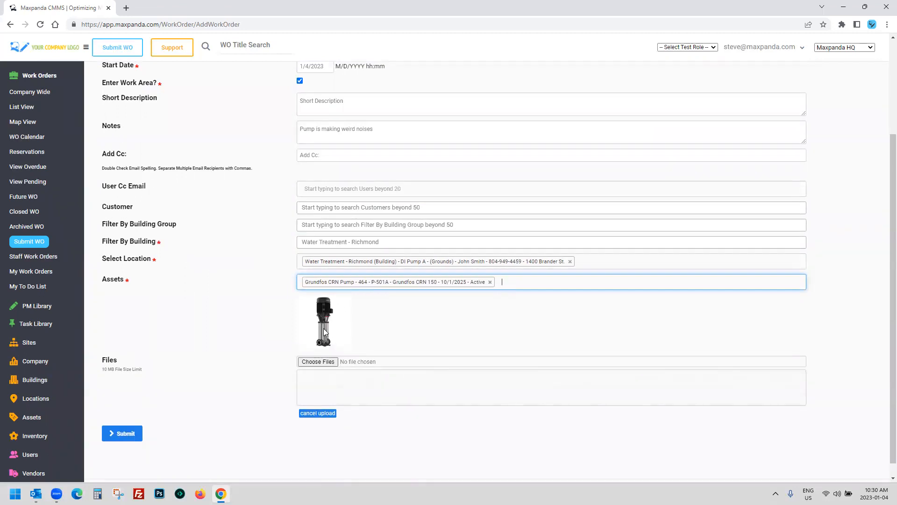
scroll(276, 330, up, 3)
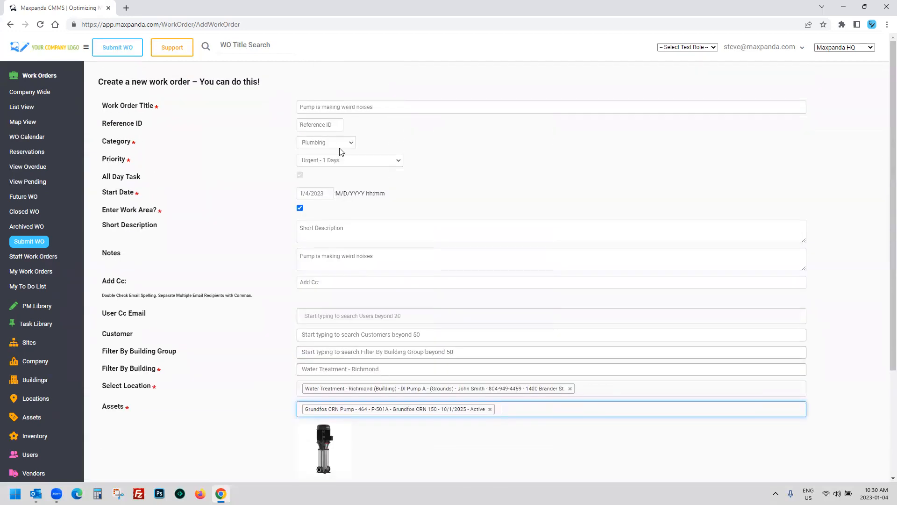
drag(374, 107, 280, 106)
scroll(255, 154, down, 3)
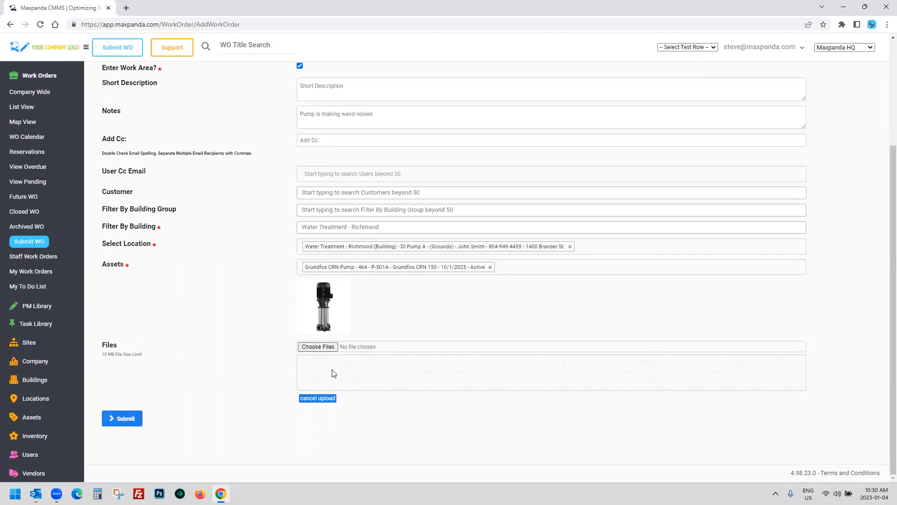
click(122, 419)
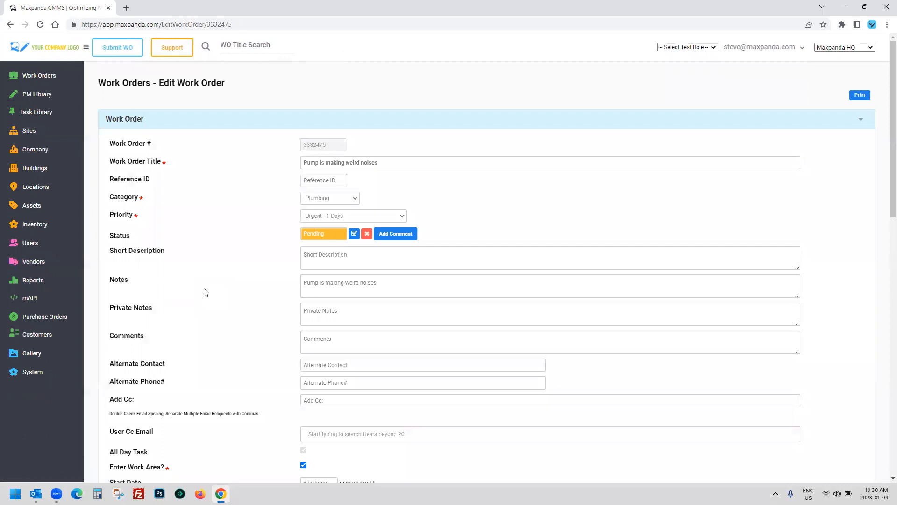
Step: Review the saved Pending work order's edit page, including the 10 MB file size limit note
scroll(214, 291, down, 9)
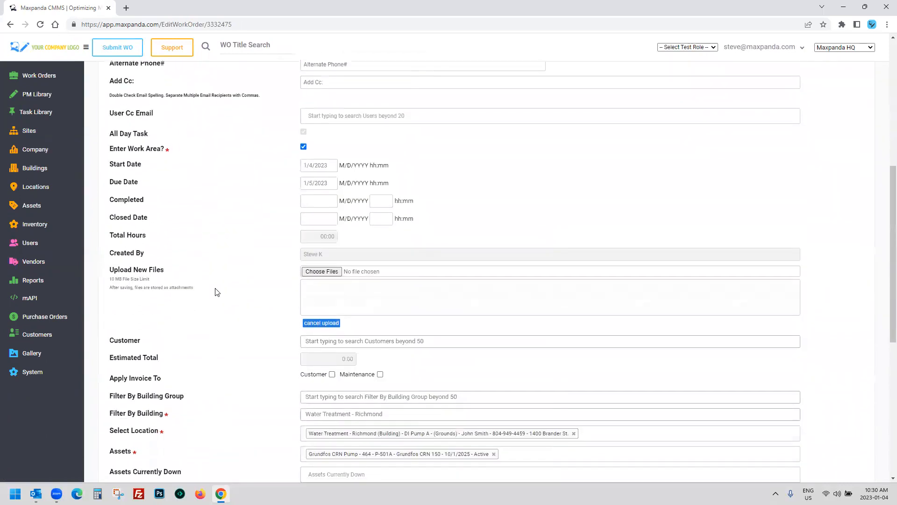
drag(109, 176, 153, 181)
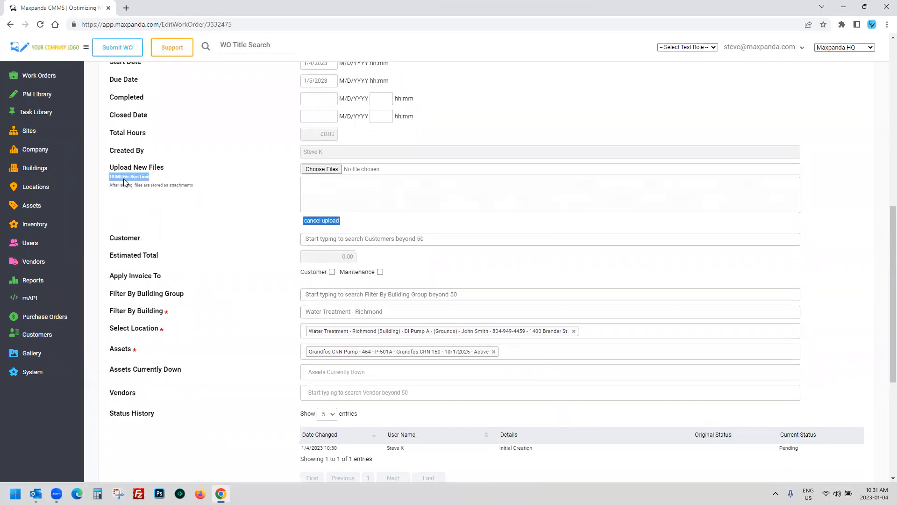
scroll(183, 218, up, 2)
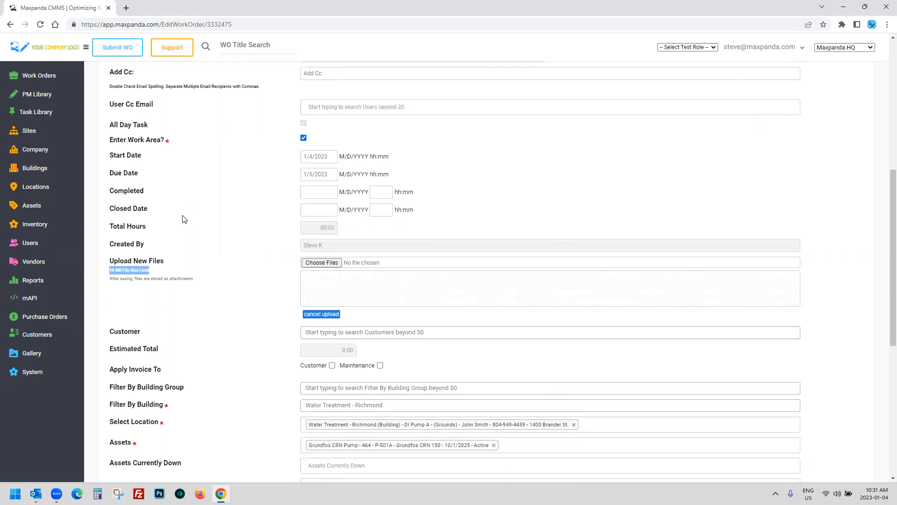
scroll(183, 218, up, 6)
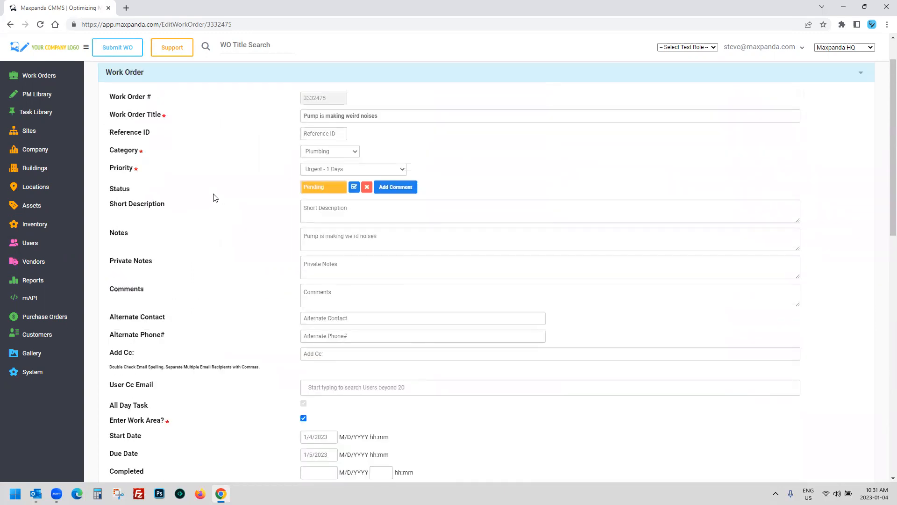
Step: Find work order 3332475 in the Work Orders list view and open it for editing
click(33, 75)
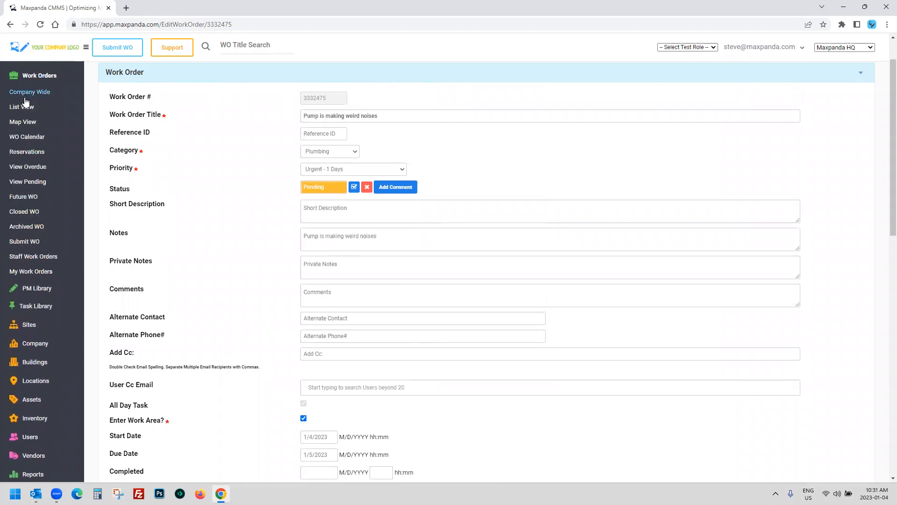
click(23, 108)
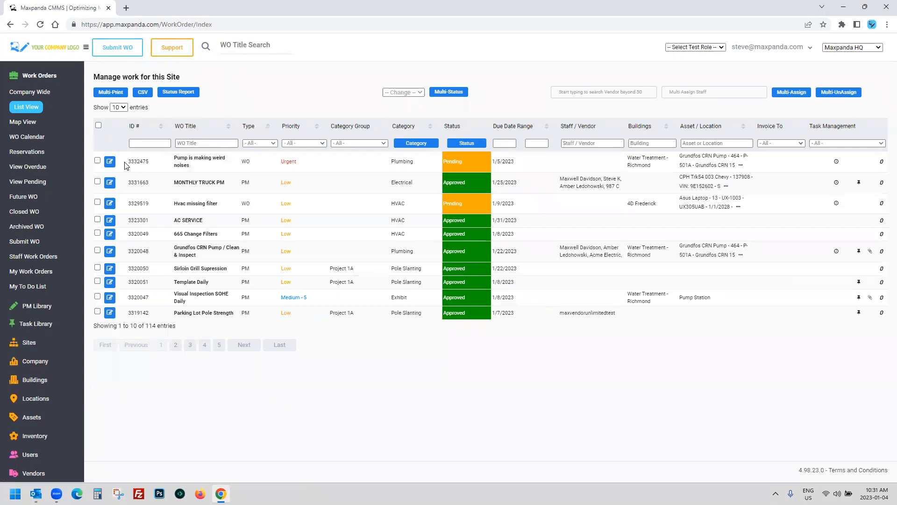
drag(125, 161, 360, 164)
click(471, 159)
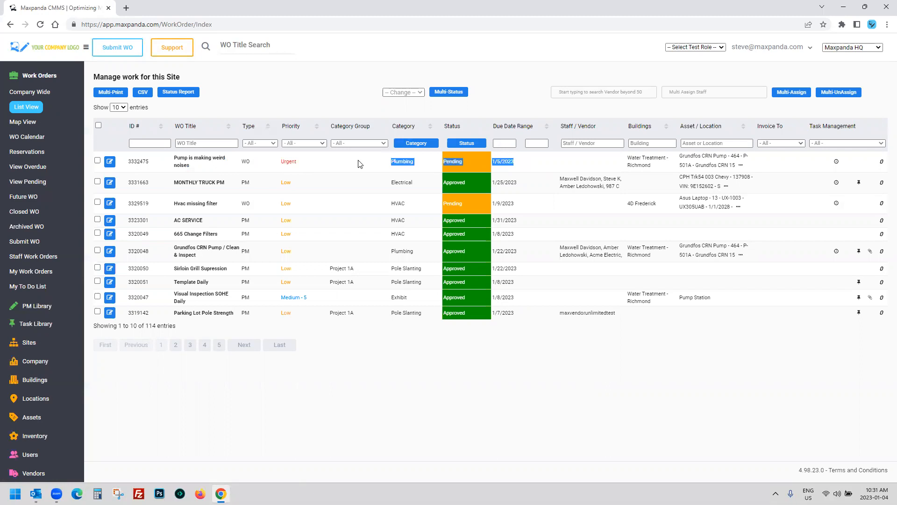
click(109, 163)
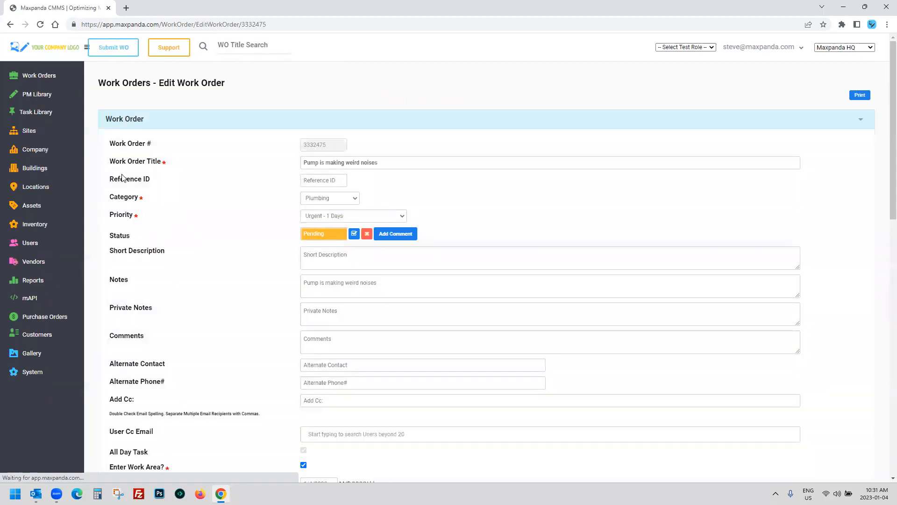
Step: Change the work order priority to Low - 7 Days
scroll(359, 204, down, 1)
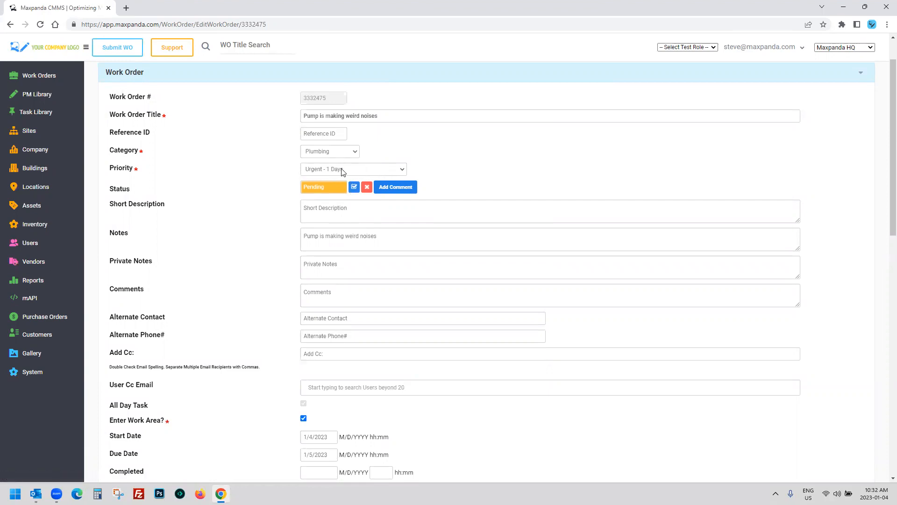
click(369, 169)
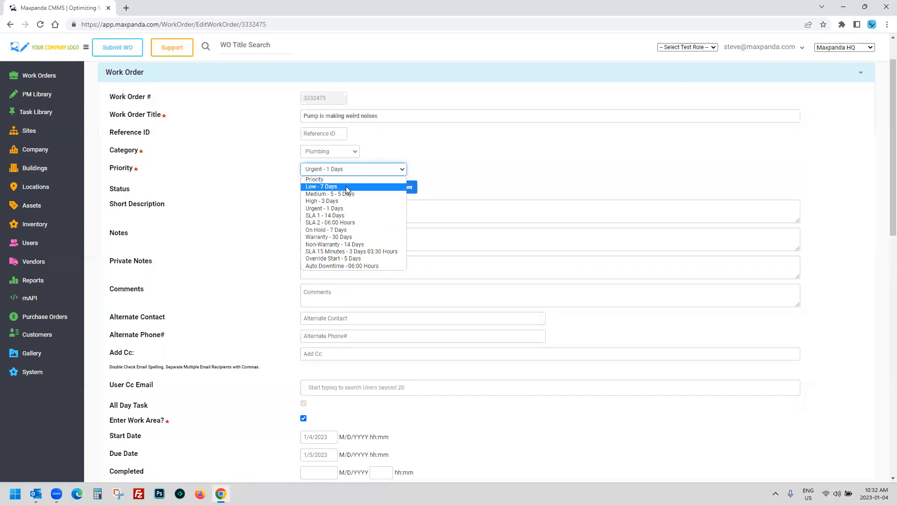
click(347, 187)
scroll(482, 175, down, 2)
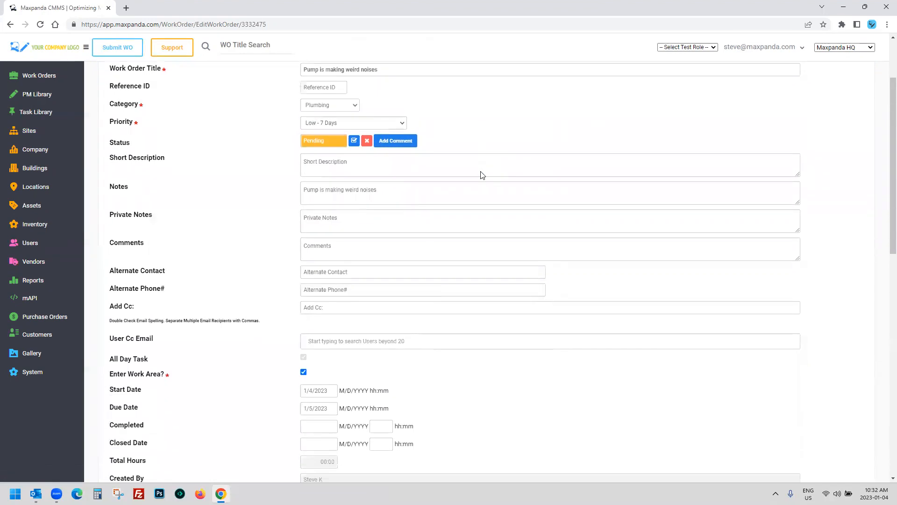
drag(103, 142, 132, 143)
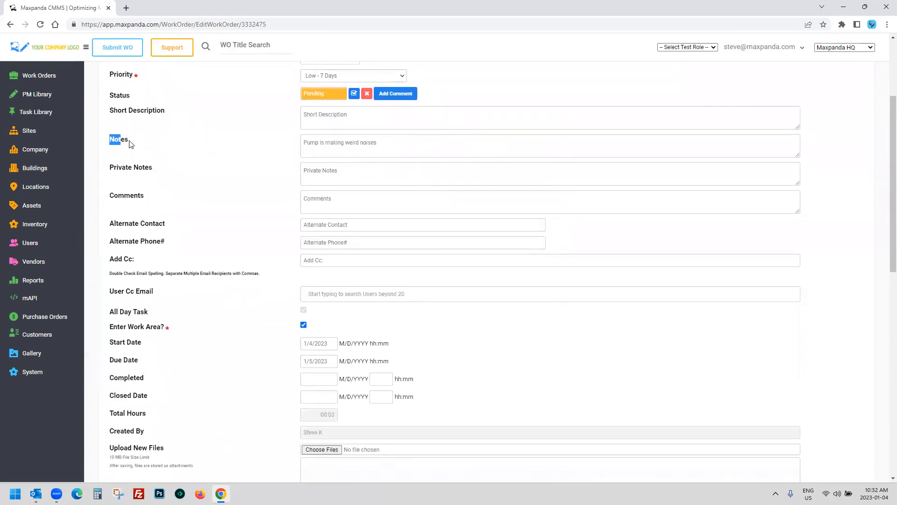
drag(303, 142, 390, 144)
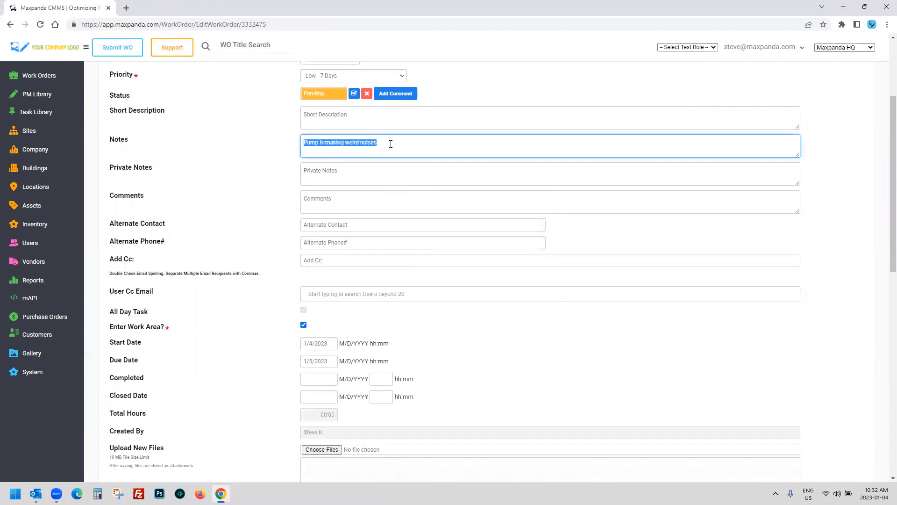
click(391, 144)
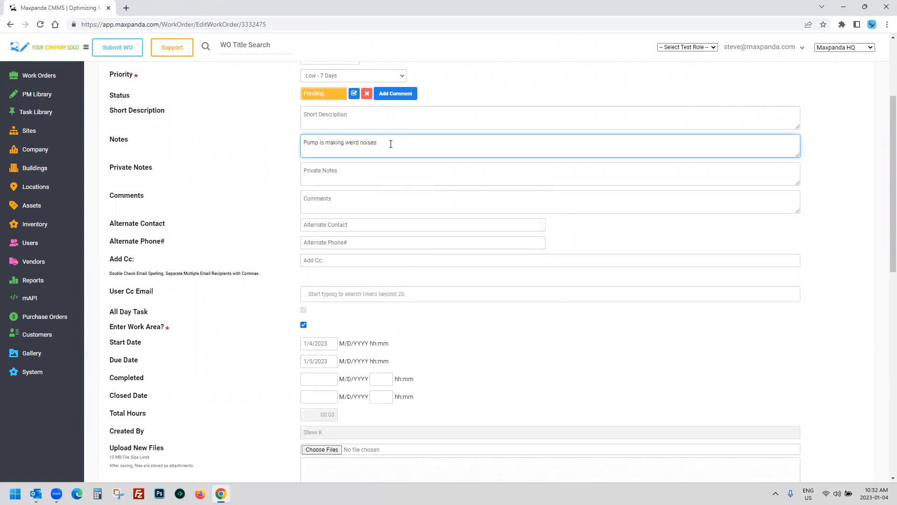
Step: Type a short greeting as a comment in the Comments field
click(334, 199)
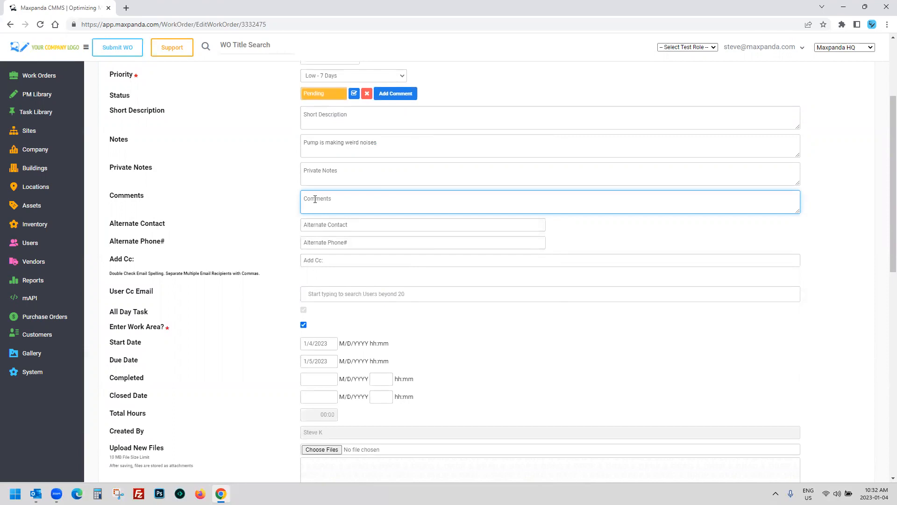
text(HI STEVE)
drag(150, 196, 124, 196)
drag(110, 141, 126, 141)
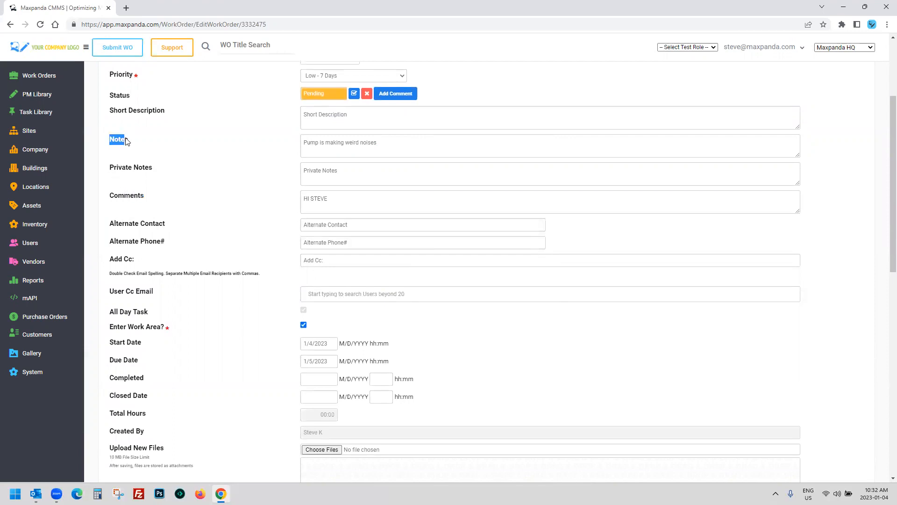
scroll(226, 209, down, 2)
drag(328, 340, 277, 343)
scroll(275, 327, up, 4)
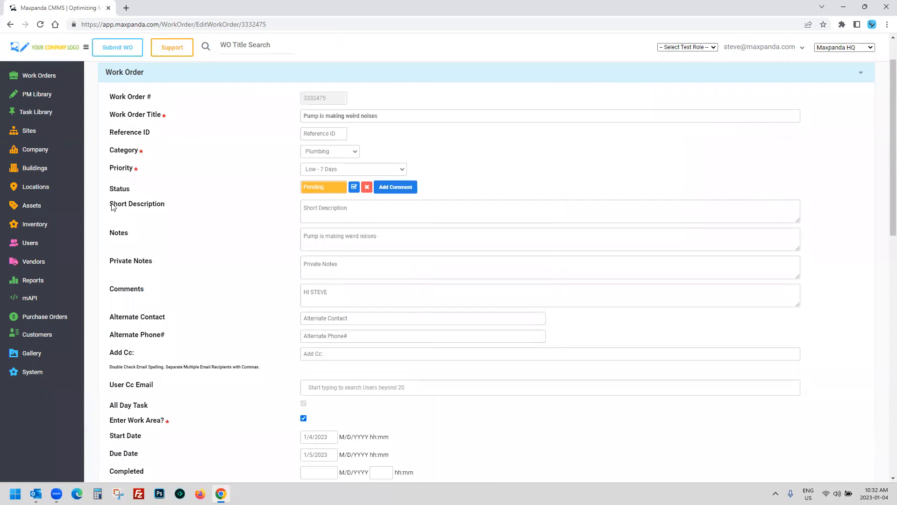
drag(112, 232, 131, 234)
drag(114, 288, 157, 296)
Step: Move the comment into Private Notes, then delete it so both fields are empty
drag(333, 293, 291, 294)
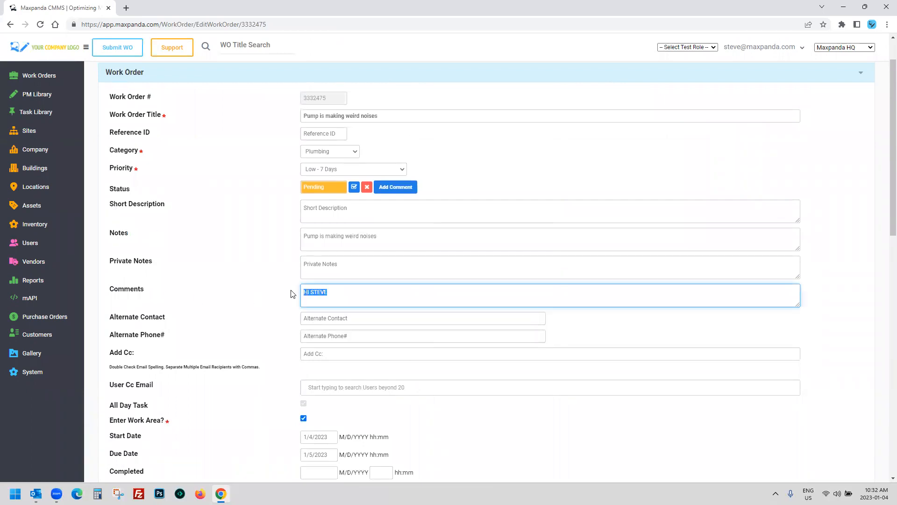
key(ctrl+x)
click(320, 265)
key(ctrl+v)
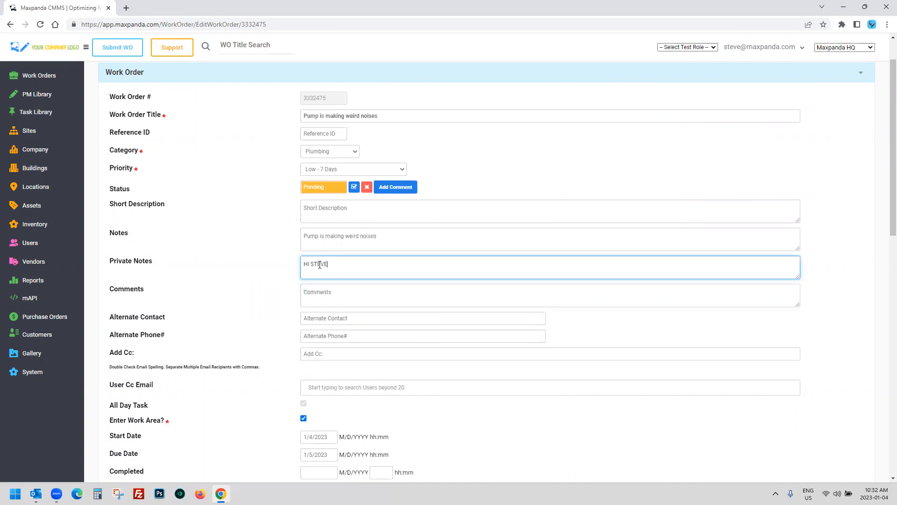
click(708, 48)
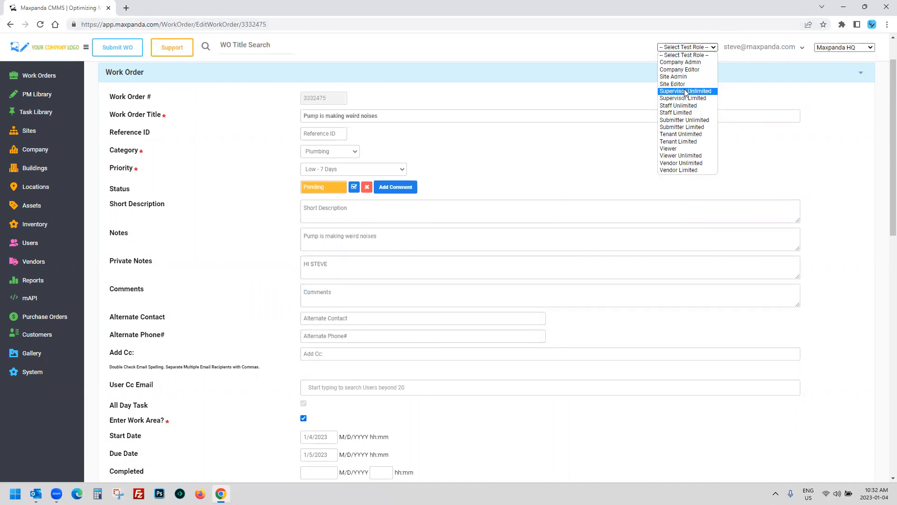
click(612, 60)
drag(328, 265, 273, 266)
key(ctrl+x)
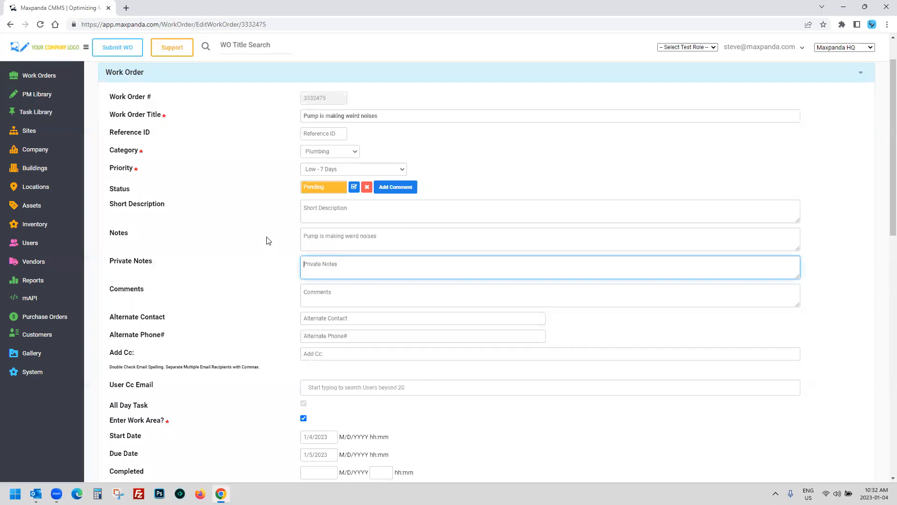
scroll(268, 238, down, 3)
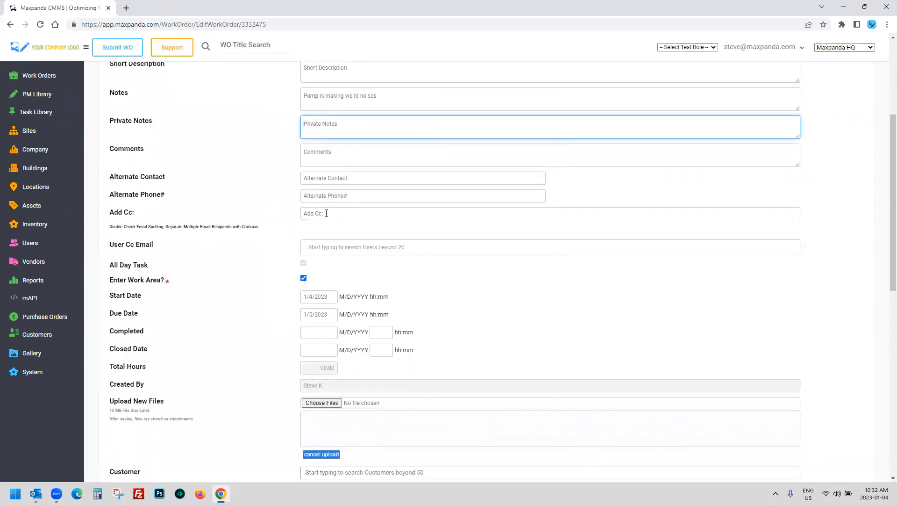
Step: Assign Acme Electric as the work order's vendor and look over the Status History
scroll(277, 214, down, 4)
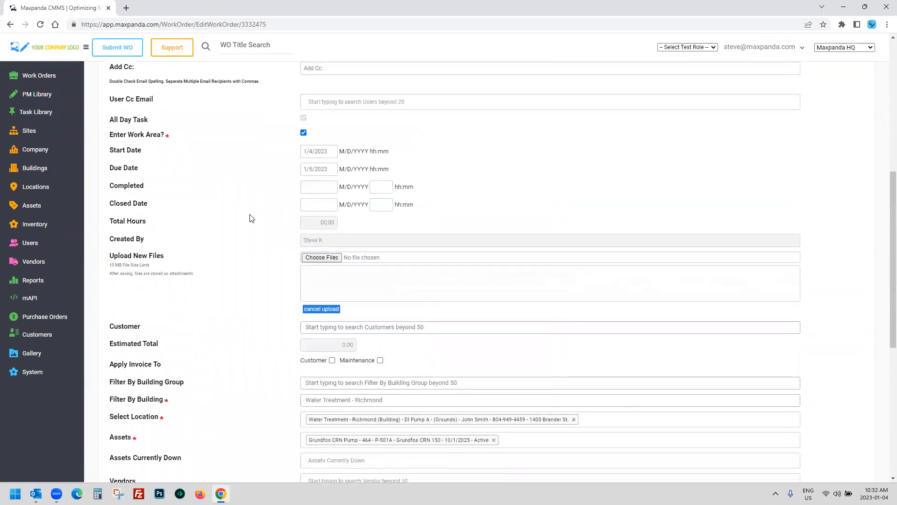
scroll(263, 216, down, 4)
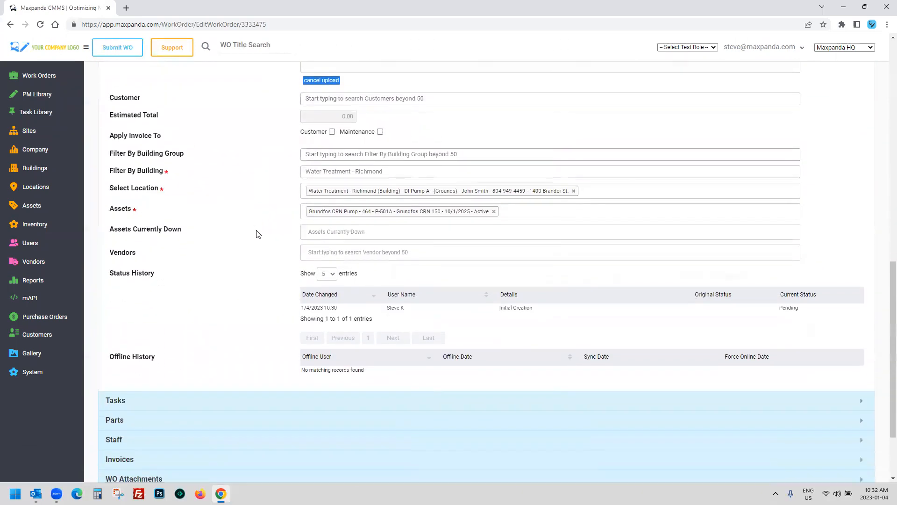
click(384, 253)
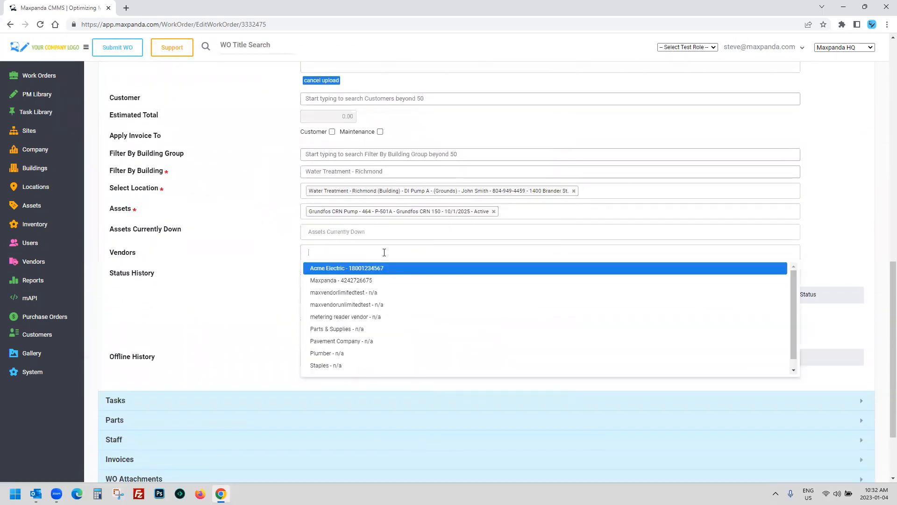
click(350, 266)
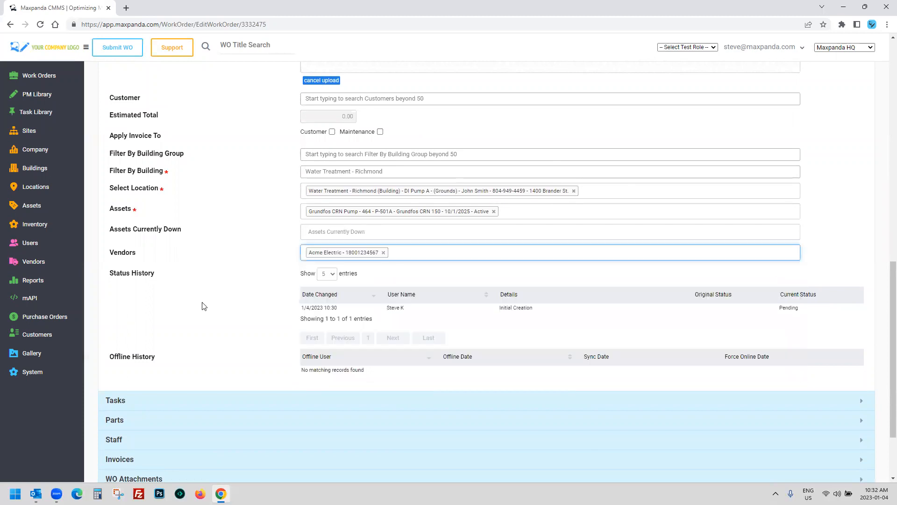
click(414, 257)
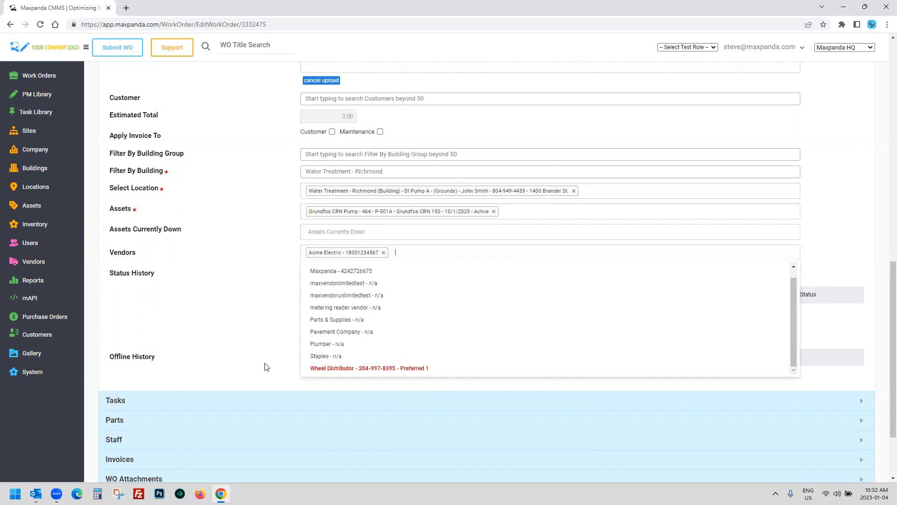
click(229, 307)
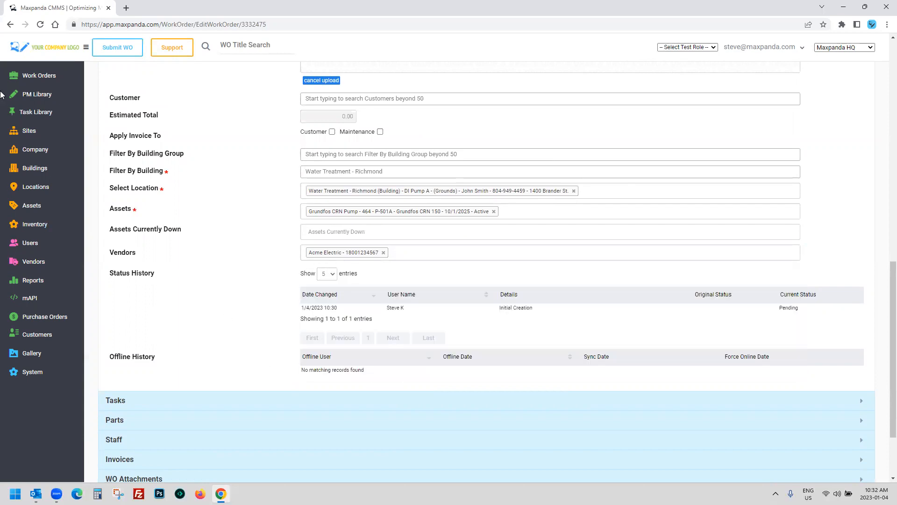
click(37, 75)
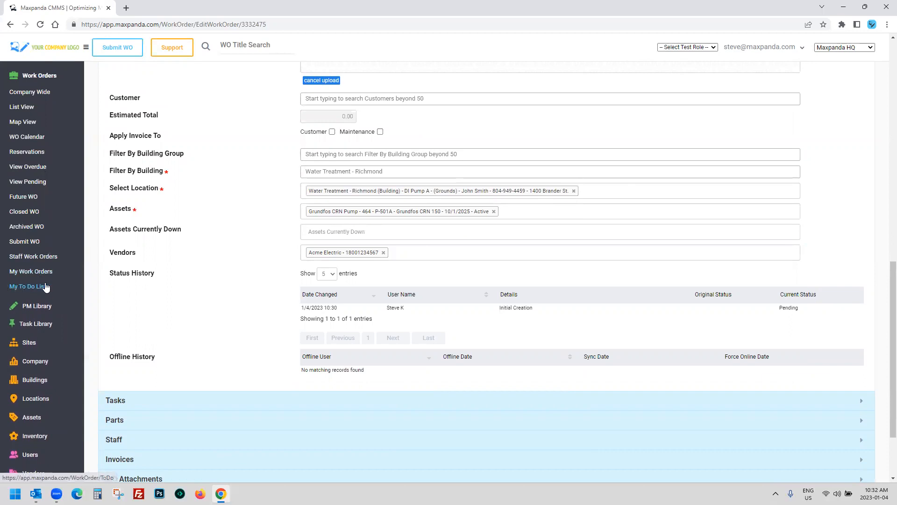
scroll(112, 219, down, 1)
drag(111, 179, 214, 277)
click(214, 277)
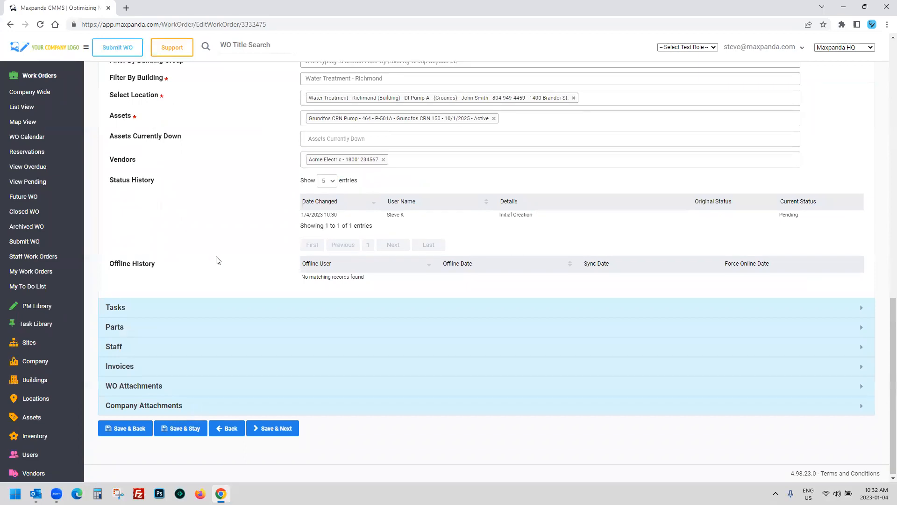
scroll(216, 258, up, 2)
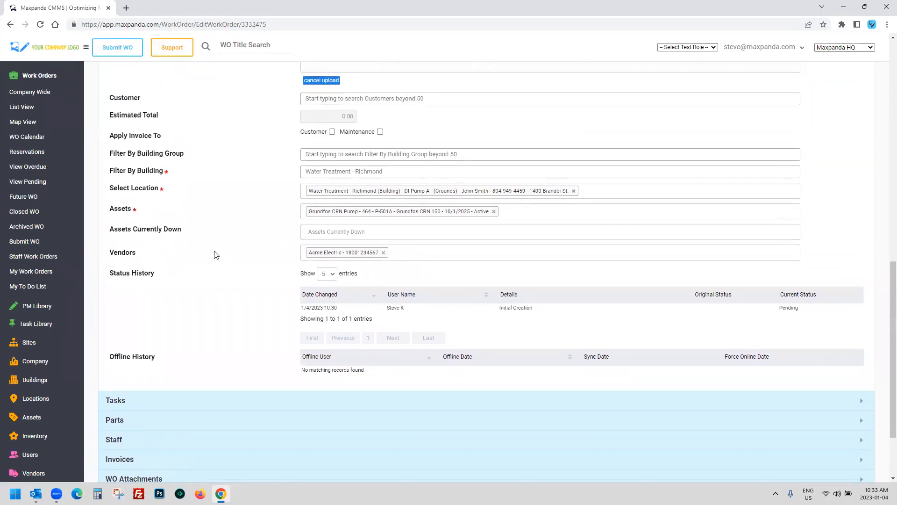
Step: Remove Acme Electric and add it back as the vendor
click(383, 253)
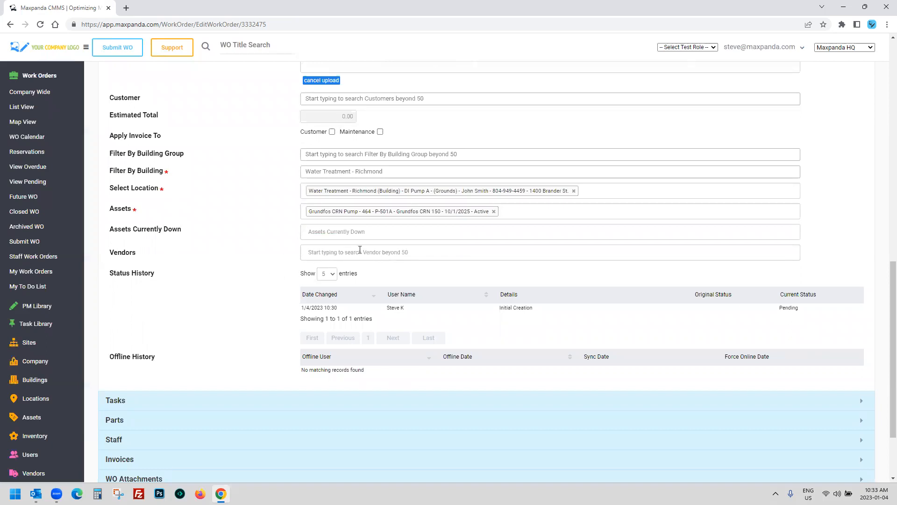
click(357, 253)
click(359, 268)
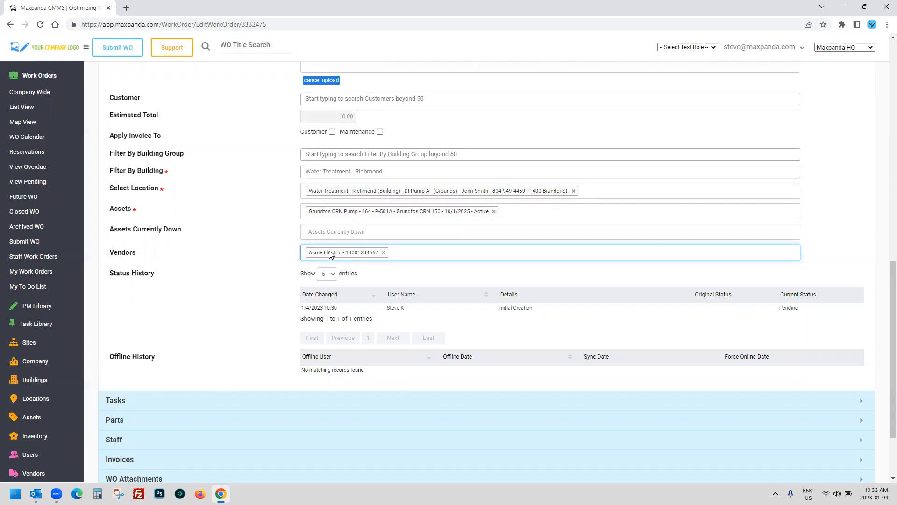
click(265, 263)
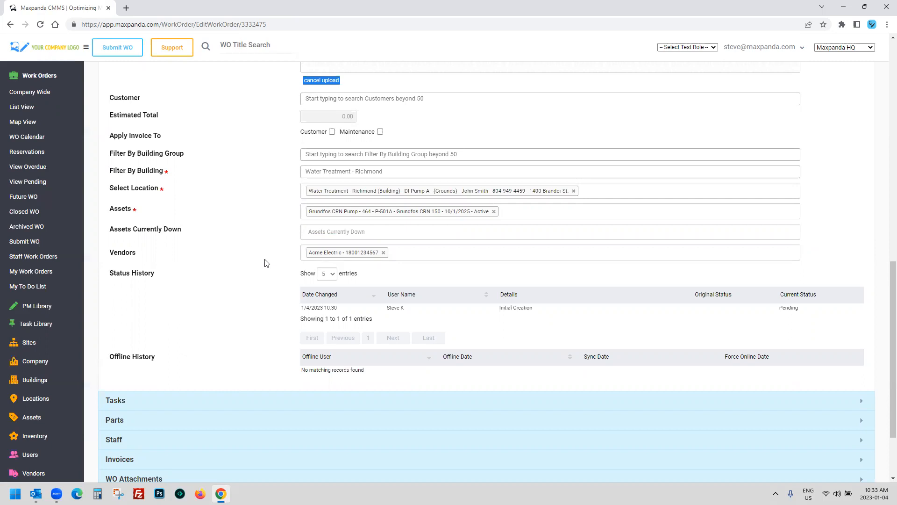
scroll(265, 263, down, 1)
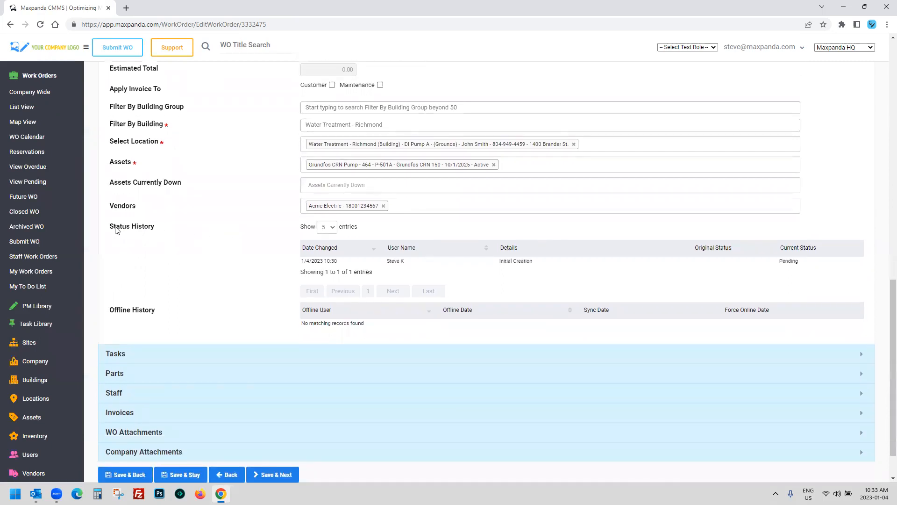
drag(111, 226, 387, 326)
click(387, 325)
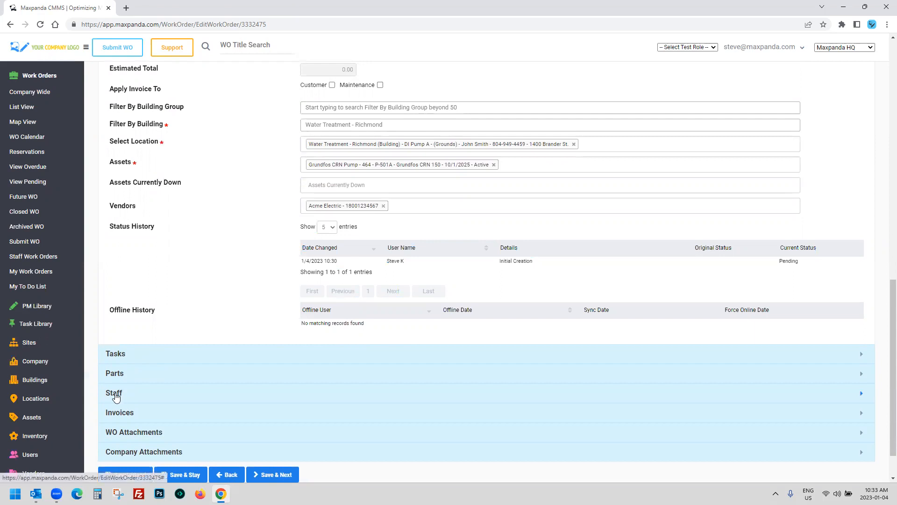
scroll(147, 323, down, 1)
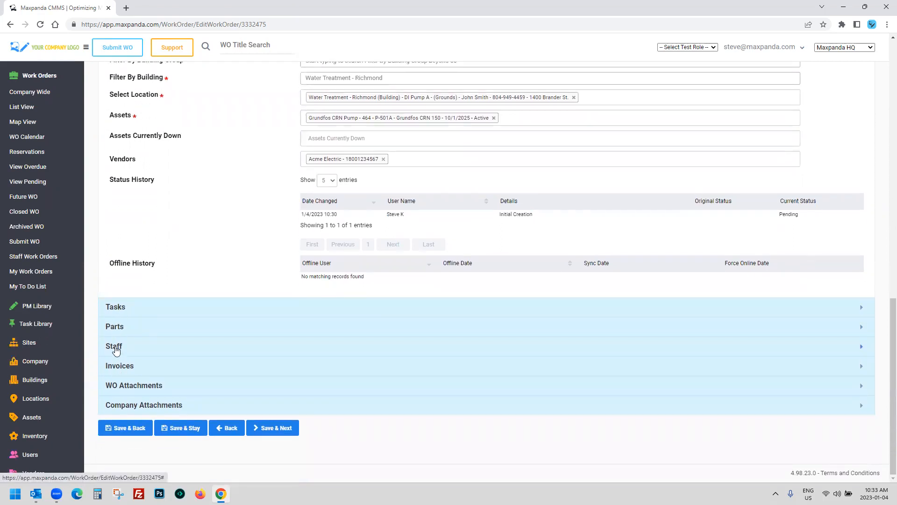
click(116, 351)
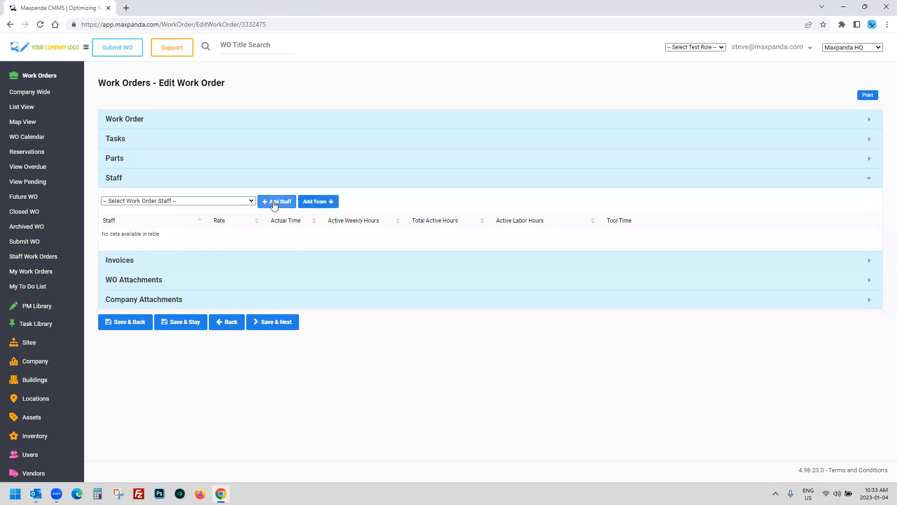
Step: Assign three staff members to the work order, at rates 45.00, 50.00 and 36.75
click(251, 201)
click(142, 215)
click(278, 206)
click(211, 200)
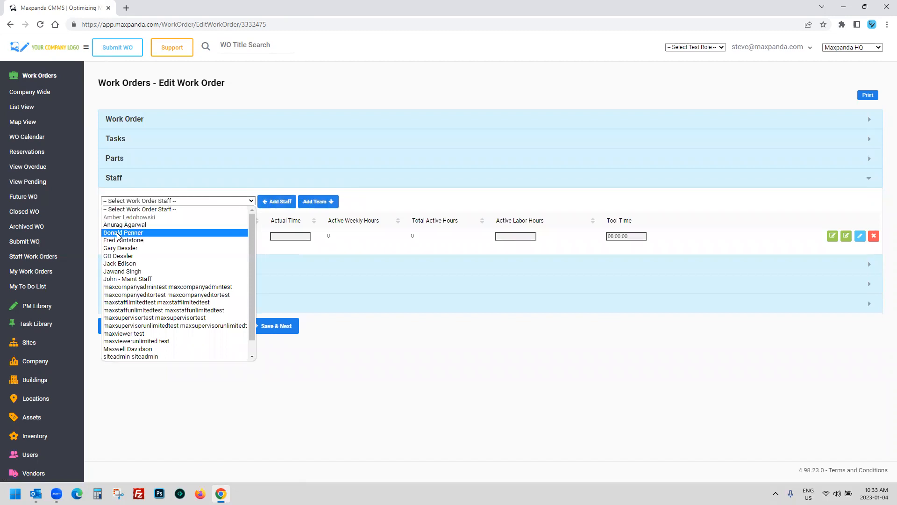
click(119, 263)
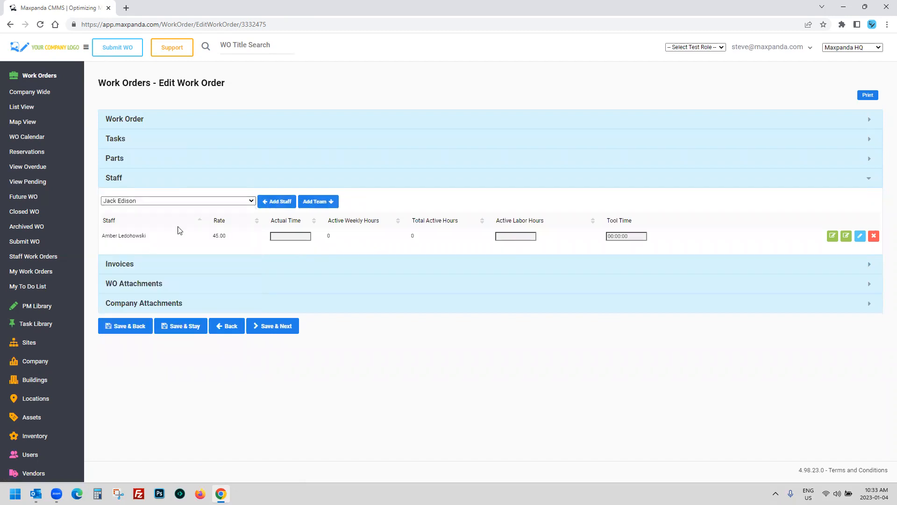
click(275, 202)
click(222, 205)
scroll(178, 303, down, 1)
click(156, 290)
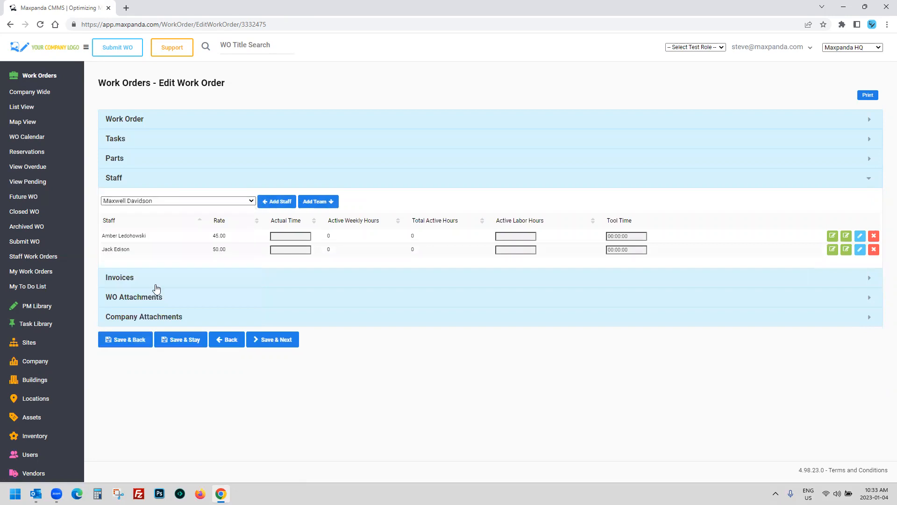
click(270, 204)
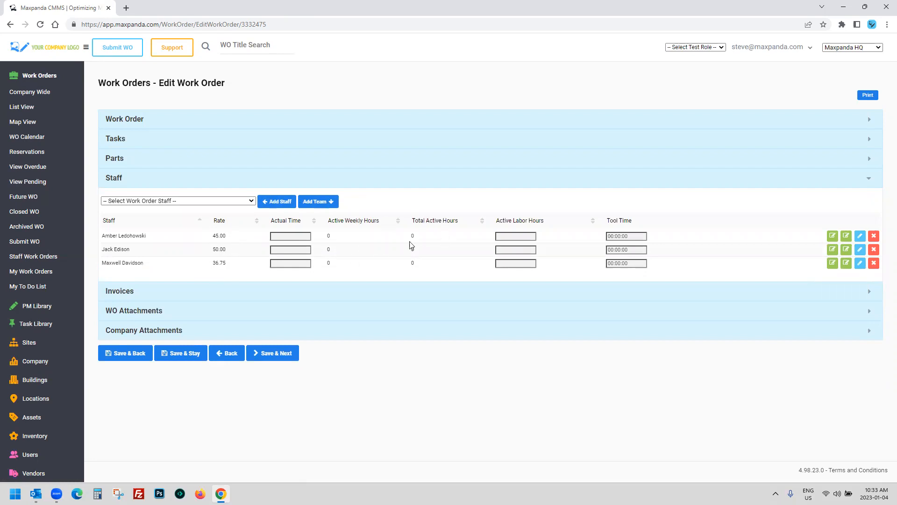
Step: Check the Active Labor Hours picker twice, leaving labor hours empty
click(523, 237)
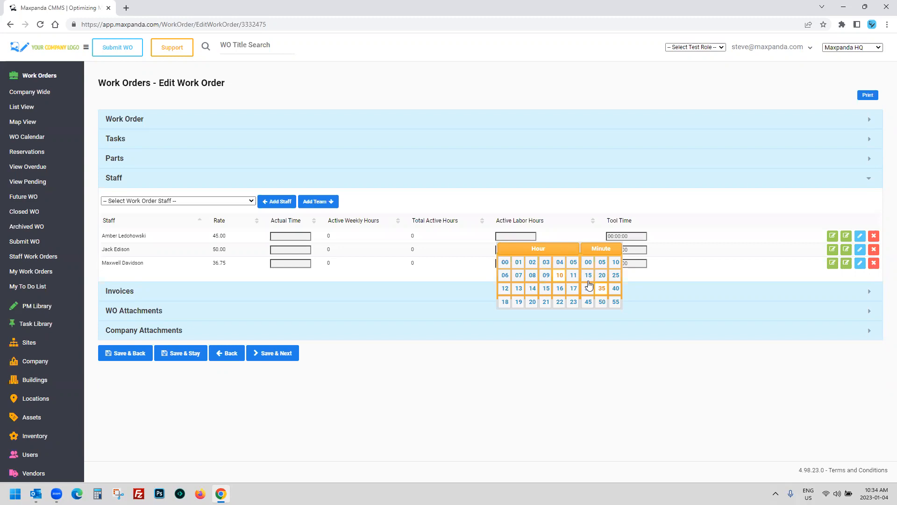
click(508, 378)
drag(236, 239, 211, 239)
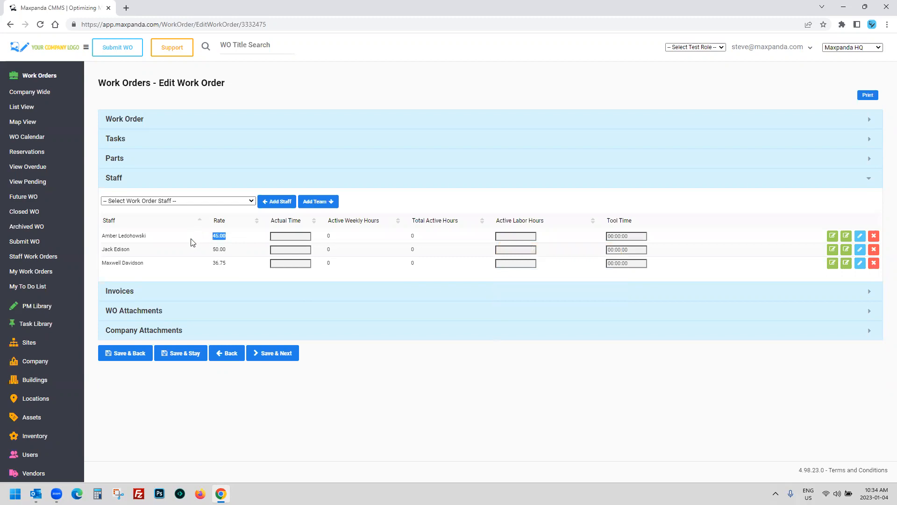
click(190, 241)
drag(634, 237, 607, 237)
click(517, 236)
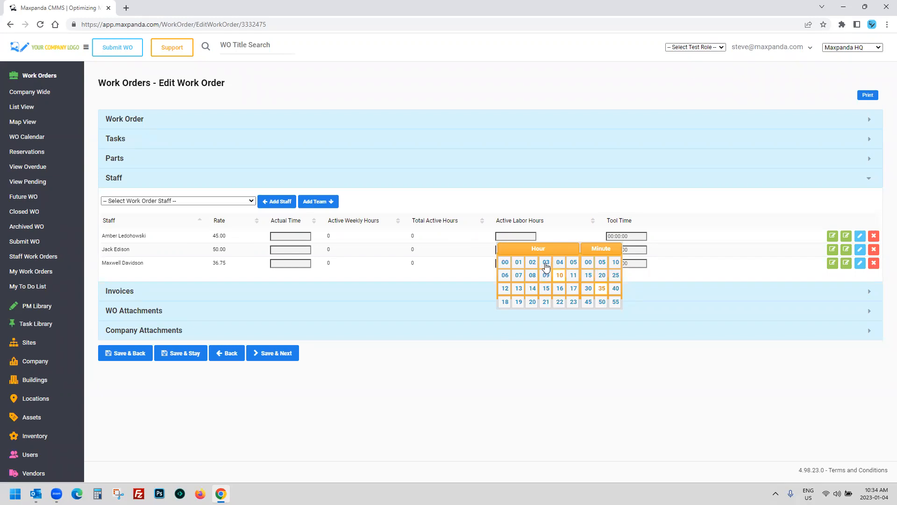
click(545, 402)
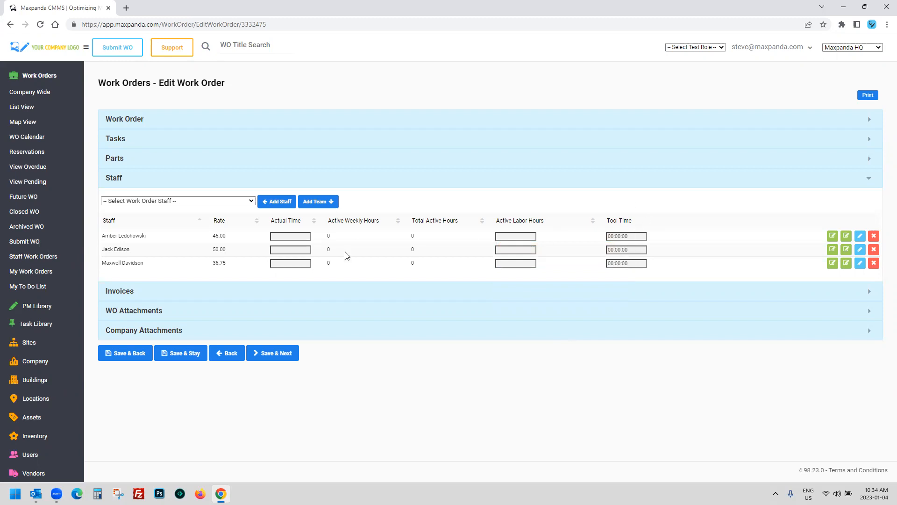
click(189, 122)
Step: Attach the Asus Laptop, chair and Generac 40KW assets to the work order
scroll(243, 187, down, 12)
scroll(260, 214, down, 2)
scroll(260, 214, up, 2)
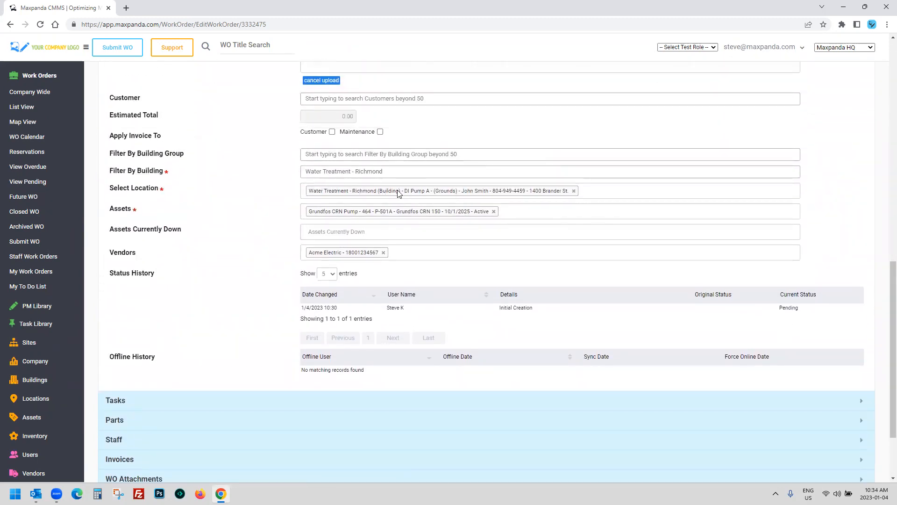
click(508, 211)
click(421, 228)
click(679, 211)
click(618, 250)
click(757, 211)
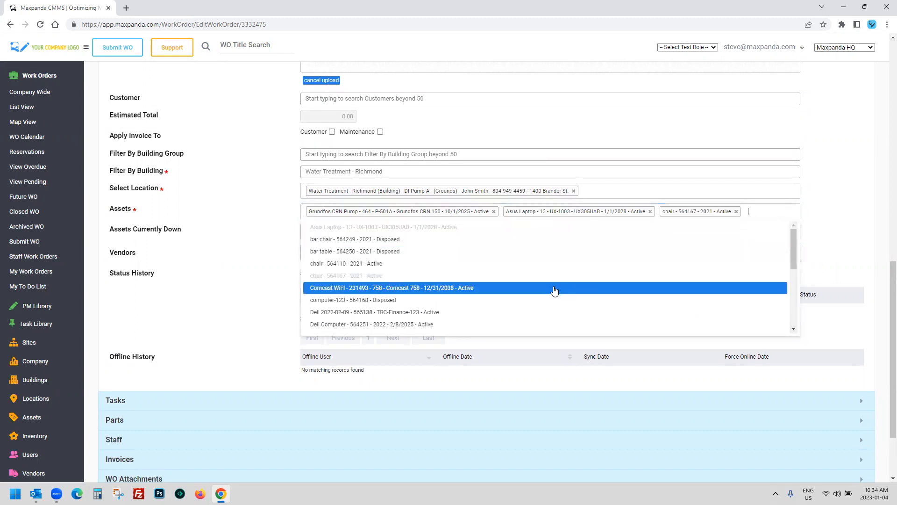
click(554, 293)
Step: Remove the Generac 40KW, Asus Laptop and chair assets, leaving only the Grundfos CRN Pump
click(473, 226)
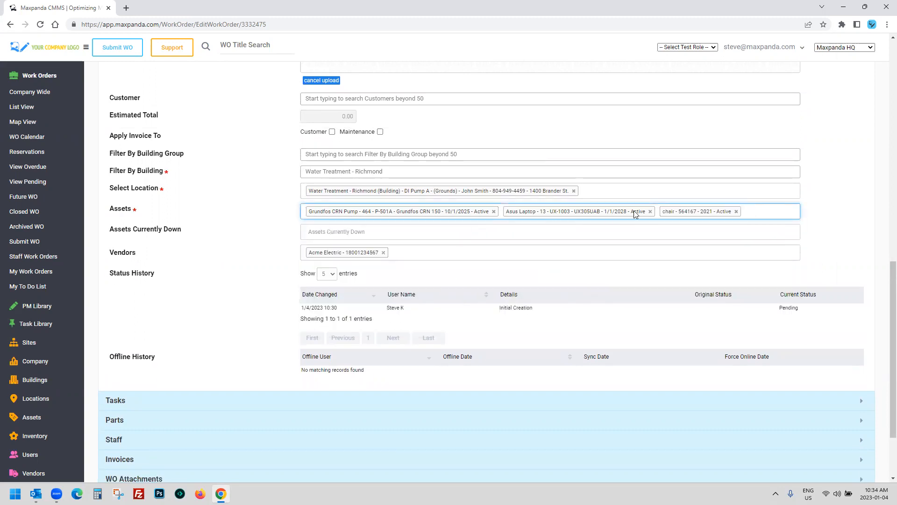
click(650, 211)
click(579, 212)
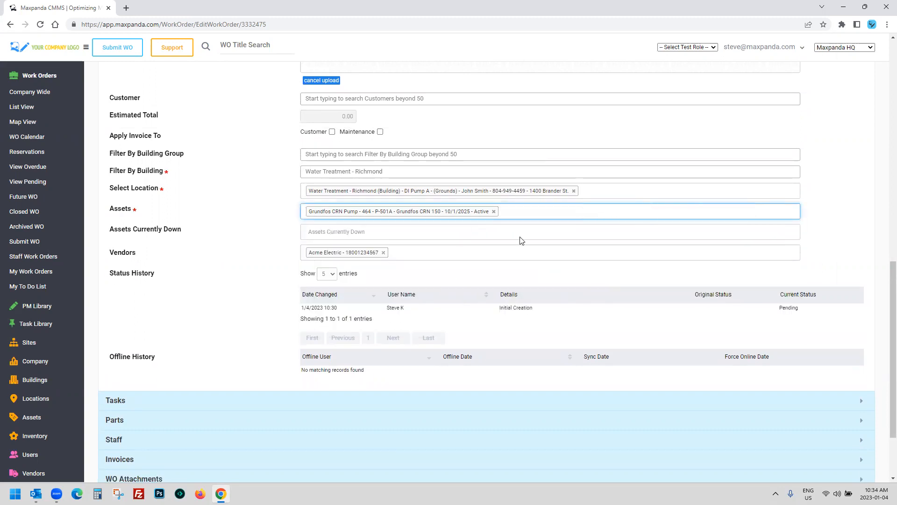
scroll(220, 306, down, 2)
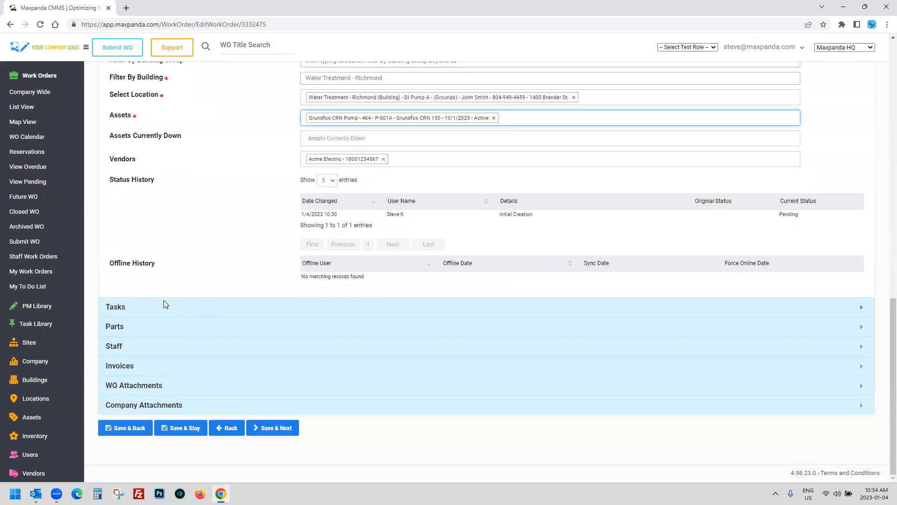
click(158, 308)
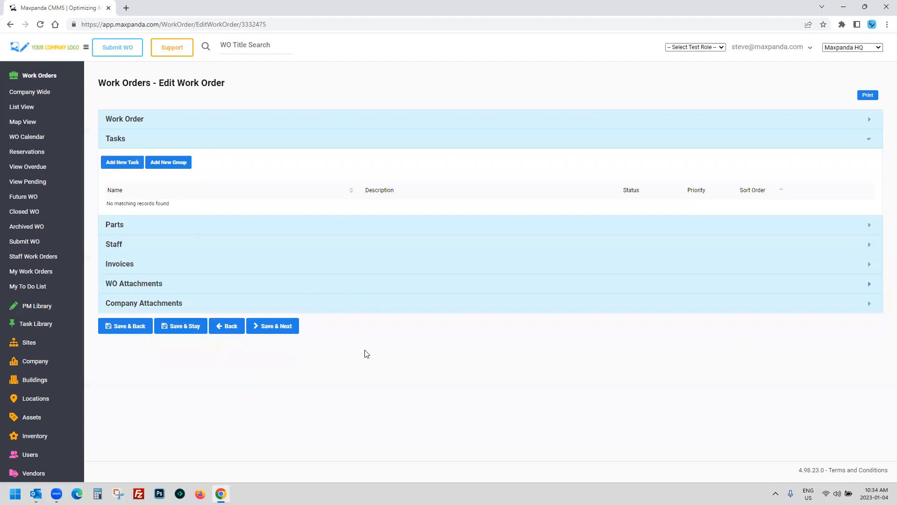
Step: Add the Full Check - Pump CRN 150 task and open it for editing
drag(343, 347, 381, 351)
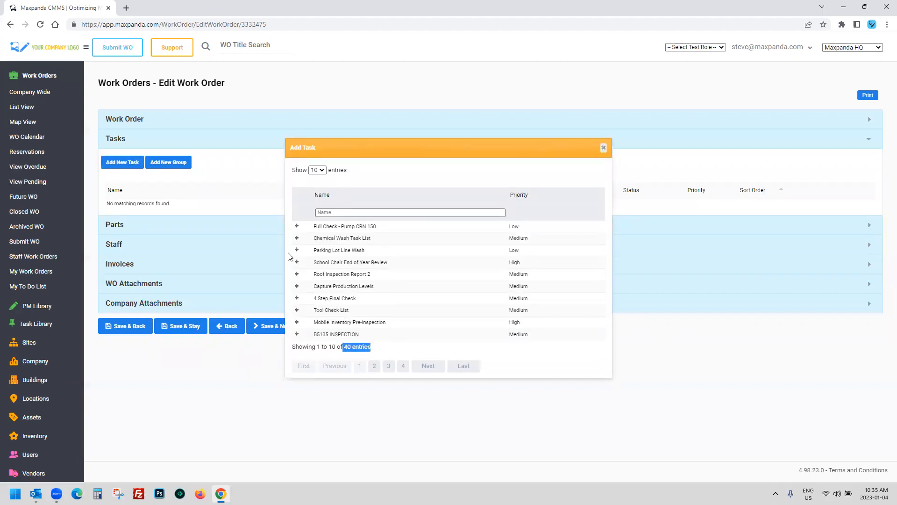
drag(374, 226, 316, 227)
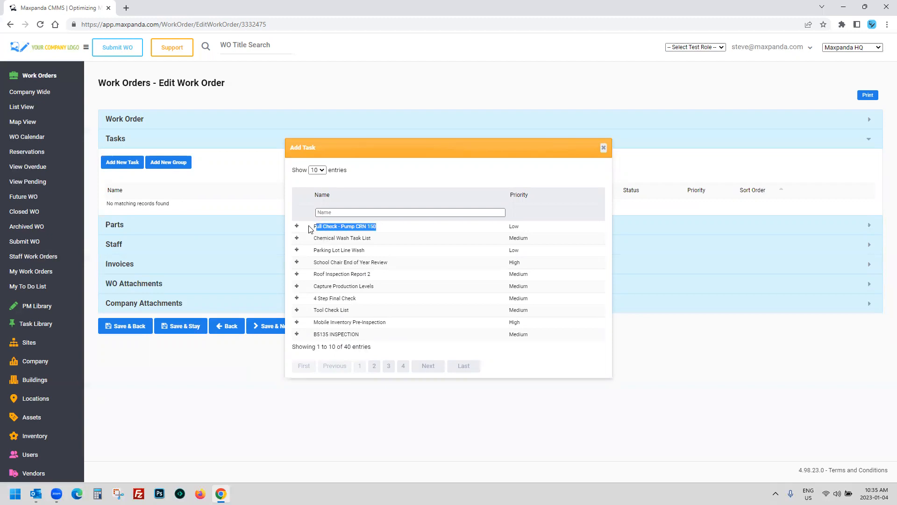
click(296, 227)
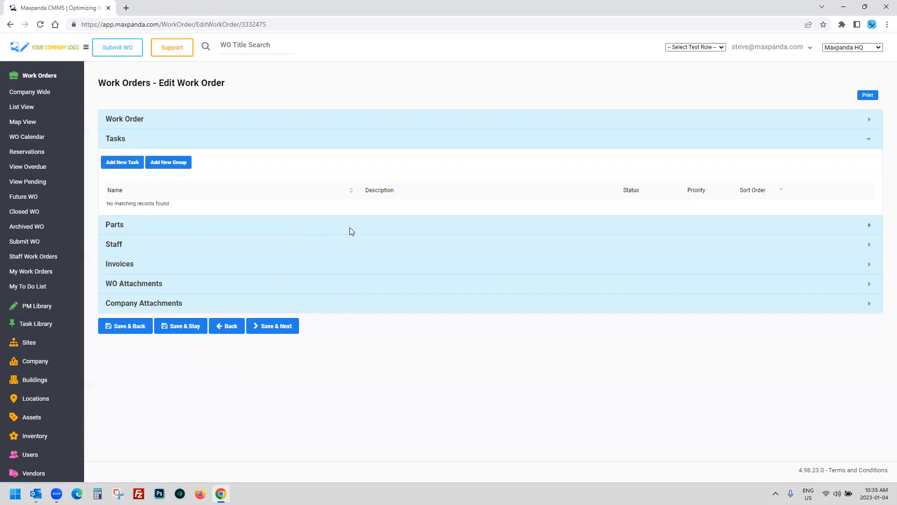
click(841, 208)
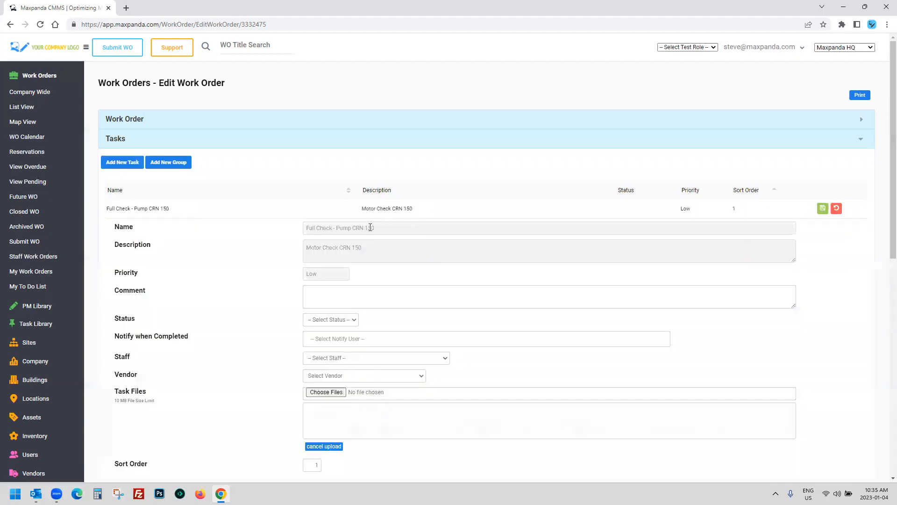
Step: Tick the breaker-not-tripped checklist item, enter 123 in the notes, and visit the inspection and pressure fields
drag(385, 226, 284, 226)
scroll(281, 227, down, 2)
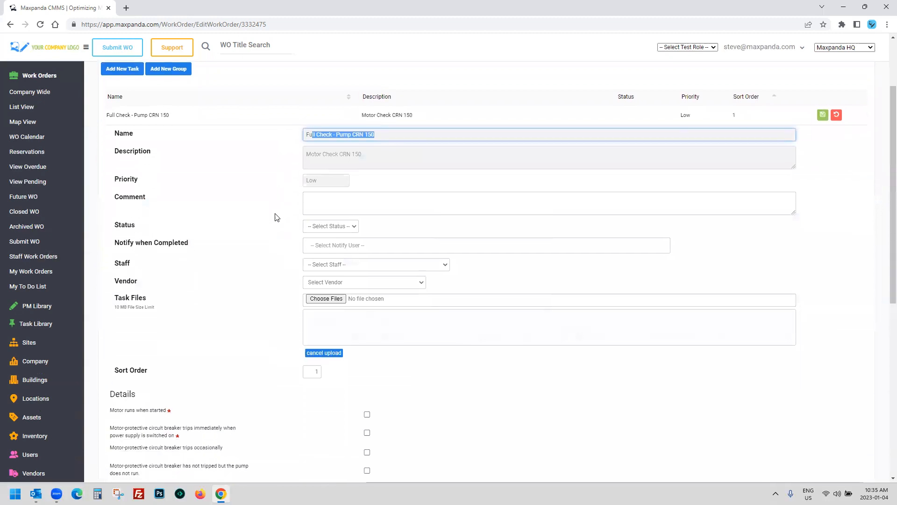
scroll(277, 217, down, 5)
drag(111, 181, 173, 178)
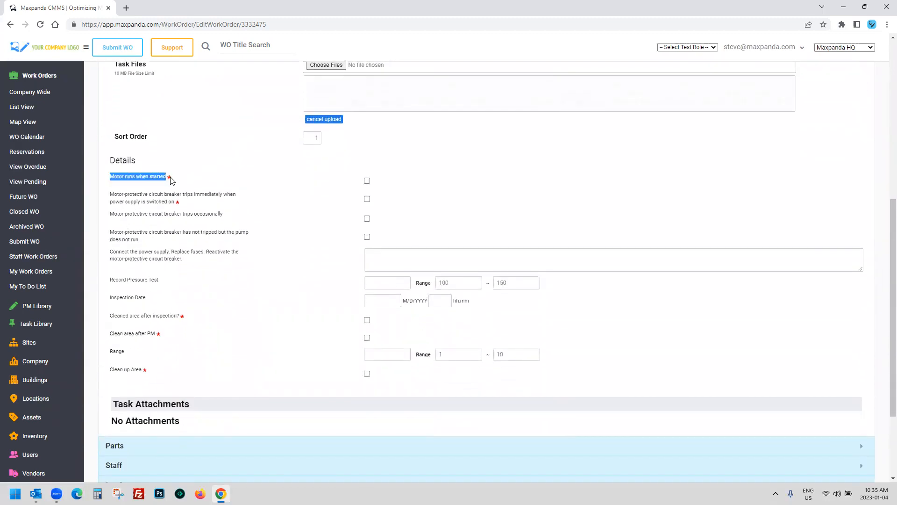
click(128, 196)
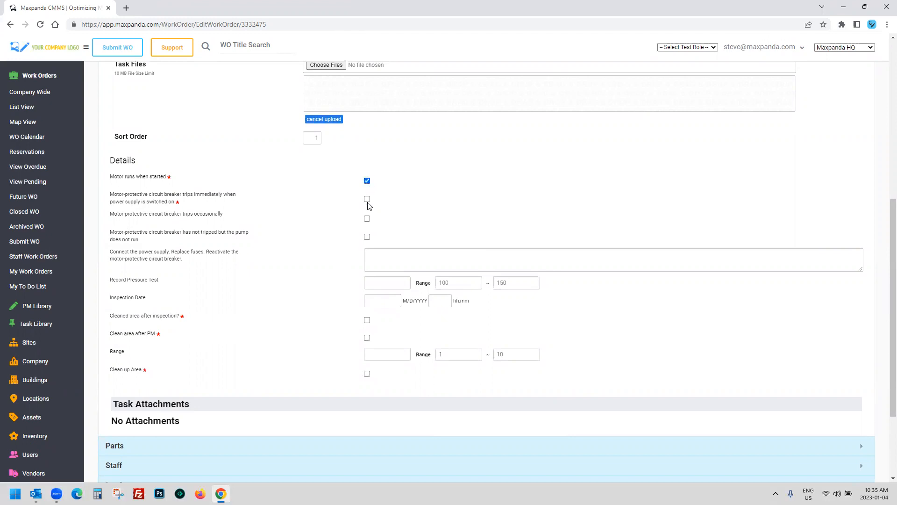
click(367, 237)
click(385, 255)
text(123 LOL)
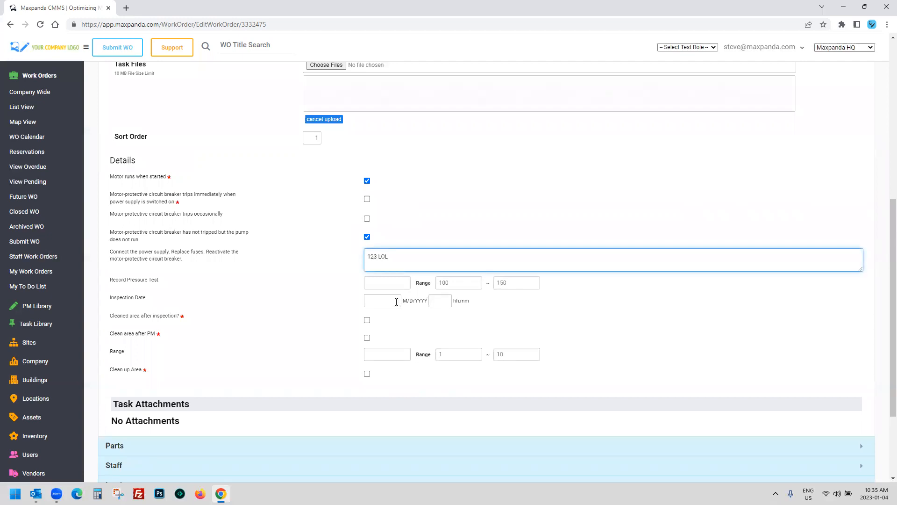
click(397, 301)
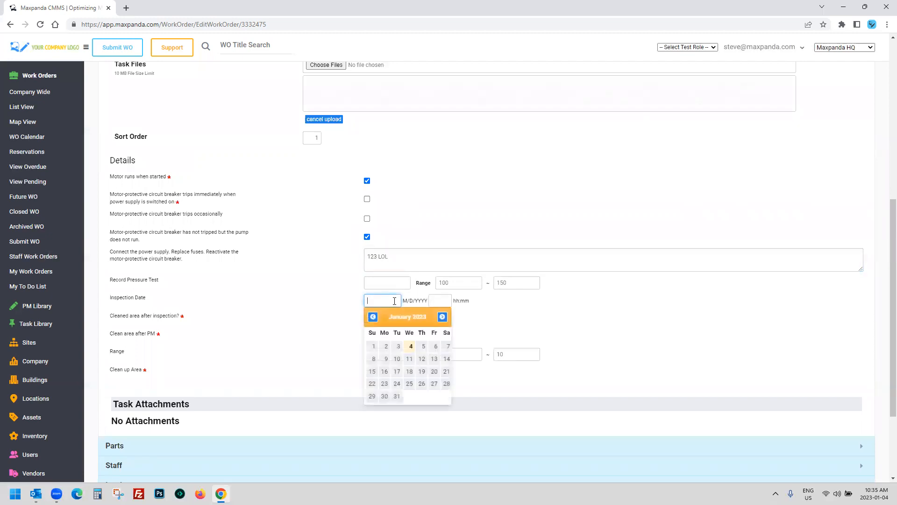
click(434, 301)
click(398, 284)
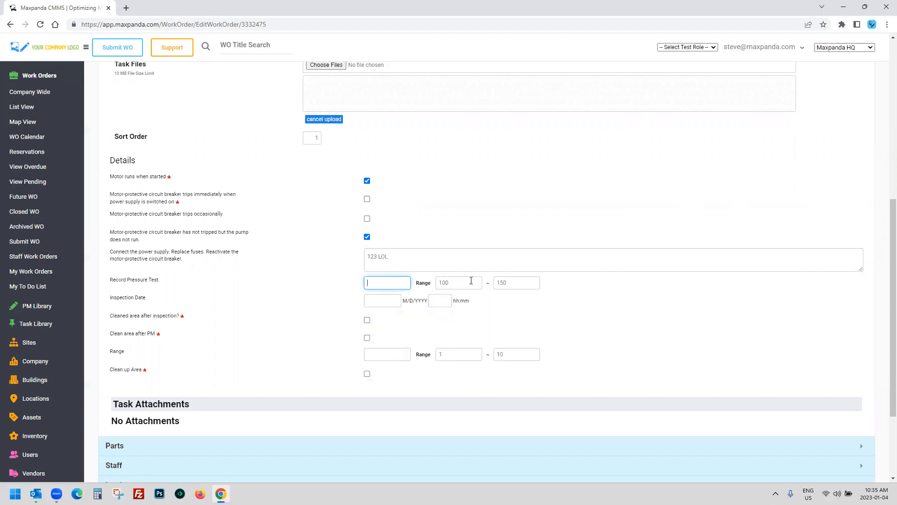
drag(112, 280, 173, 285)
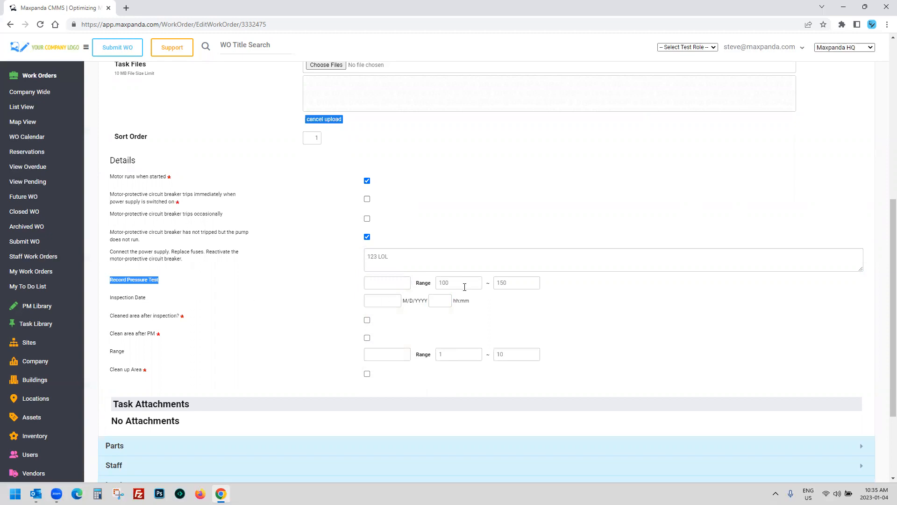
click(391, 281)
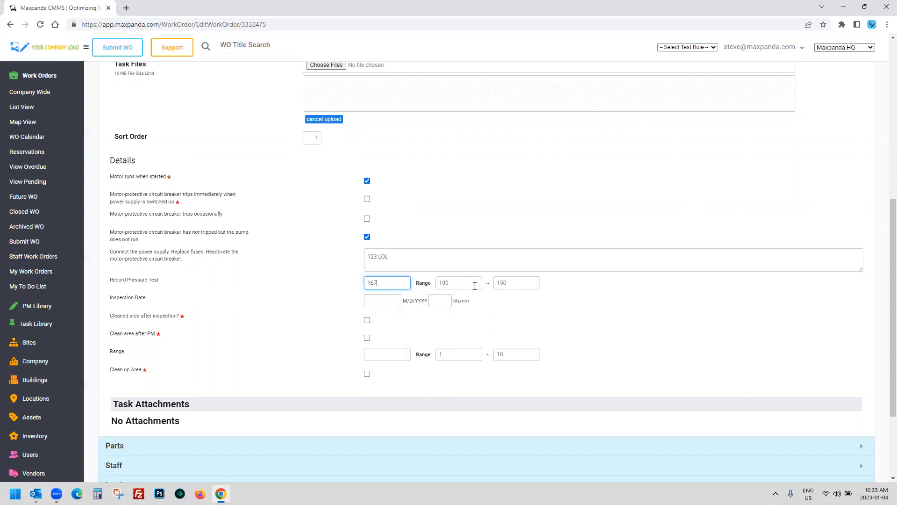
Step: Set the task status to Completed, then delete the Full Check - Pump CRN 150 task
scroll(363, 195, up, 5)
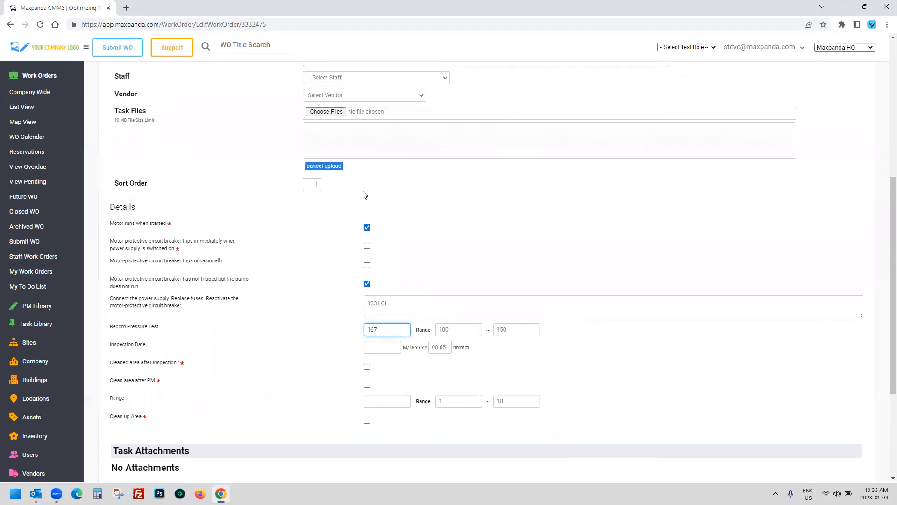
click(336, 226)
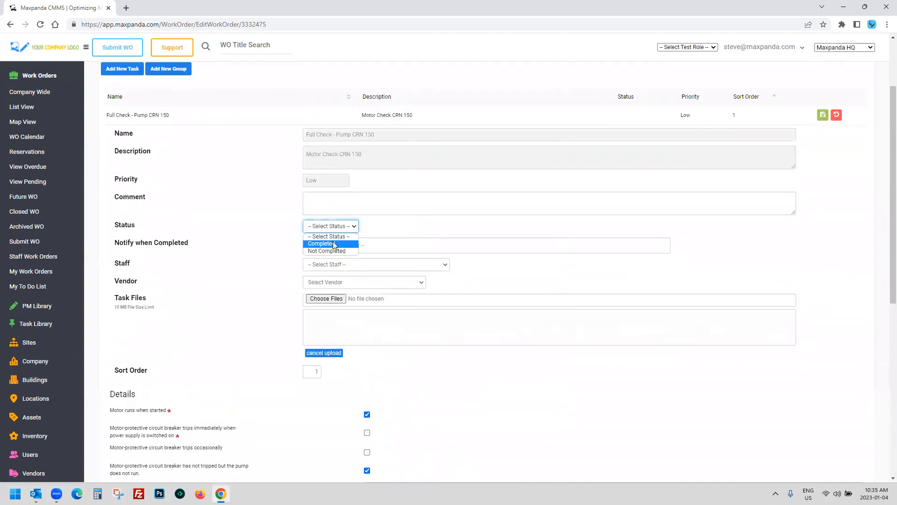
click(334, 244)
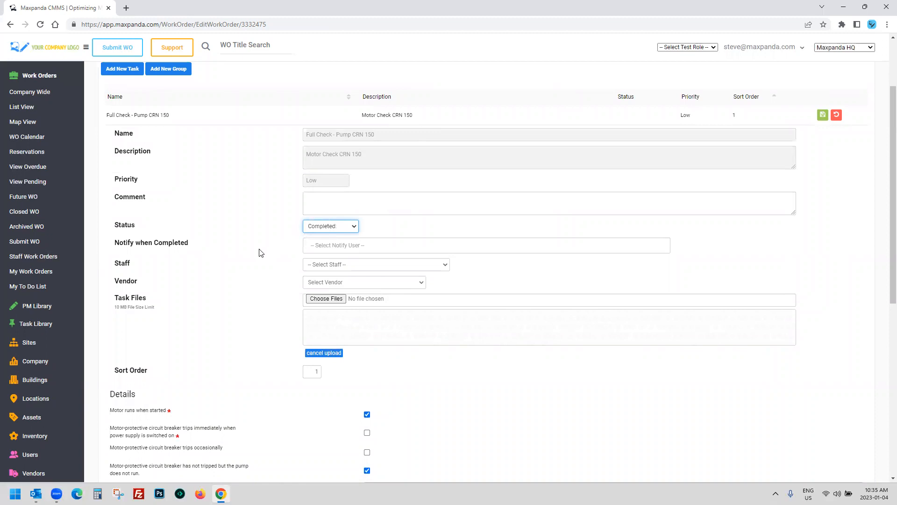
scroll(252, 247, down, 2)
click(253, 247)
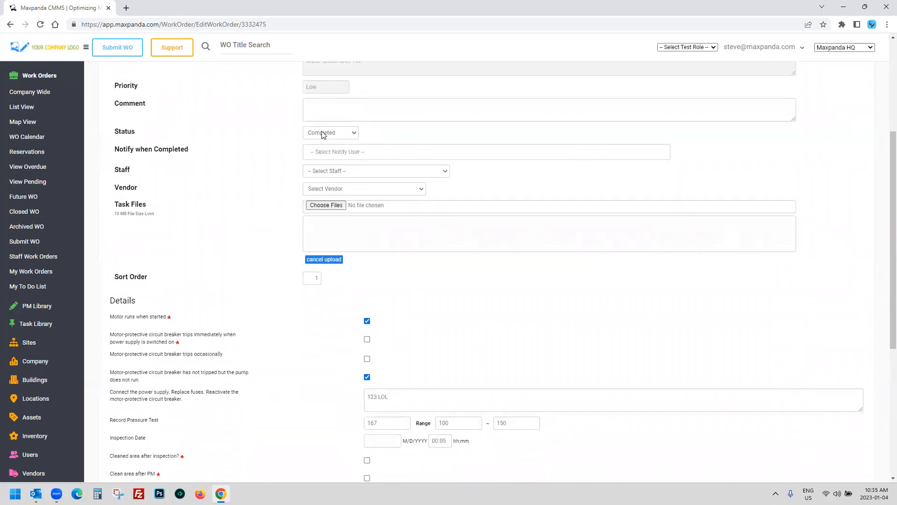
scroll(402, 279, down, 3)
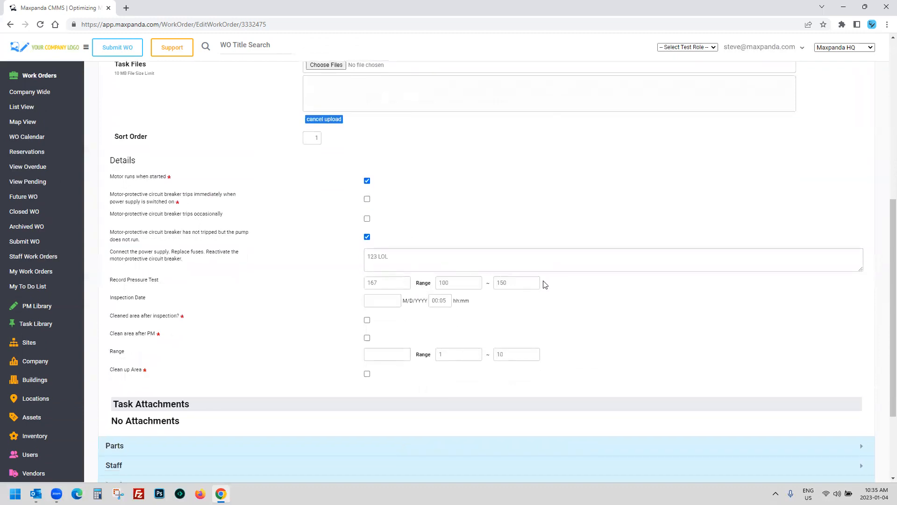
drag(557, 284, 110, 284)
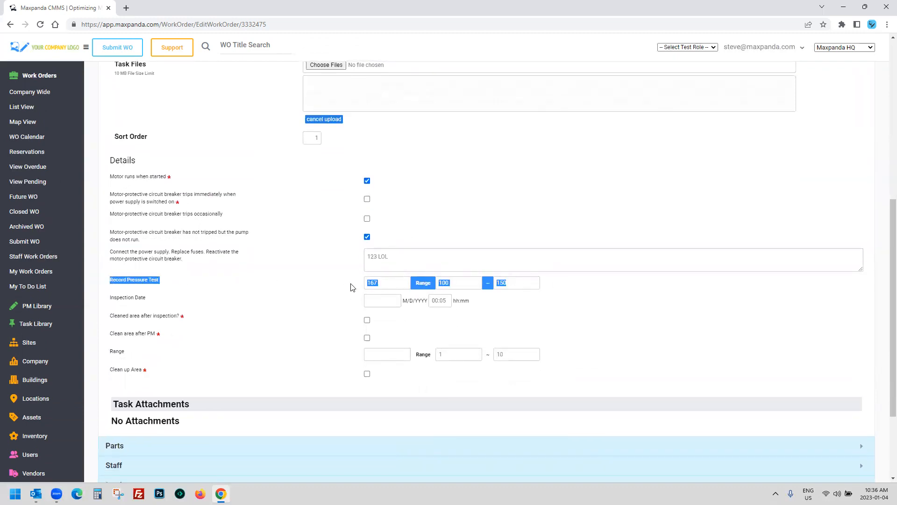
scroll(345, 294, up, 7)
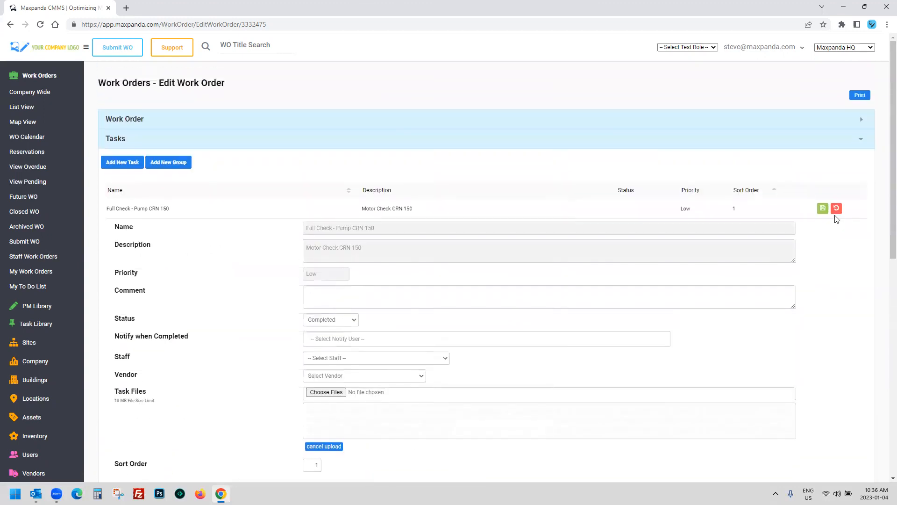
click(837, 208)
Step: Remove the task and expand the Parts list, pointing out the Metal Rings part
click(855, 208)
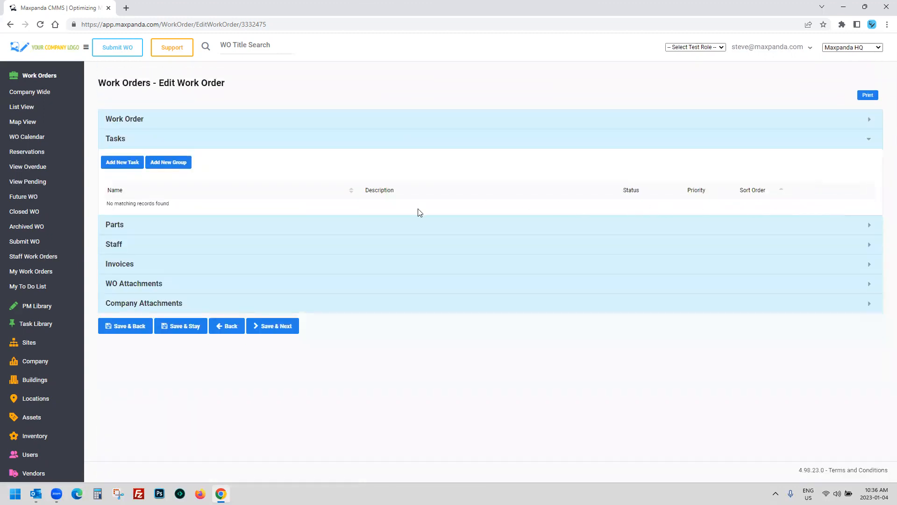
click(186, 222)
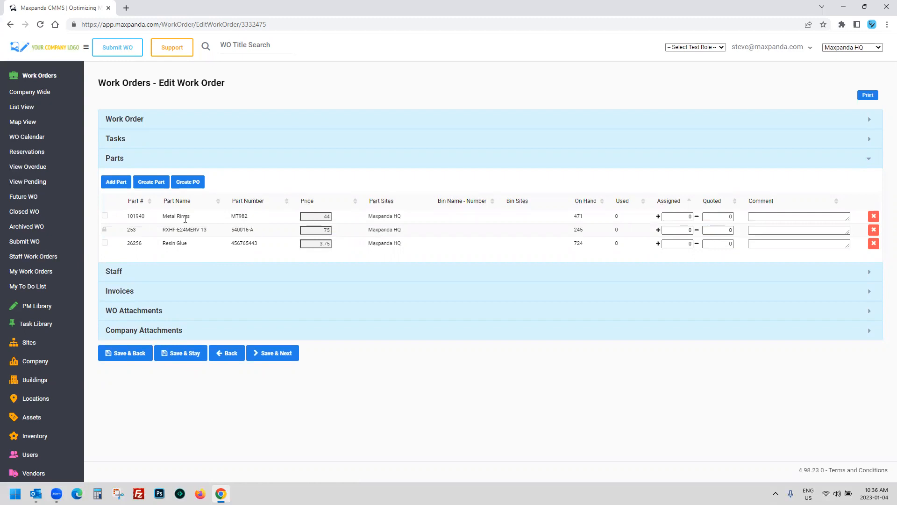
drag(162, 217, 208, 222)
click(638, 376)
Step: Assign 4 Metal Rings, 2 RXHF-E24MERV 13 and 5 Resin Glue, noting the reduced on-hand count
click(658, 230)
click(659, 229)
click(659, 217)
click(659, 216)
click(658, 217)
click(658, 216)
click(659, 244)
click(659, 243)
click(659, 244)
click(659, 243)
click(659, 244)
double_click(581, 217)
click(590, 219)
drag(590, 220, 575, 219)
Step: Review the Staff and Invoices sections, then see that WO Attachments has no attachments
click(164, 271)
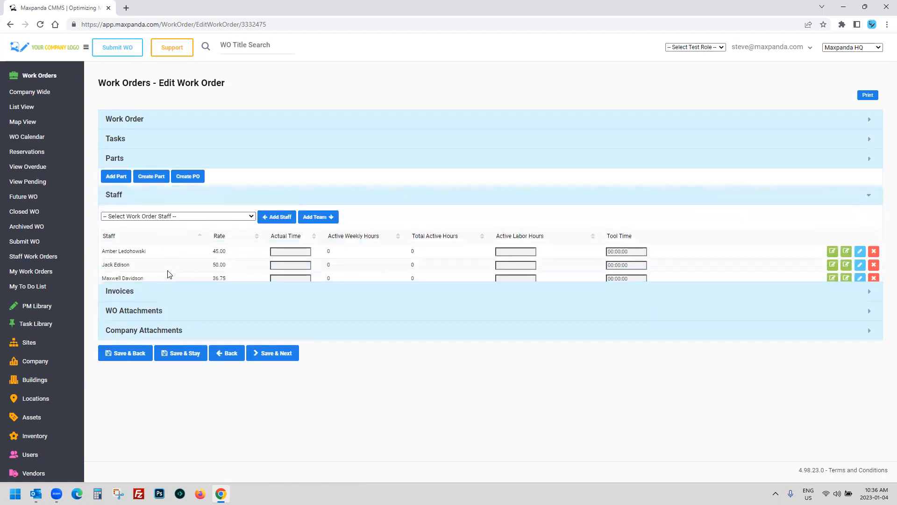
click(151, 295)
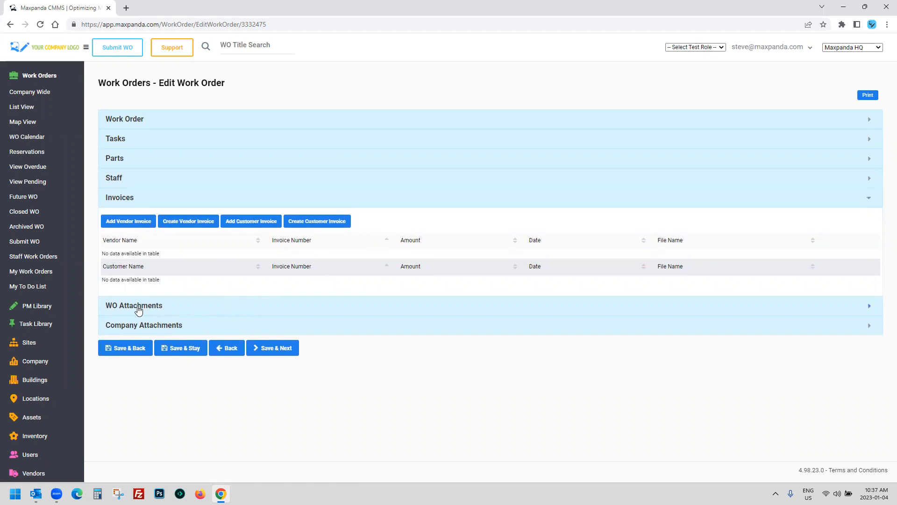
click(154, 309)
drag(107, 244, 209, 251)
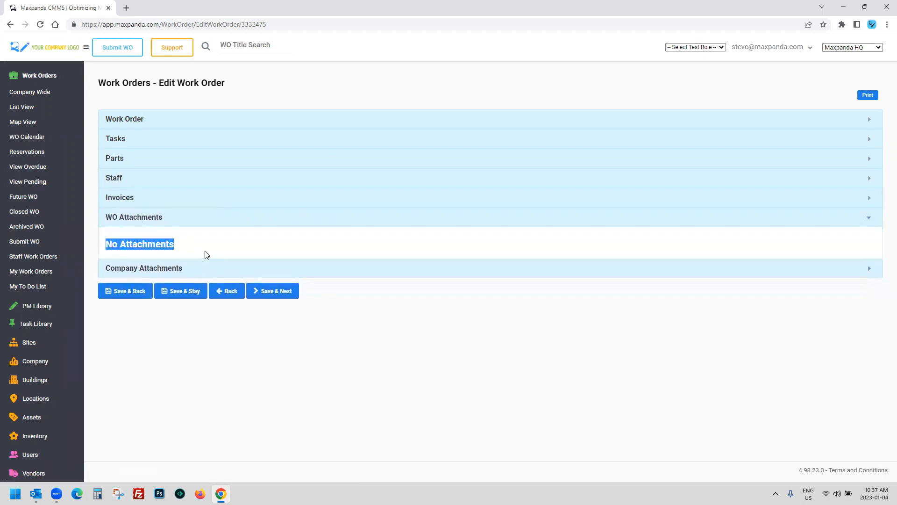
Step: Browse the Locations and Assets company attachments, then expand the main Work Order form
click(161, 270)
scroll(162, 272, down, 4)
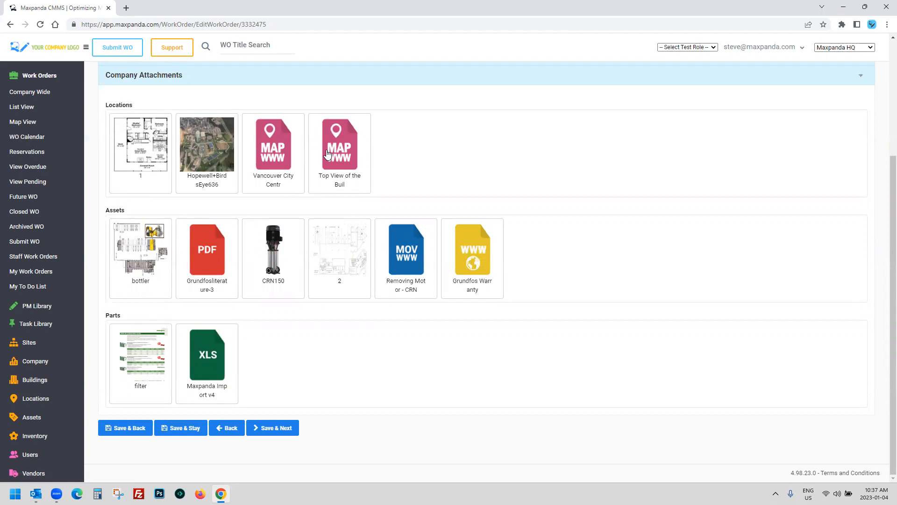
drag(108, 105, 149, 108)
drag(111, 210, 125, 210)
click(549, 268)
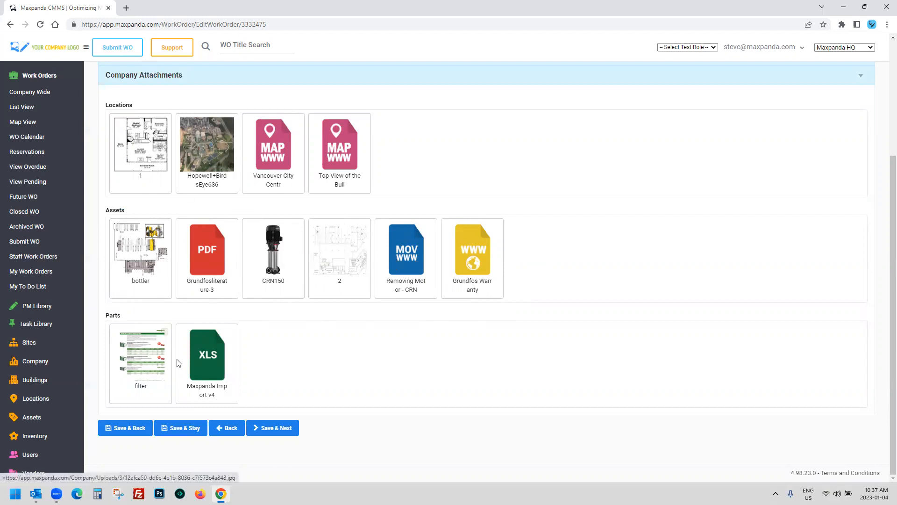
scroll(266, 366, up, 4)
click(368, 120)
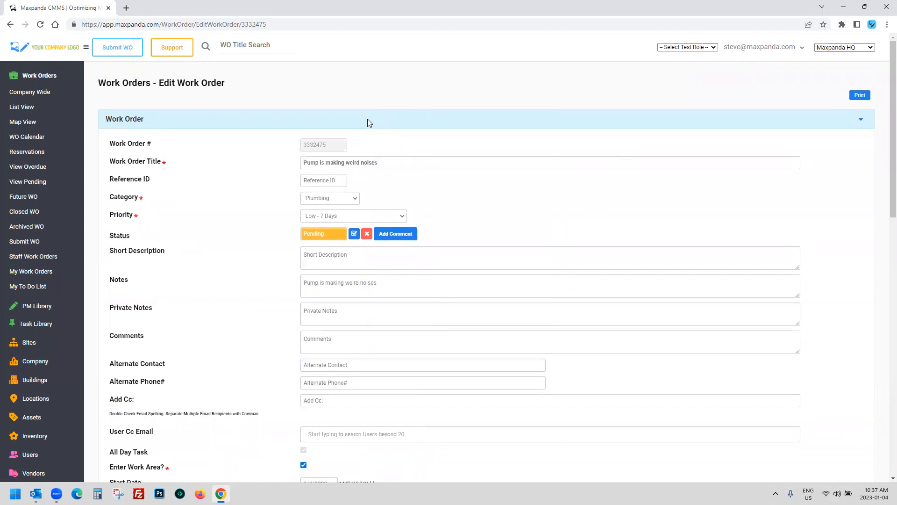
scroll(332, 177, down, 1)
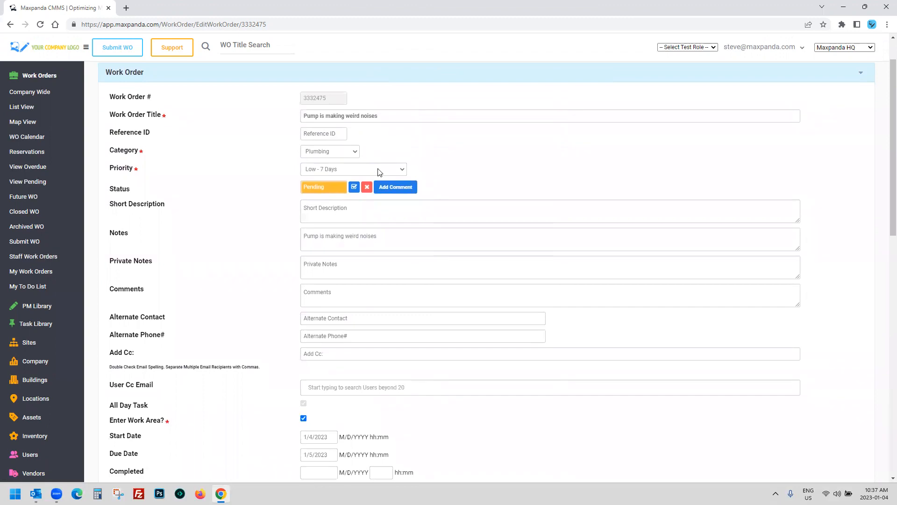
click(355, 174)
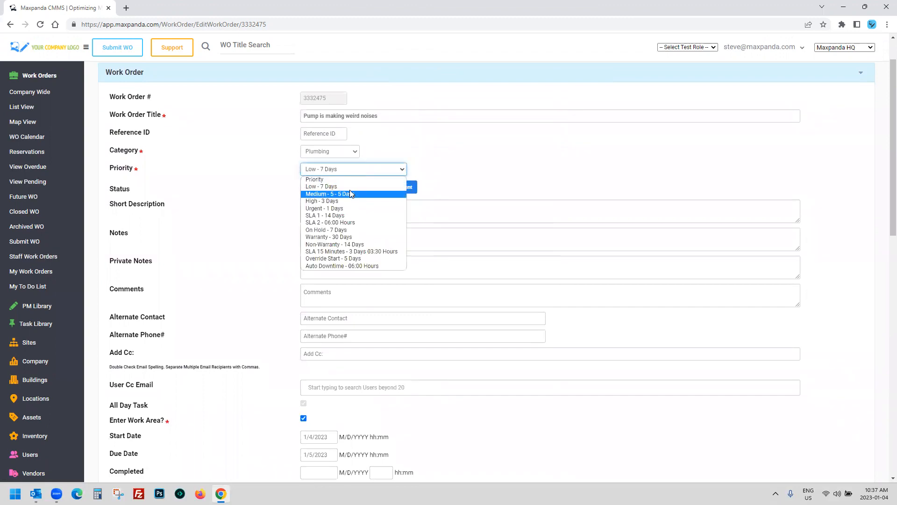
click(526, 169)
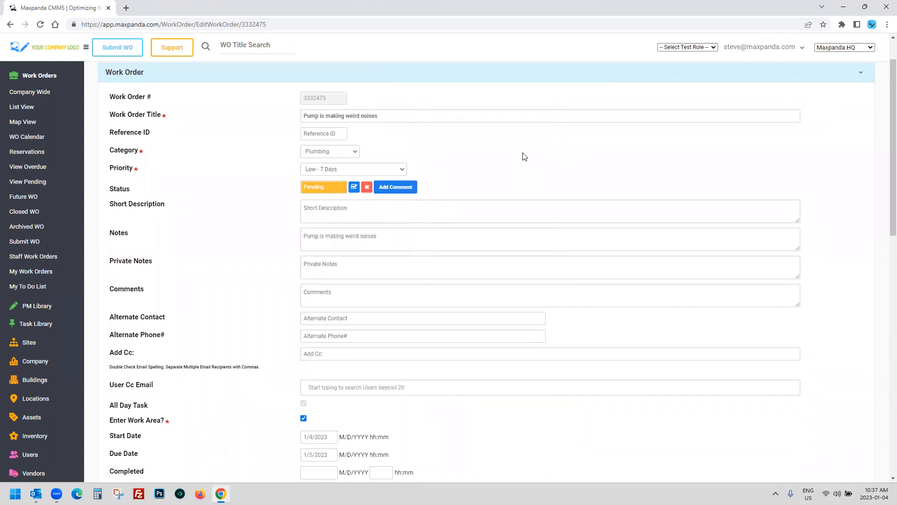
scroll(524, 156, down, 12)
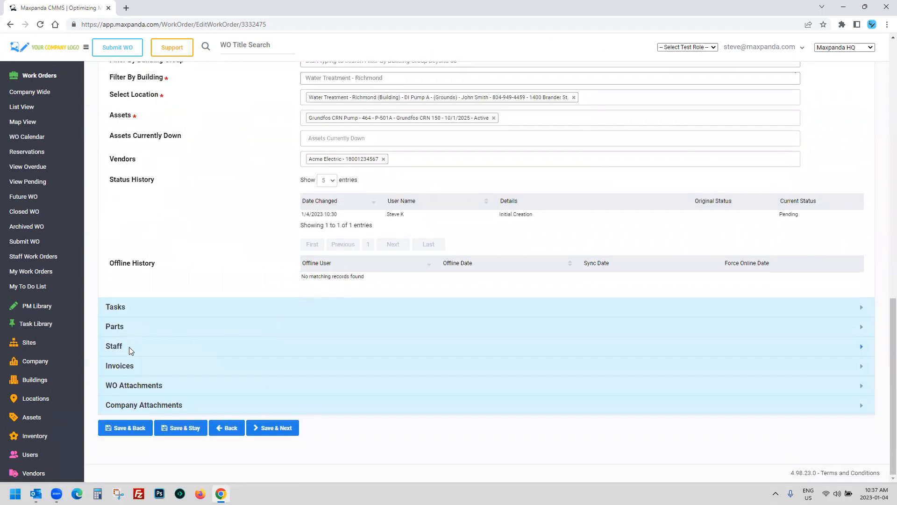
click(129, 347)
click(684, 47)
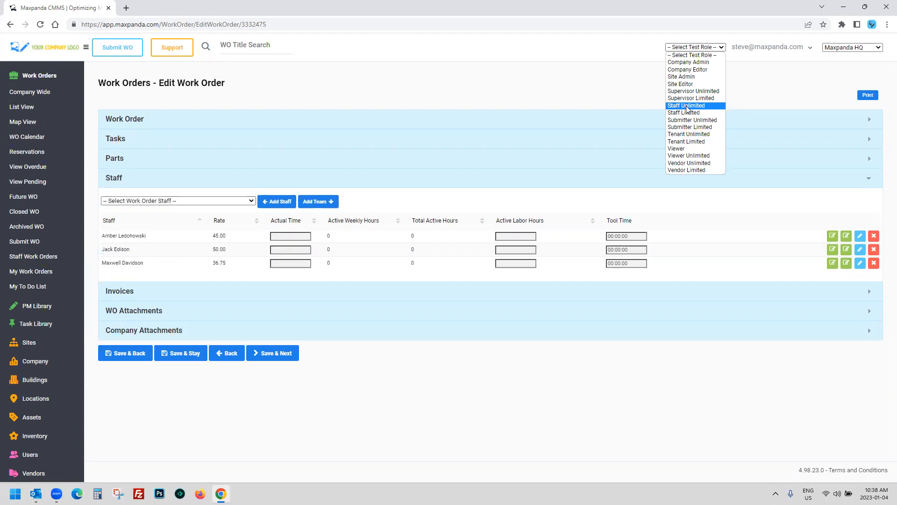
click(560, 117)
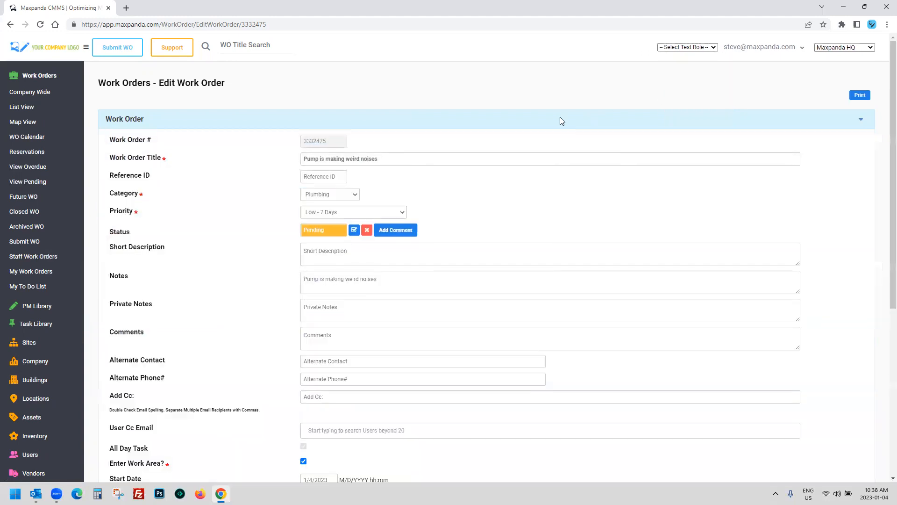
Step: Approve work order 3332475 and check its Approved row, priority and due date in the list
click(354, 233)
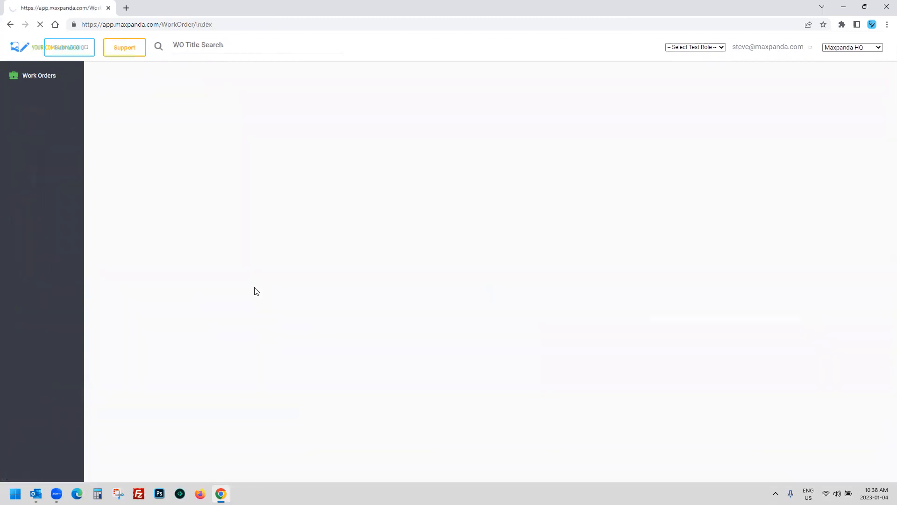
drag(137, 161, 622, 165)
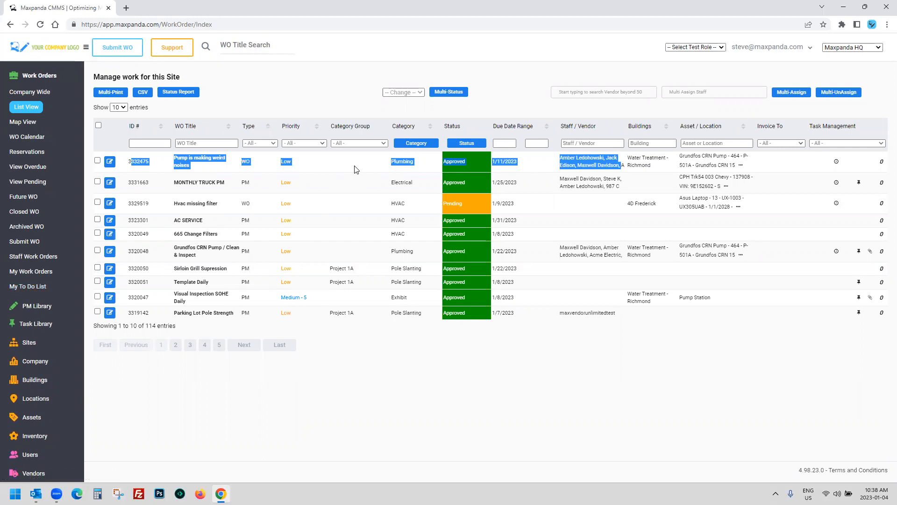
drag(128, 163, 190, 168)
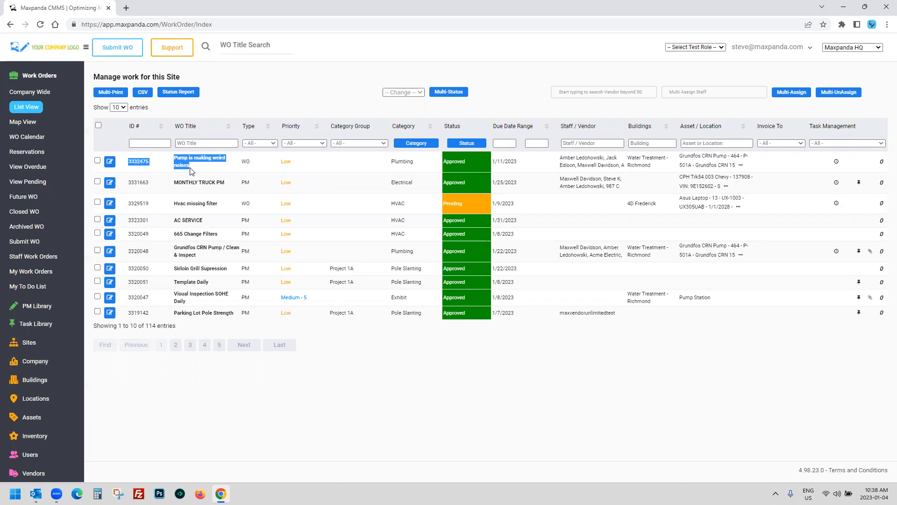
drag(542, 164, 165, 169)
Step: Open work order 3332475 for editing and cancel an On Hold status change
click(114, 163)
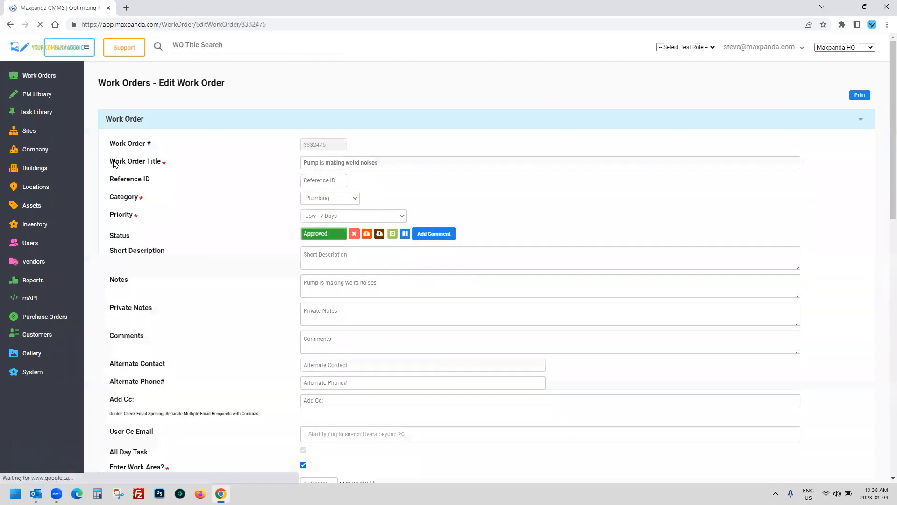
scroll(260, 251, down, 1)
scroll(270, 226, down, 1)
scroll(256, 231, up, 2)
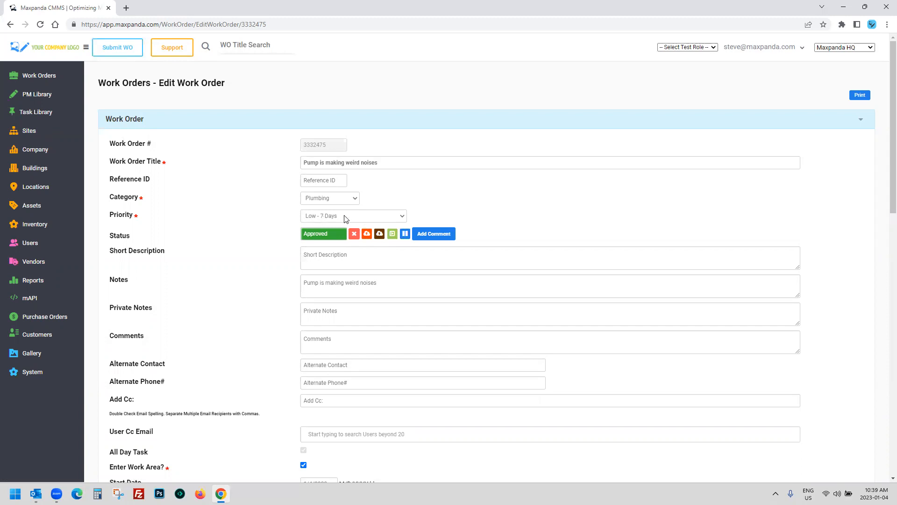
click(405, 233)
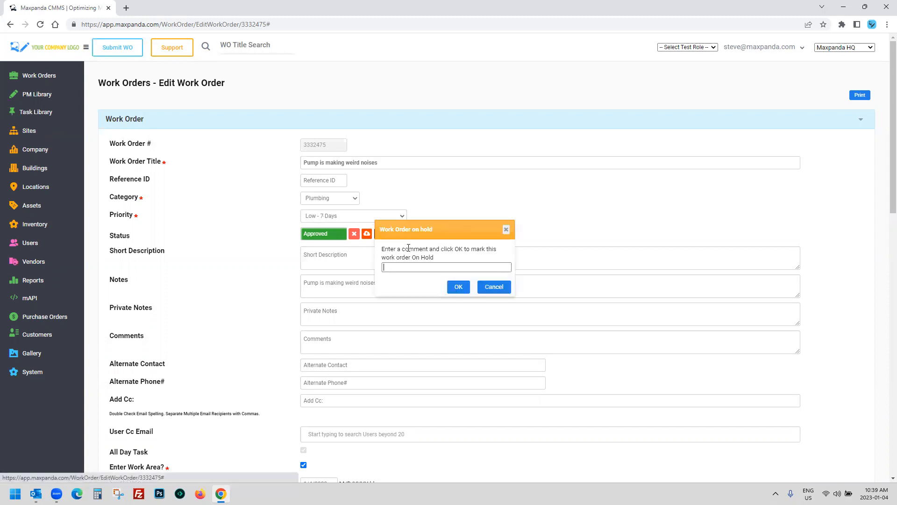
click(494, 287)
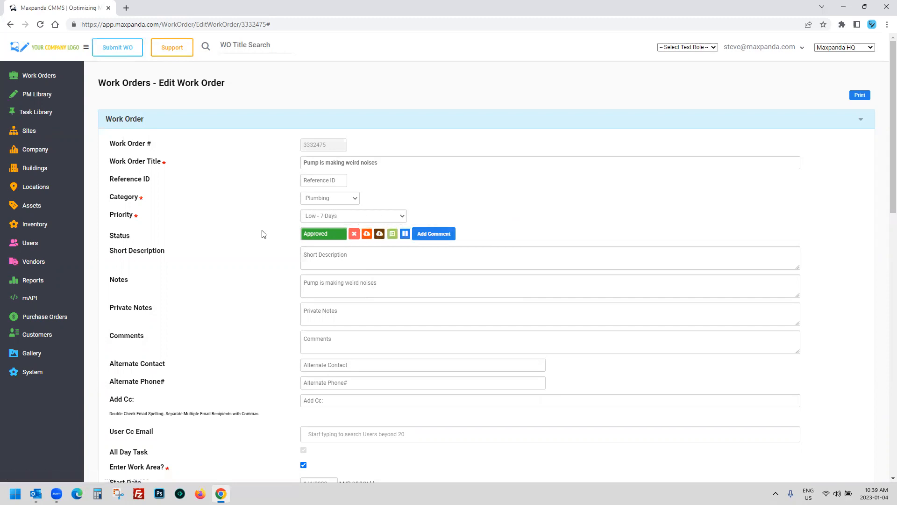
Step: Enter the comment 'REPLACED O-RING AND MUD FLAPS' in the Comments box
scroll(280, 239, down, 2)
click(337, 243)
text(REP)
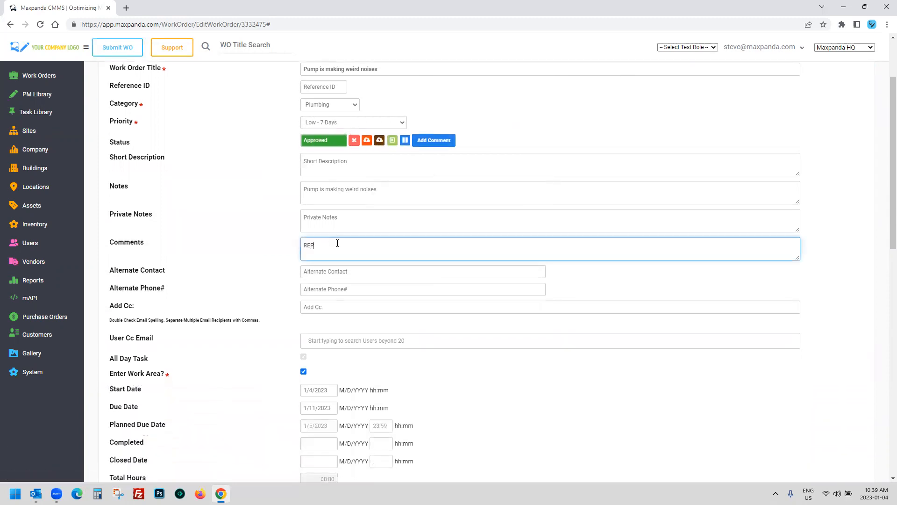
text(LACED O-RING AND MUD FLAPS)
drag(400, 250, 282, 251)
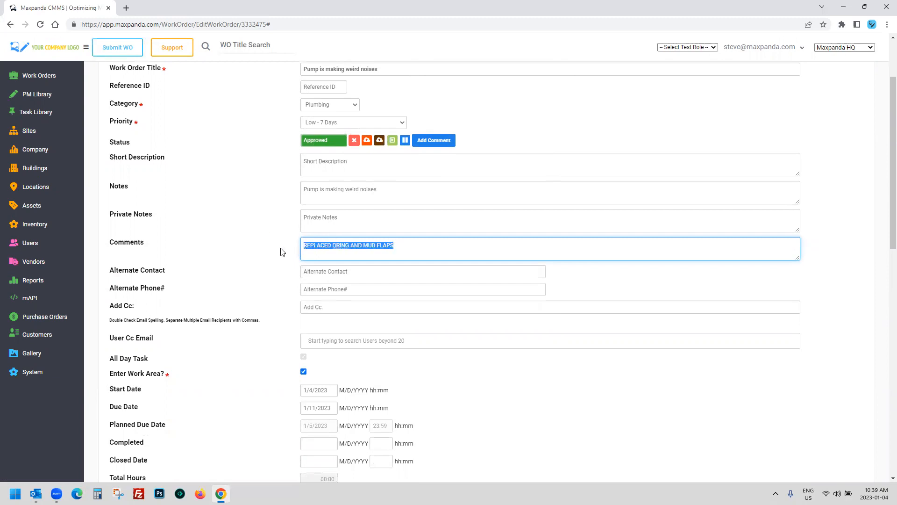
click(339, 250)
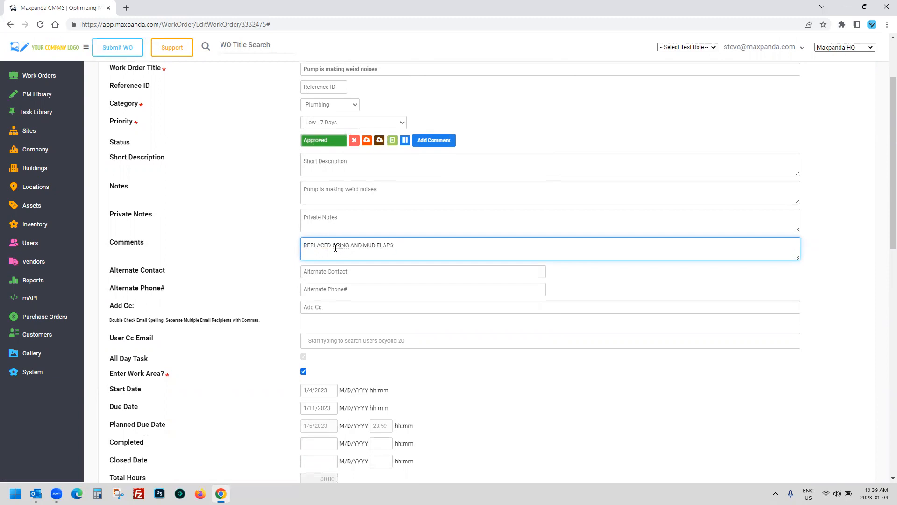
scroll(294, 194, down, 12)
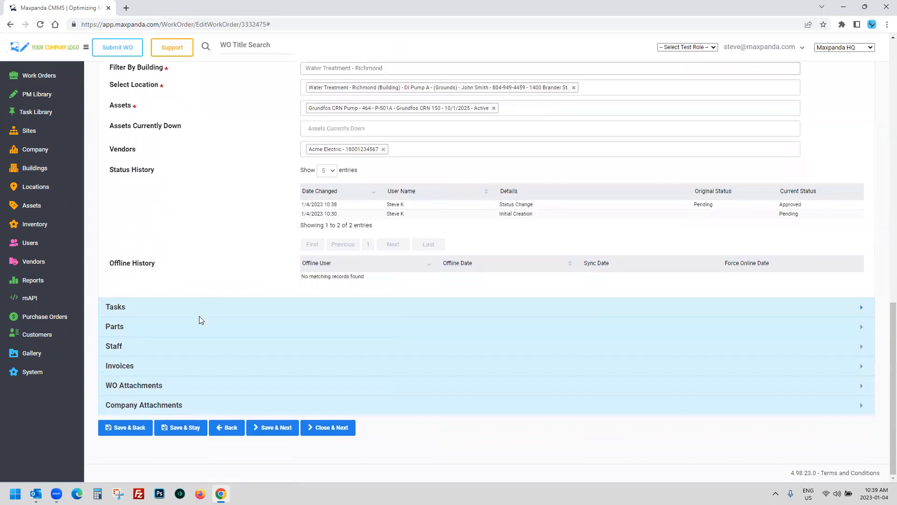
Step: Set the Metal Rings assigned quantity to 8 in the Parts section
click(199, 316)
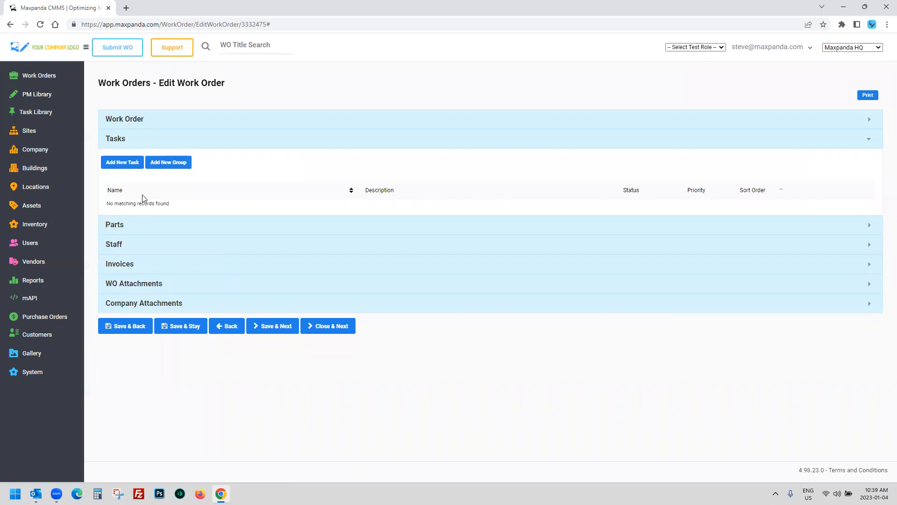
click(169, 224)
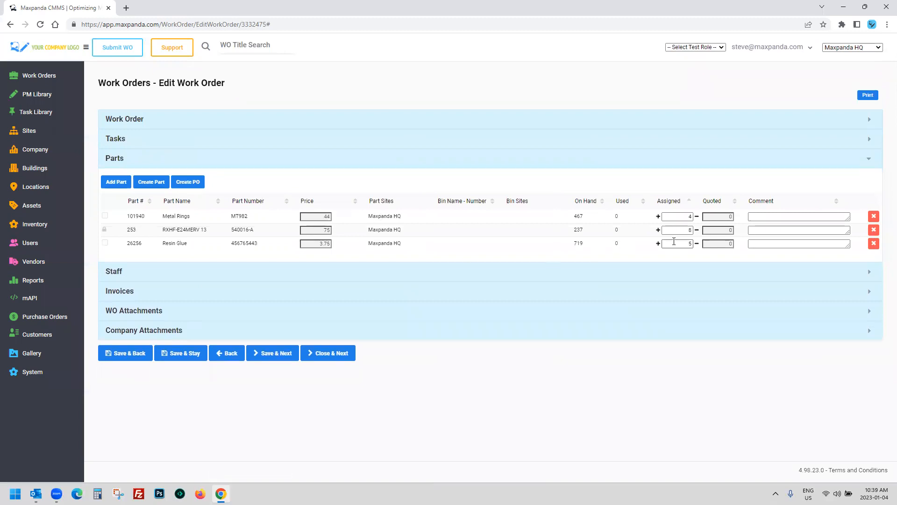
click(658, 217)
double_click(658, 217)
click(658, 217)
click(696, 218)
Step: Set the three staff members' Active Labor Hours to 02:40, 03:40 and 04:40
click(184, 275)
click(507, 236)
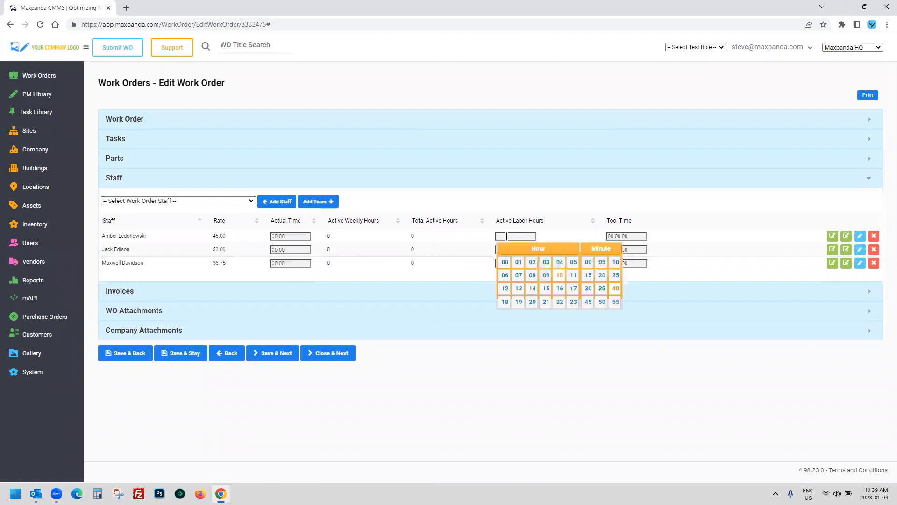
click(532, 263)
click(526, 250)
click(546, 275)
click(516, 264)
click(559, 292)
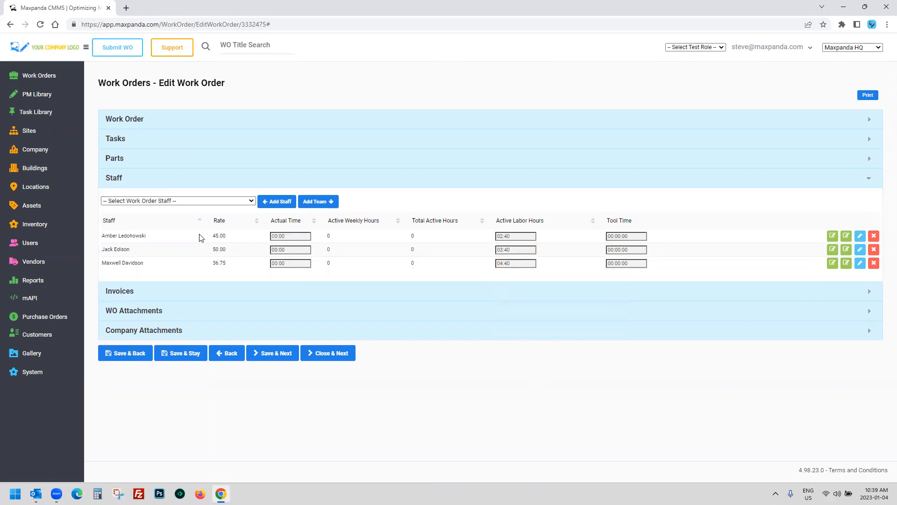
Step: Attach the Acme Electric vendor invoice 9876543 for 409.50 to the work order
click(189, 296)
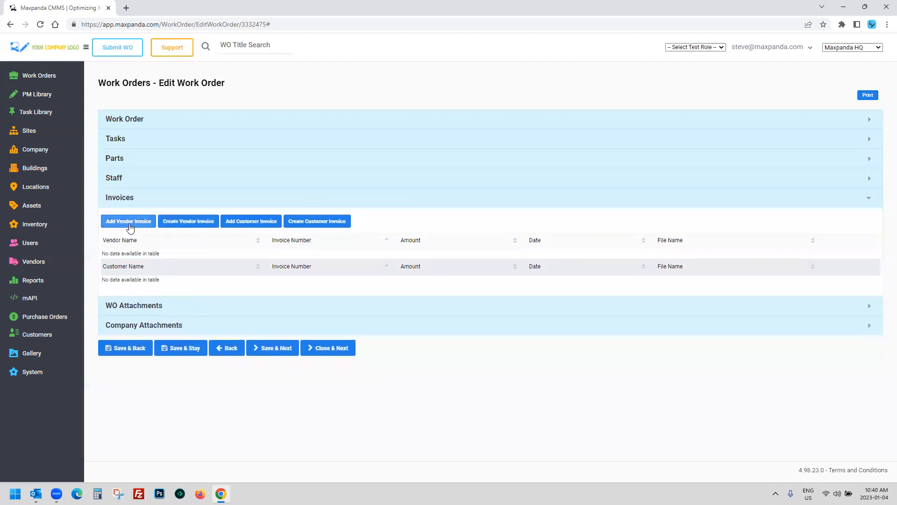
click(129, 222)
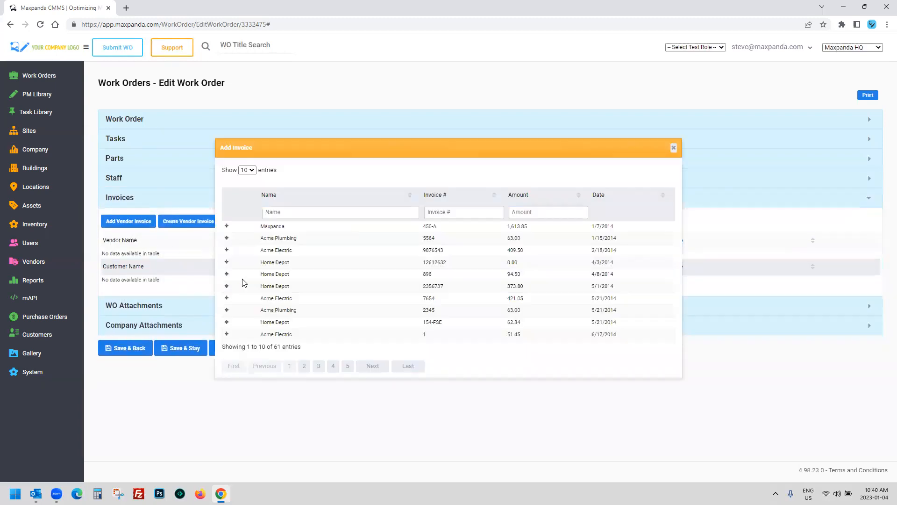
drag(549, 256, 309, 252)
click(226, 251)
click(673, 148)
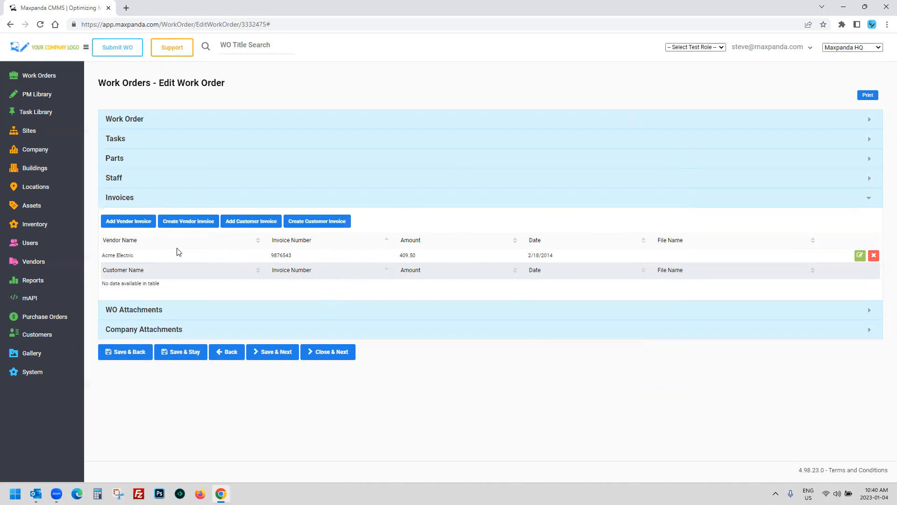
Step: Review the Staff and Parts sections again and reopen the main work order details
click(127, 179)
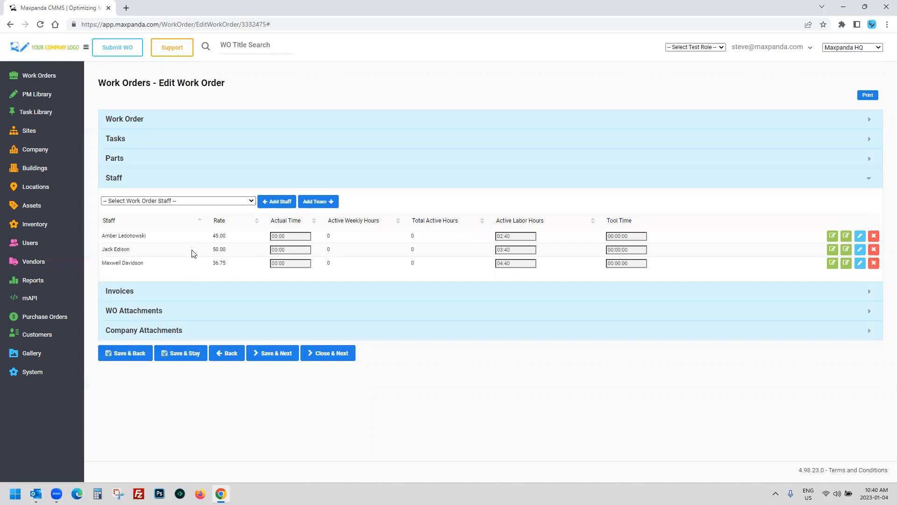
click(171, 161)
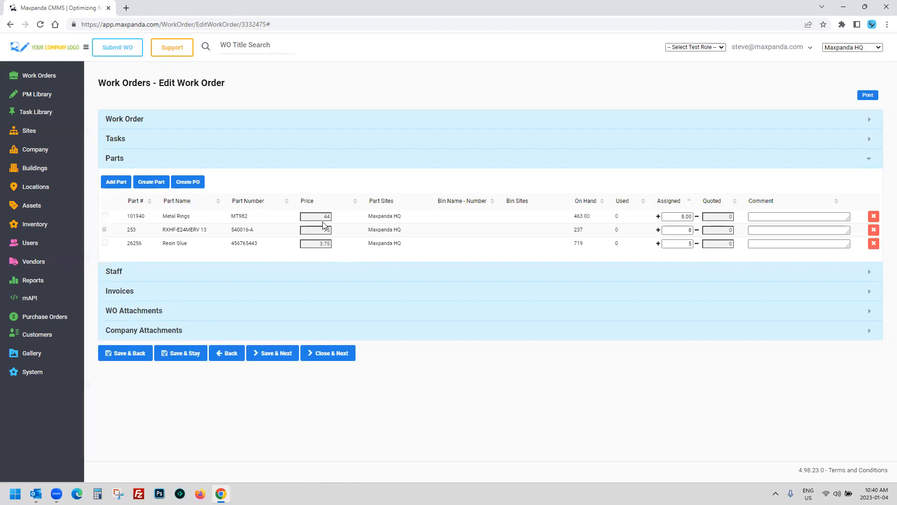
click(222, 123)
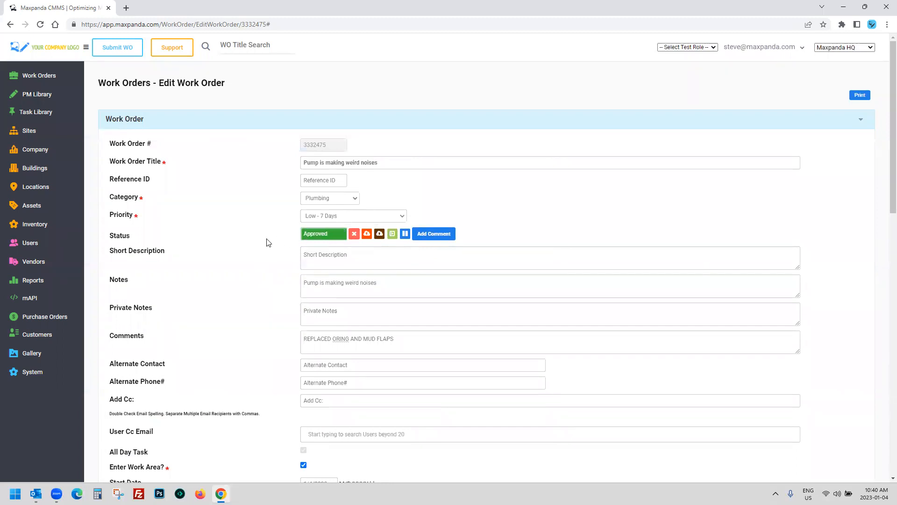
Step: Mark work order 3332475 Closed, confirm the comment dialog, and expand the Inventory menu
click(380, 233)
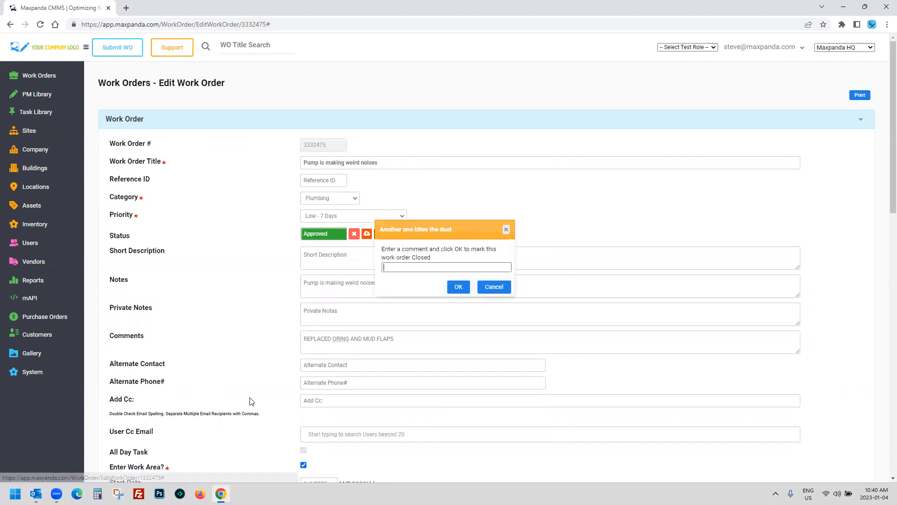
click(458, 287)
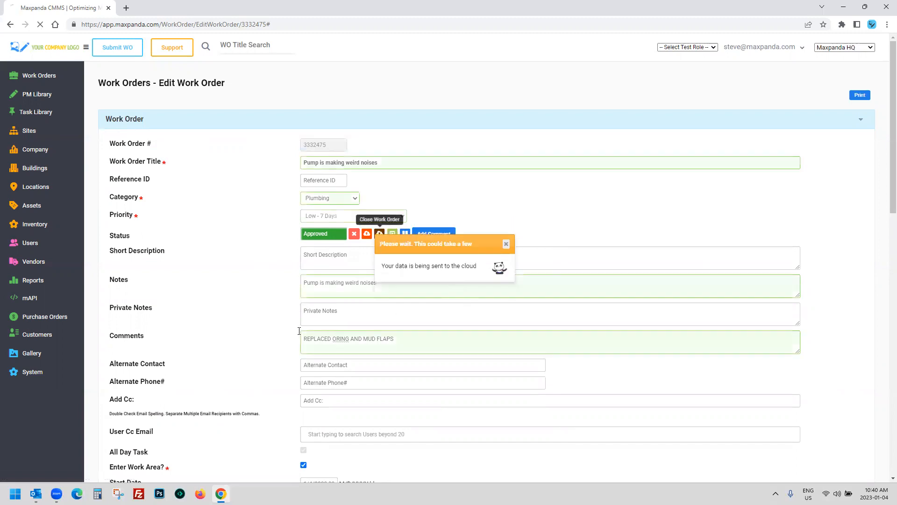
scroll(241, 337, down, 15)
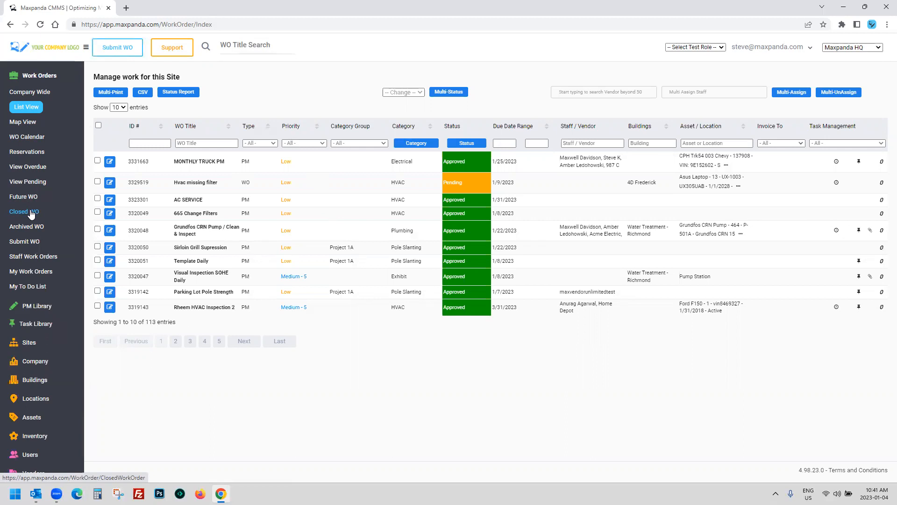
click(29, 77)
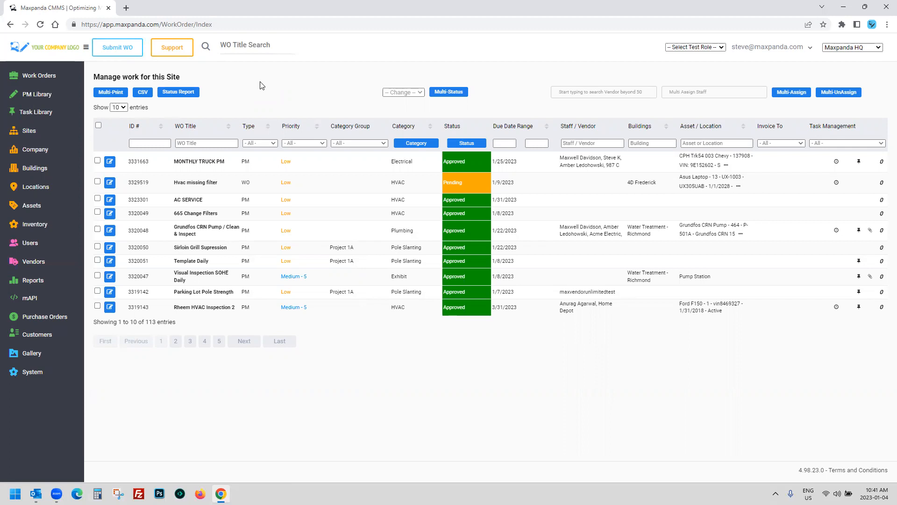
click(35, 224)
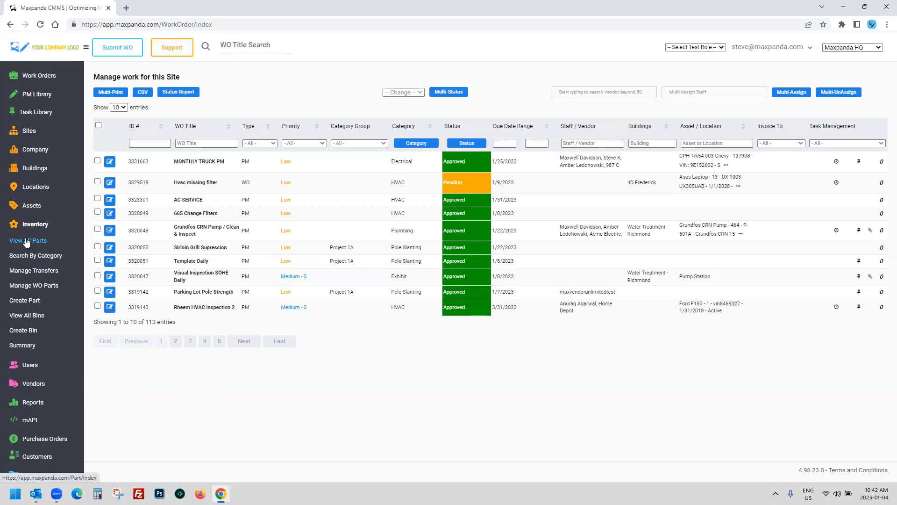
Step: Open View All Parts and tick the select-all checkbox so every part row is selected
click(26, 242)
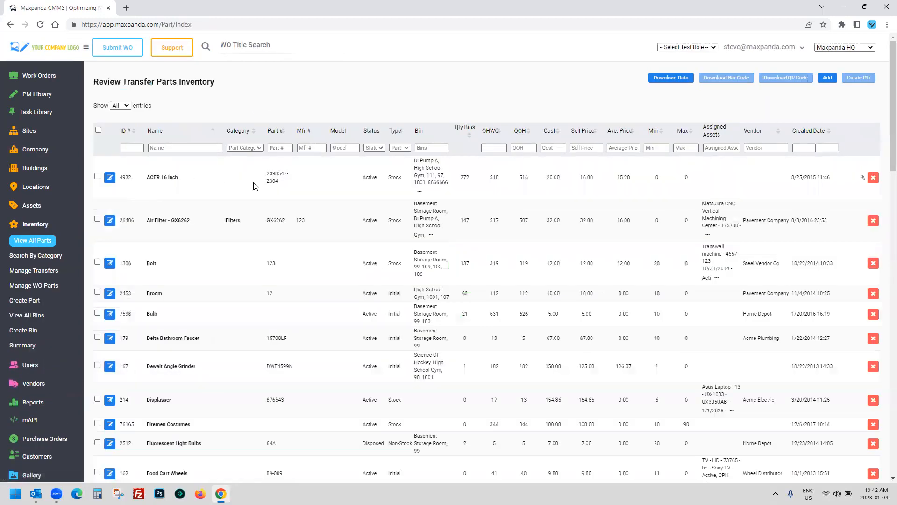
scroll(253, 192, down, 3)
scroll(252, 308, up, 3)
click(98, 131)
scroll(147, 262, down, 5)
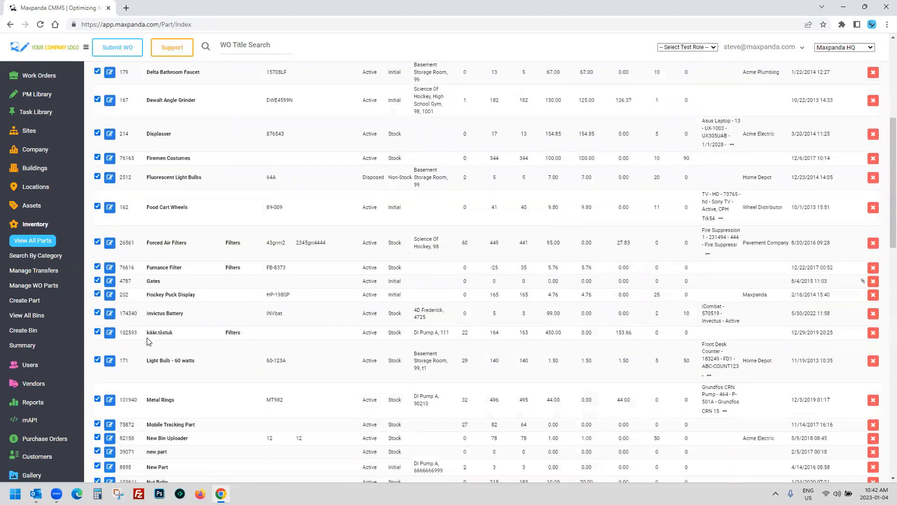
scroll(147, 341, up, 5)
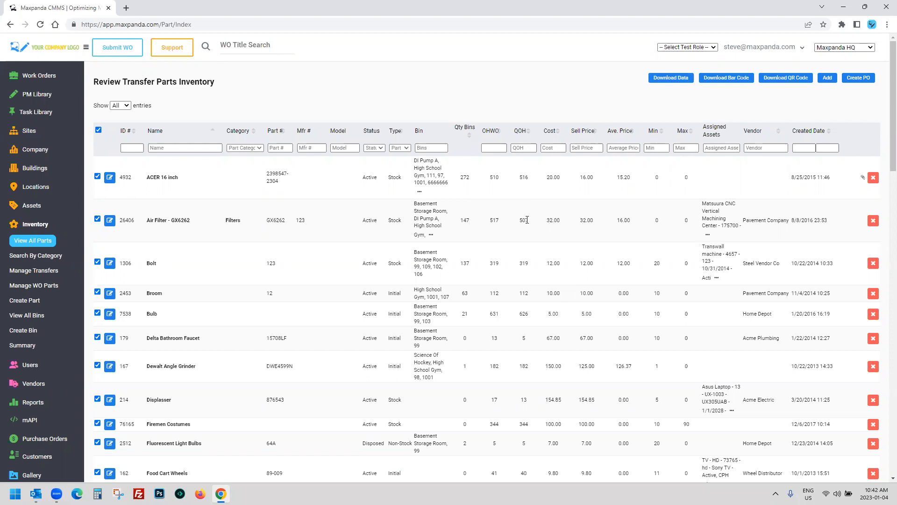
mouse_move(521, 133)
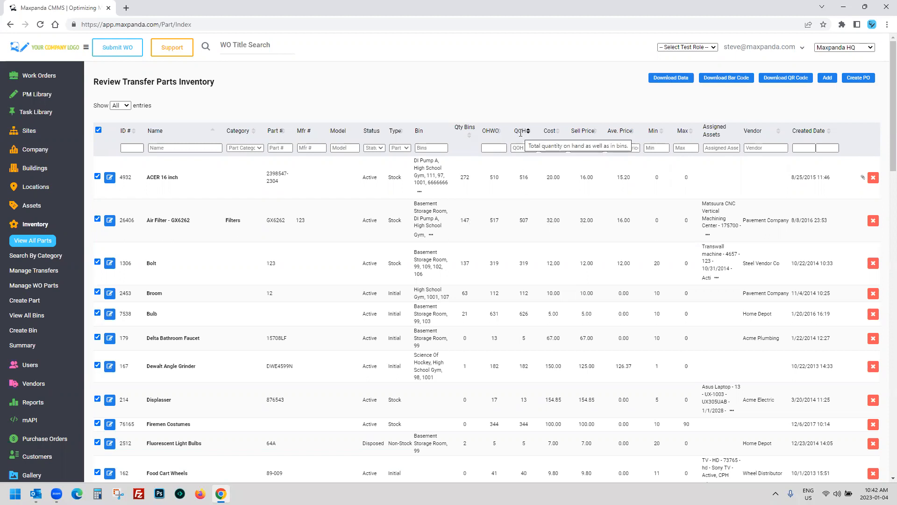
drag(520, 178, 531, 181)
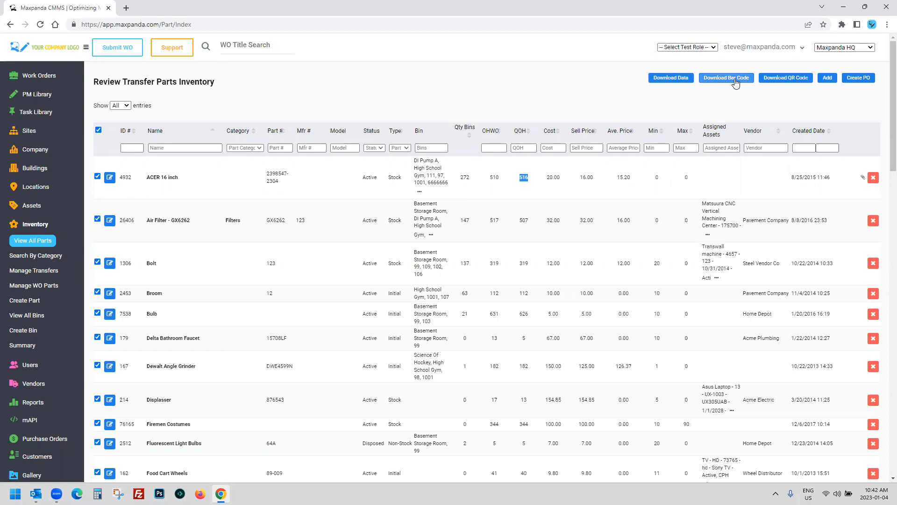
Step: Download the parts' QR code labels as a PDF in Avery 22805 layout with bin names
click(790, 81)
drag(499, 270, 557, 272)
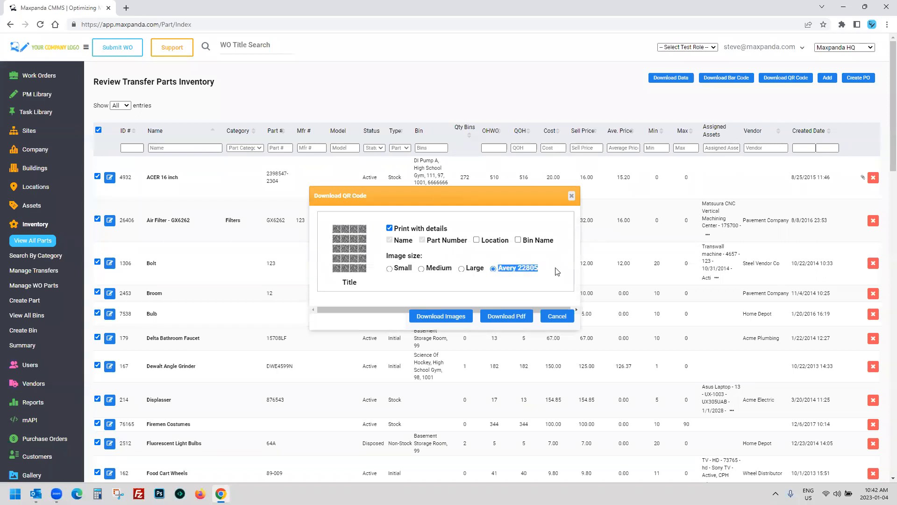
click(528, 284)
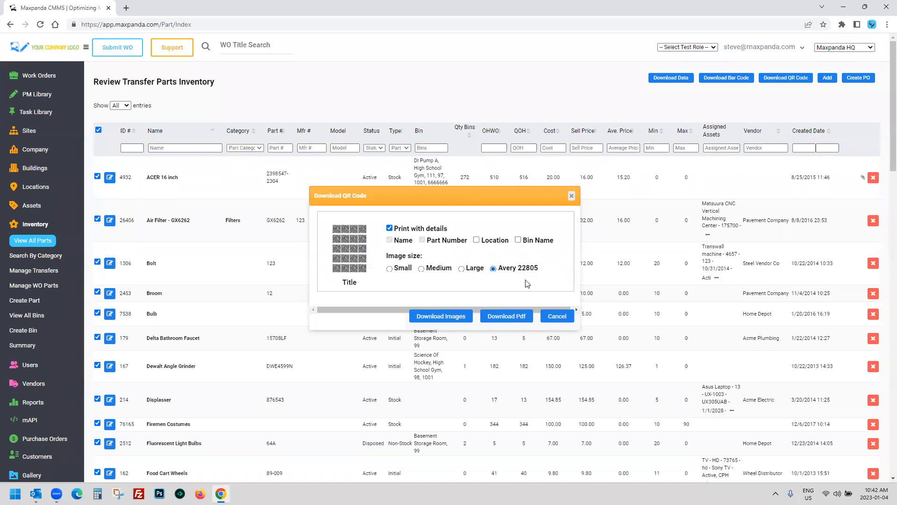
click(390, 269)
click(422, 269)
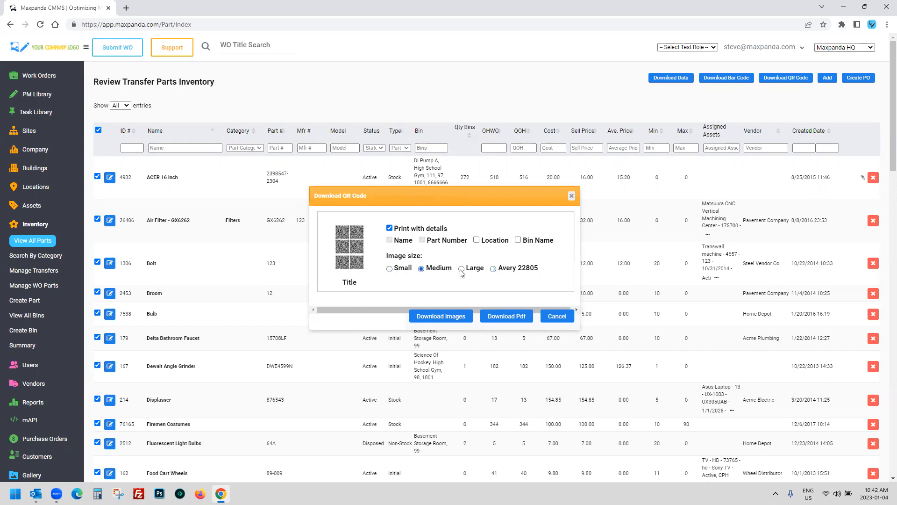
click(494, 270)
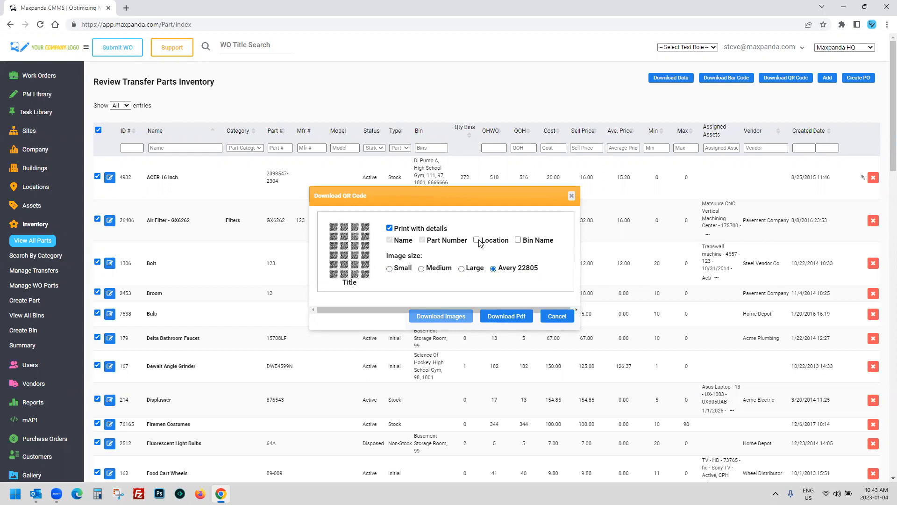
click(518, 241)
click(495, 321)
click(558, 317)
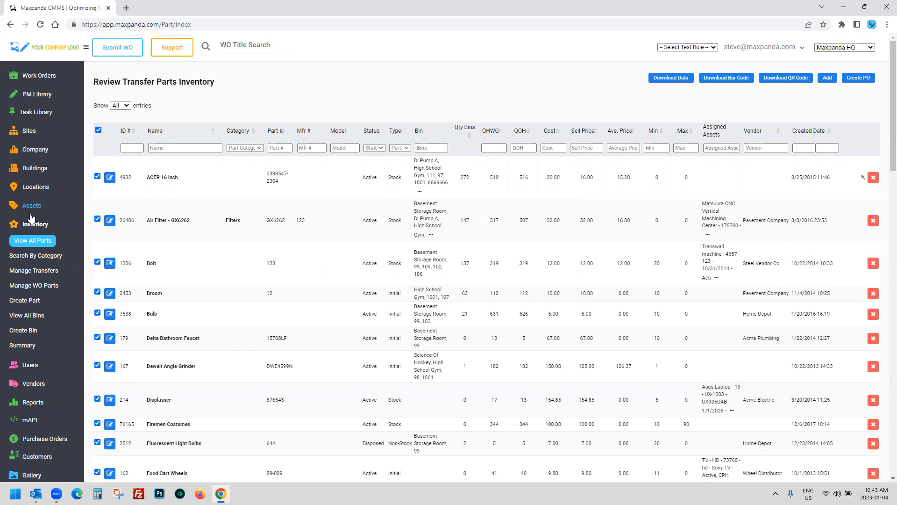
click(19, 301)
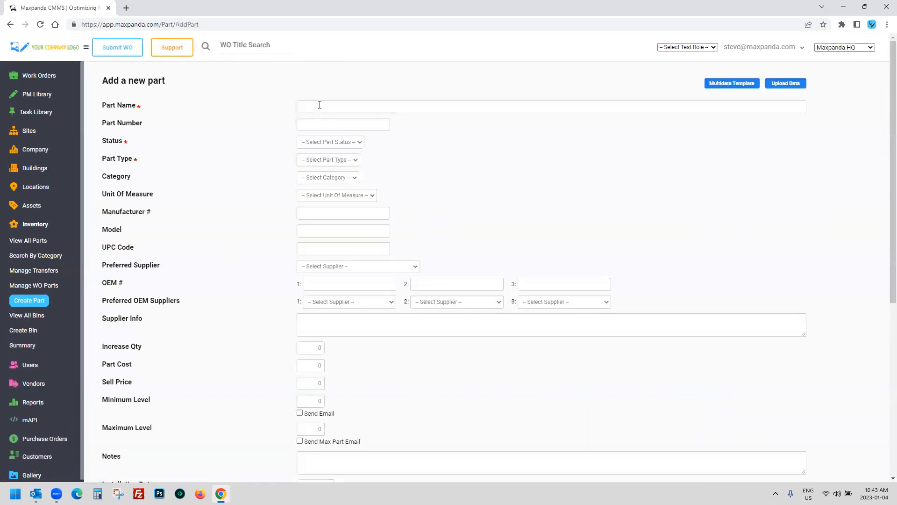
scroll(331, 184, down, 6)
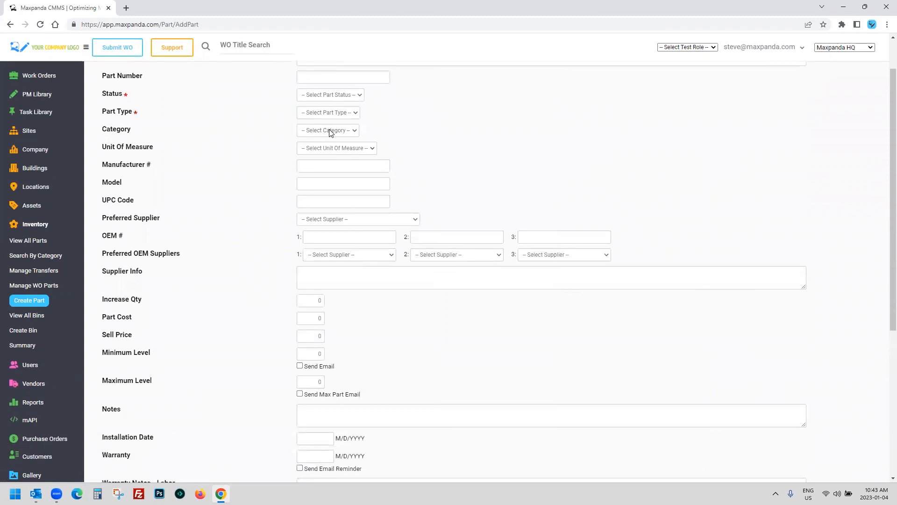
scroll(331, 196, up, 6)
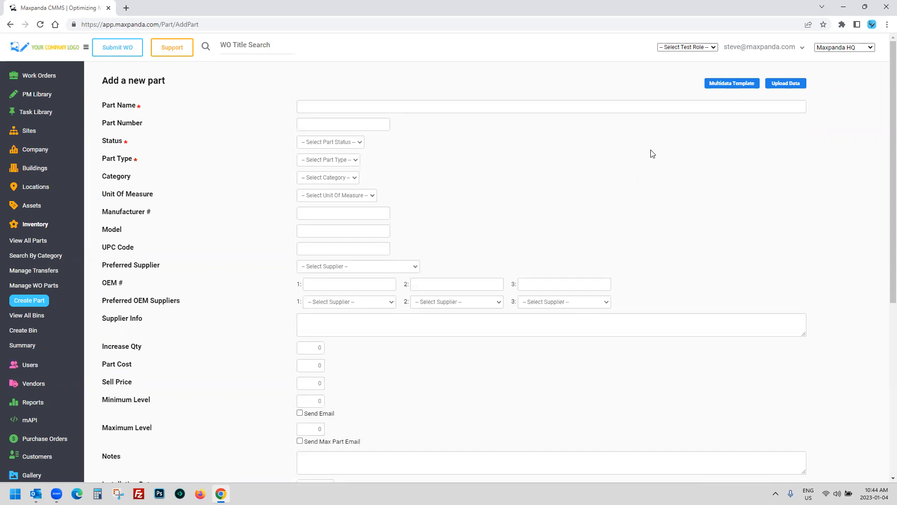
click(786, 84)
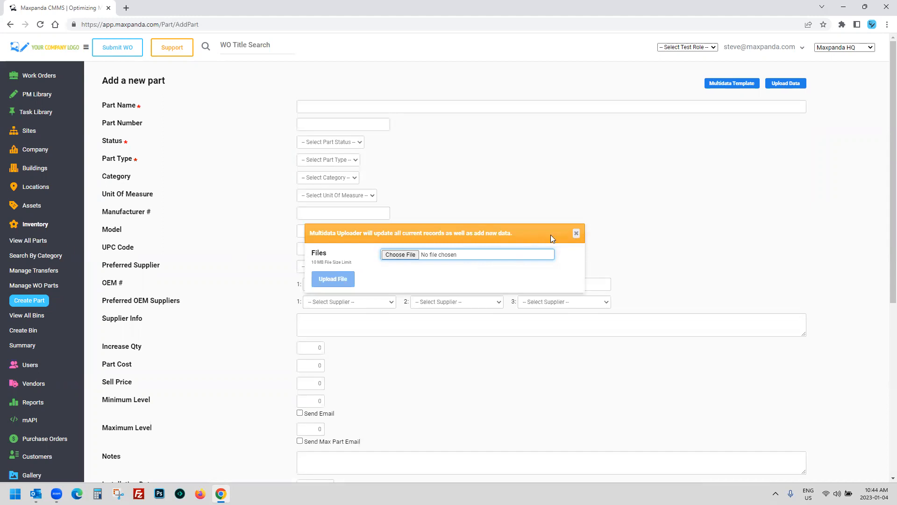
click(576, 233)
click(29, 242)
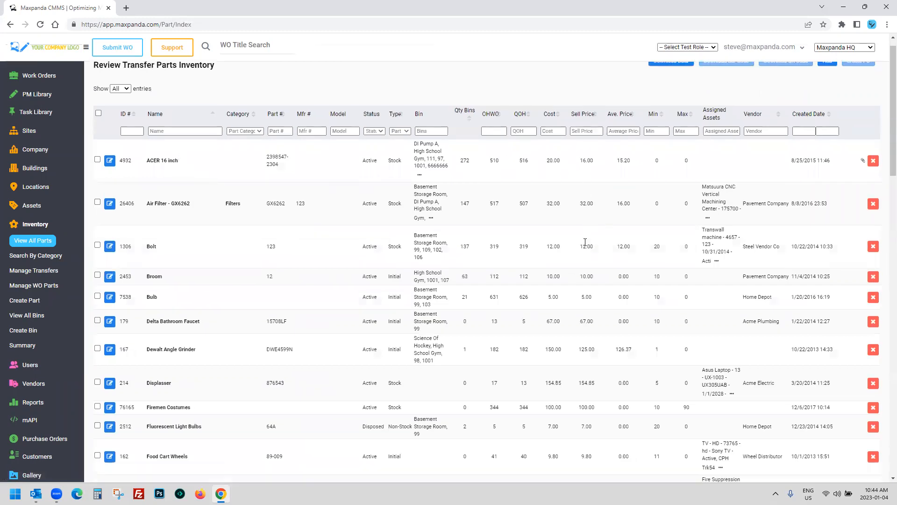
Step: Collapse Inventory in the sidebar and return to the Work Orders list view
scroll(586, 242, down, 7)
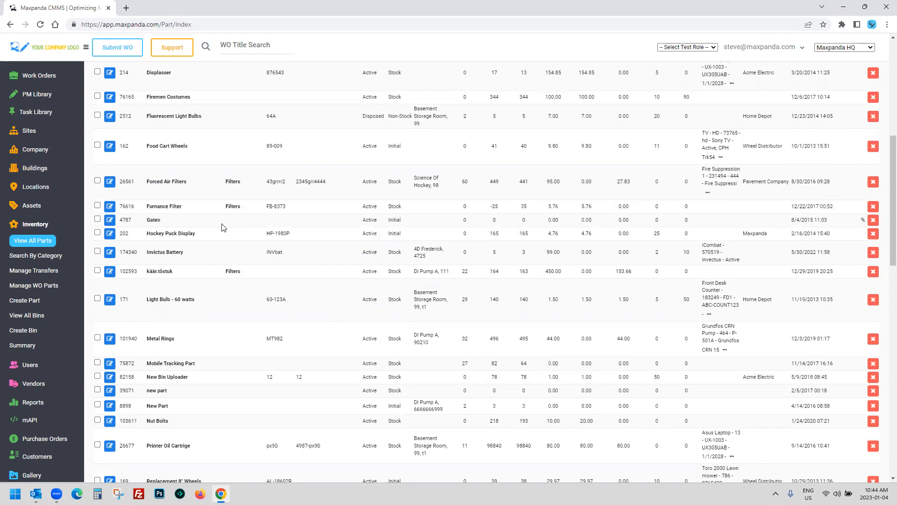
click(29, 224)
click(29, 80)
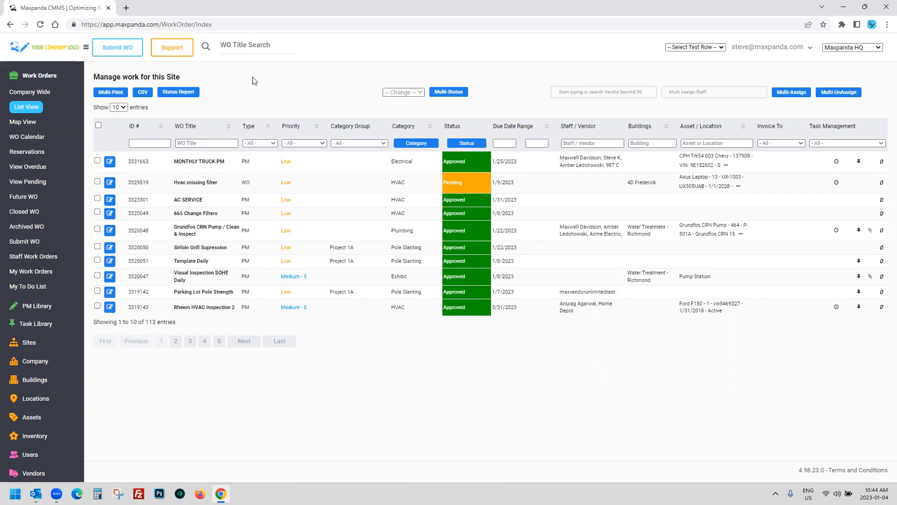
Step: Show approved work orders on Map View and open the Montana work order
click(23, 122)
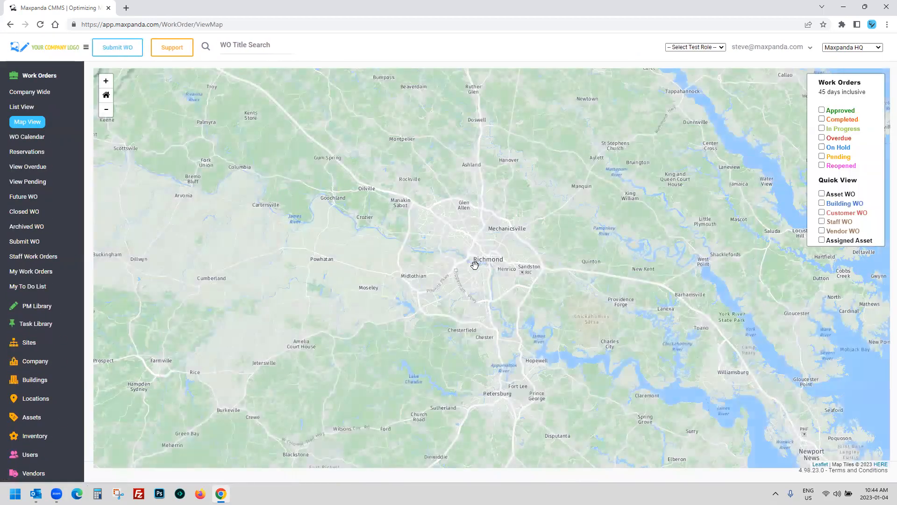
click(821, 111)
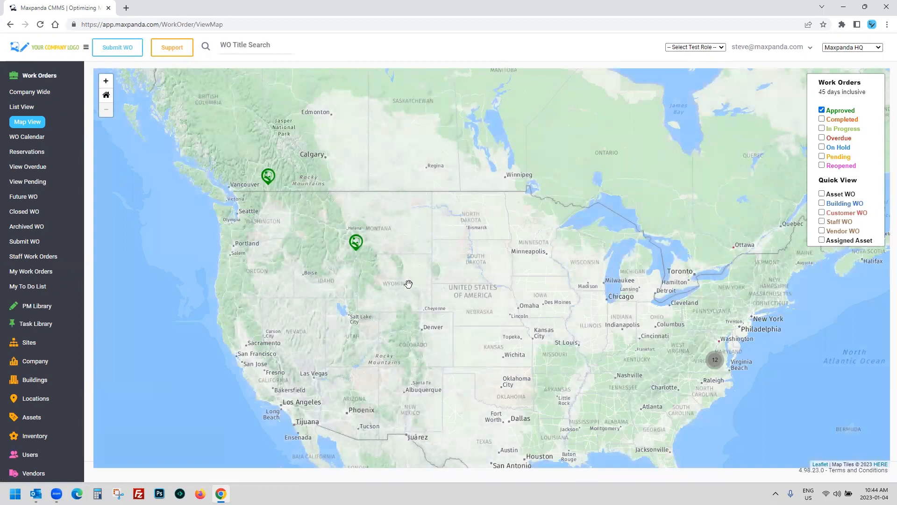
click(356, 243)
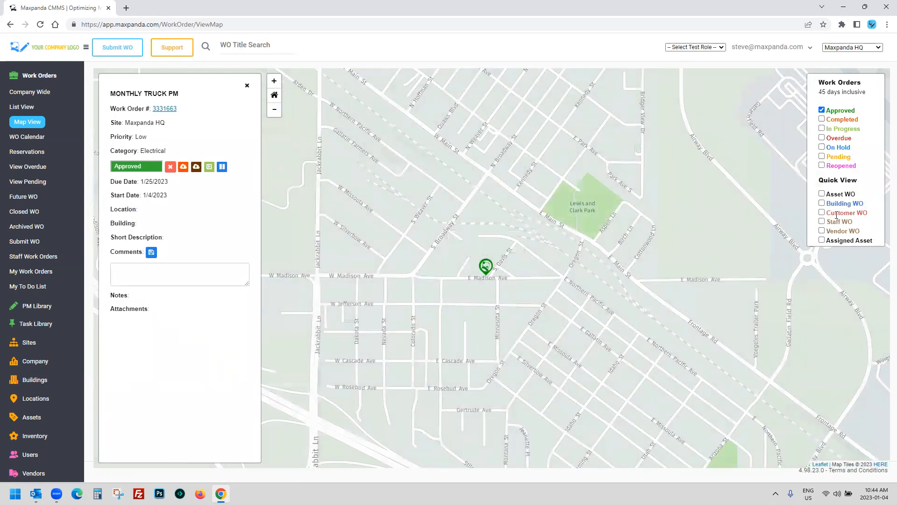
drag(827, 240, 882, 243)
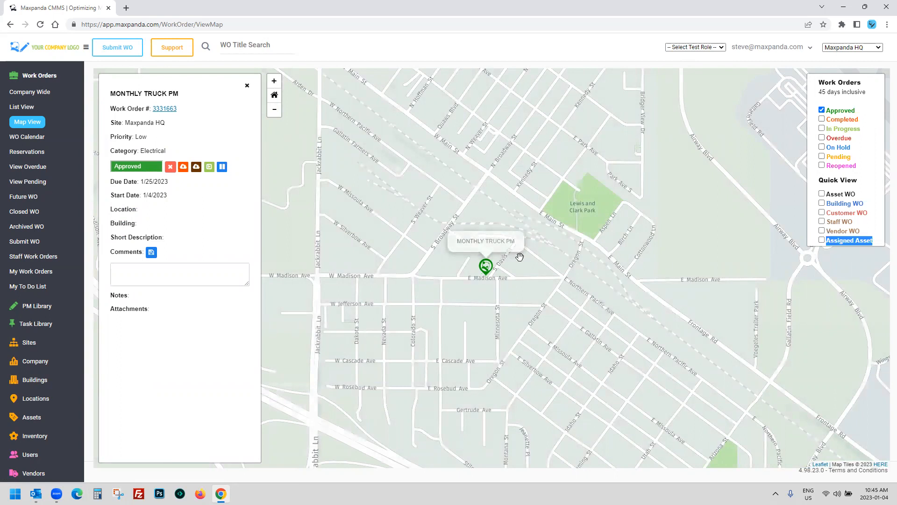
drag(520, 256, 560, 236)
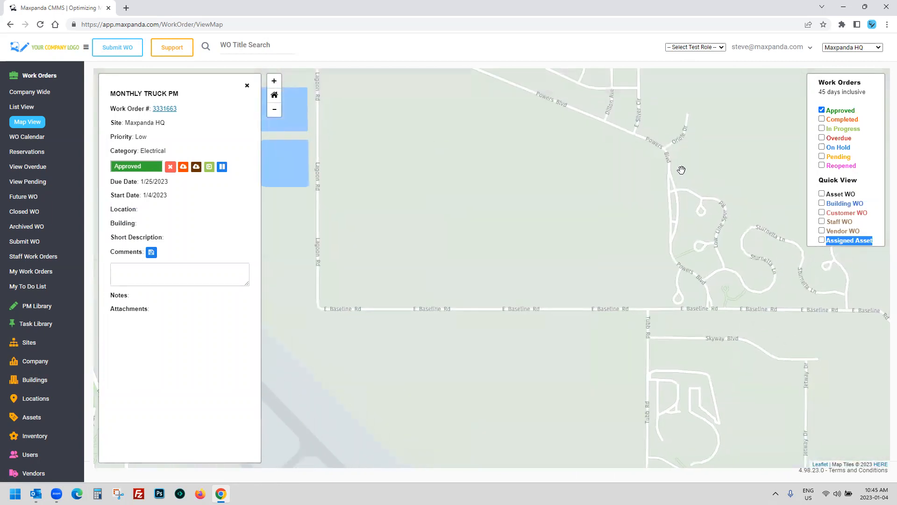
drag(831, 221, 855, 213)
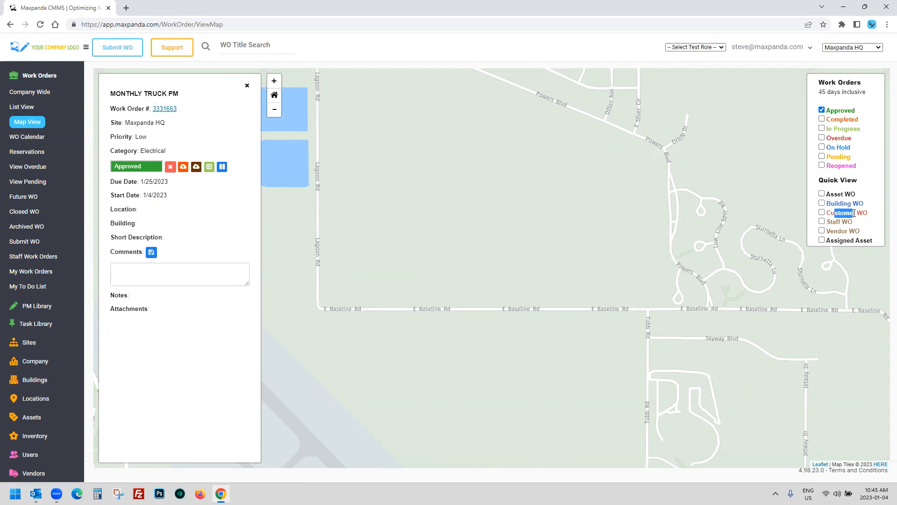
drag(573, 212, 515, 208)
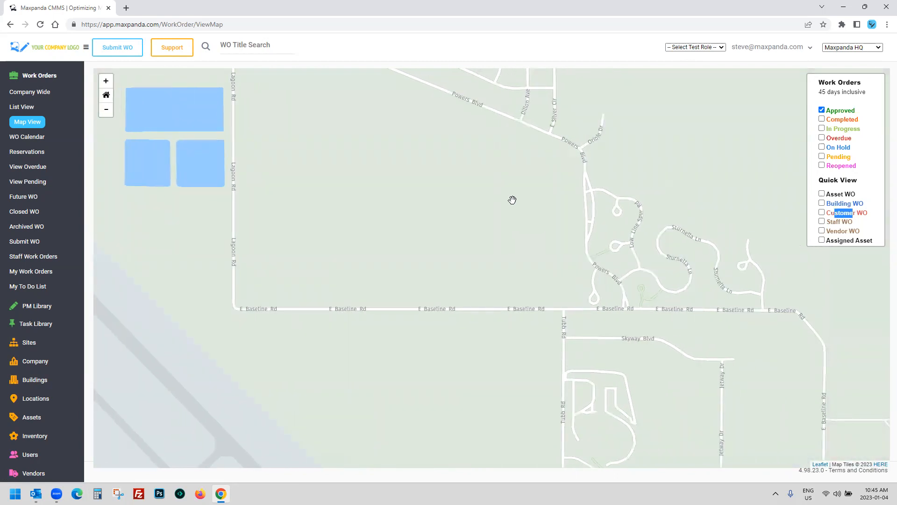
scroll(513, 191, down, 1)
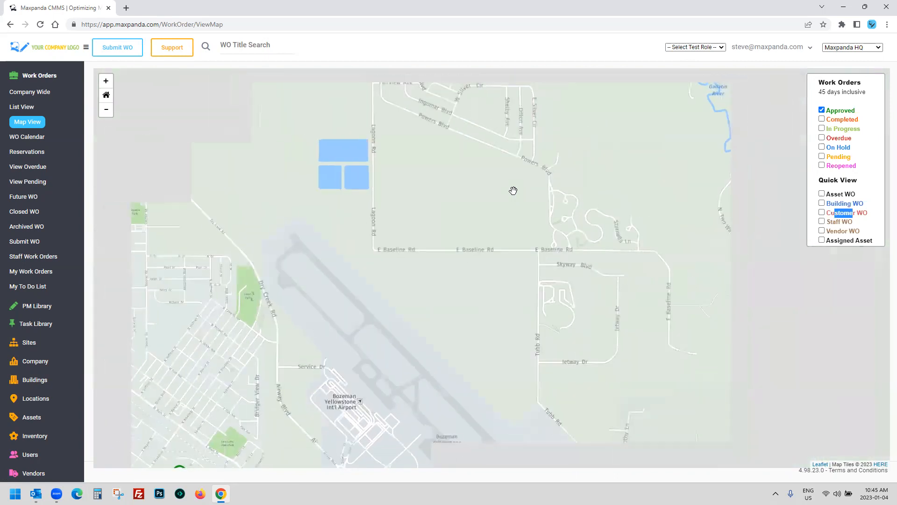
Step: Swap the map filter from Approved to Overdue, open the Montana marker, then go to WO Calendar
click(821, 110)
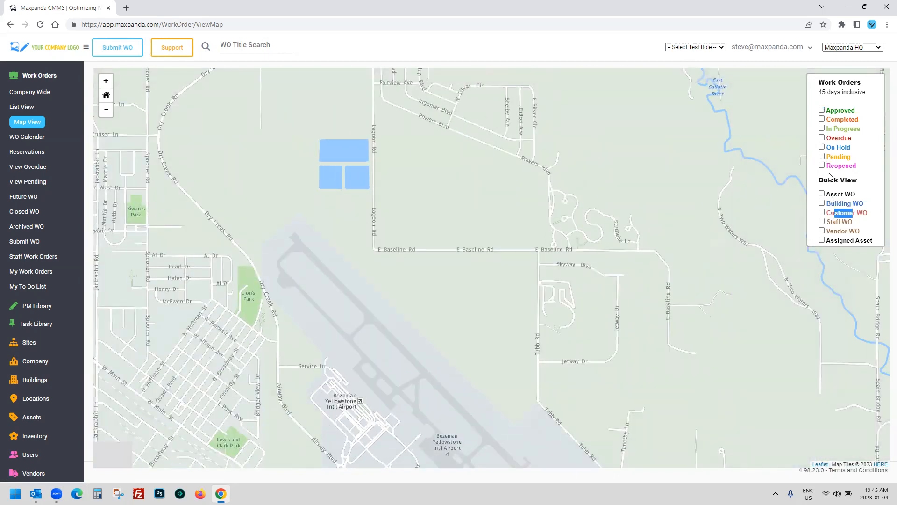
click(821, 137)
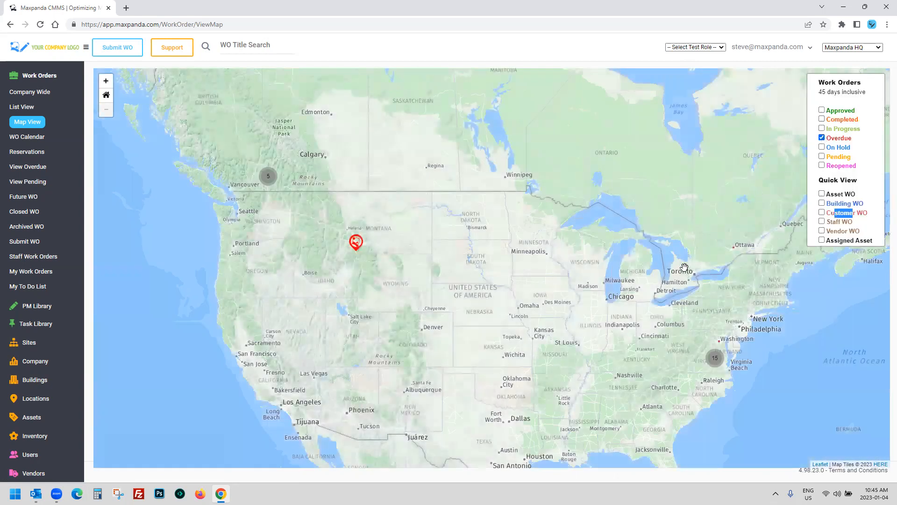
click(355, 242)
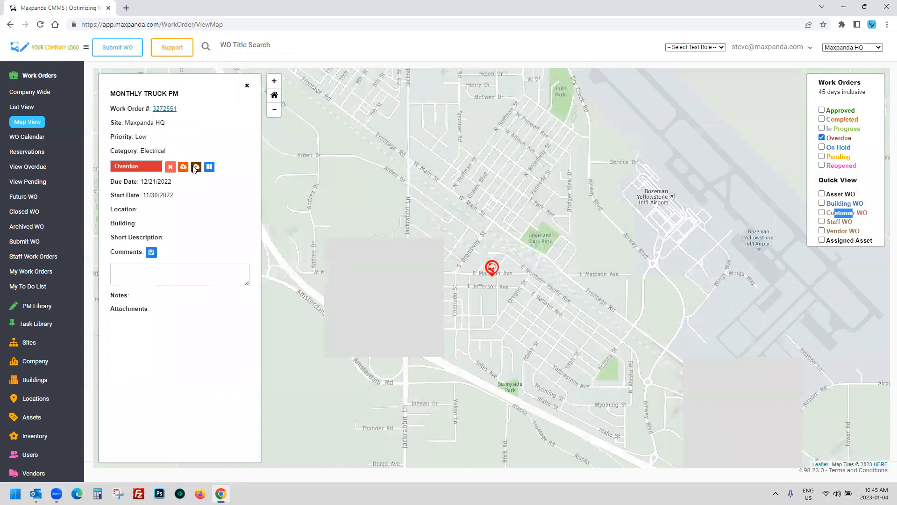
click(31, 137)
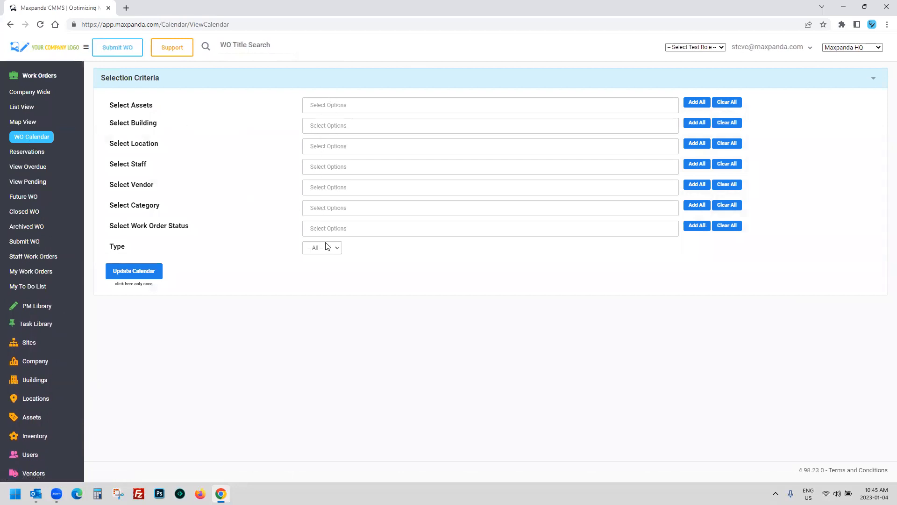
Step: Clear the staff filter, keep Type at -- All --, load the January 2023 calendar and hide the criteria
click(328, 167)
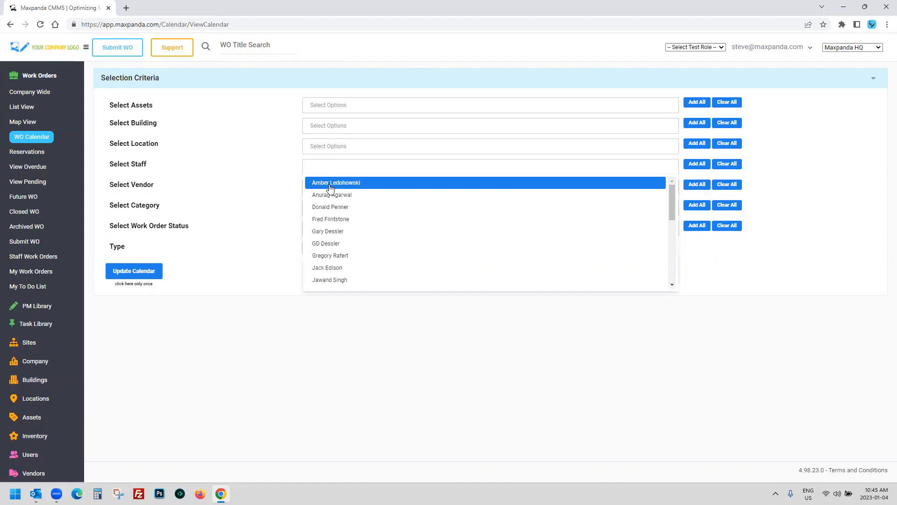
click(330, 183)
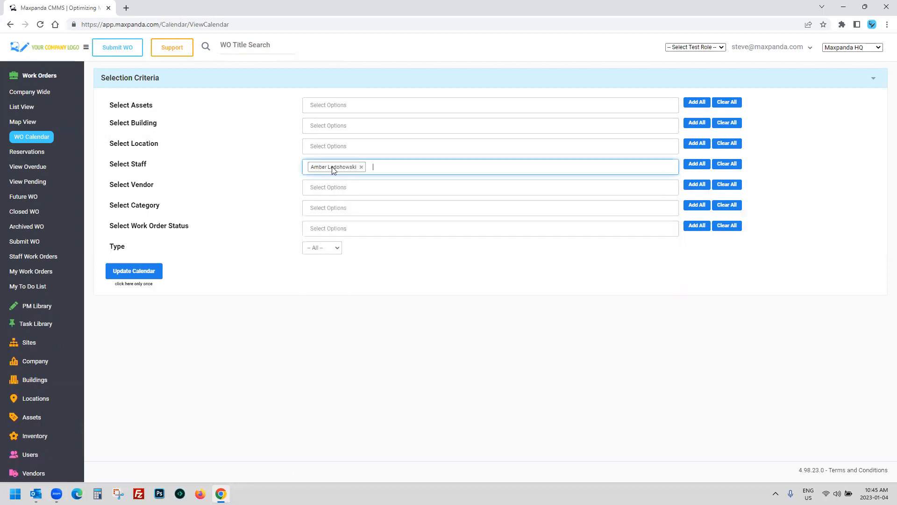
click(361, 167)
click(319, 247)
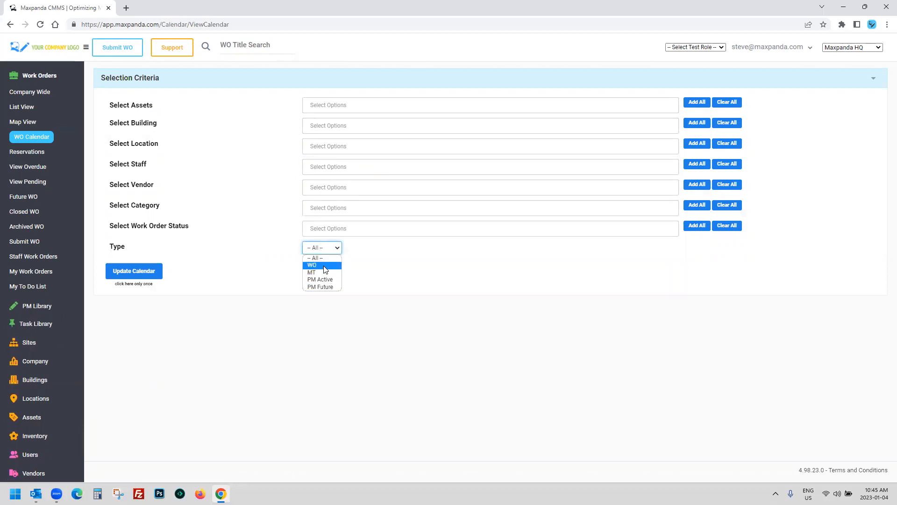
click(191, 262)
click(143, 272)
click(304, 74)
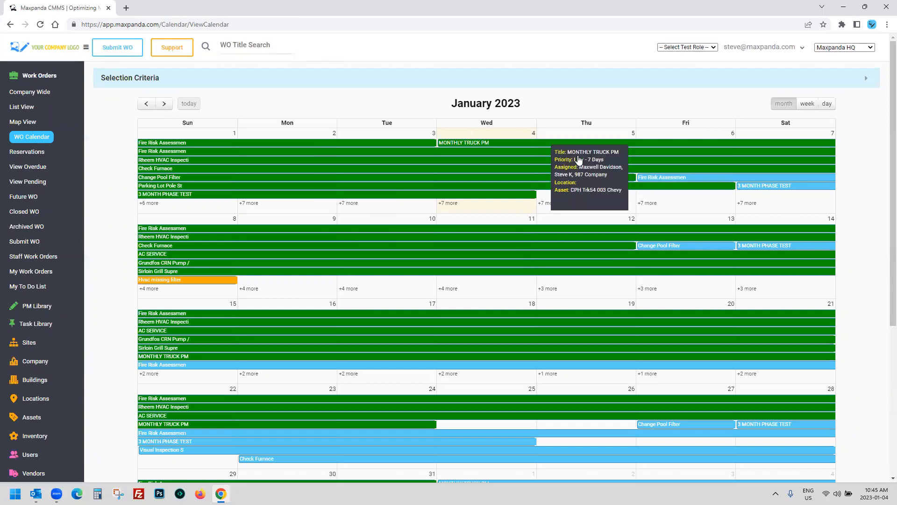
scroll(707, 251, down, 2)
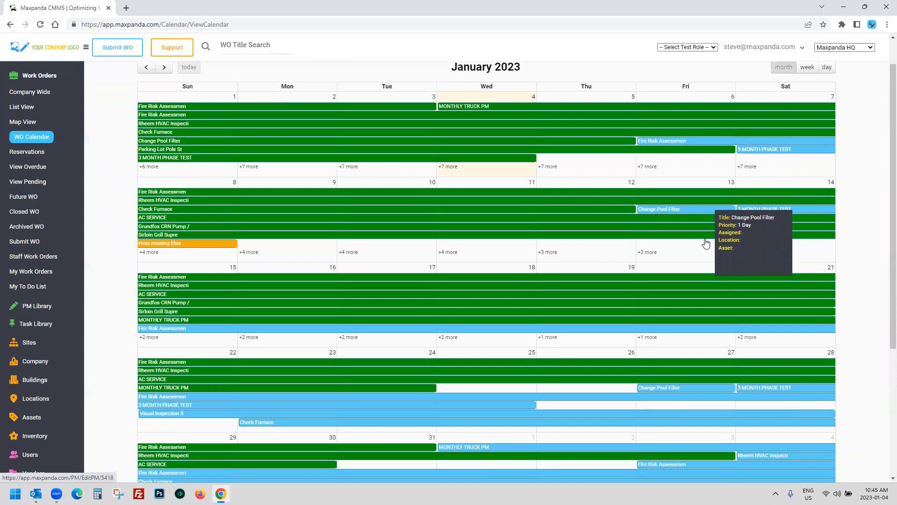
scroll(569, 435, down, 3)
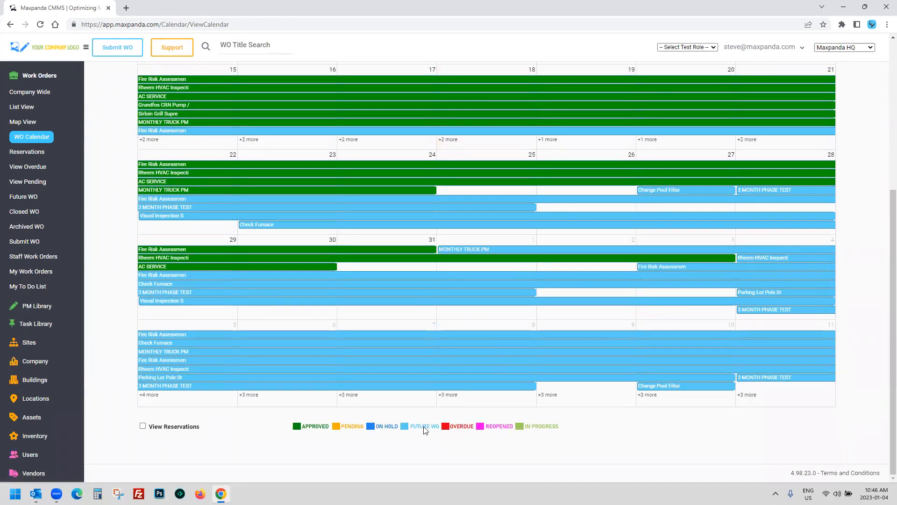
scroll(425, 430, up, 4)
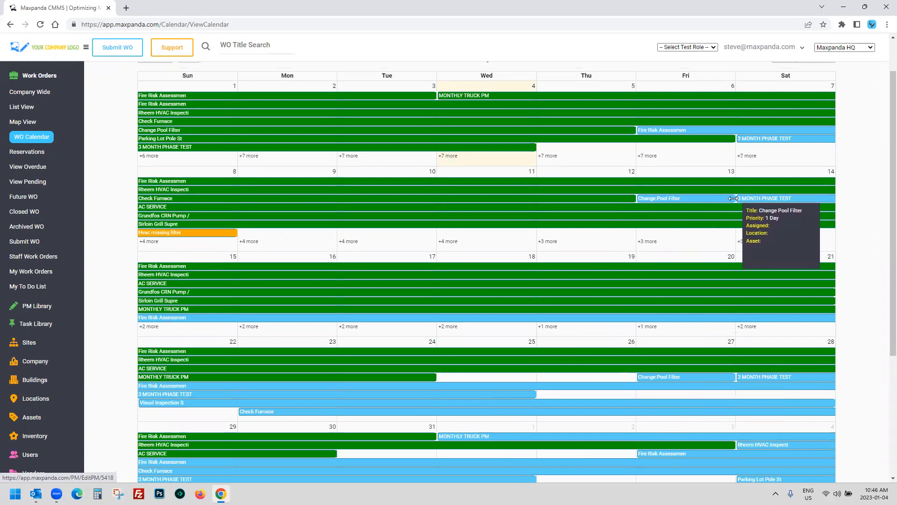
Step: Try moving Change Pool Filter to Thursday 12 but cancel, cycle week/day/month views, and go back to December 2022
drag(733, 198, 307, 333)
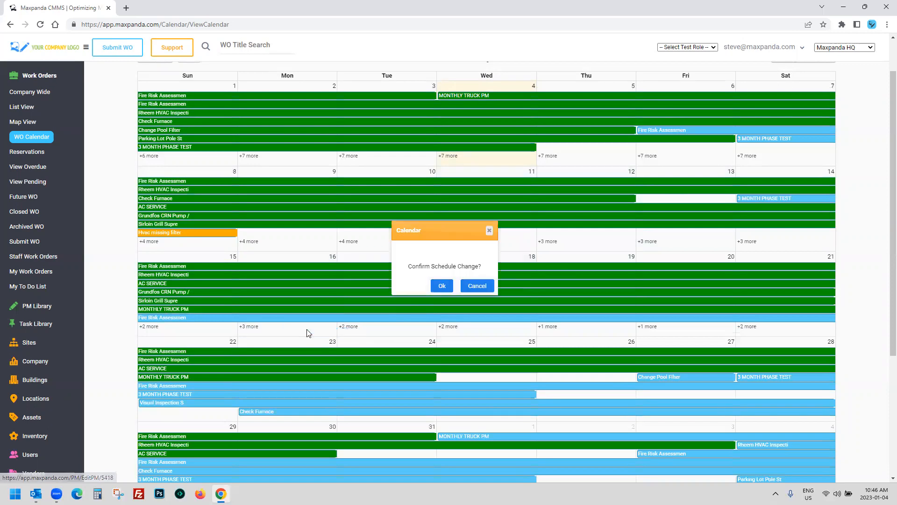
click(477, 286)
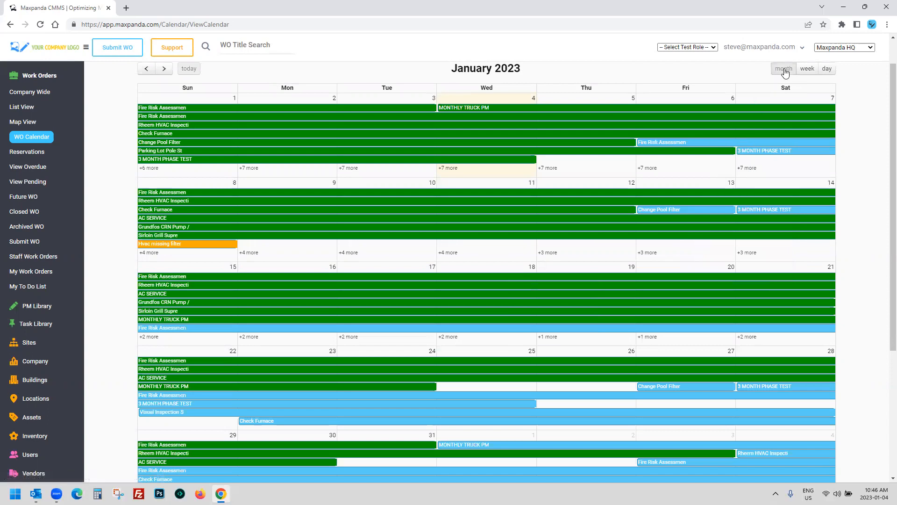
click(807, 69)
click(827, 69)
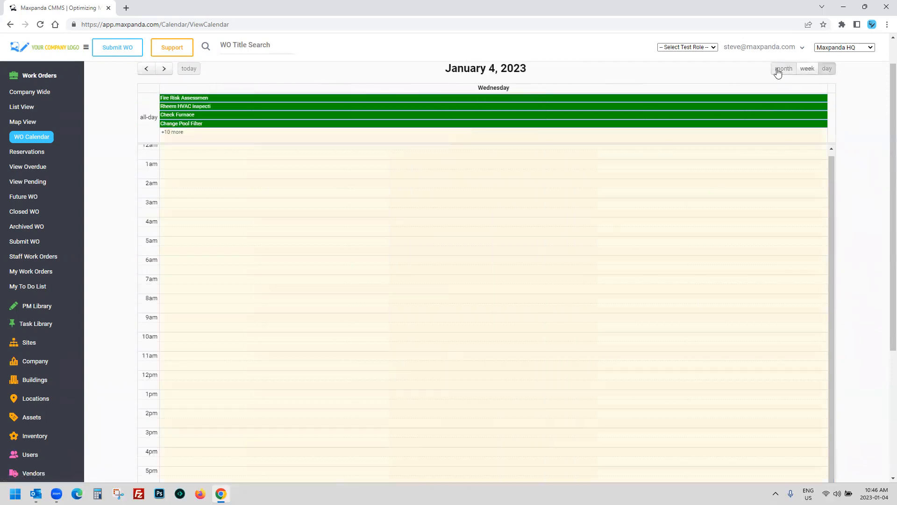
click(781, 69)
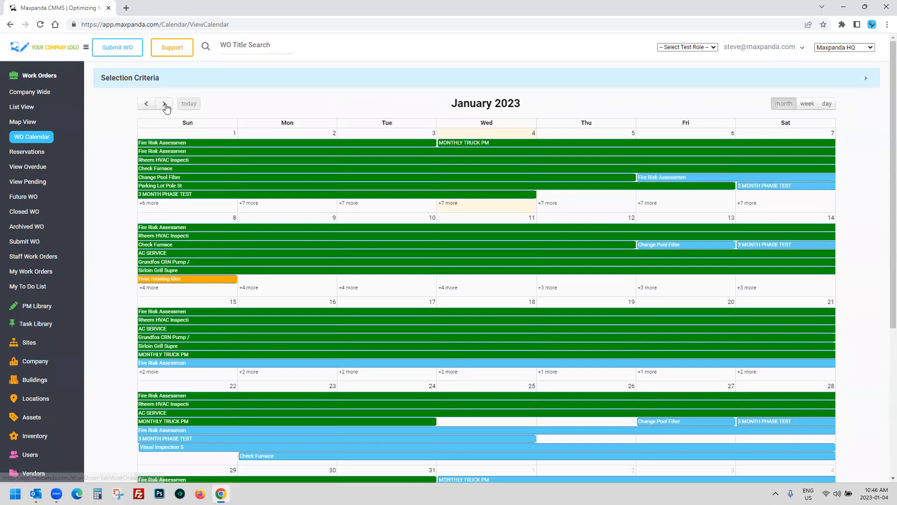
click(147, 104)
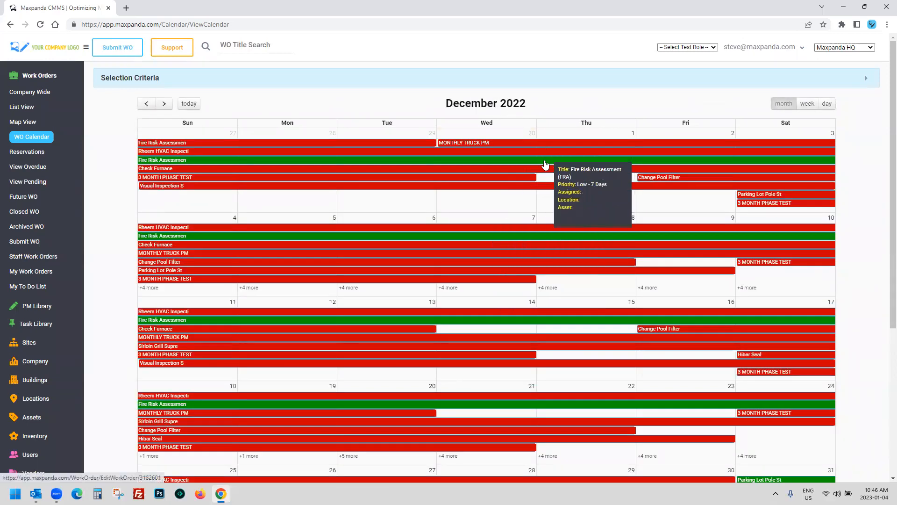
Step: Open the work-order List View, collapse Work Orders, and open PM Library's 4. Review Active
scroll(529, 206, down, 2)
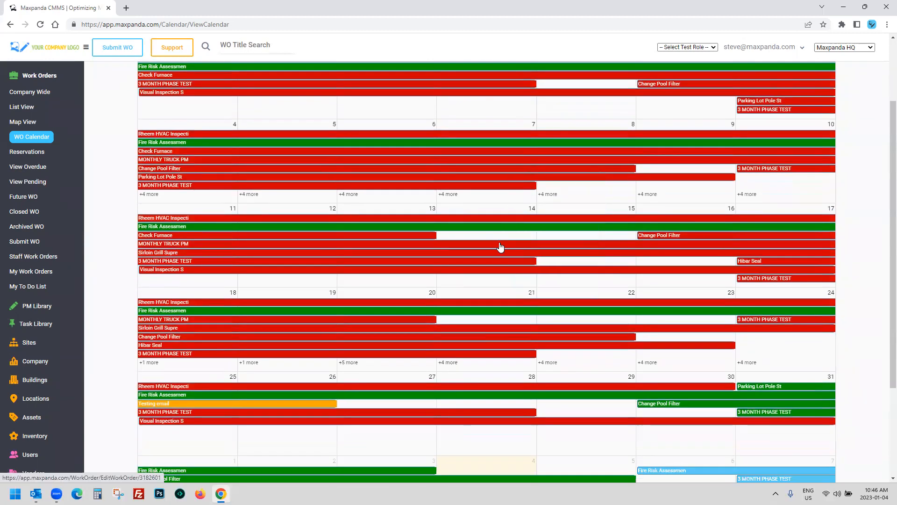
scroll(497, 281, down, 1)
scroll(497, 281, up, 4)
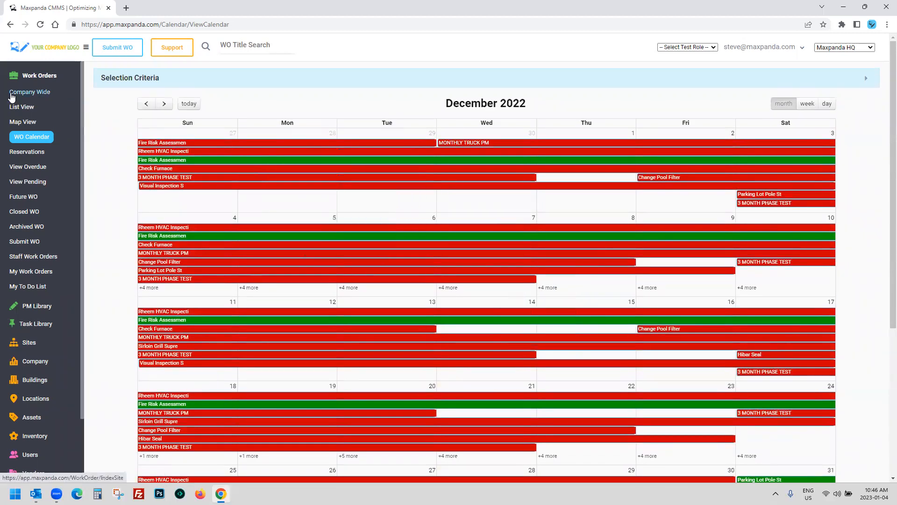
click(17, 106)
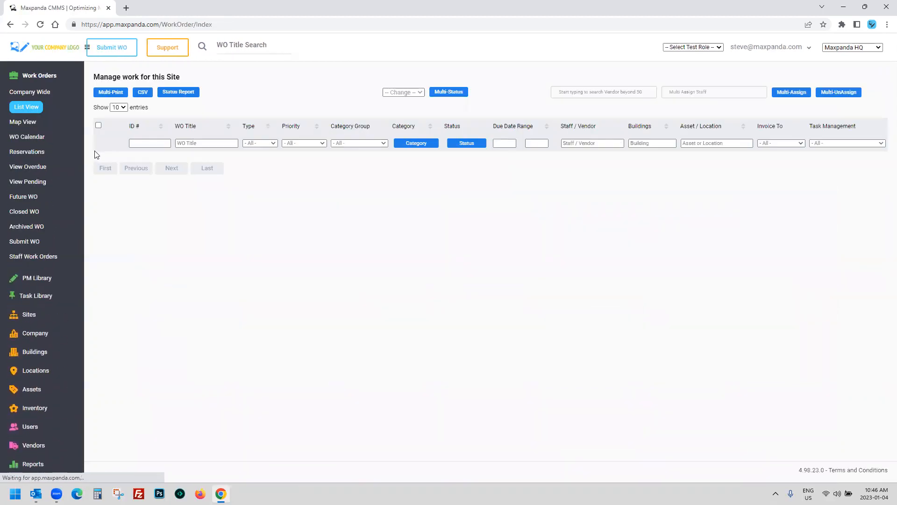
click(39, 75)
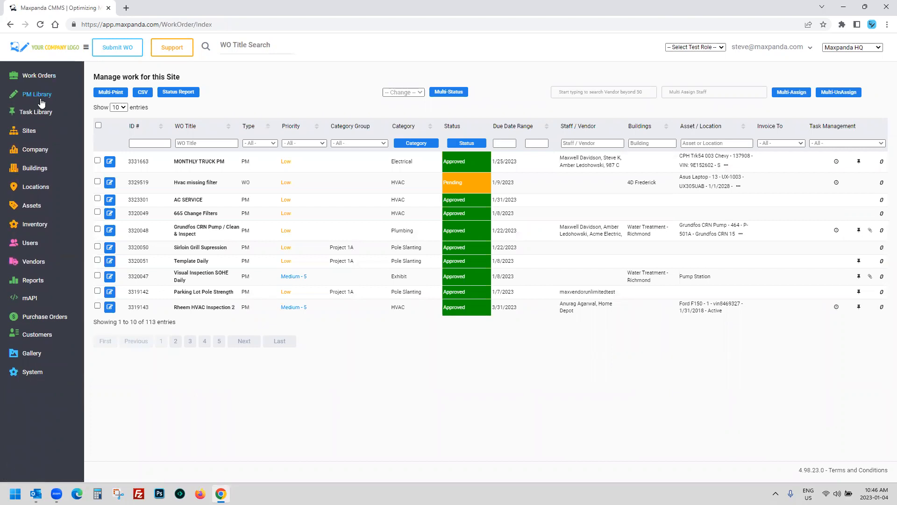
click(41, 100)
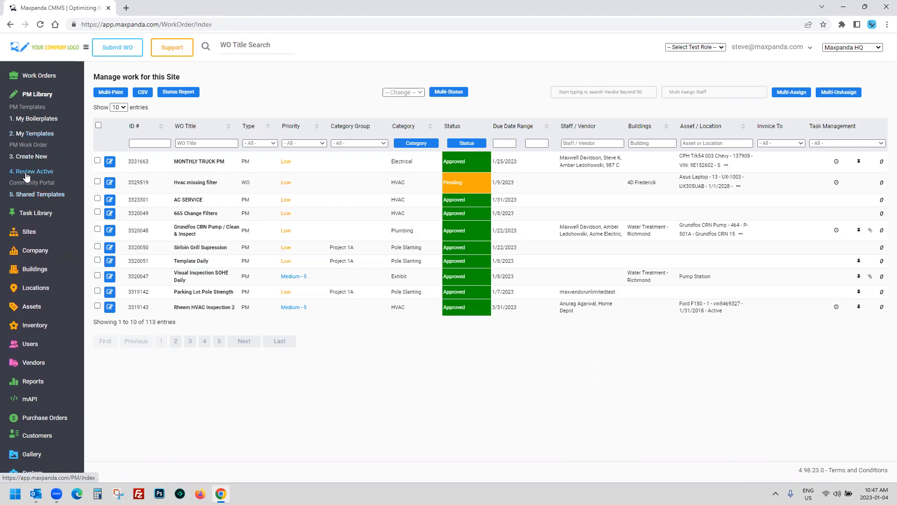
click(27, 173)
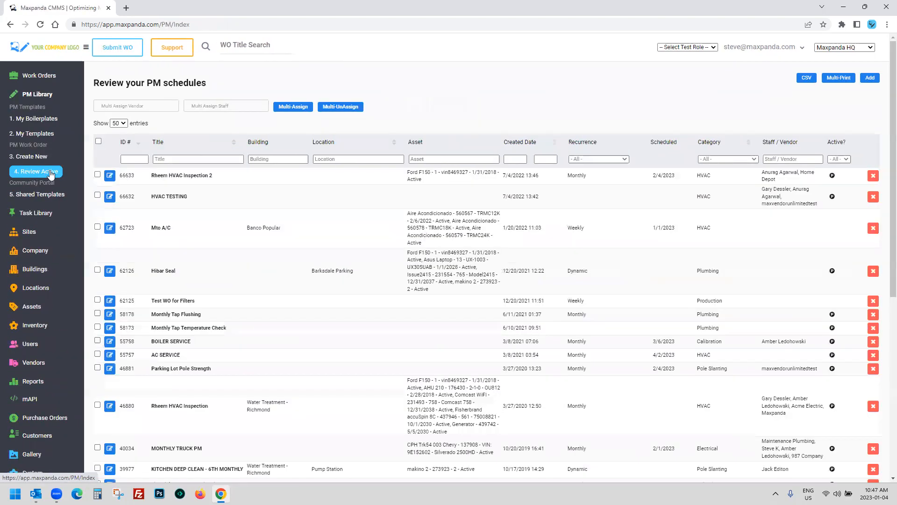
Step: Open PM 188, Grundfos CRN Pump / Clean & Inspect, and expand its seven-task Tasks section
scroll(241, 265, down, 7)
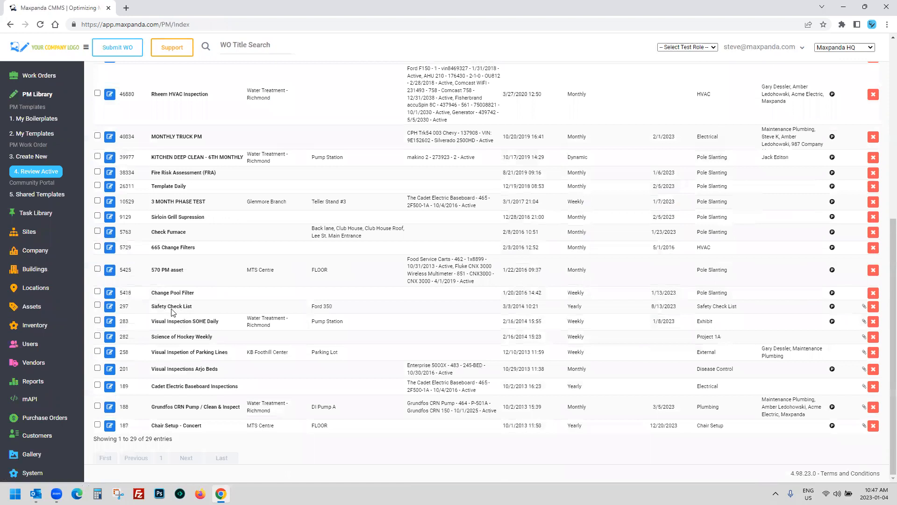
drag(149, 406, 381, 417)
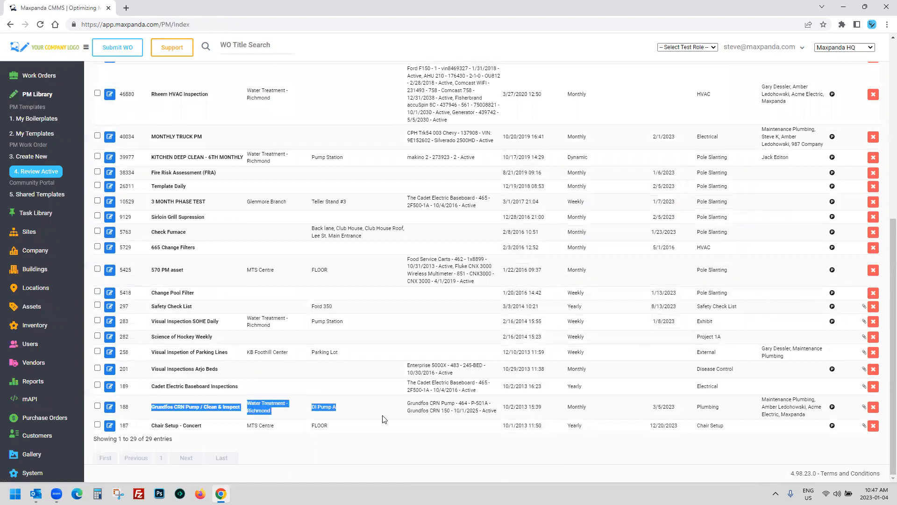
click(109, 406)
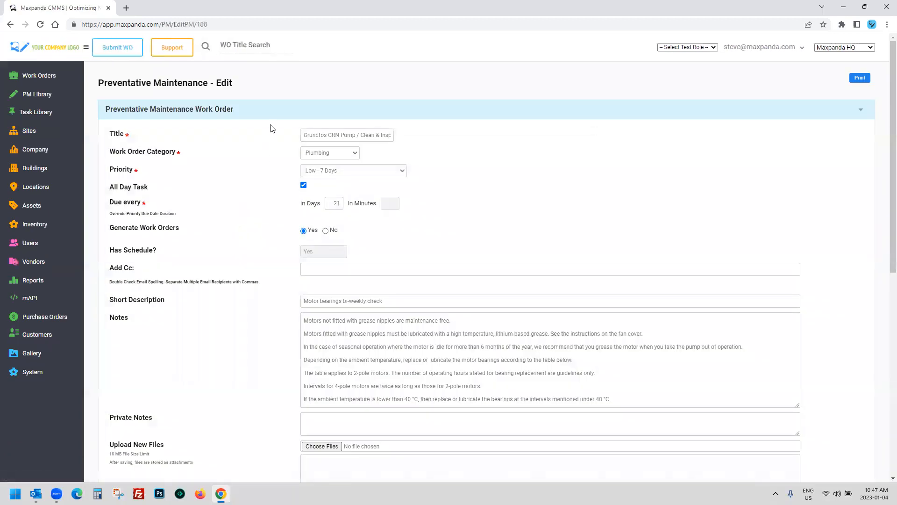
click(274, 109)
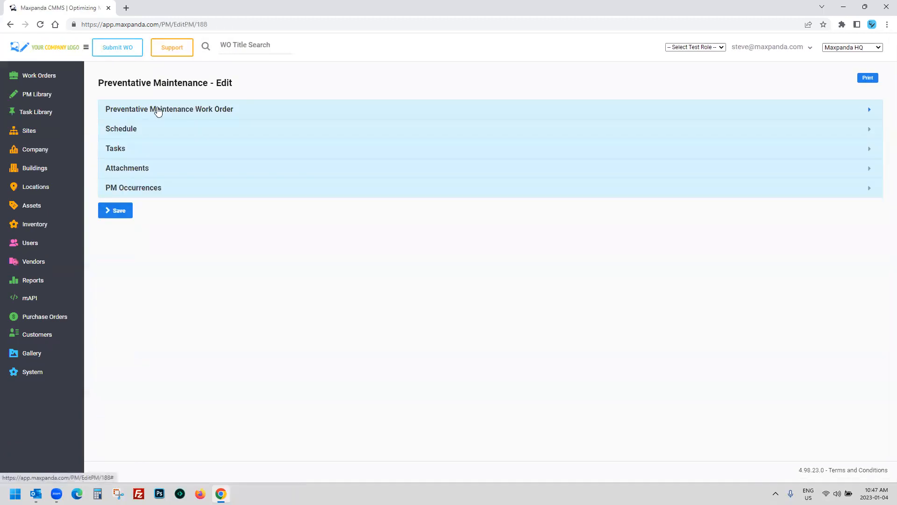
click(119, 151)
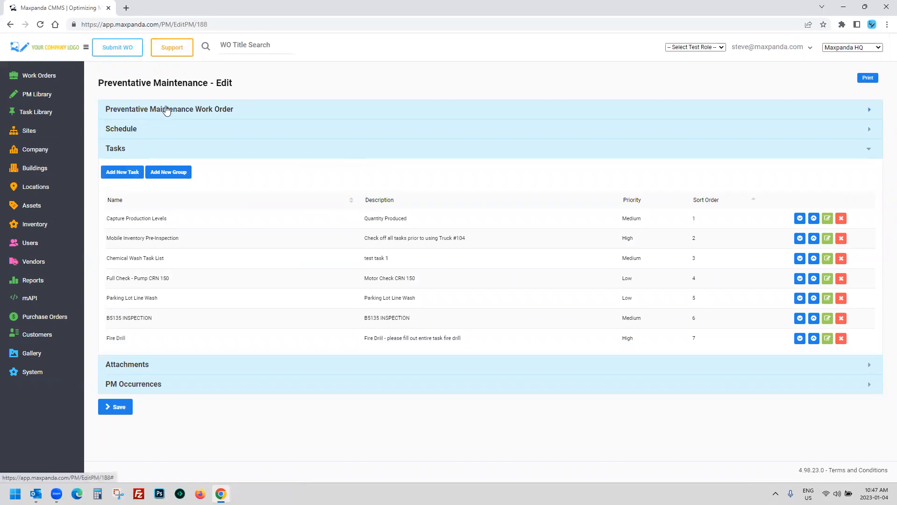
drag(106, 218, 405, 329)
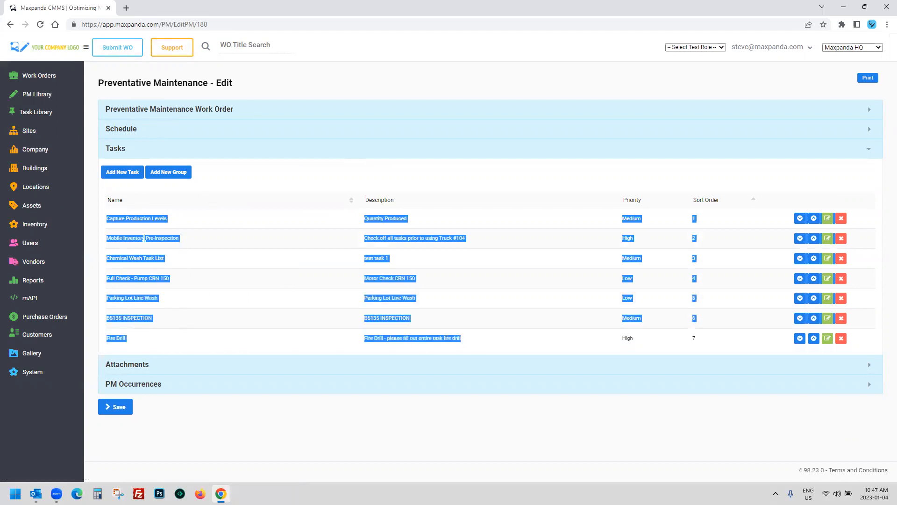
click(175, 348)
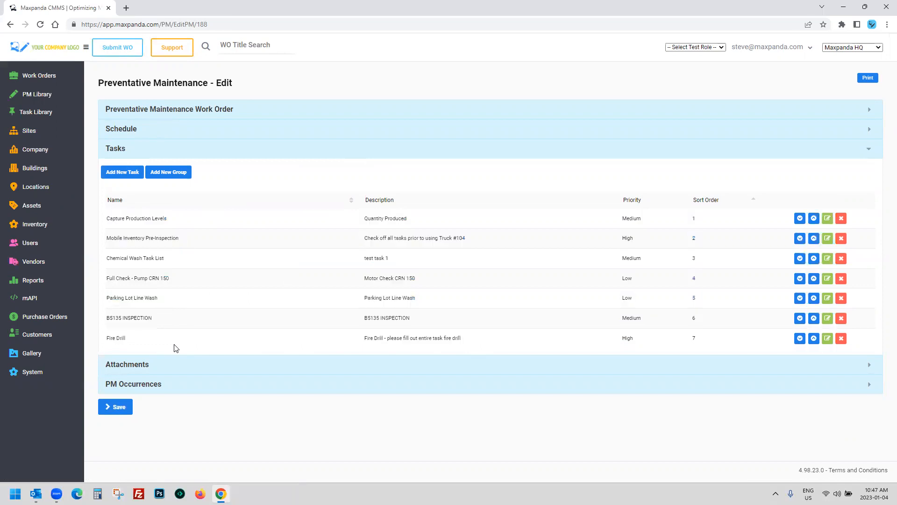
Step: Review the PM's five attachments, preview the bottoms-bridge-2 photo, then re-expand the details form
click(134, 365)
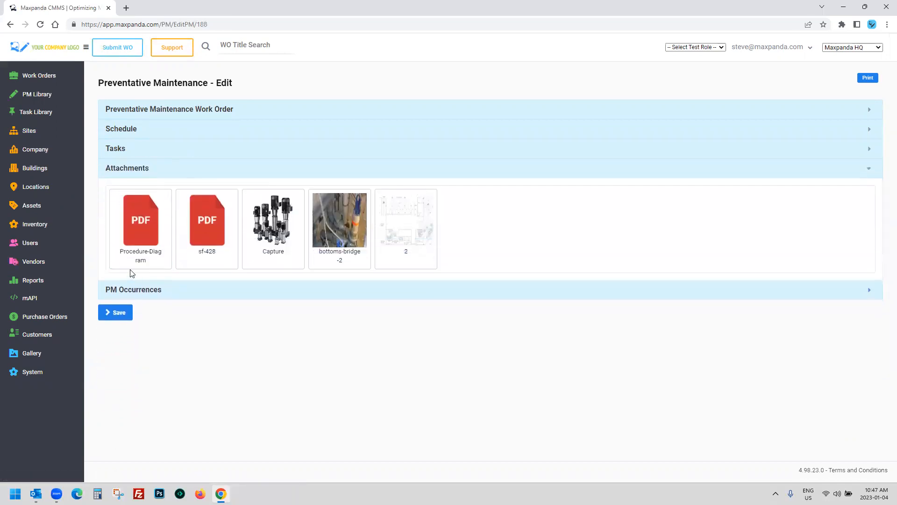
mouse_move(119, 244)
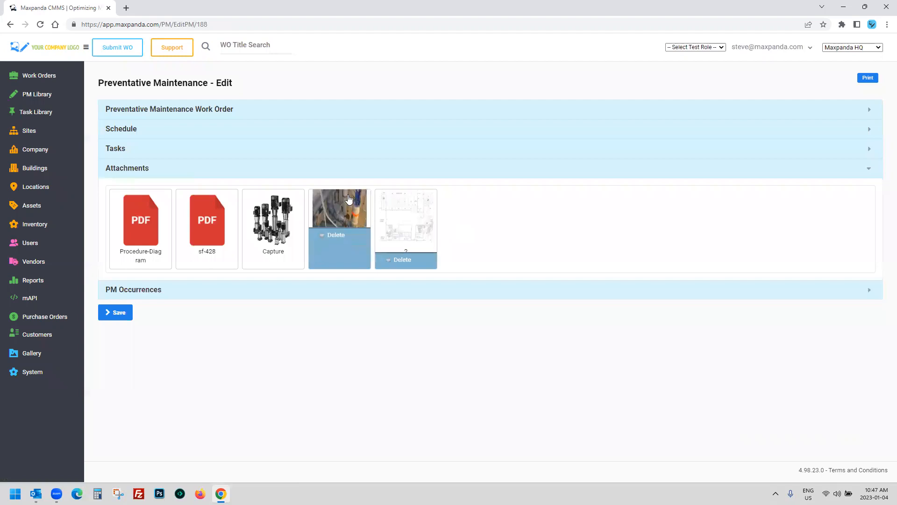
click(349, 210)
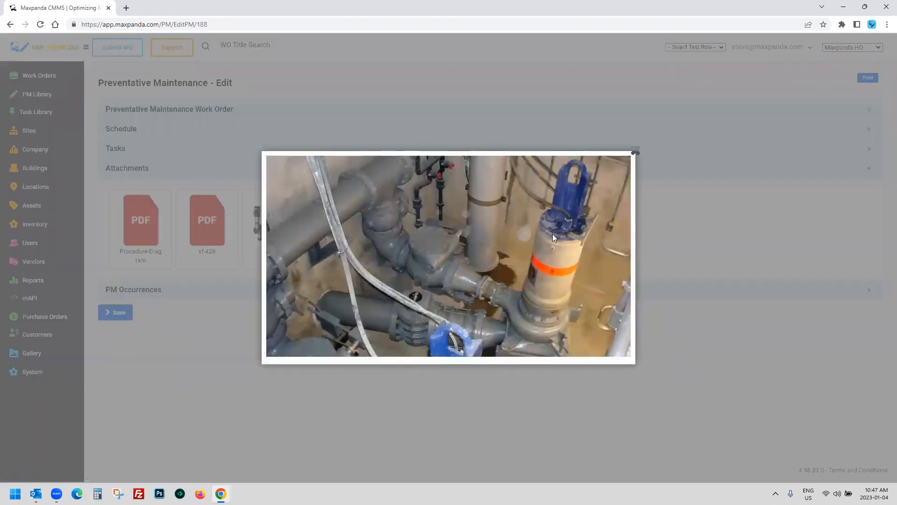
click(629, 156)
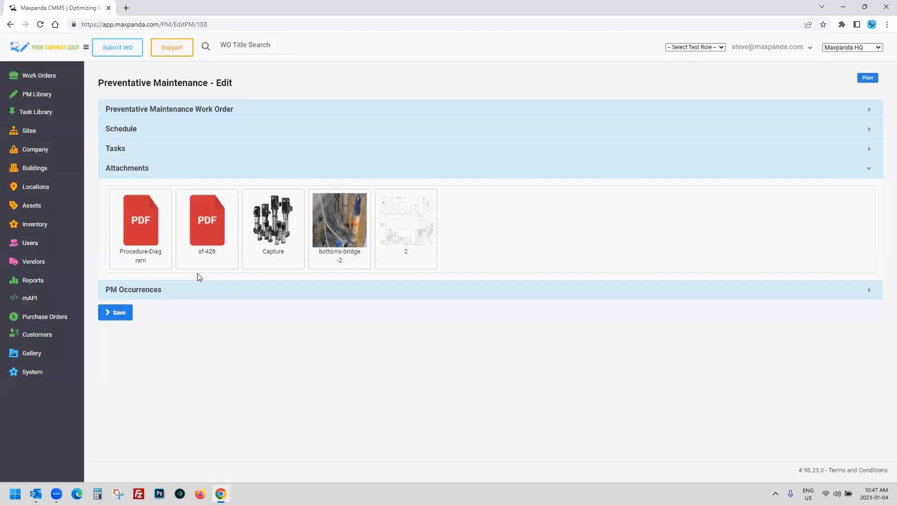
click(165, 112)
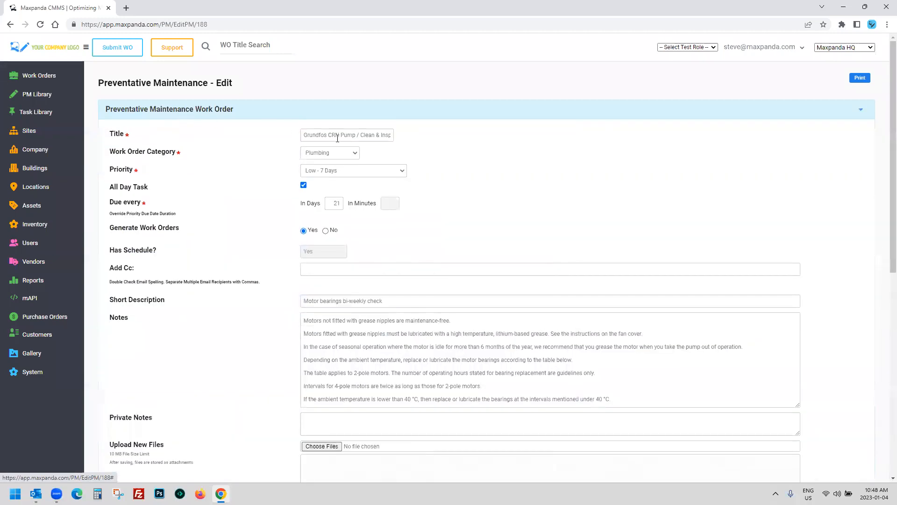
Step: Set the PM's priority to Warranty - 30 Days
click(304, 135)
drag(344, 137, 463, 142)
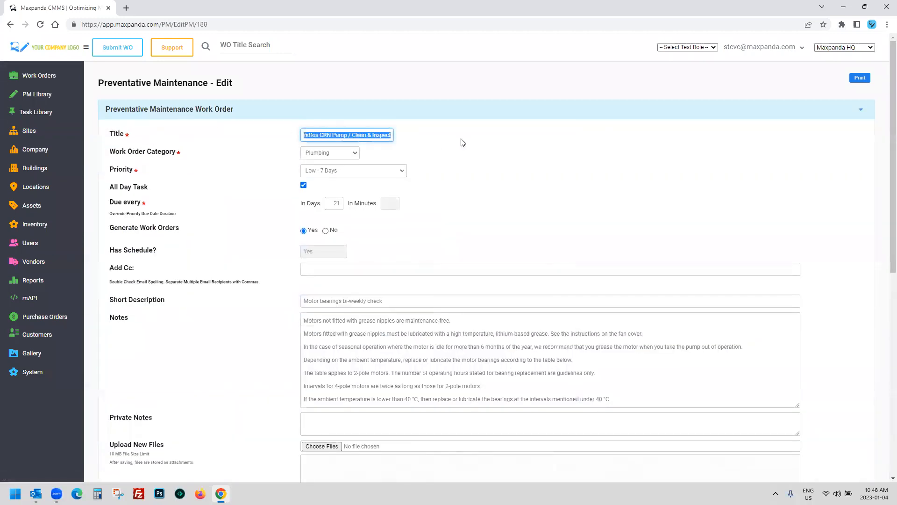
click(341, 171)
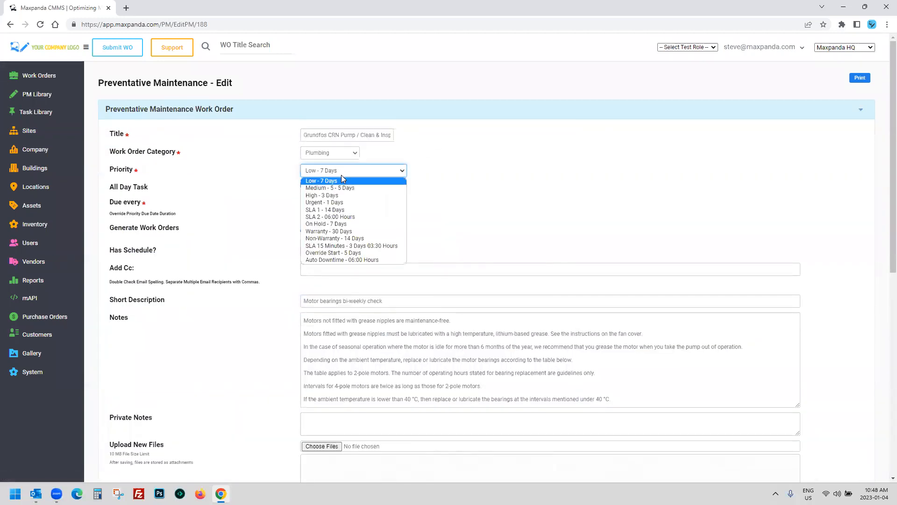
click(350, 231)
Step: Change the Due every In Days value to 7
drag(329, 202, 340, 203)
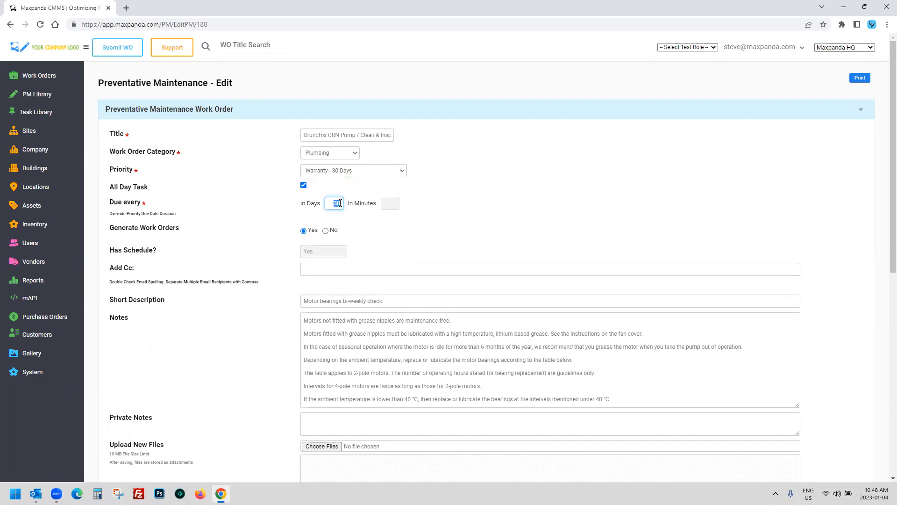
click(401, 216)
drag(329, 203, 349, 209)
text(4)
click(469, 207)
drag(336, 201, 347, 200)
text(7)
click(463, 203)
Step: Review the rest of the form: notes, attachments, parts and vendors Acme Electric and Maxpanda
scroll(242, 252, down, 2)
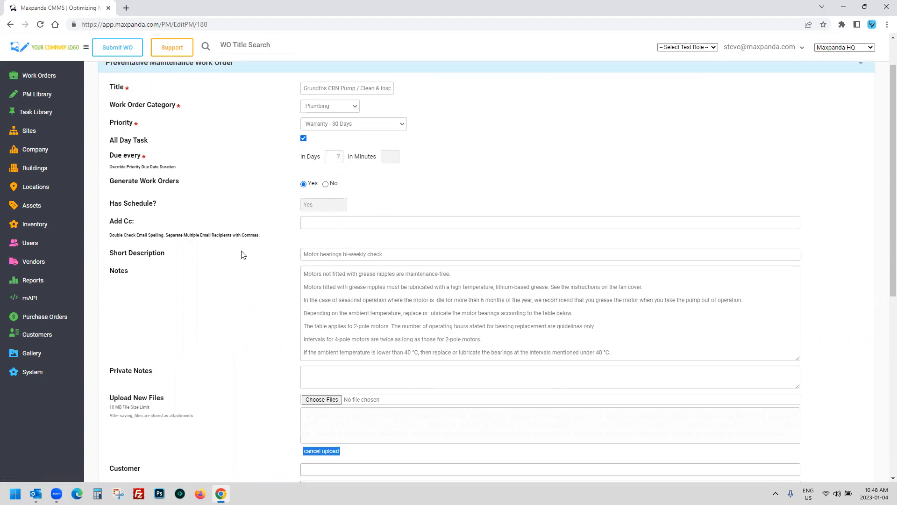
drag(304, 227, 622, 305)
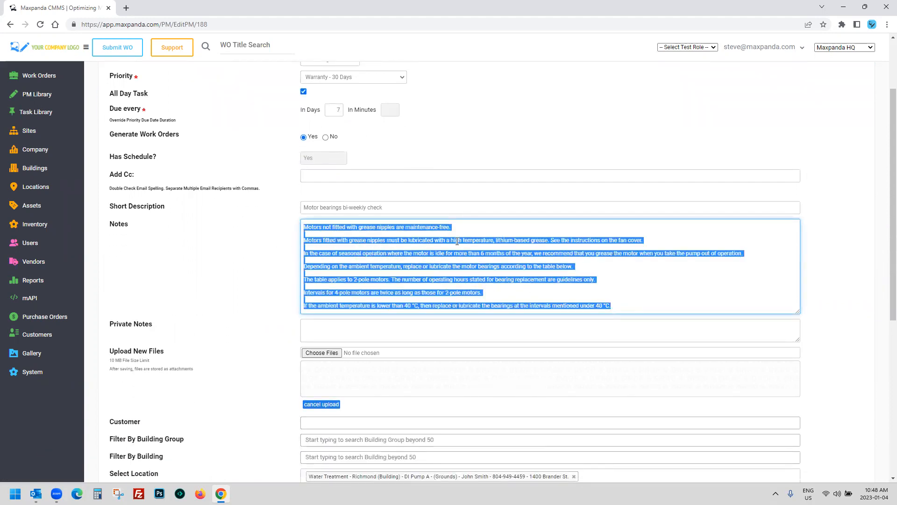
scroll(218, 273, down, 3)
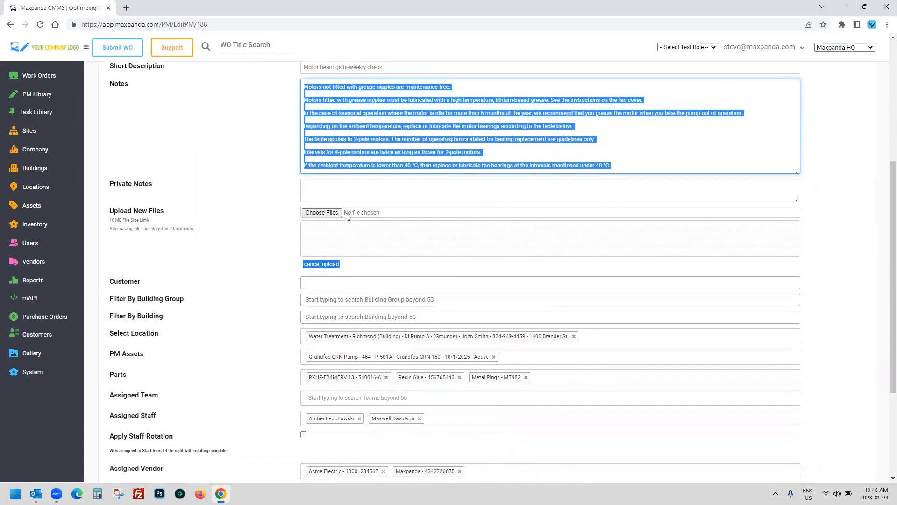
scroll(251, 226, down, 3)
click(123, 388)
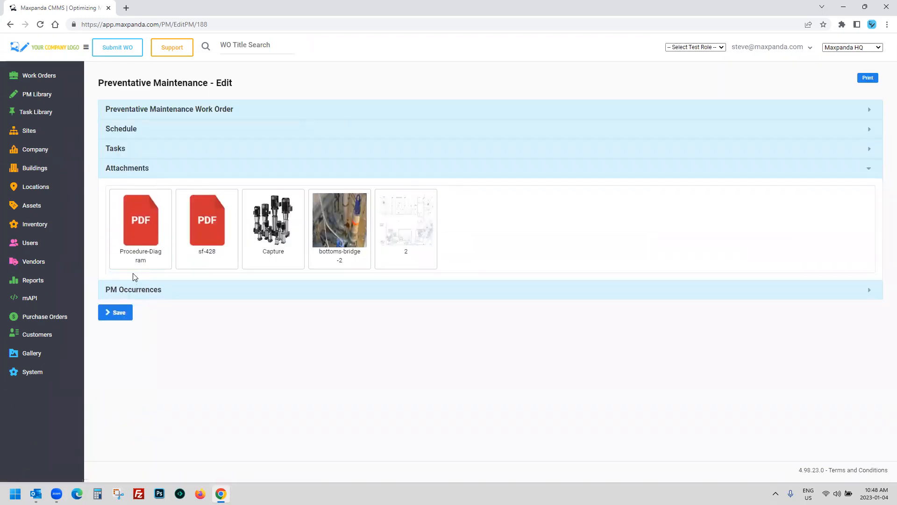
click(252, 110)
scroll(257, 232, down, 4)
scroll(260, 232, down, 2)
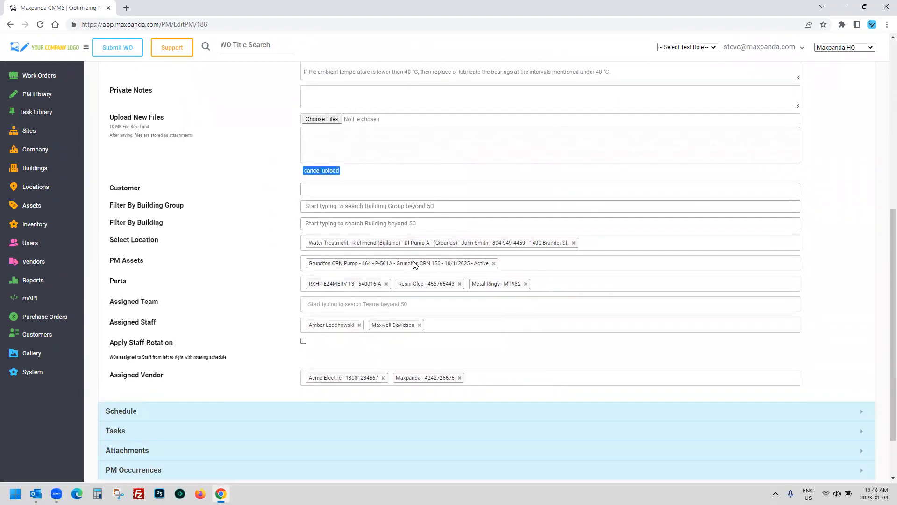
Step: Add Aire Acondicionado TRMC18K, Asus Laptop, the bar chair and Aire Acondicionado TRMC24K as PM assets
click(511, 263)
click(430, 283)
click(651, 265)
click(467, 315)
click(661, 273)
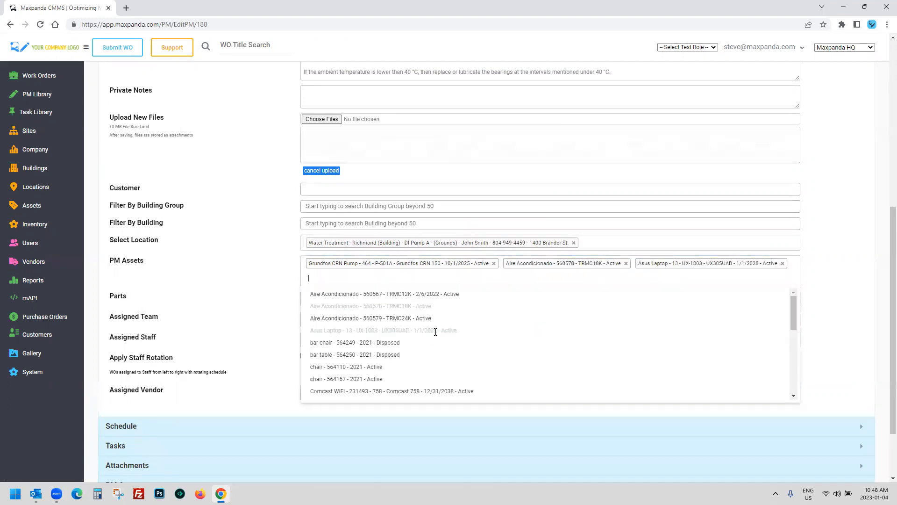
click(426, 343)
click(475, 283)
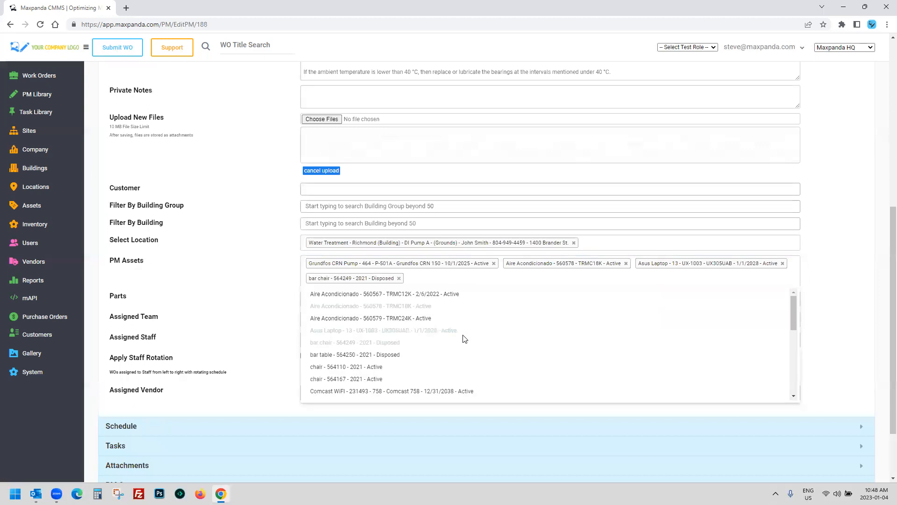
click(422, 318)
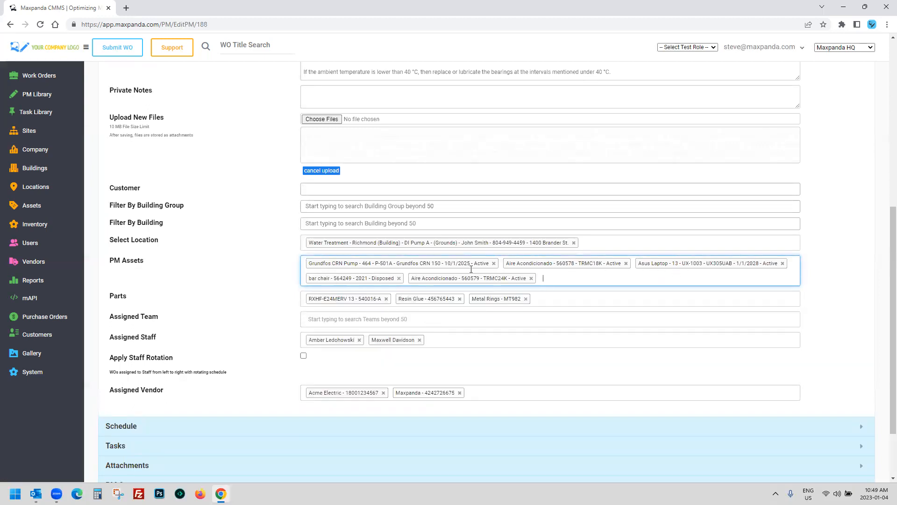
Step: Remove parts RXHF-E24MERV 13, Resin Glue and Metal Rings, enable staff rotation, and show the Schedule
click(386, 299)
click(369, 299)
click(362, 298)
scroll(261, 278, down, 2)
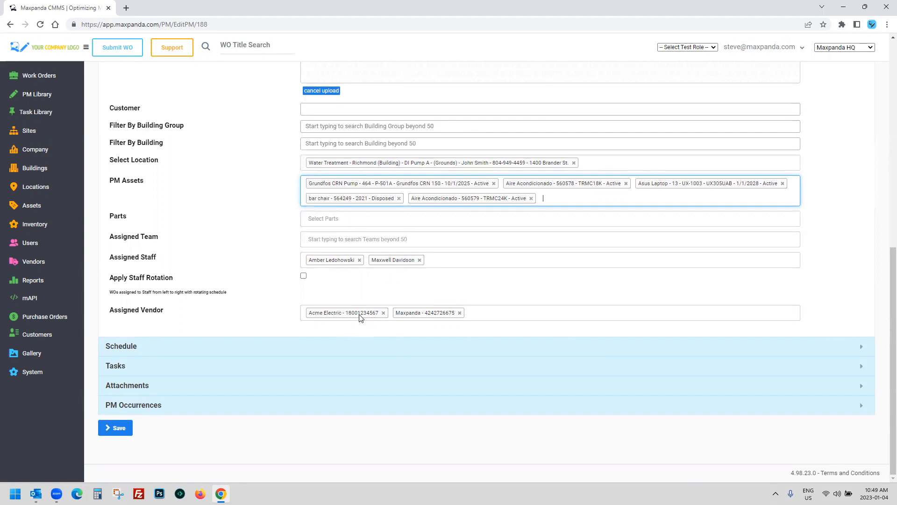
click(35, 75)
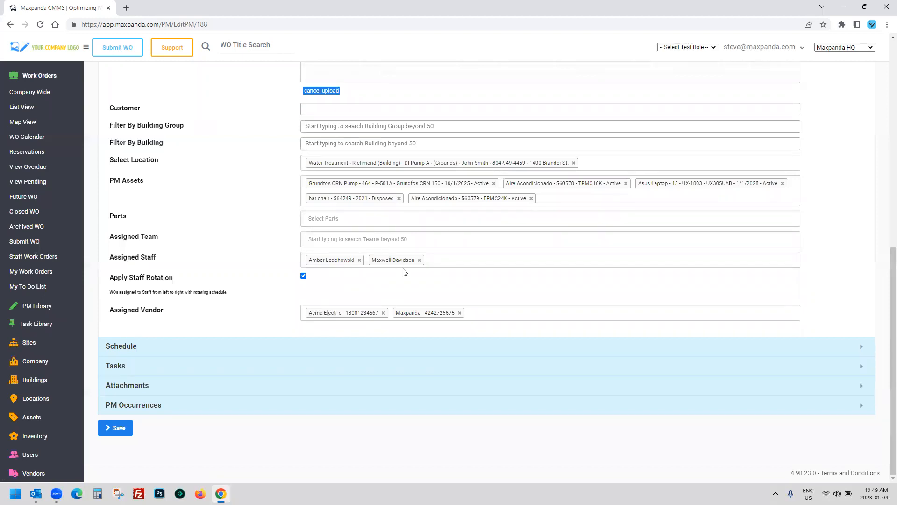
click(304, 276)
click(128, 345)
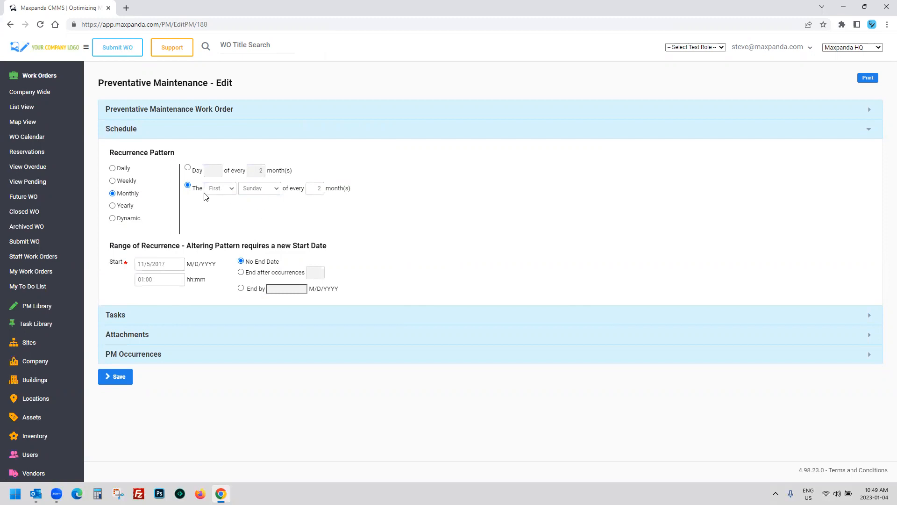
Step: Switch the PM's recurrence to Dynamic, 3 days after the last Completed or Closed Work Order
click(315, 187)
click(381, 231)
click(113, 219)
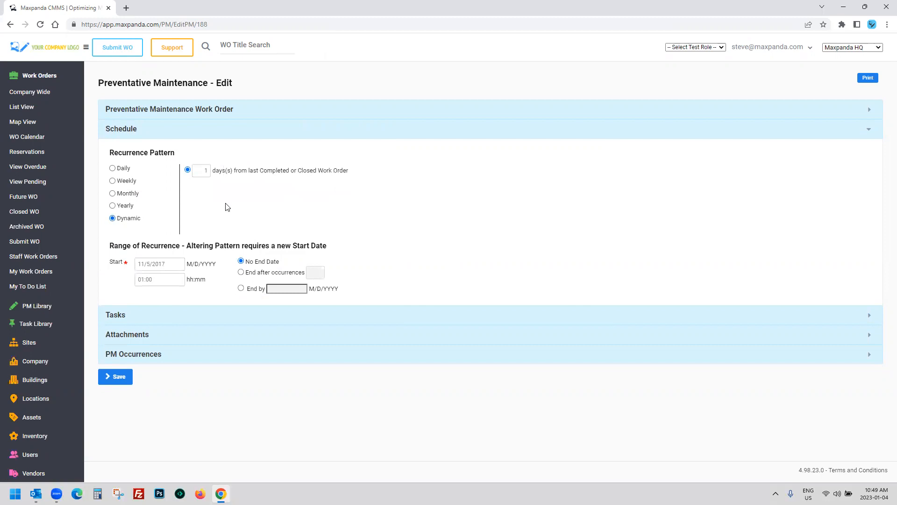
click(206, 170)
text(3)
double_click(206, 171)
drag(260, 171, 350, 175)
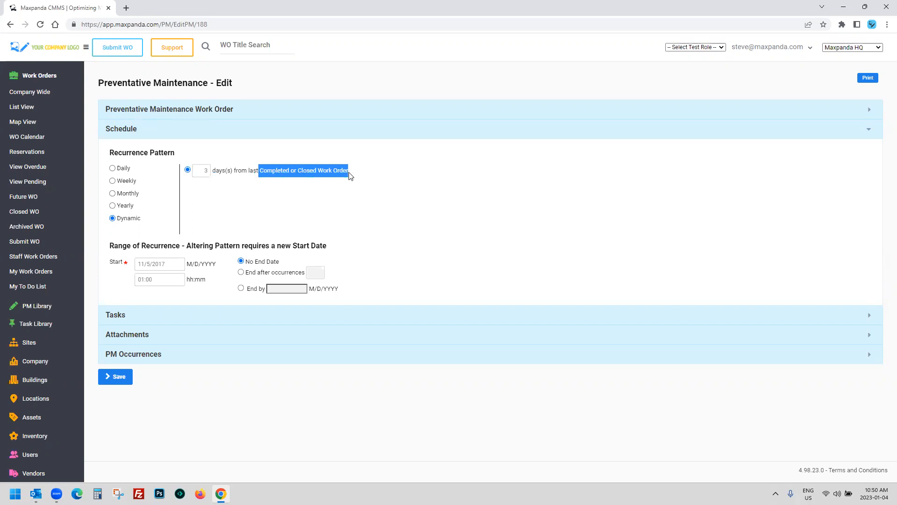
click(395, 216)
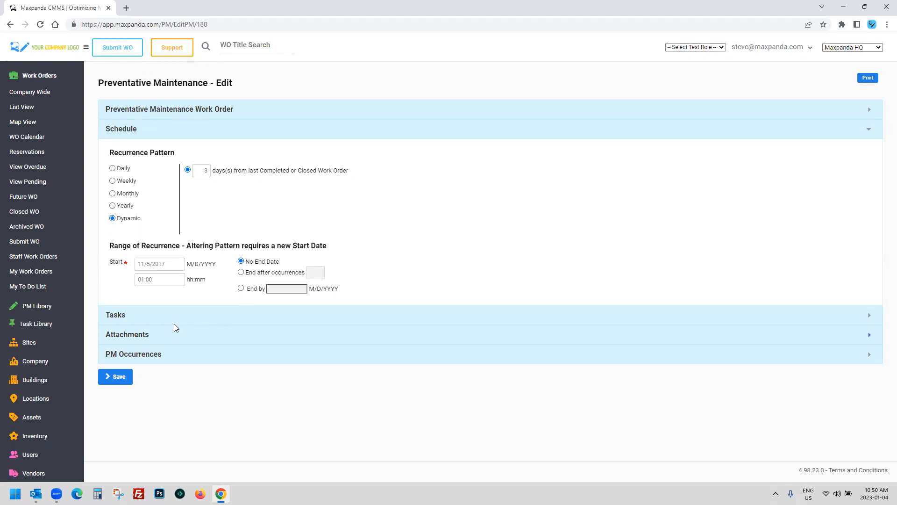
Step: Glance at PM Occurrences, then expand and collapse the work order details form again
click(126, 354)
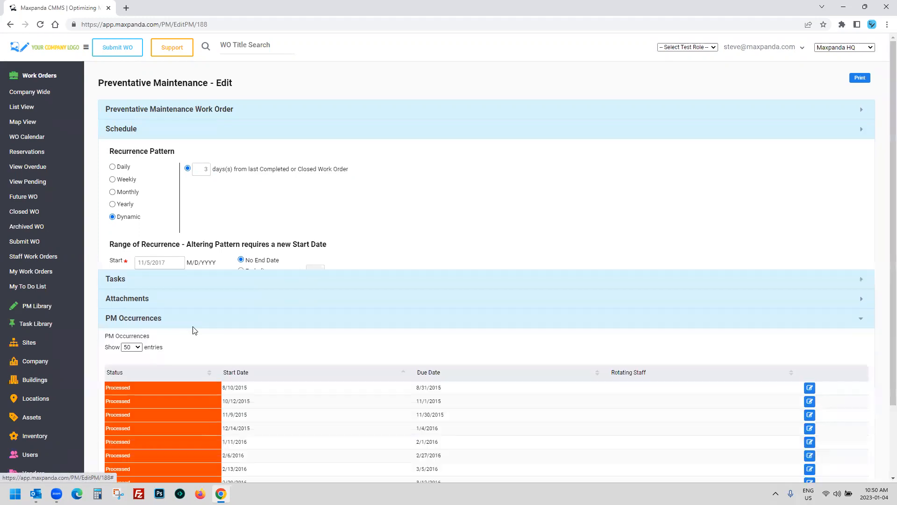
scroll(260, 306, down, 1)
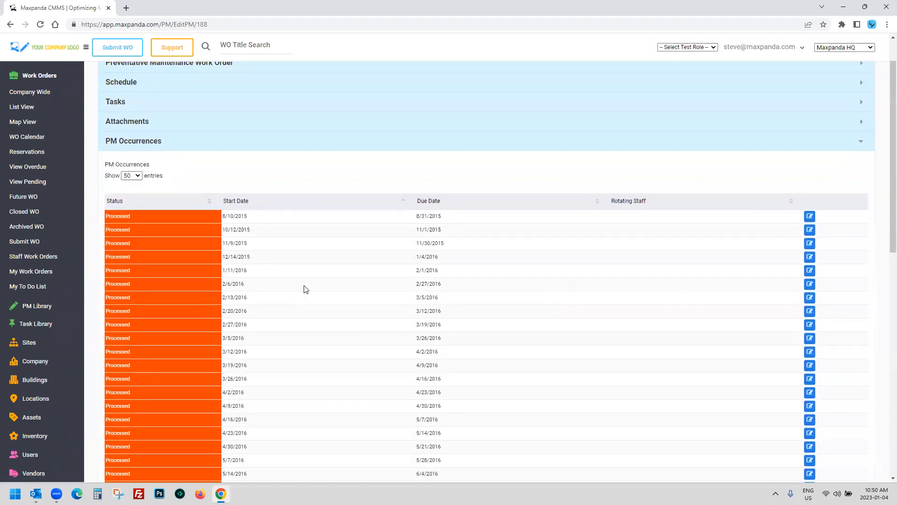
scroll(301, 291, up, 1)
click(287, 113)
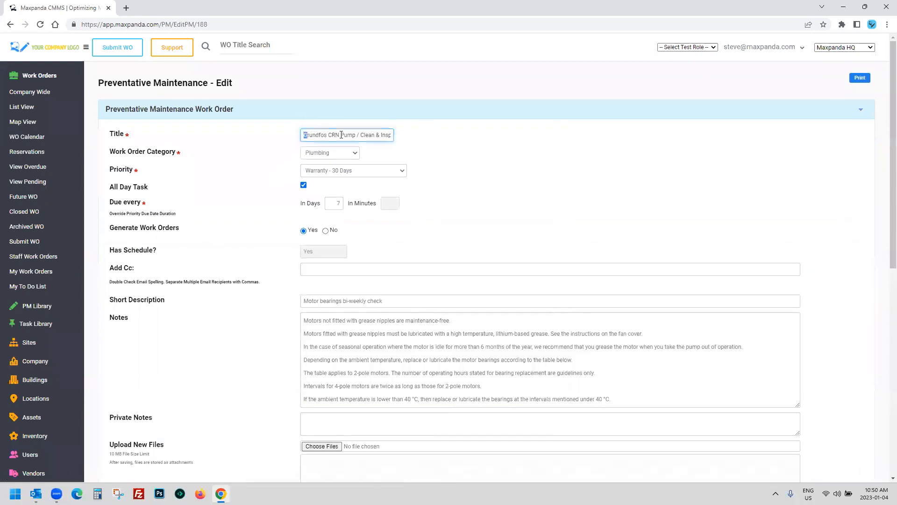
drag(306, 135, 417, 136)
click(358, 117)
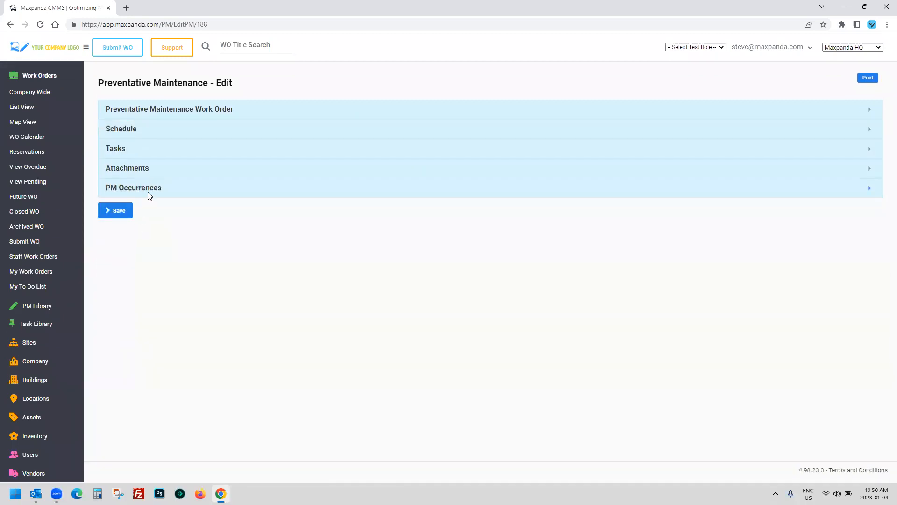
Step: Scroll through the PM Occurrences table, checking dates such as the first due date 8/31/2015
click(147, 193)
scroll(250, 218, down, 3)
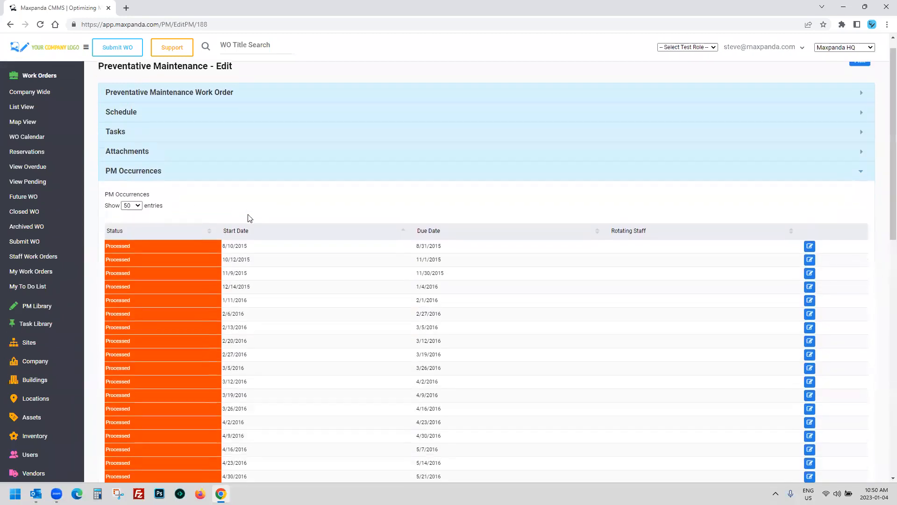
drag(222, 123, 450, 451)
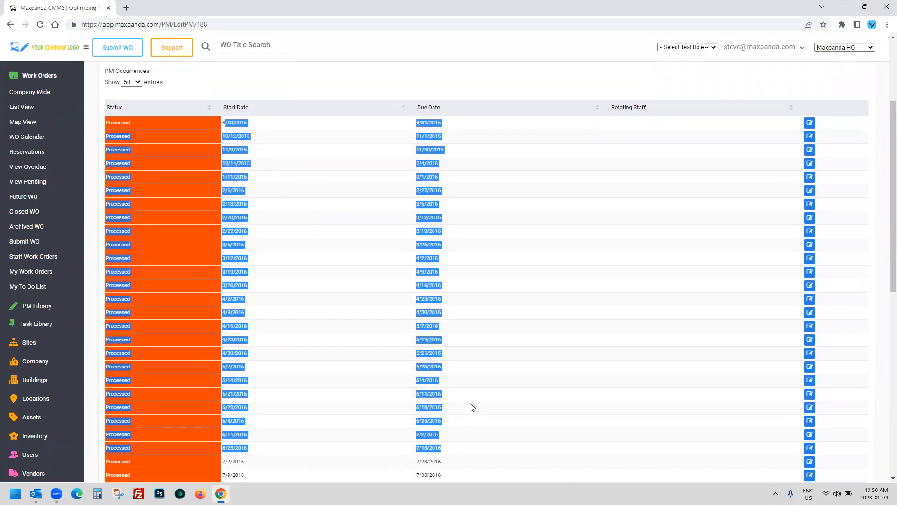
drag(416, 122, 489, 127)
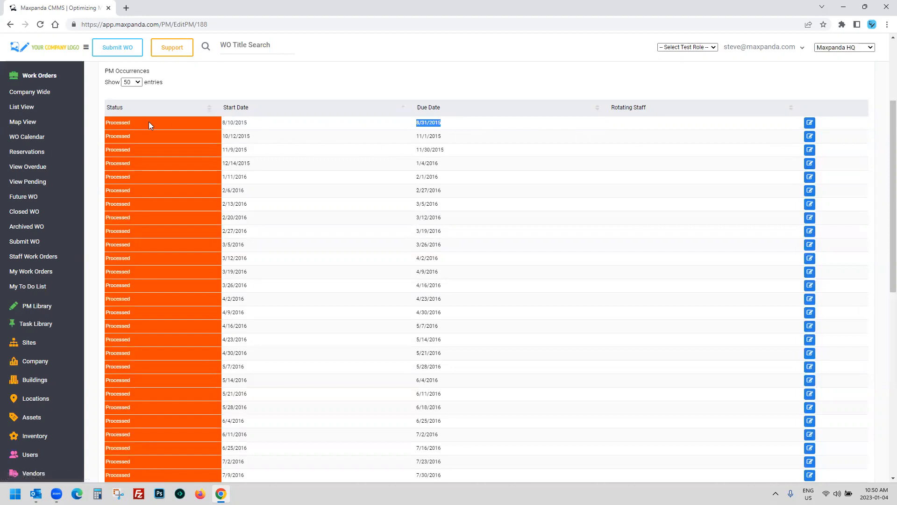
scroll(405, 266, down, 3)
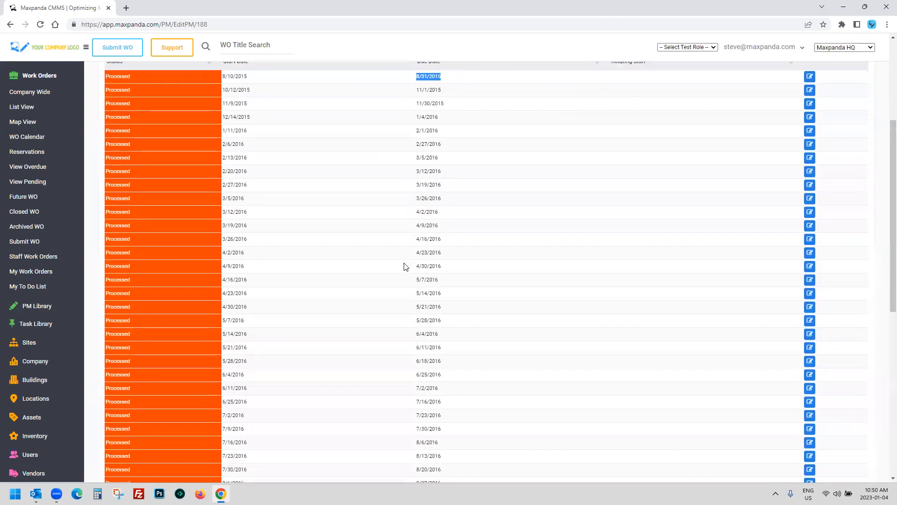
scroll(395, 297, up, 4)
scroll(391, 298, up, 2)
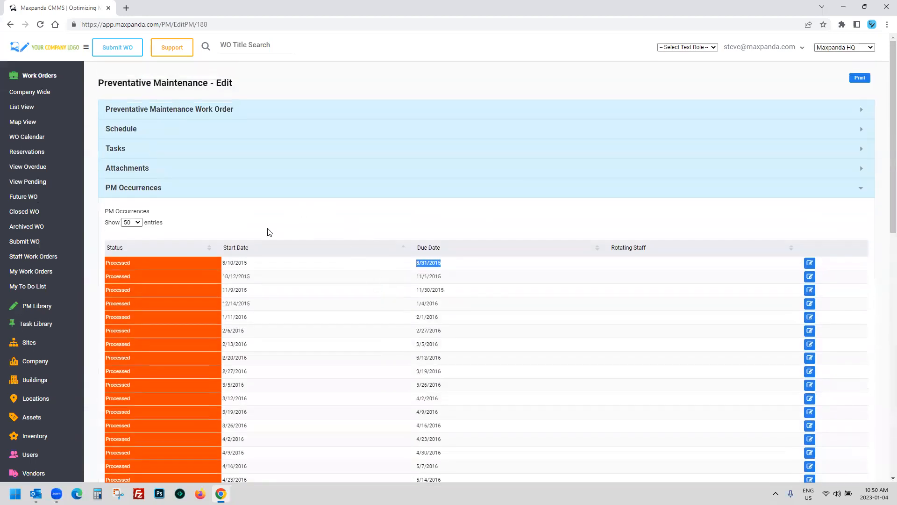
Step: Reopen the details form, then collapse Work Orders and expand Reports in the sidebar
click(307, 109)
drag(309, 134, 445, 136)
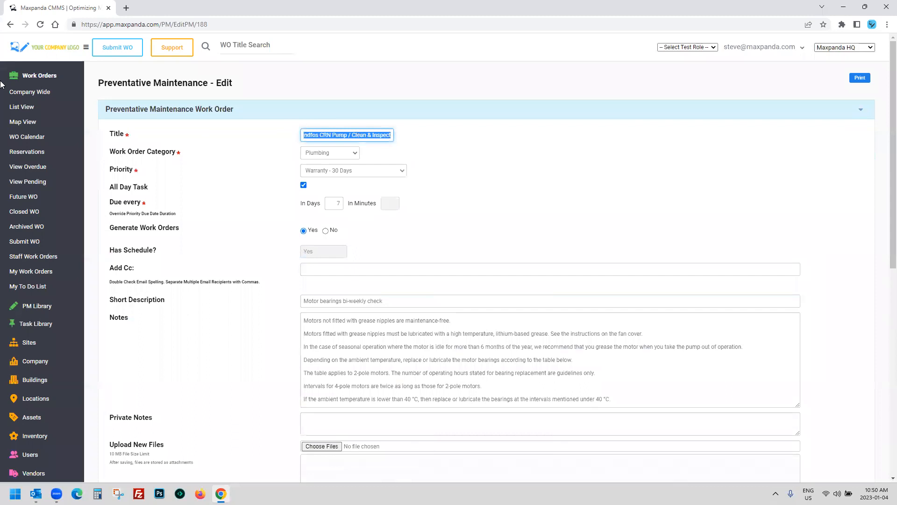
click(39, 76)
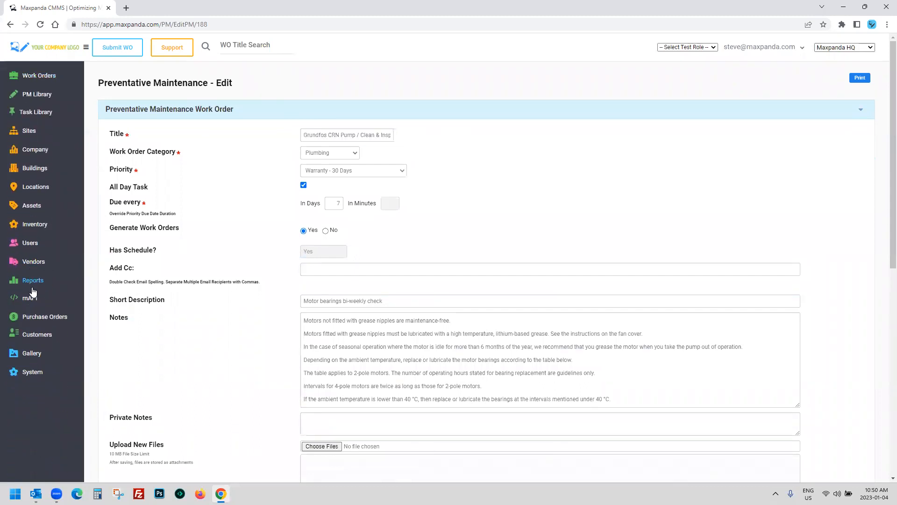
click(32, 282)
Step: Open Reports > SLA Export, browse the mAPI group, and reopen the Reports group
click(28, 401)
scroll(26, 369, down, 4)
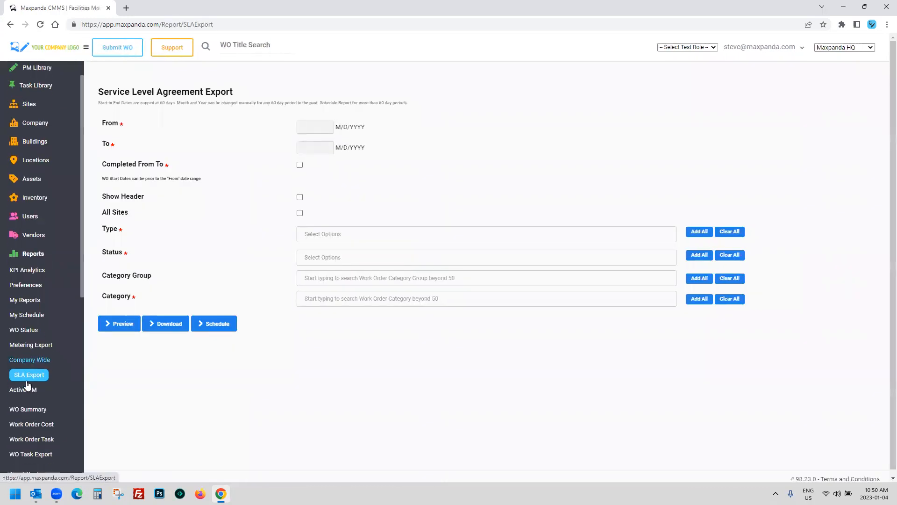
scroll(25, 332, down, 1)
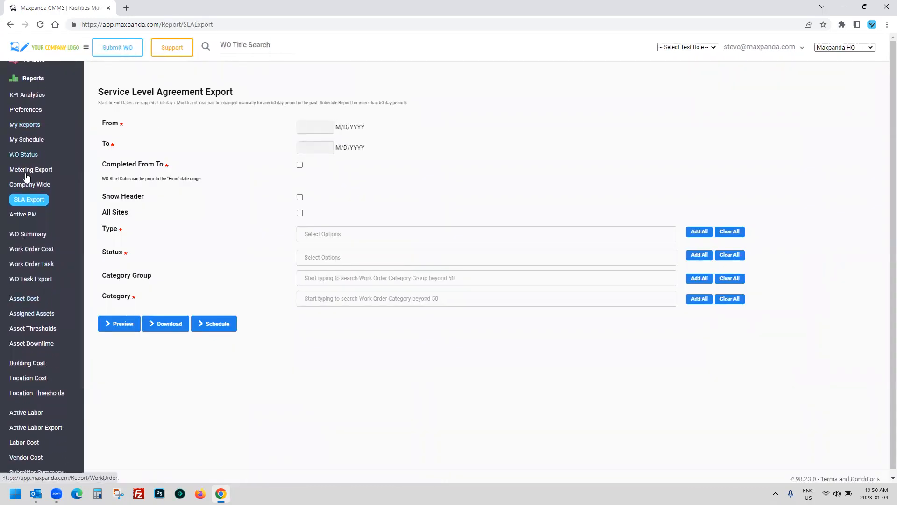
scroll(19, 322, down, 5)
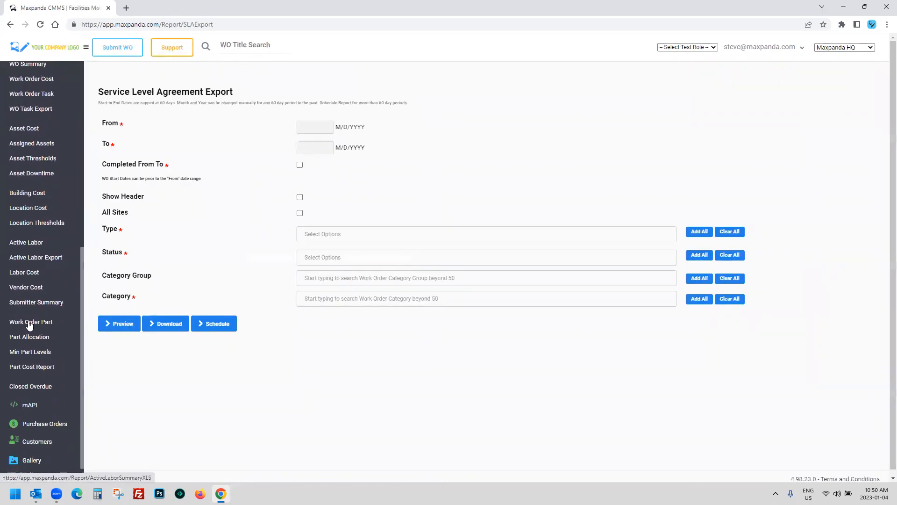
click(19, 395)
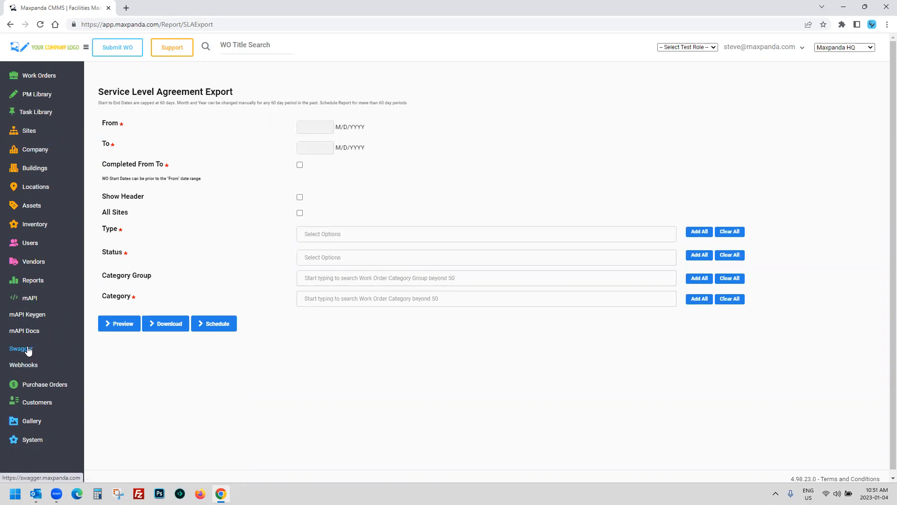
click(32, 281)
scroll(43, 302, down, 3)
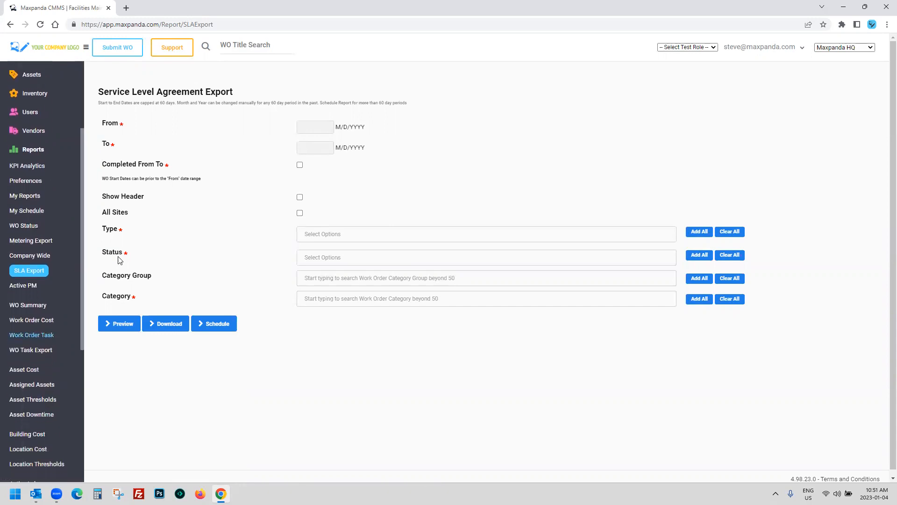
drag(100, 92, 248, 93)
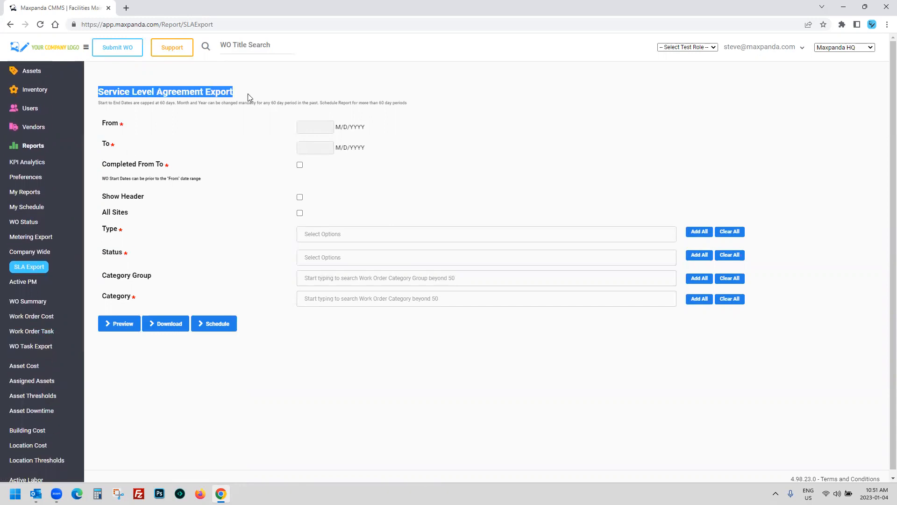
Step: Set the SLA export date range from 12/01/2022 to 01/05/2023
click(313, 127)
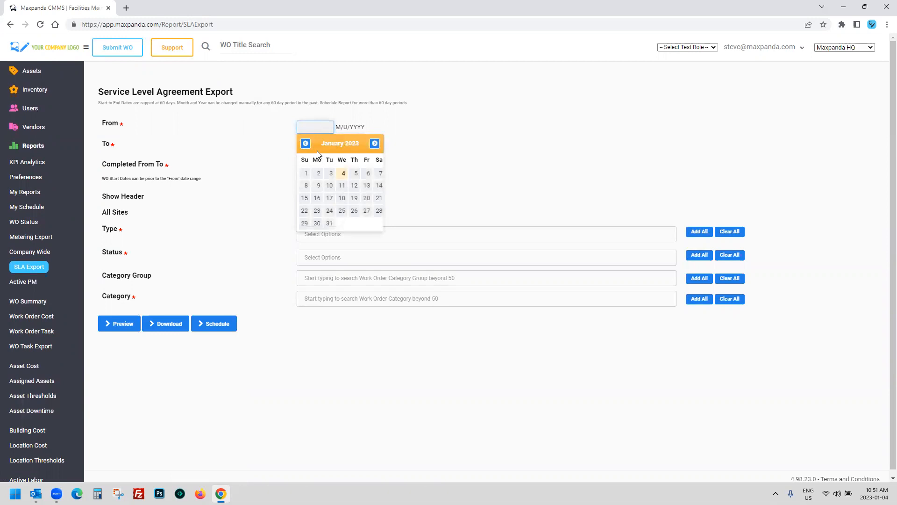
click(306, 143)
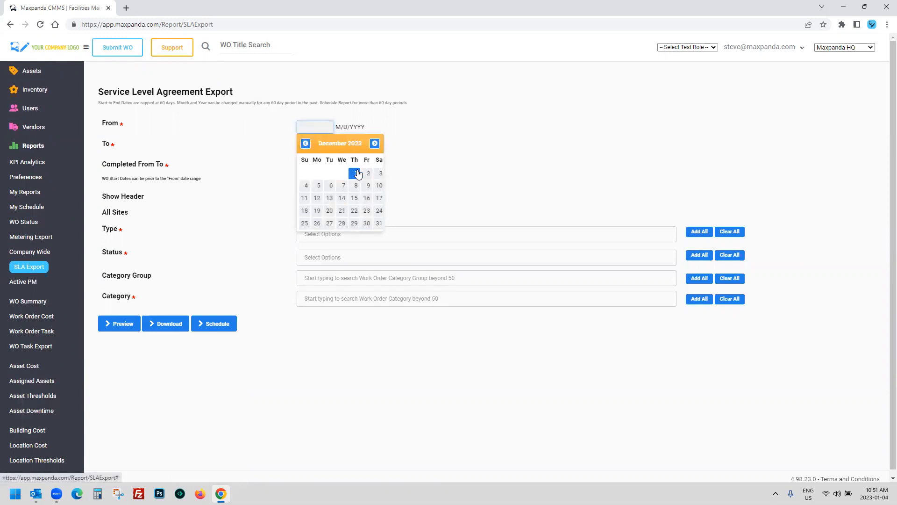
click(357, 174)
click(315, 148)
click(354, 195)
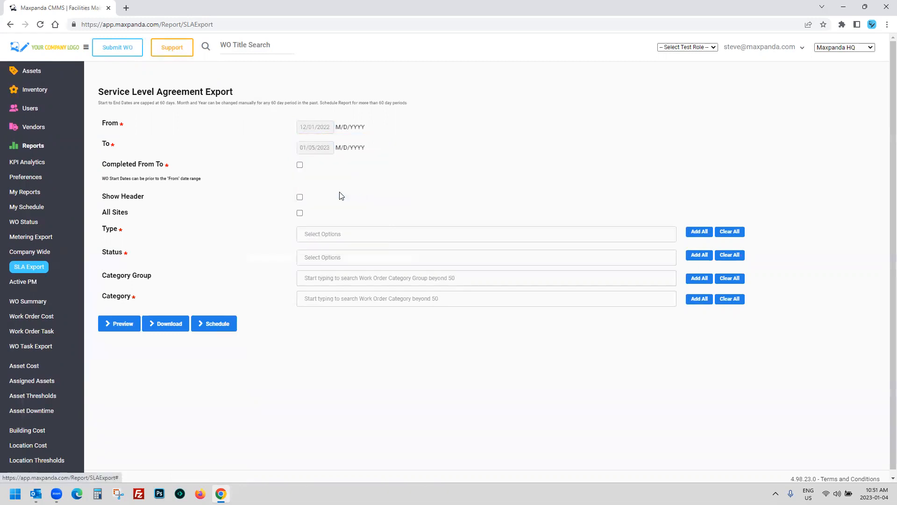
Step: Show the header and include all categories, types (WO, PM, MT) and all ten statuses
click(299, 197)
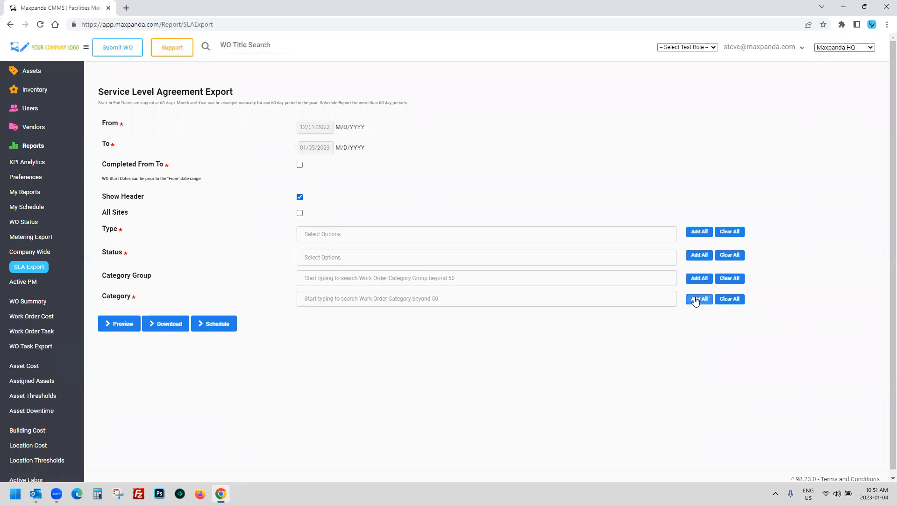
click(699, 300)
click(700, 232)
click(698, 256)
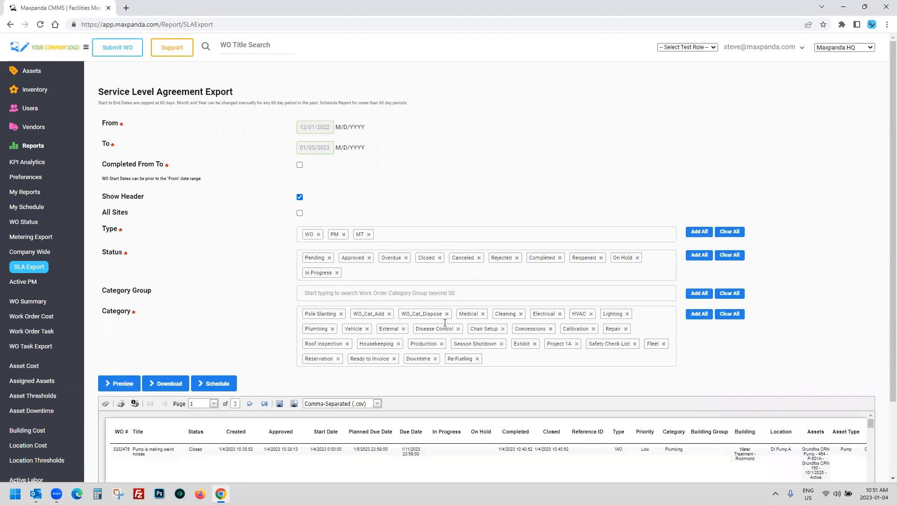
scroll(366, 199, down, 2)
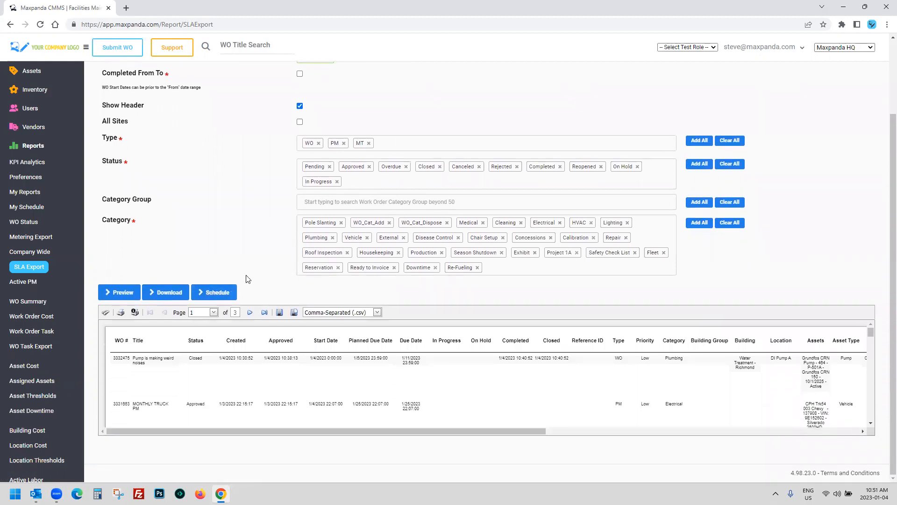
click(319, 144)
click(343, 144)
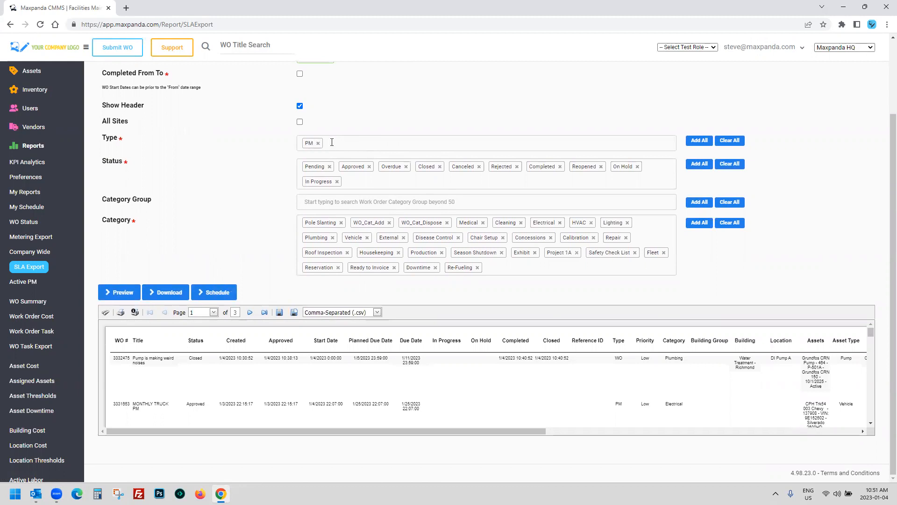
click(699, 141)
drag(112, 358, 216, 368)
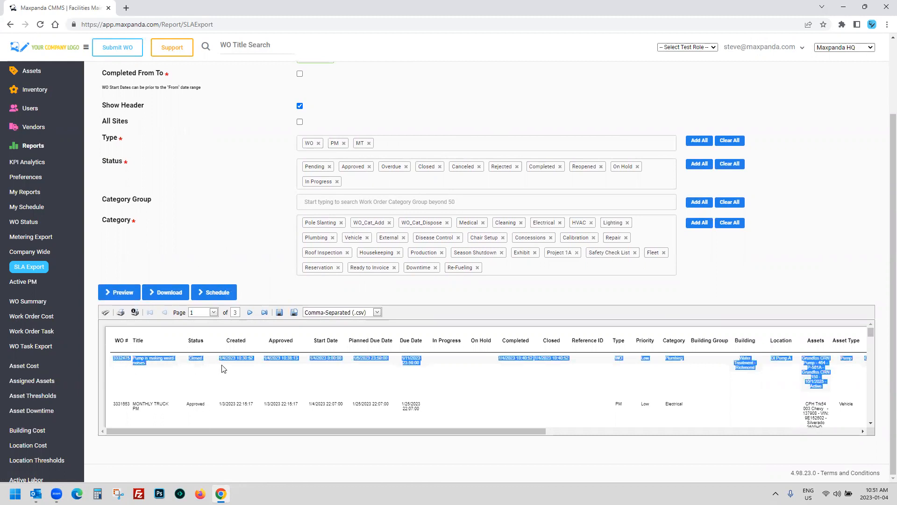
click(376, 312)
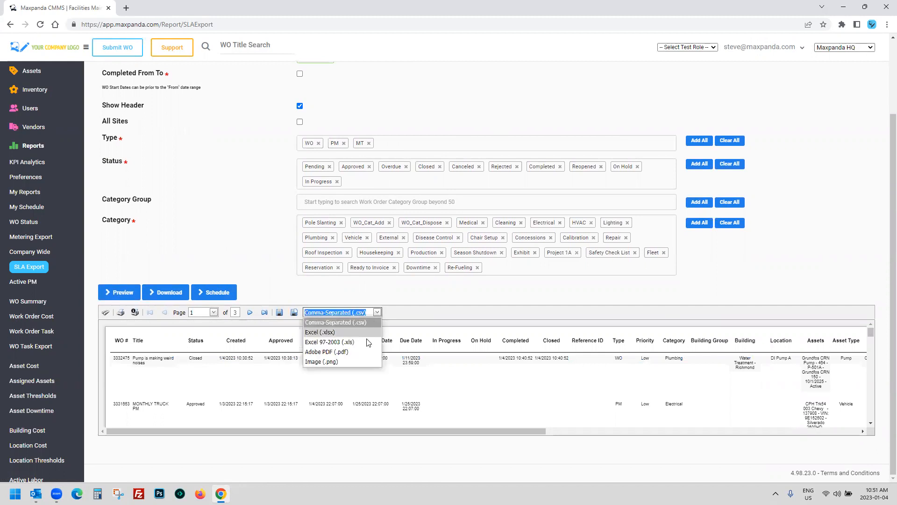
click(269, 282)
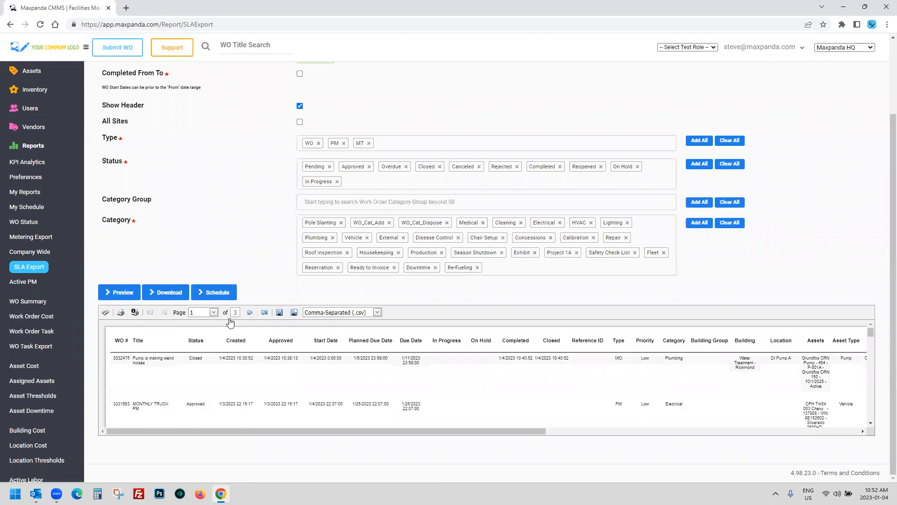
drag(115, 357, 167, 363)
click(189, 364)
scroll(188, 254, up, 2)
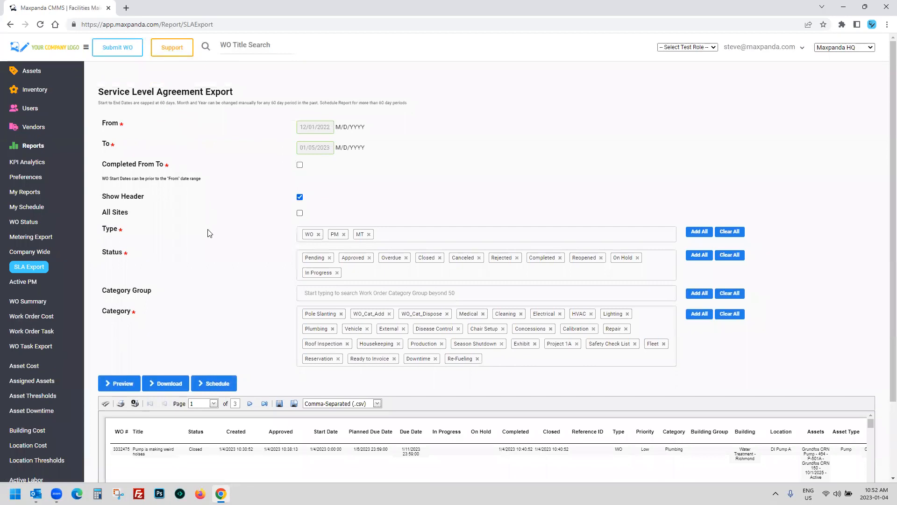
scroll(209, 232, down, 2)
drag(112, 346, 559, 339)
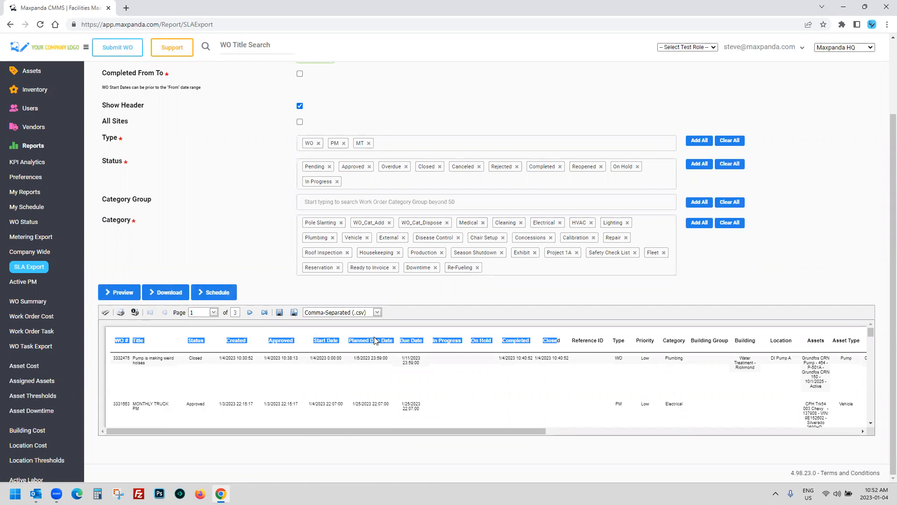
Step: Inspect the first result's Planned Due Date, Due Date, Closed, Hours and Total values in the preview
click(375, 357)
drag(352, 358, 388, 359)
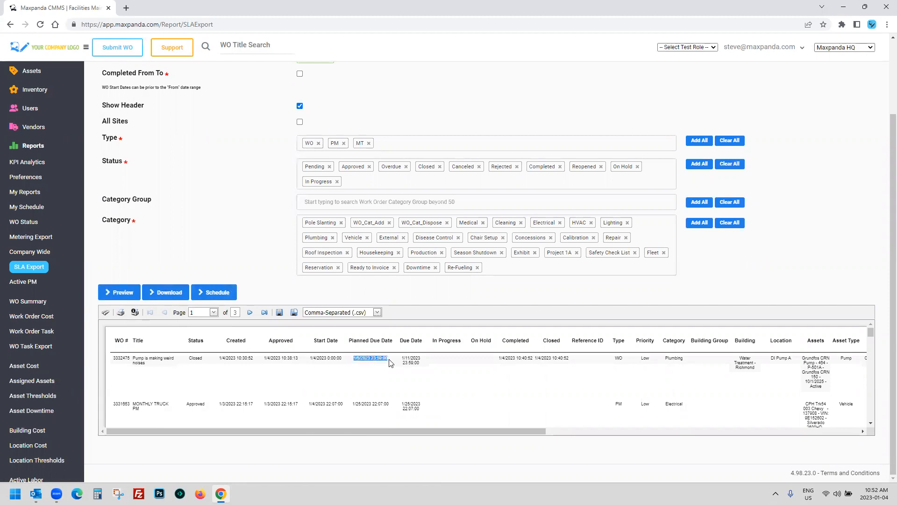
drag(403, 356, 418, 363)
drag(571, 358, 531, 361)
drag(505, 430, 672, 431)
drag(353, 342, 842, 343)
drag(588, 432, 743, 431)
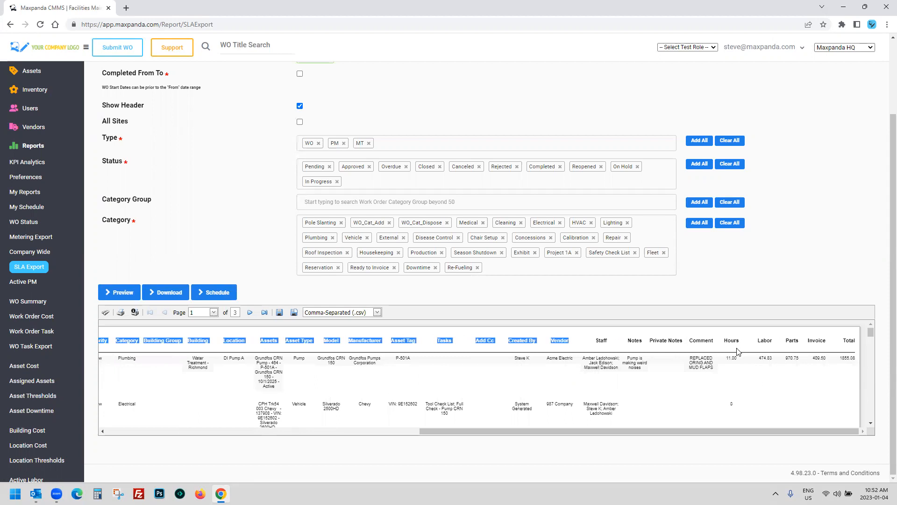
drag(738, 359, 786, 362)
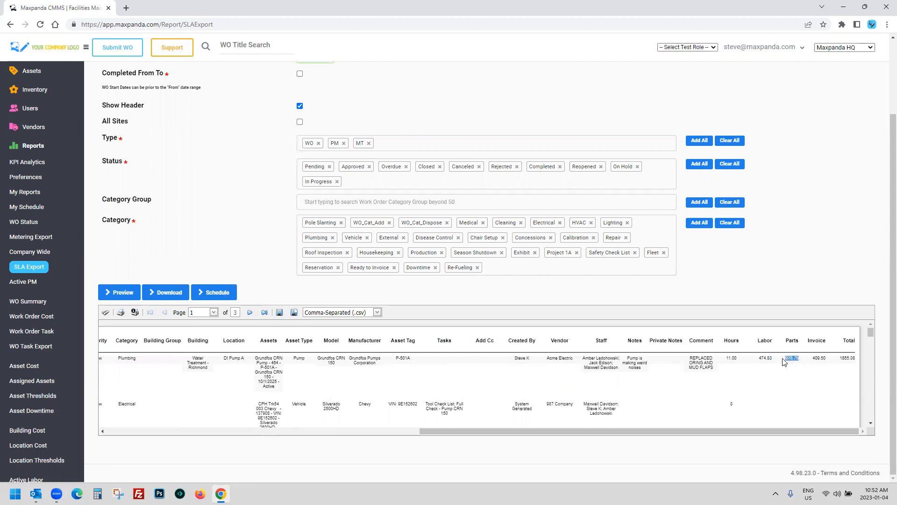
click(819, 365)
drag(856, 362, 858, 362)
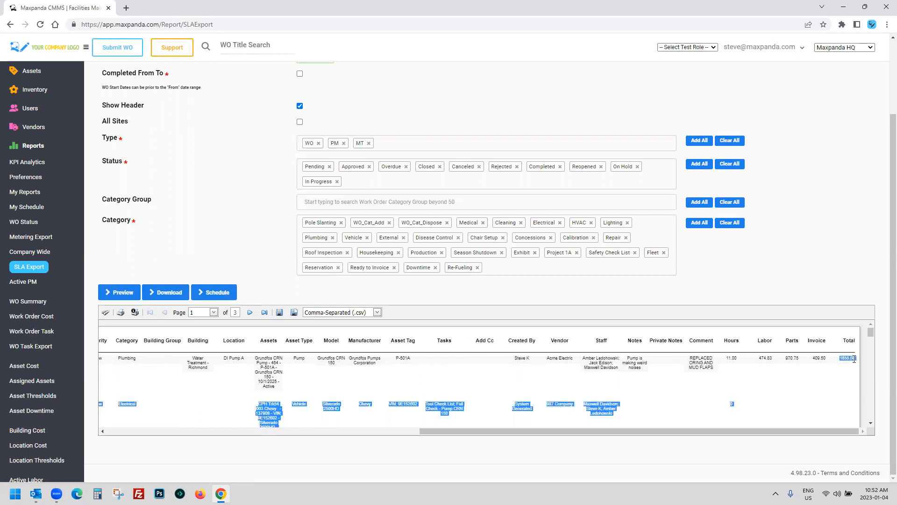
click(854, 359)
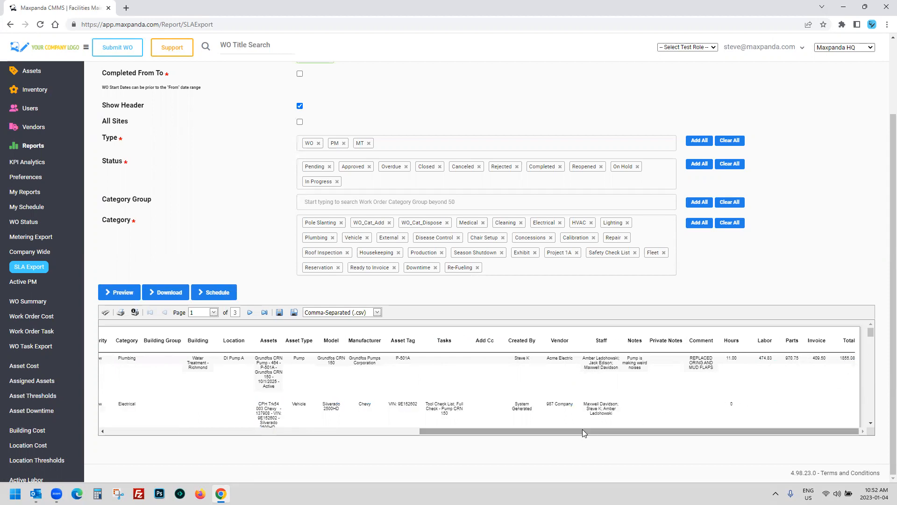
Step: Remove PM and MT from the report's Type filter, leaving only WO
drag(583, 429, 269, 429)
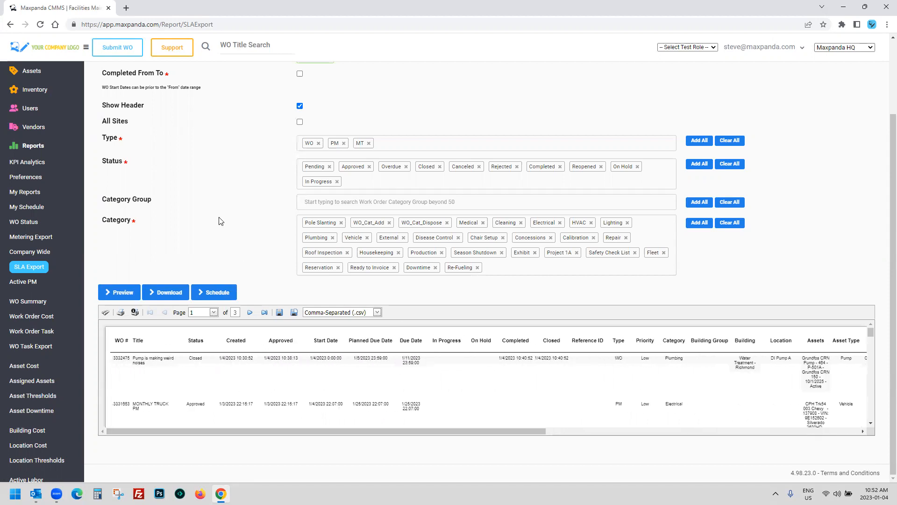
scroll(491, 150, up, 1)
scroll(208, 218, up, 1)
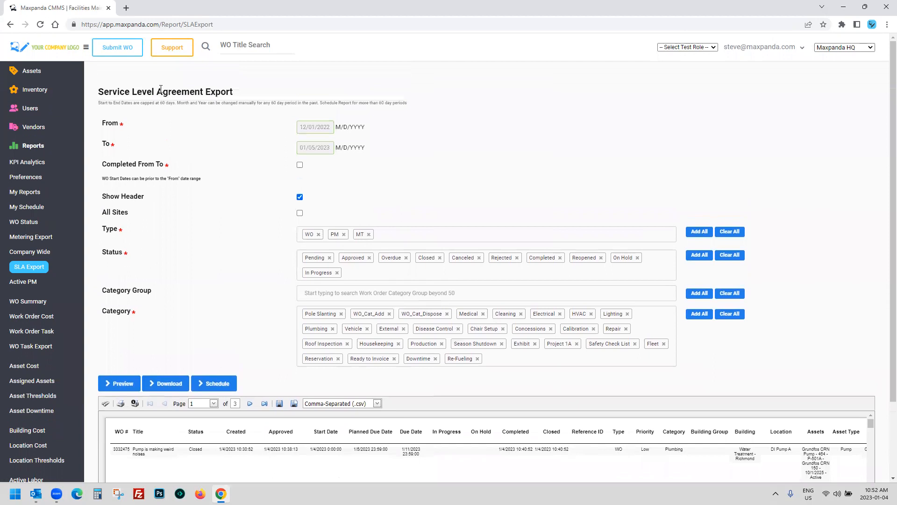
click(343, 234)
click(343, 234)
Step: Schedule the SLA report to recur weekly in CSV format
click(218, 385)
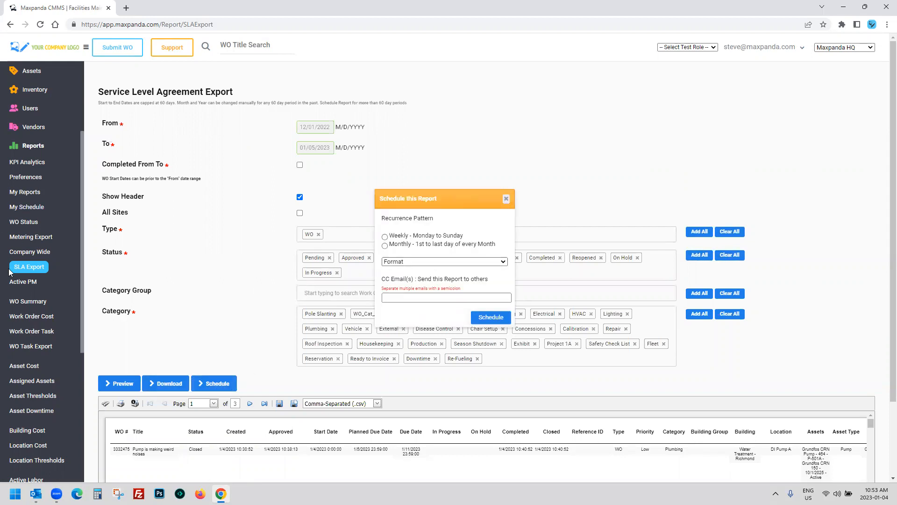
scroll(25, 271, down, 2)
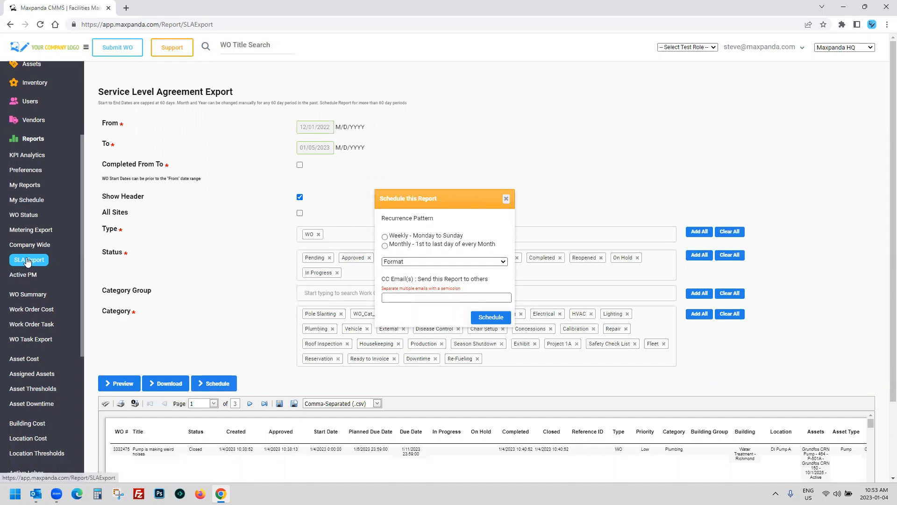
click(384, 236)
click(415, 261)
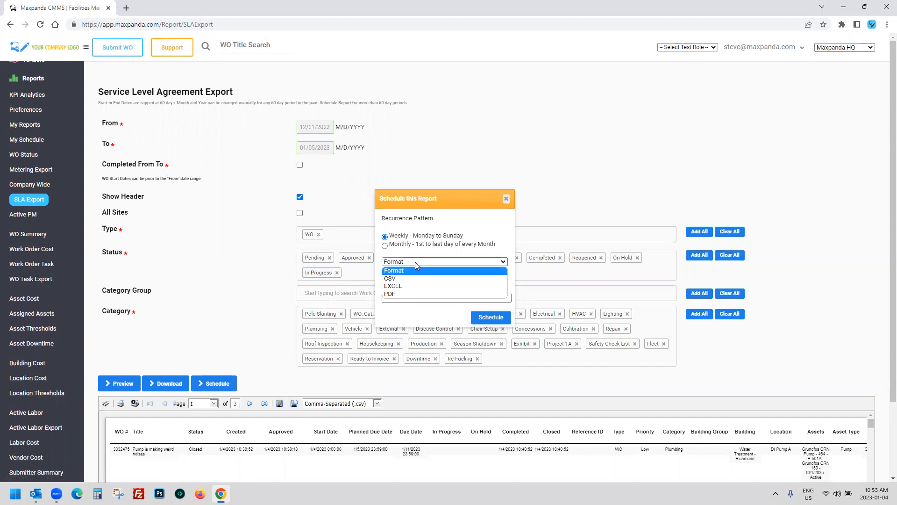
click(403, 275)
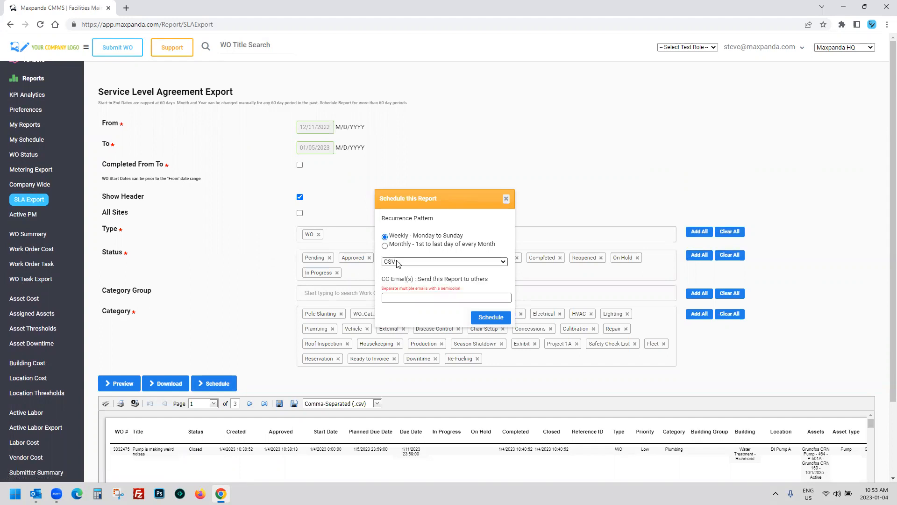
Step: Enter the CC recipients' e-mail addresses, then close the schedule window without scheduling
click(415, 297)
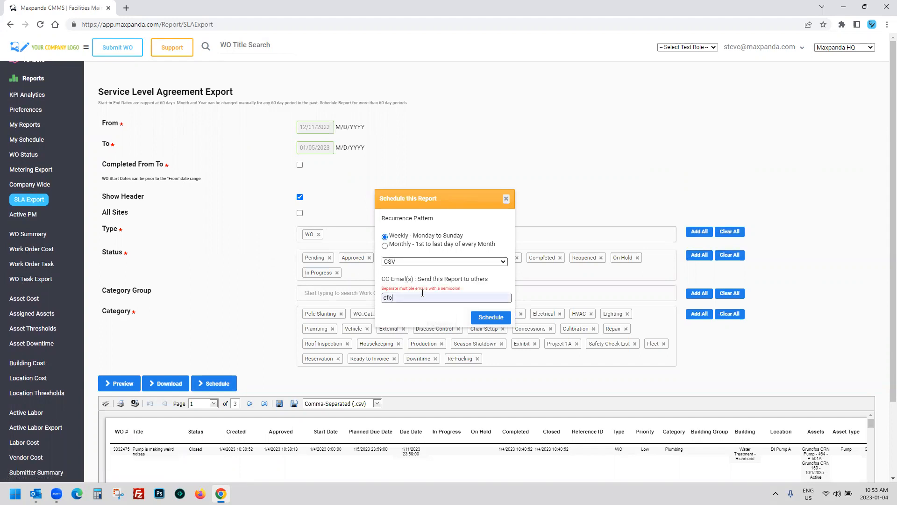
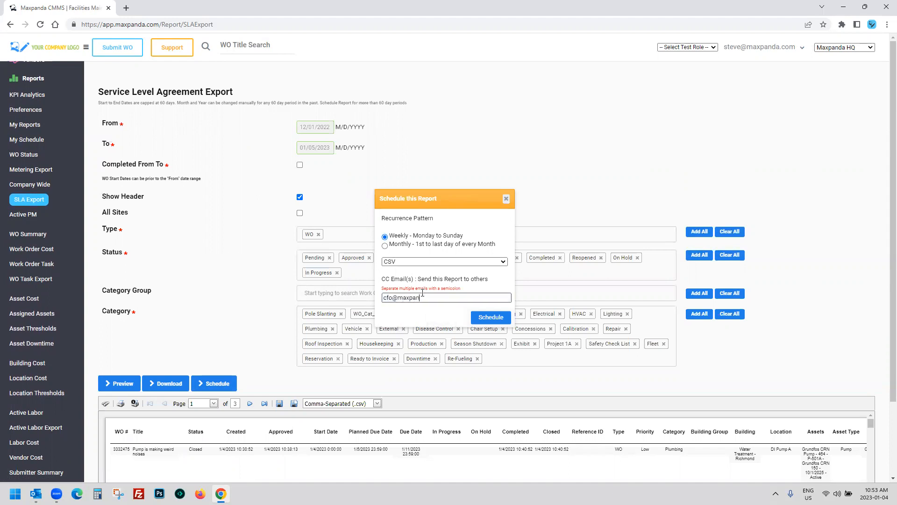
text(; vp)
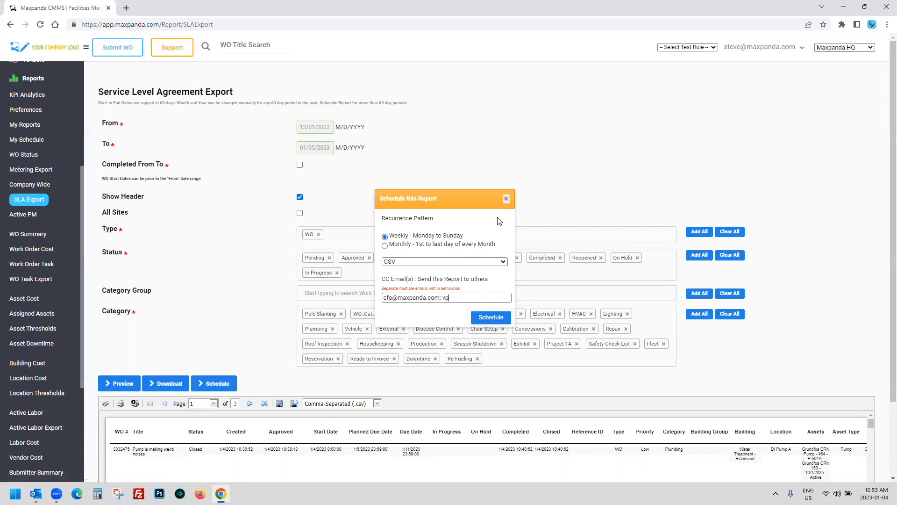
click(505, 200)
Step: Leave the SLA report and return to the site's work order list of 113 entries
scroll(221, 280, down, 2)
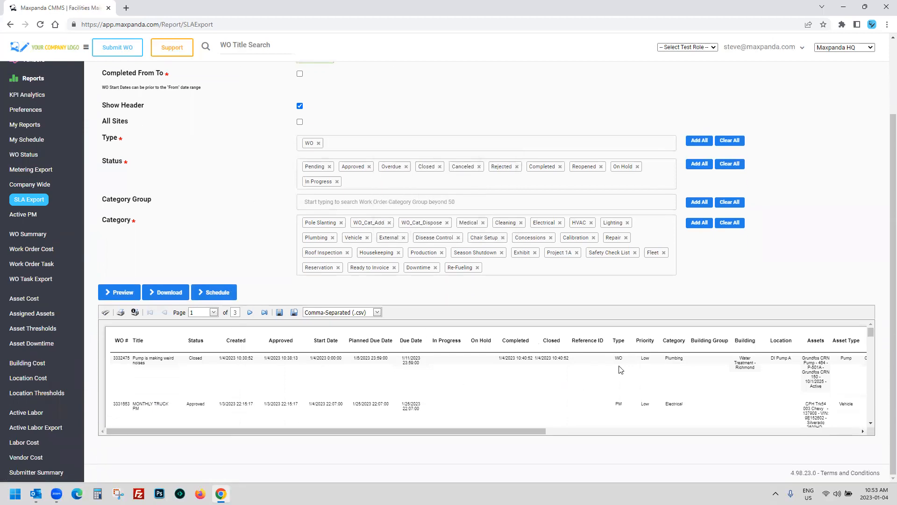
scroll(195, 200, up, 2)
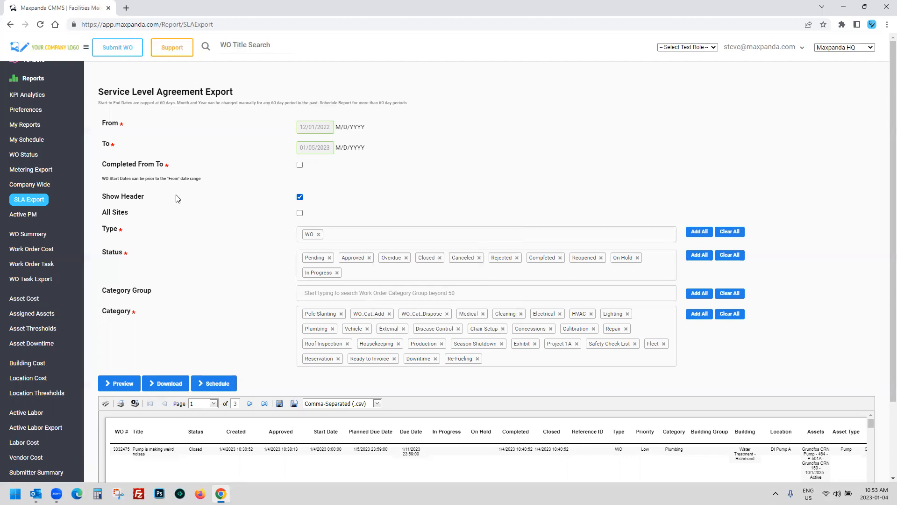
click(26, 78)
click(25, 78)
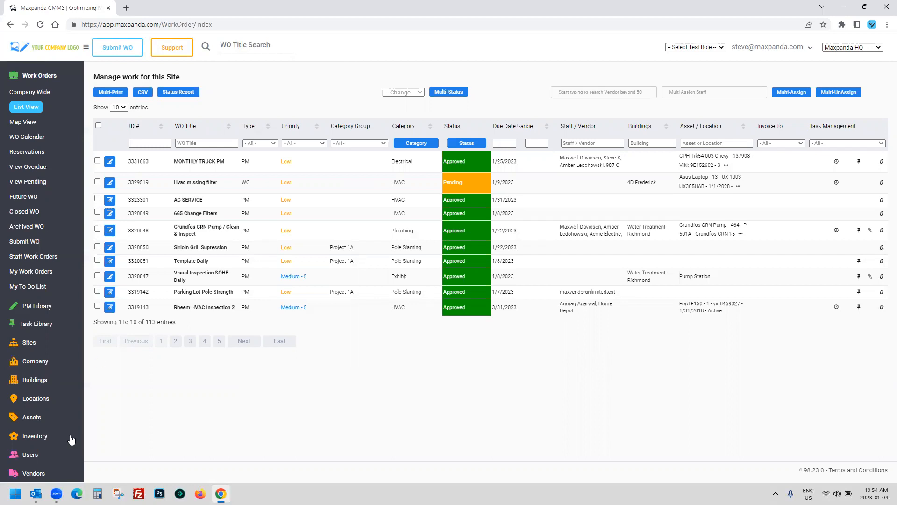
Step: Open work order 3331663, MONTHLY TRUCK PM, at the top of the list for editing
click(41, 423)
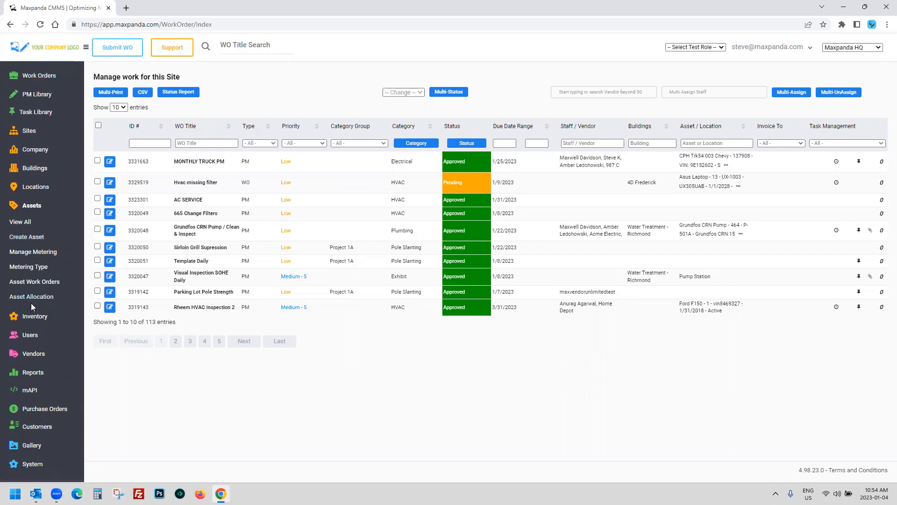
click(31, 205)
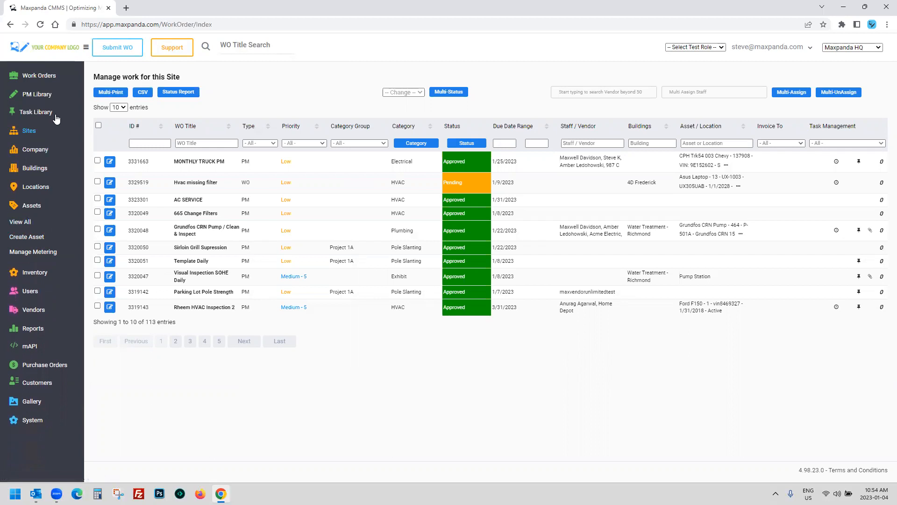
click(40, 77)
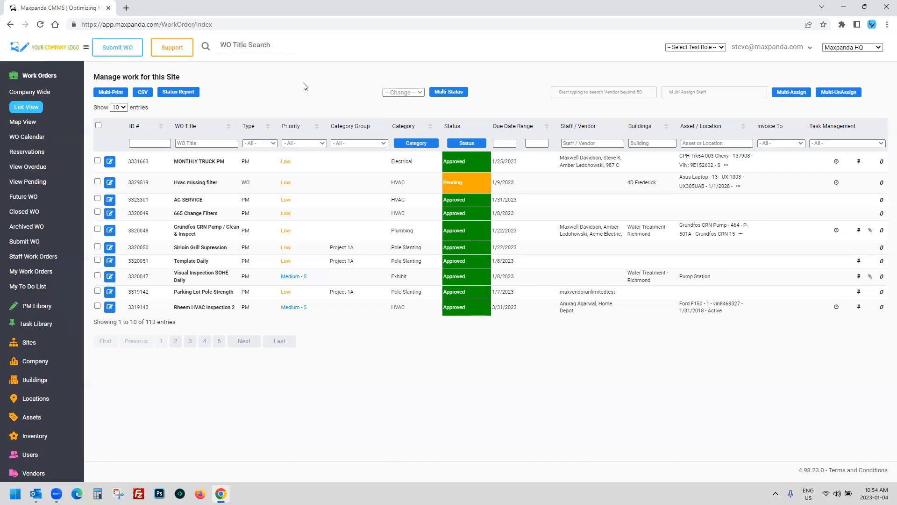
click(109, 162)
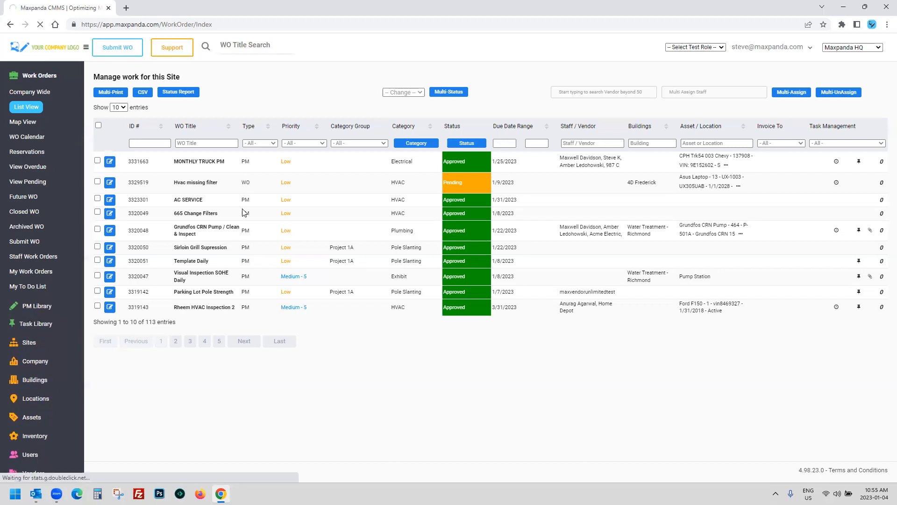
scroll(242, 211, down, 2)
Step: Review the blank Comments and Notes fields on the MONTHLY TRUCK PM edit form
click(332, 246)
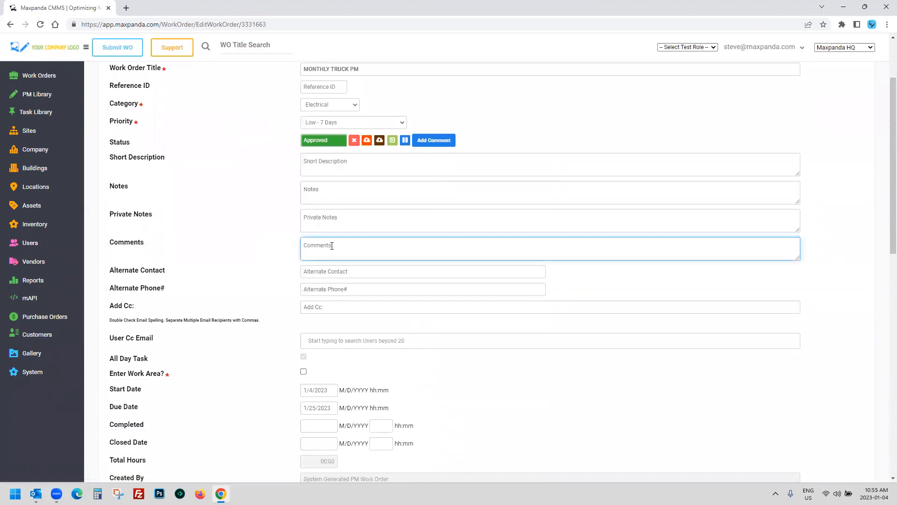
click(315, 188)
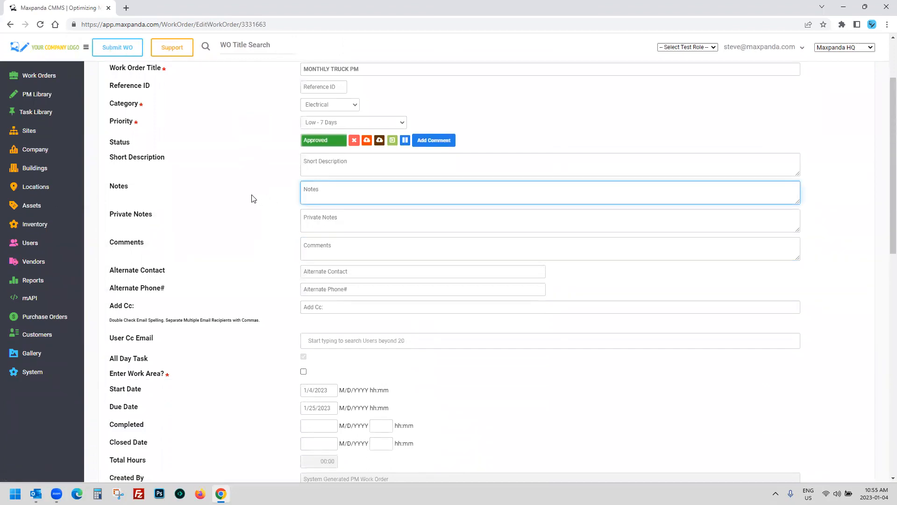
scroll(251, 198, up, 2)
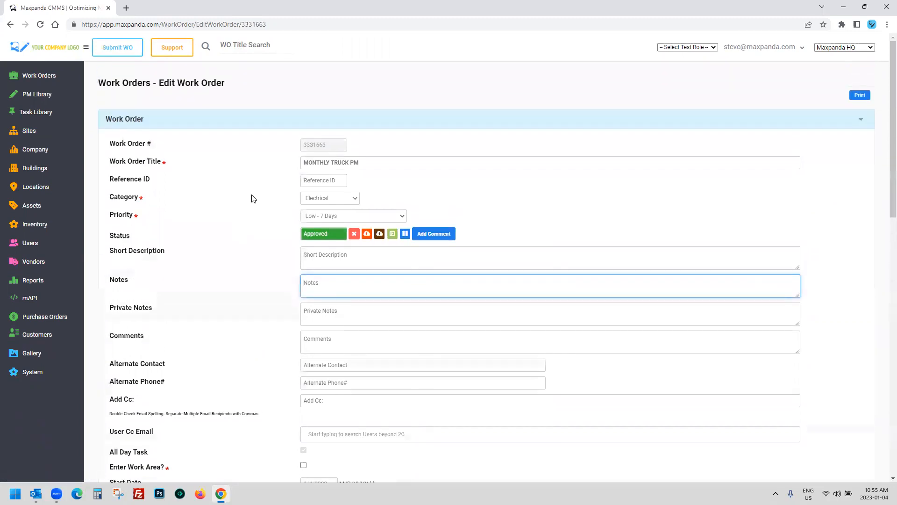
scroll(251, 199, down, 1)
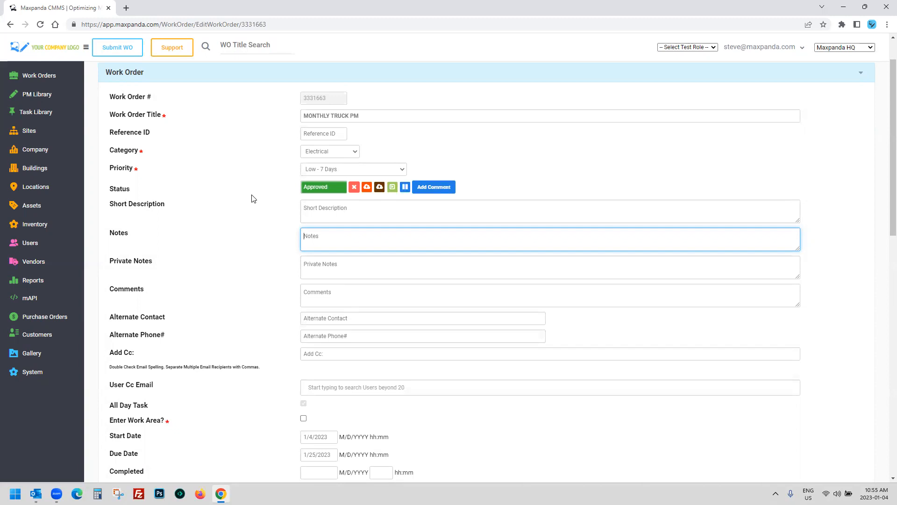
Step: Enter the numbers 1 through 9, one per line, in the MONTHLY TRUCK PM Notes field
text(1 2)
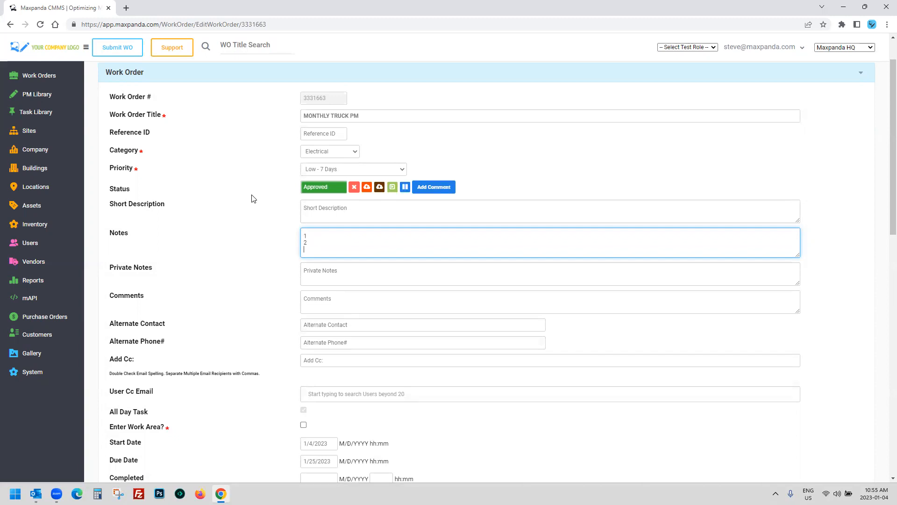
text( 3 4 5 6 7 8 9)
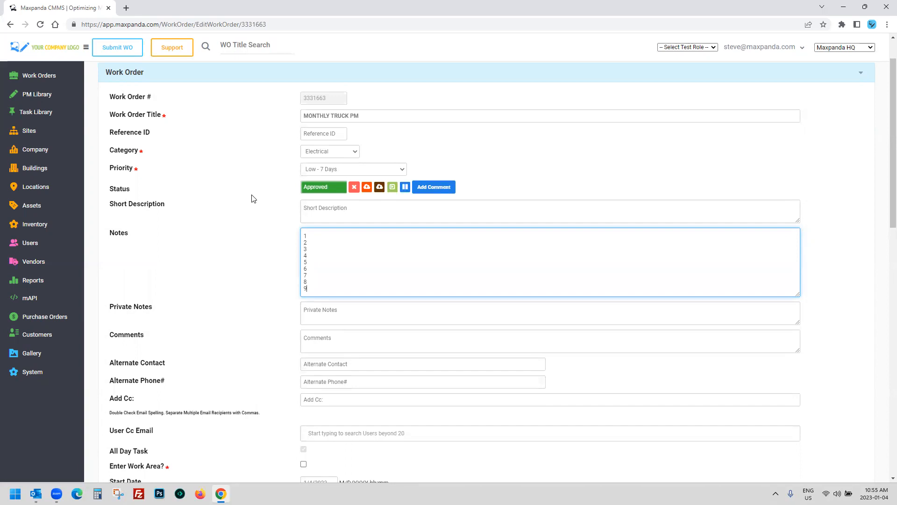
click(252, 197)
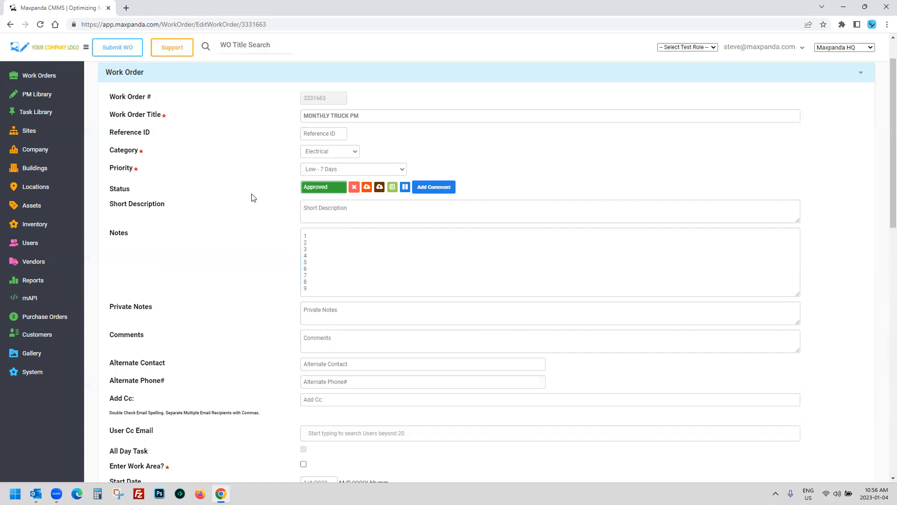
Step: Start a new asset and browse the Asset Type and Category options without choosing any
click(30, 206)
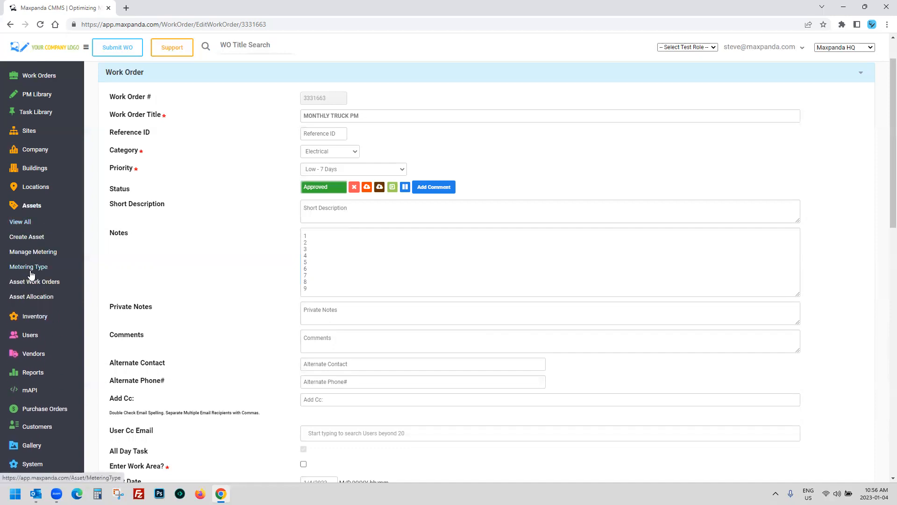
click(30, 237)
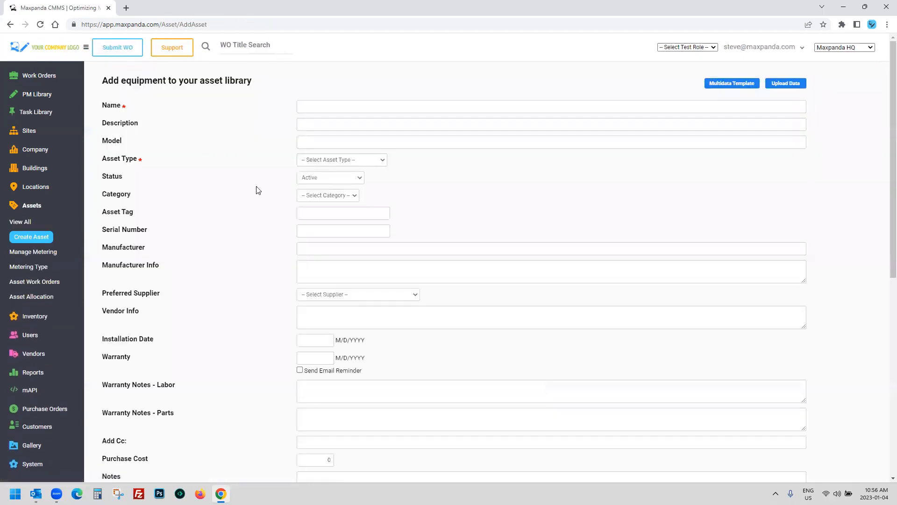
click(355, 160)
click(412, 187)
click(344, 195)
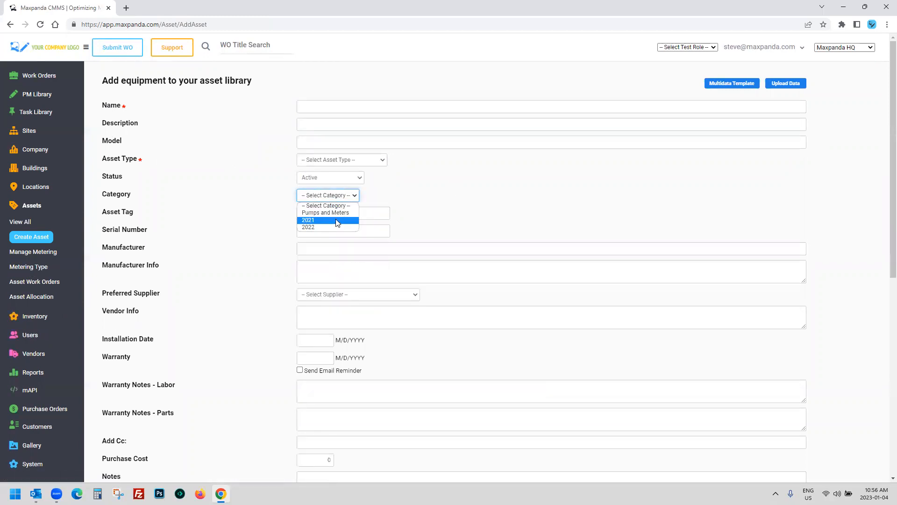
click(455, 204)
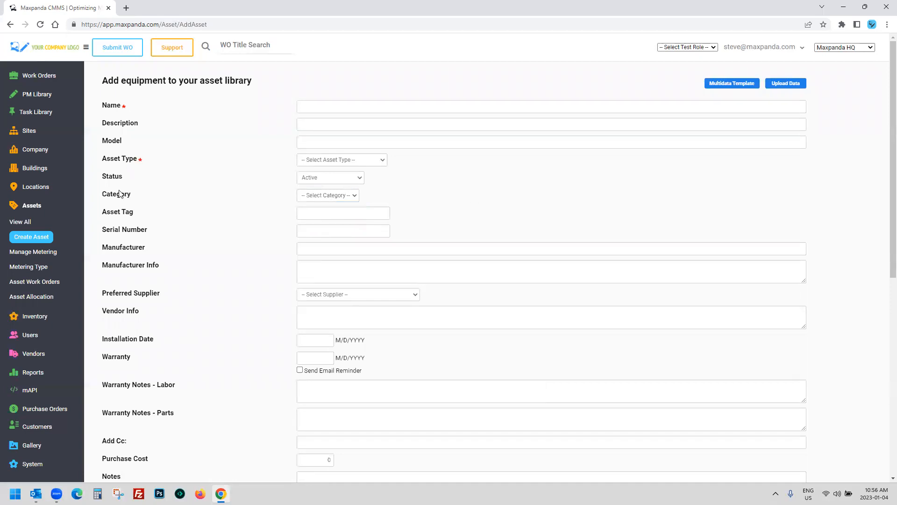
Step: Point out the Asset Tag field, then scroll down through the remaining blank asset fields
drag(102, 215, 304, 206)
click(310, 211)
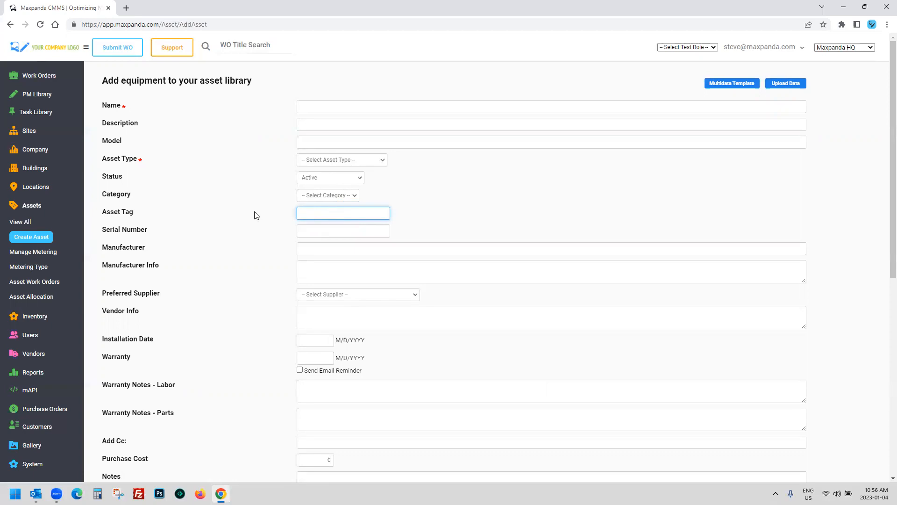
scroll(257, 215, down, 1)
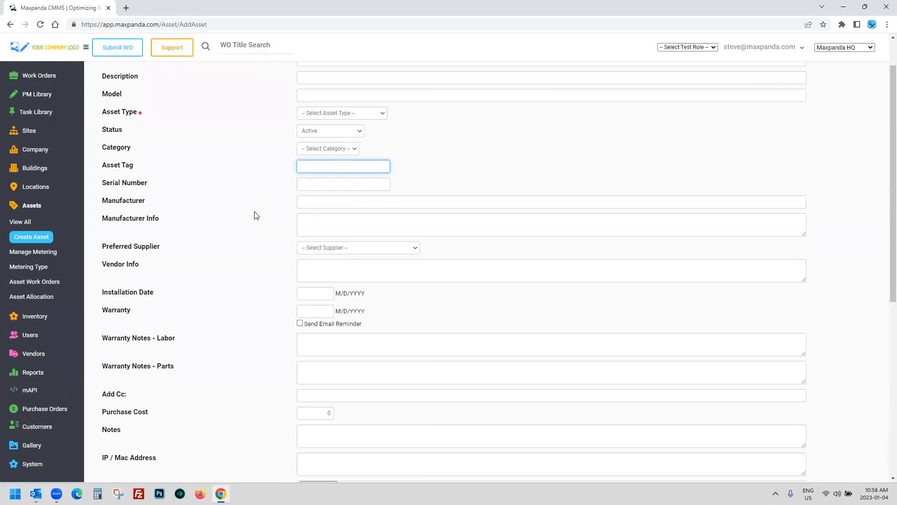
scroll(256, 215, down, 3)
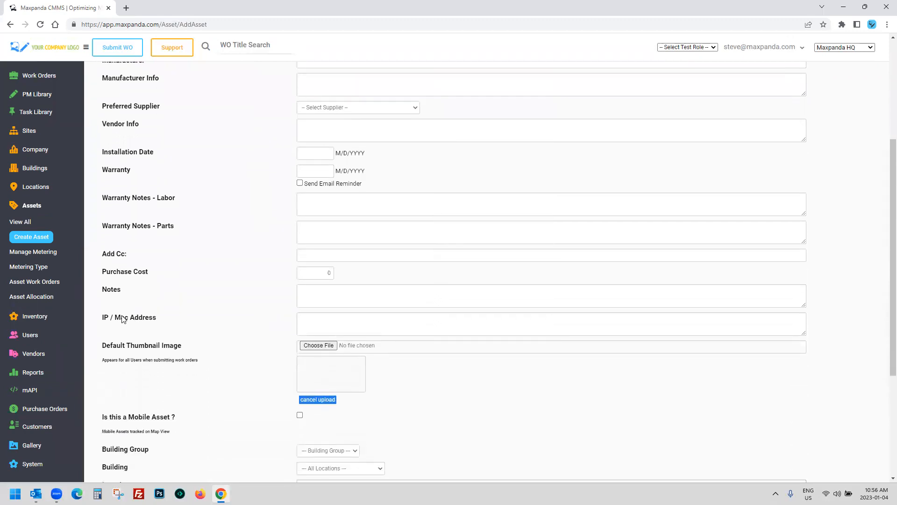
scroll(202, 307, down, 3)
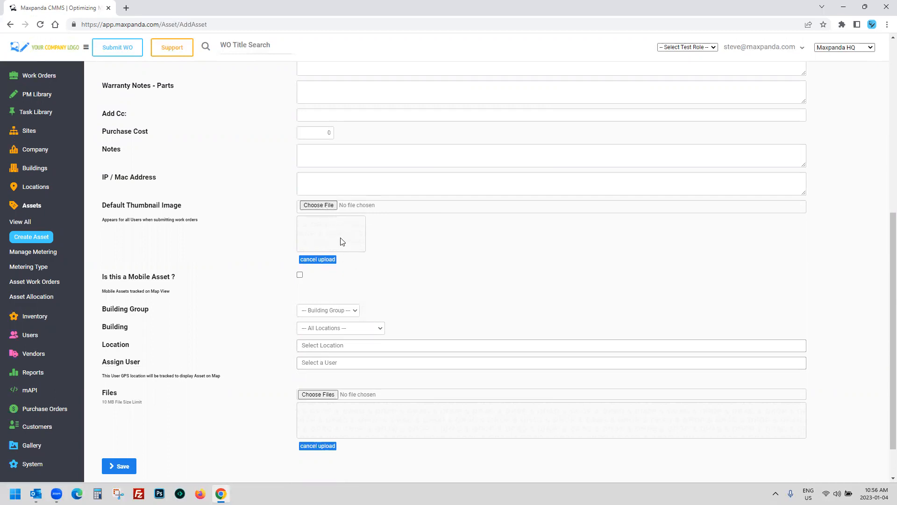
scroll(338, 239, down, 1)
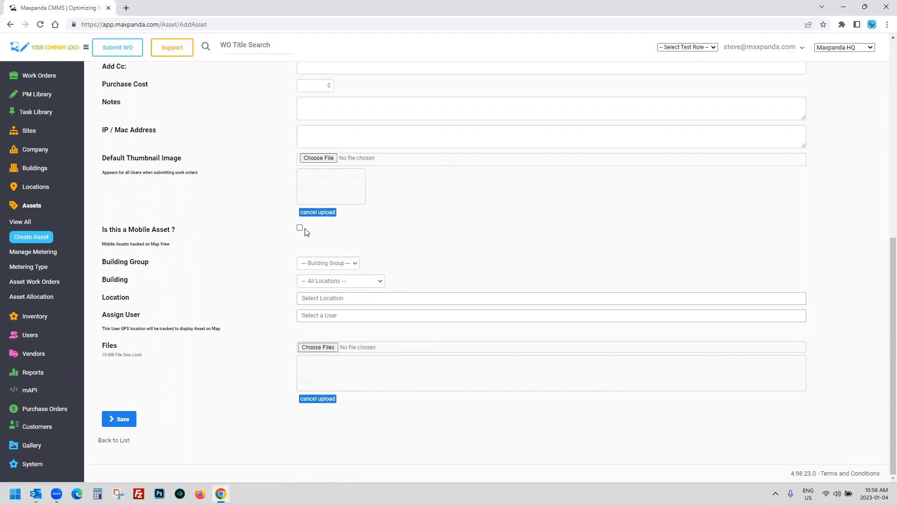
Step: Tick 'Is this a Mobile Asset?' and highlight the question for emphasis
click(300, 228)
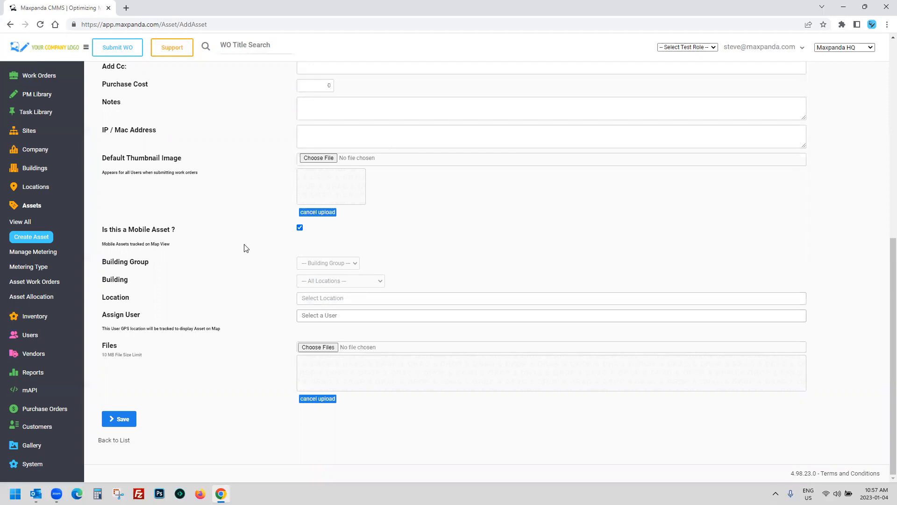
drag(110, 230, 169, 230)
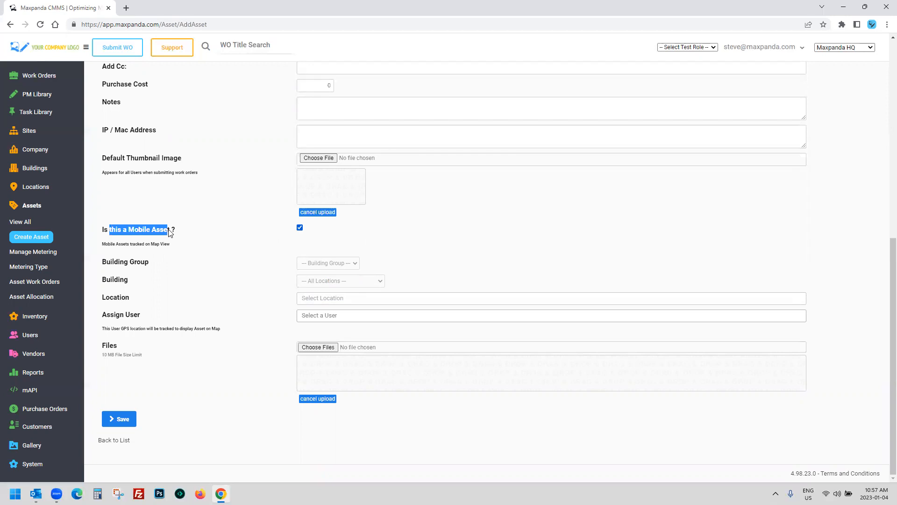
click(201, 196)
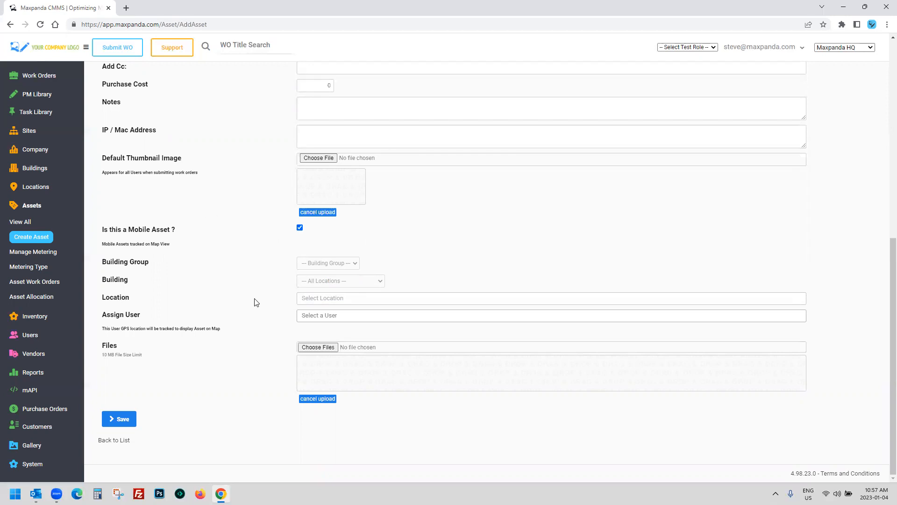
scroll(261, 315, up, 8)
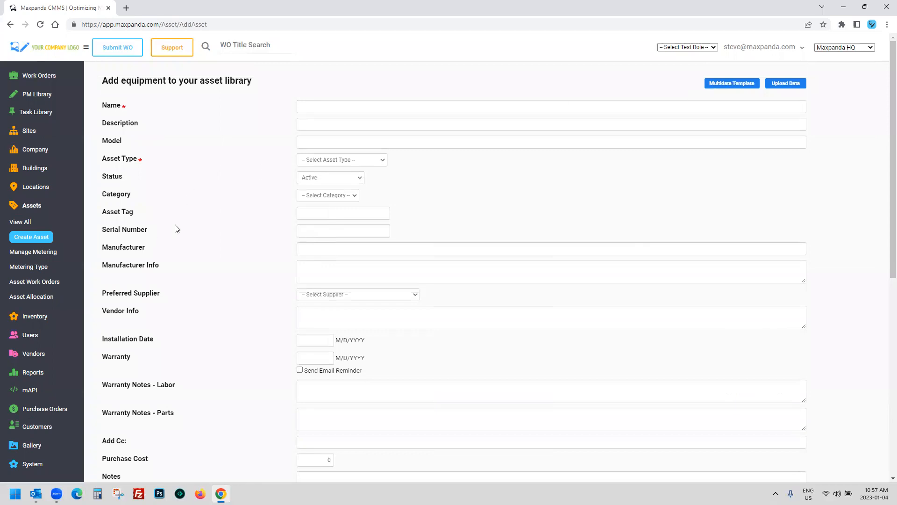
scroll(238, 234, down, 8)
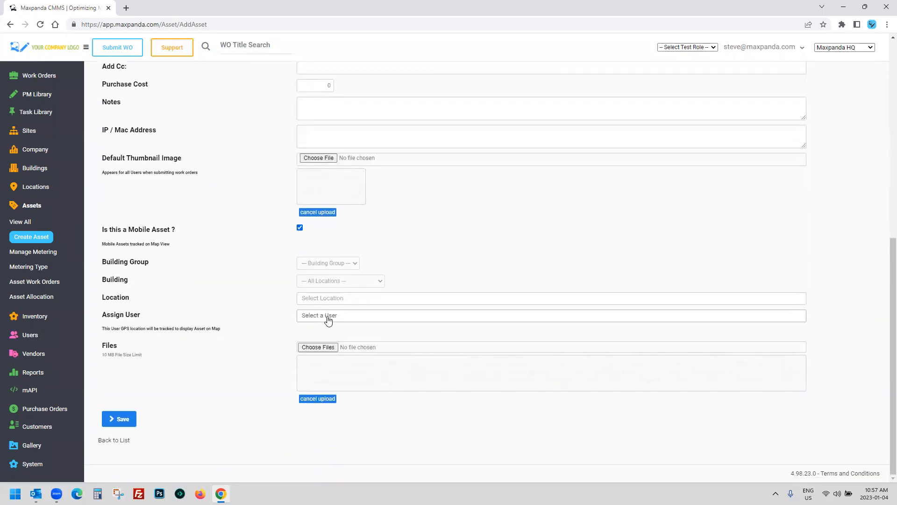
Step: Assign a user from the Assign User list and highlight the GPS tracking explanation
click(326, 316)
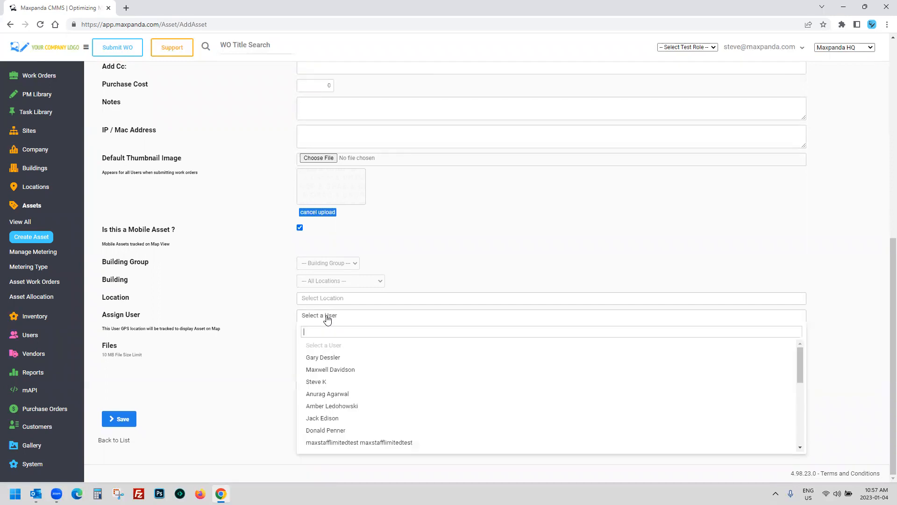
click(330, 369)
click(449, 244)
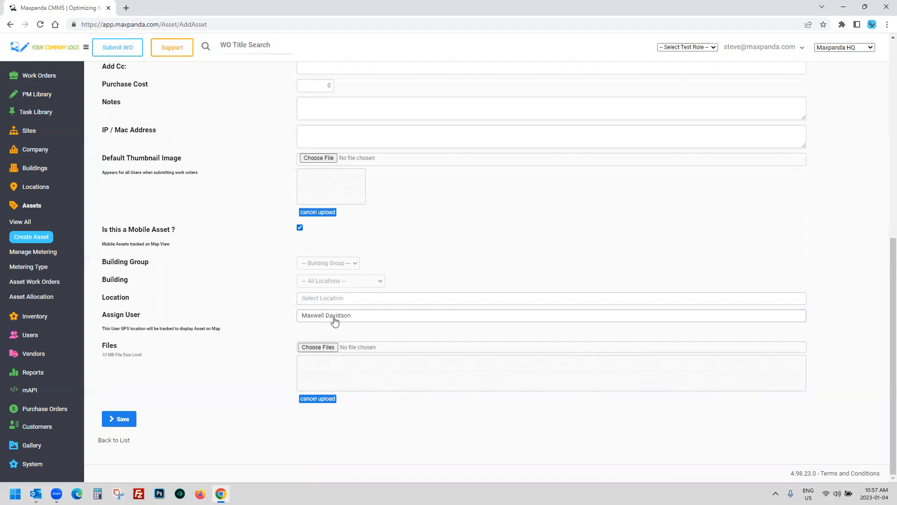
drag(103, 328, 226, 328)
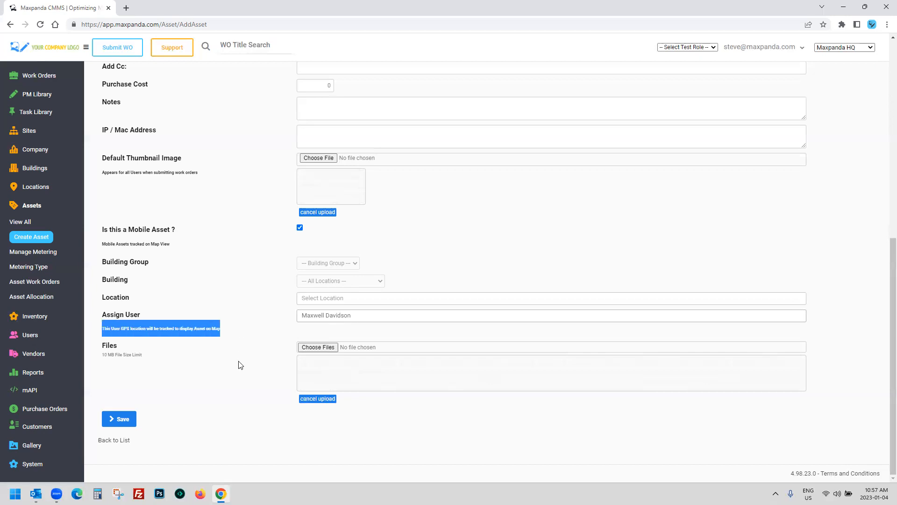
click(265, 323)
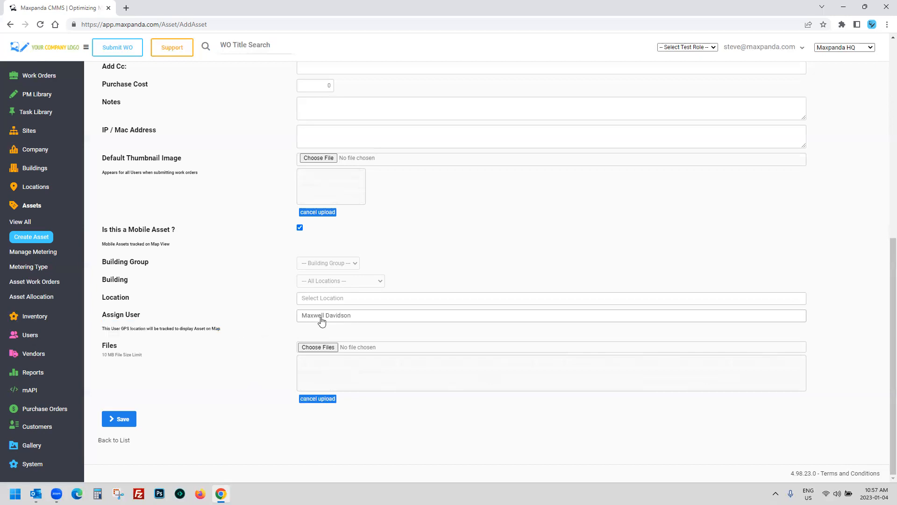
scroll(313, 245, up, 7)
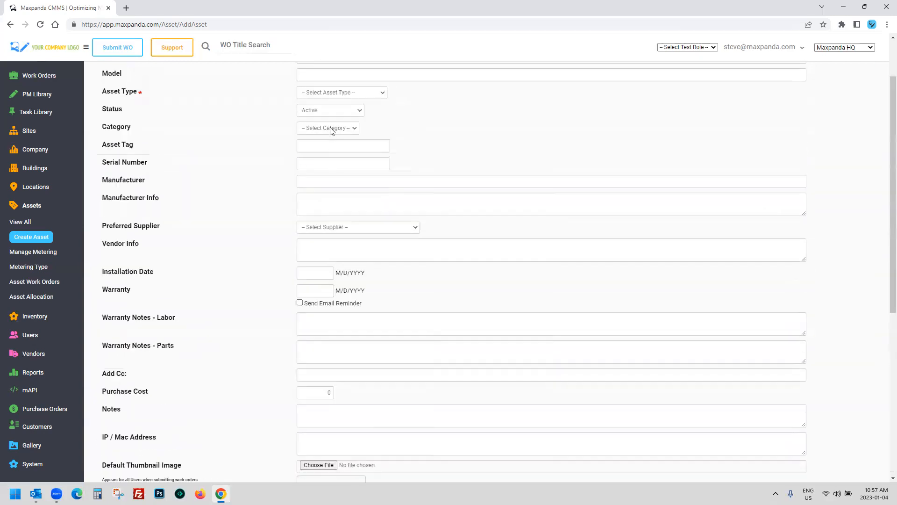
scroll(297, 138, down, 2)
scroll(296, 141, up, 1)
scroll(280, 178, down, 6)
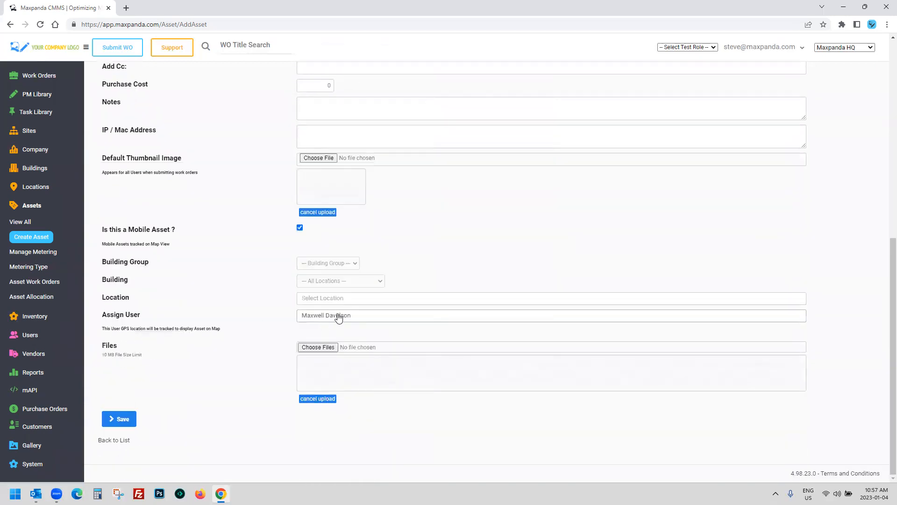
drag(221, 330, 100, 331)
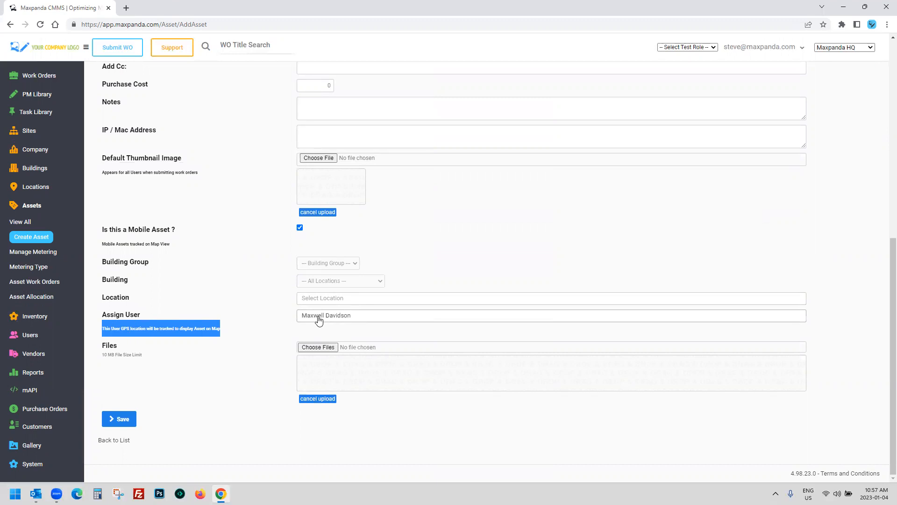
click(261, 313)
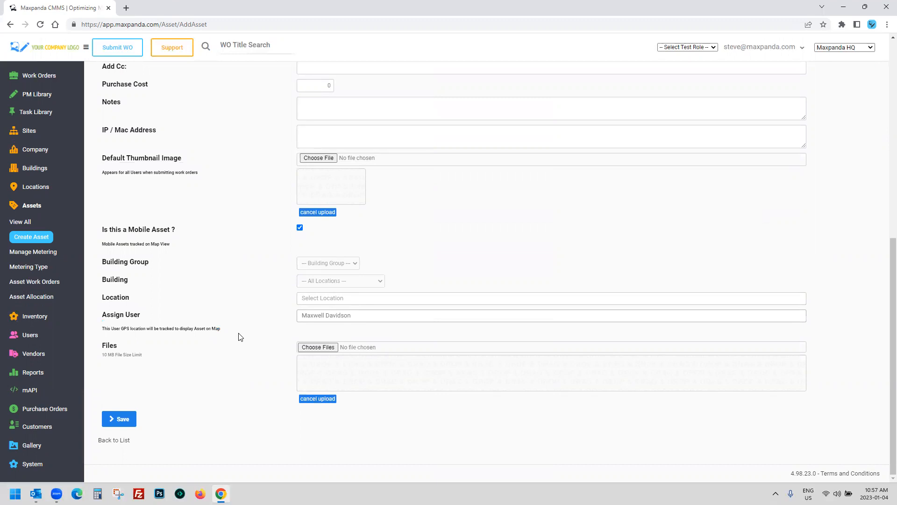
Step: Keep the assigned user, untick the mobile-asset option, and go to Assets > View All
click(332, 322)
click(244, 308)
click(300, 228)
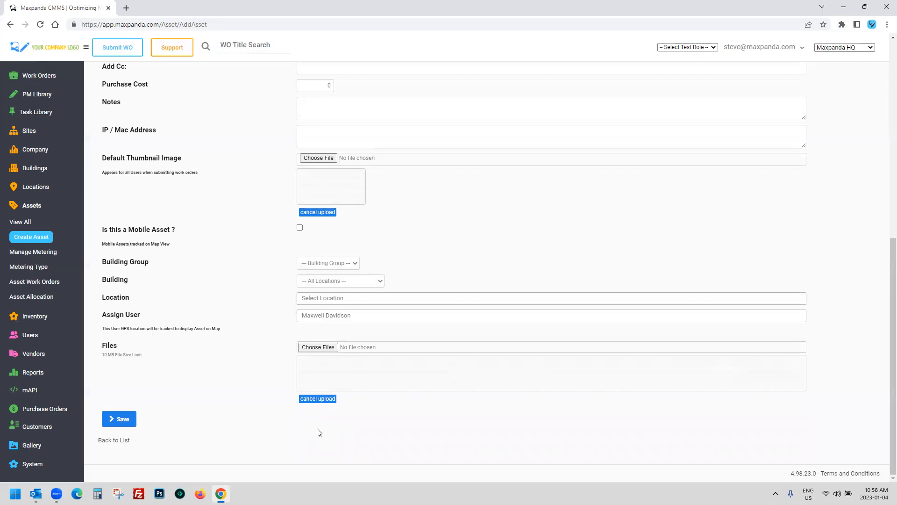
scroll(346, 351, up, 8)
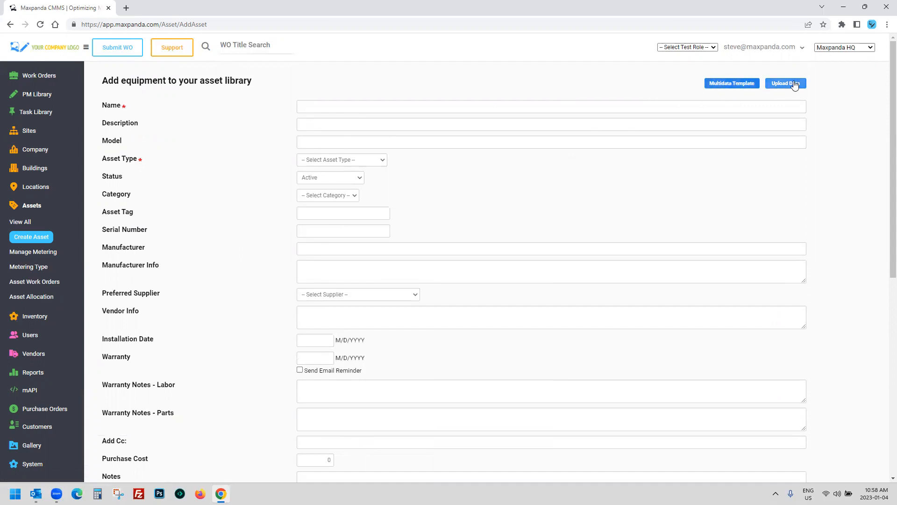
click(19, 222)
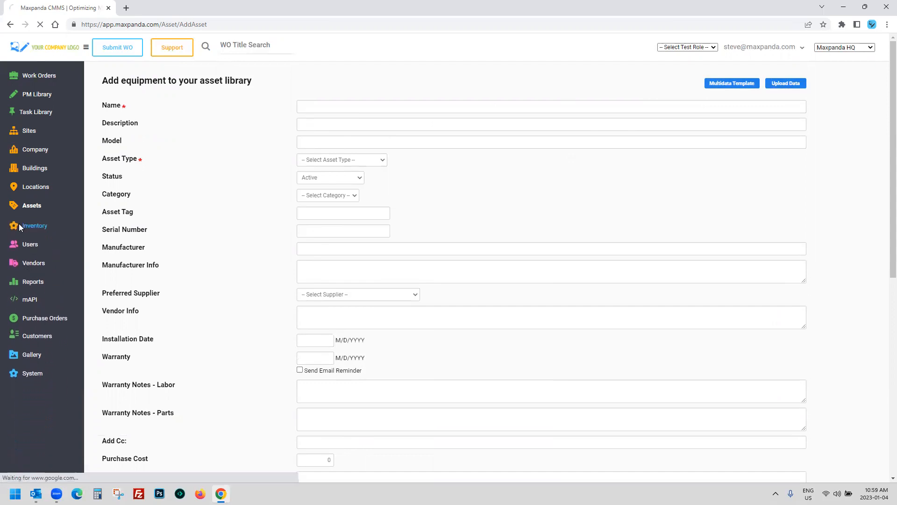
Step: Review the asset list rows, highlighting the Asus Laptop asset
drag(149, 162, 771, 421)
click(771, 421)
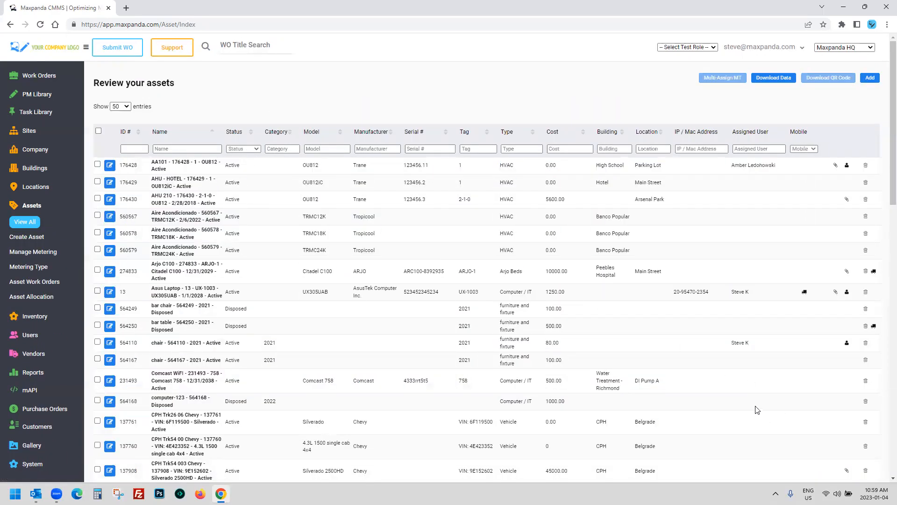
scroll(864, 290, down, 1)
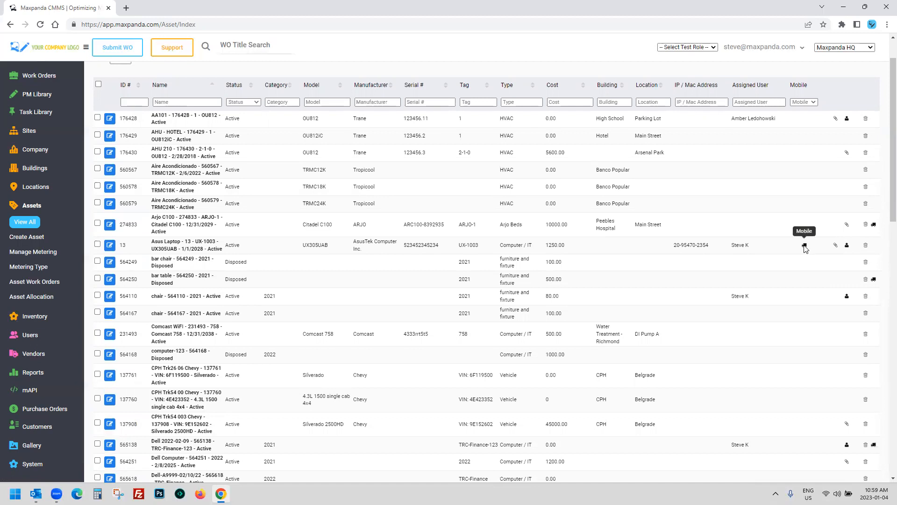
drag(752, 246, 149, 246)
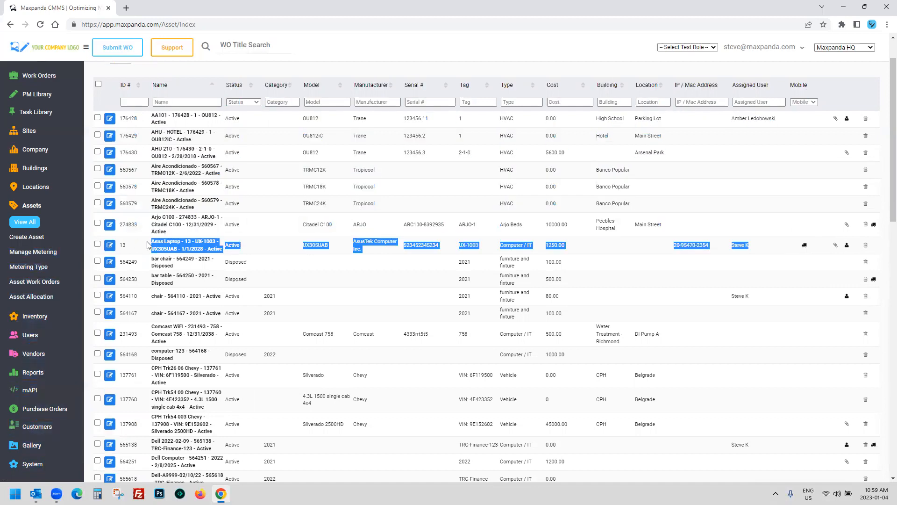
click(150, 247)
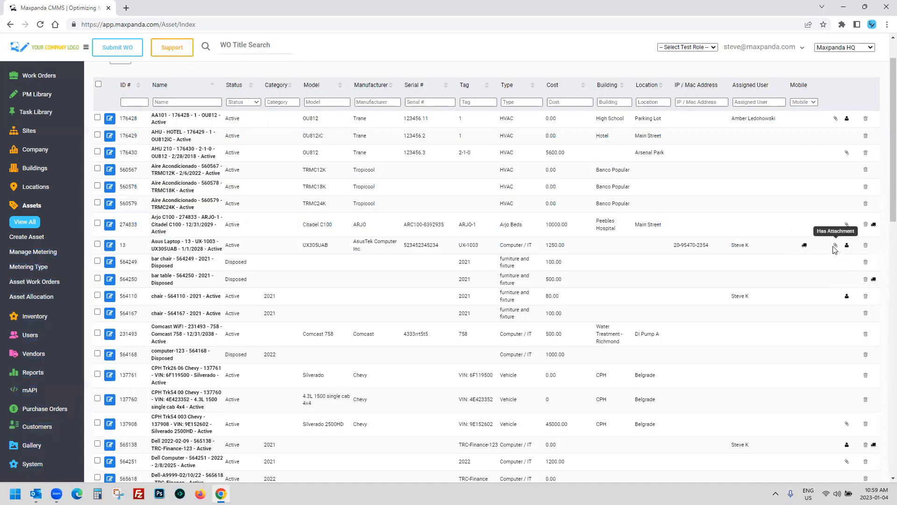
scroll(819, 318, down, 2)
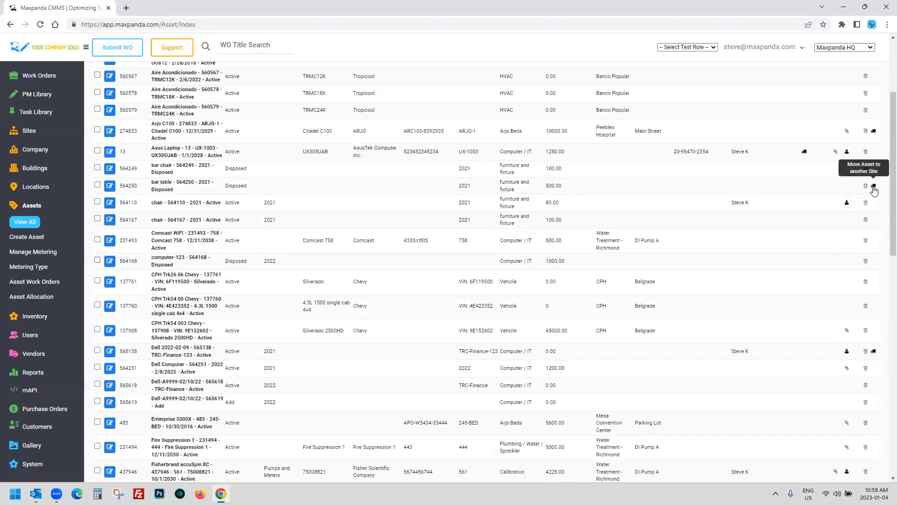
Step: Check the site dropdown without switching sites and open the Work Orders List View
click(844, 47)
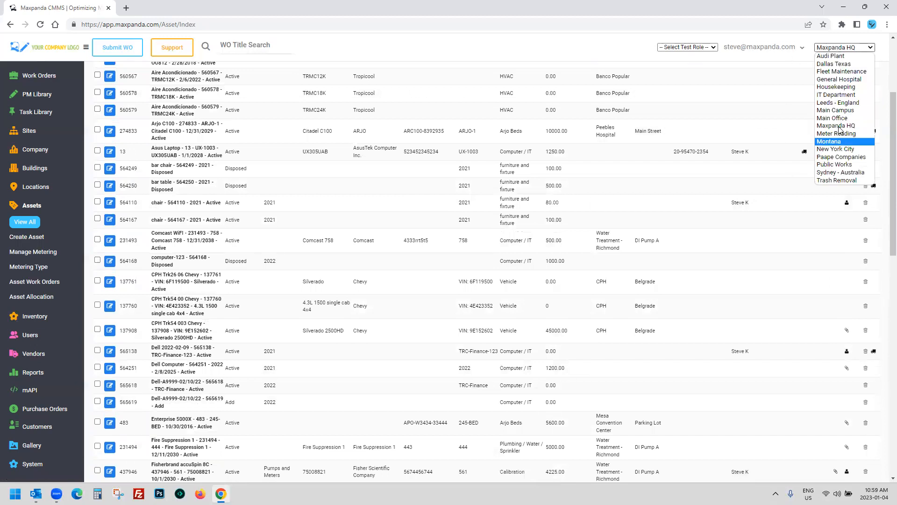
click(779, 104)
scroll(756, 119, up, 3)
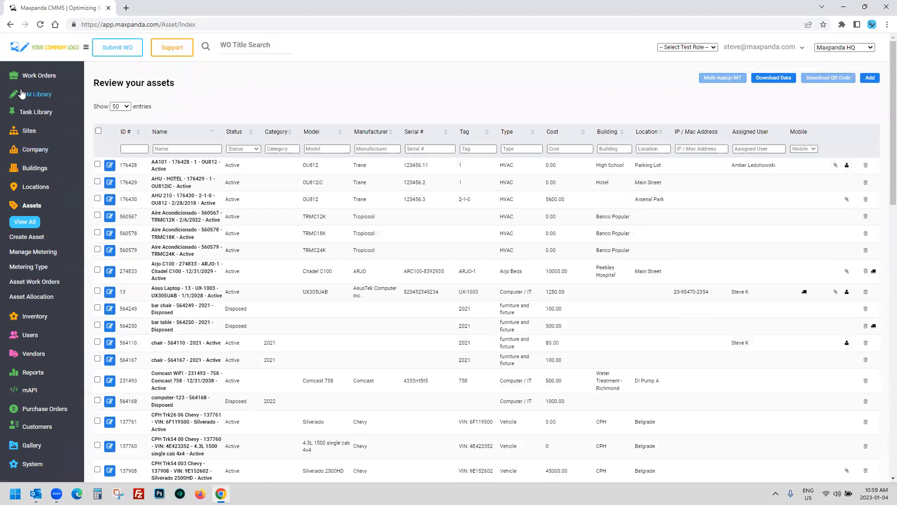
click(30, 77)
click(26, 107)
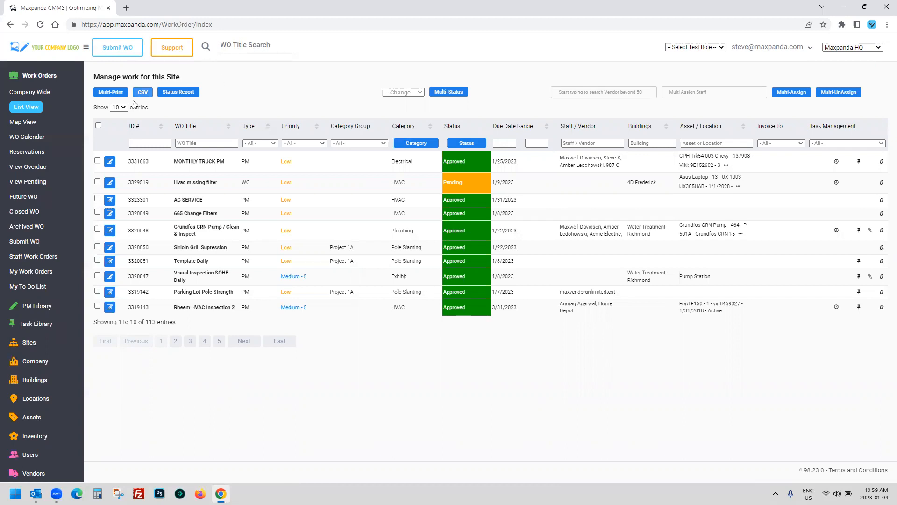
click(55, 76)
click(32, 114)
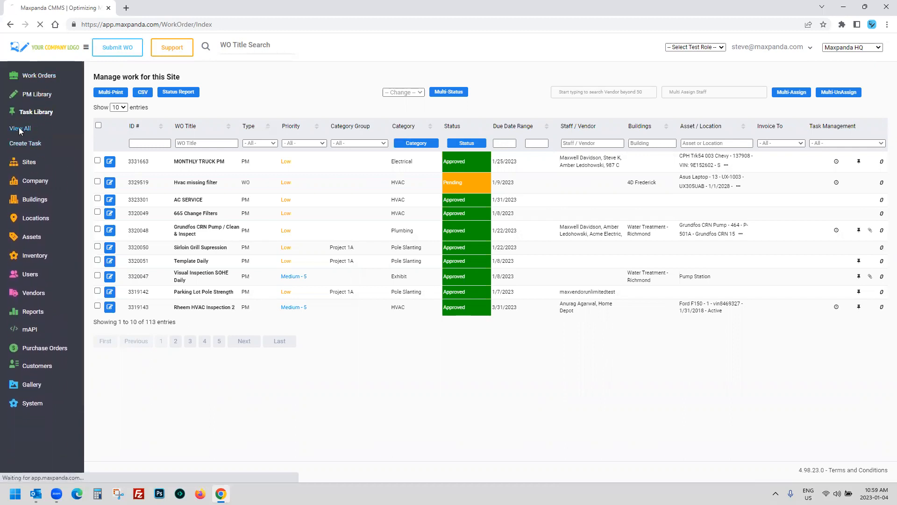
Step: Open the full task library and highlight the first task, Full Check - Pump CRN 150
click(19, 128)
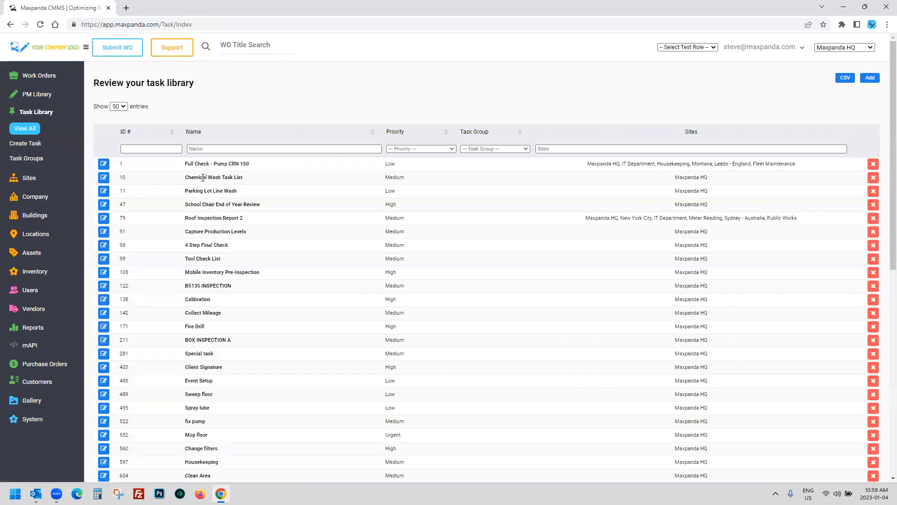
scroll(202, 177, down, 1)
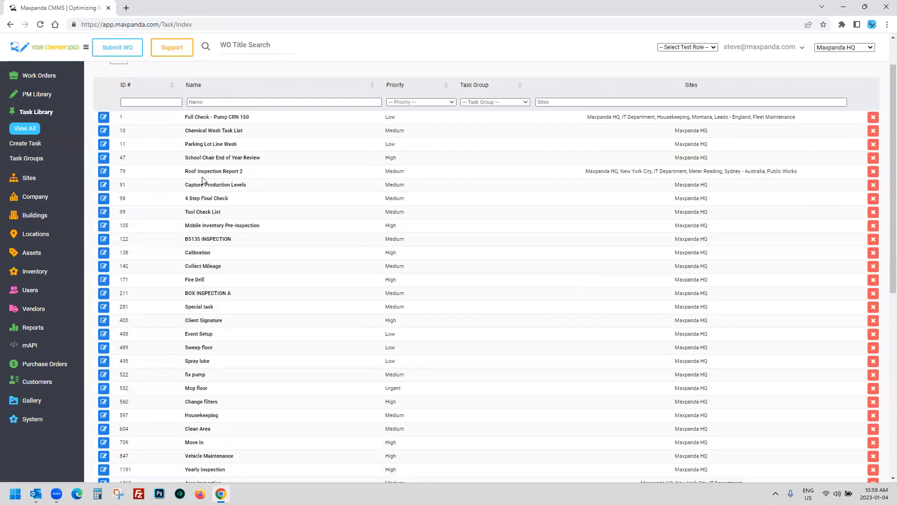
drag(183, 118, 260, 120)
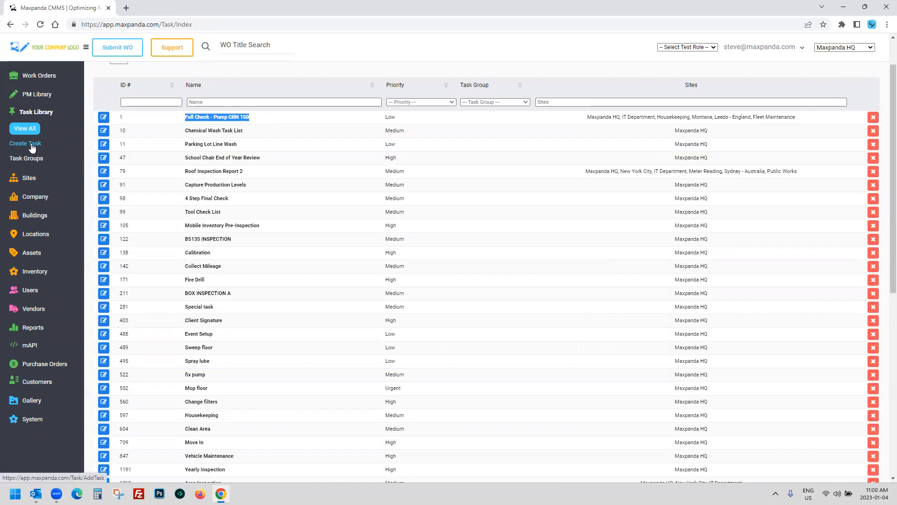
scroll(188, 180, up, 1)
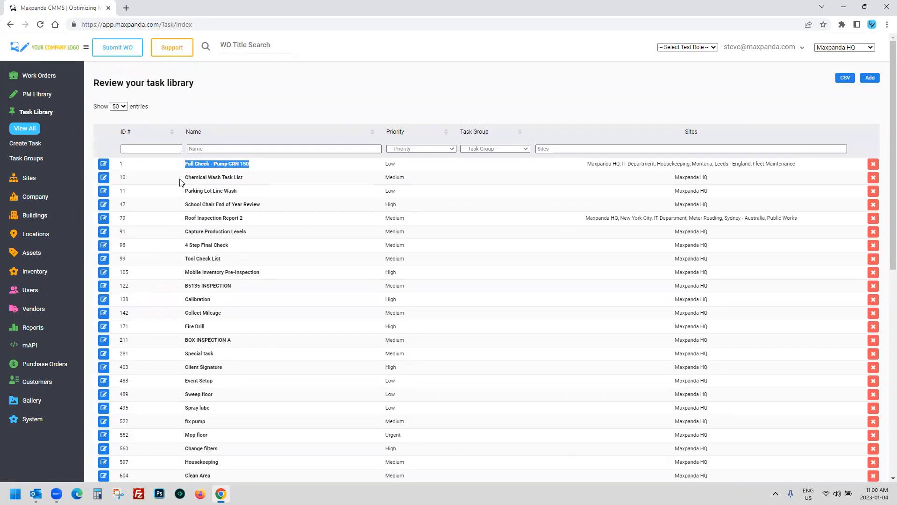
drag(169, 169, 286, 167)
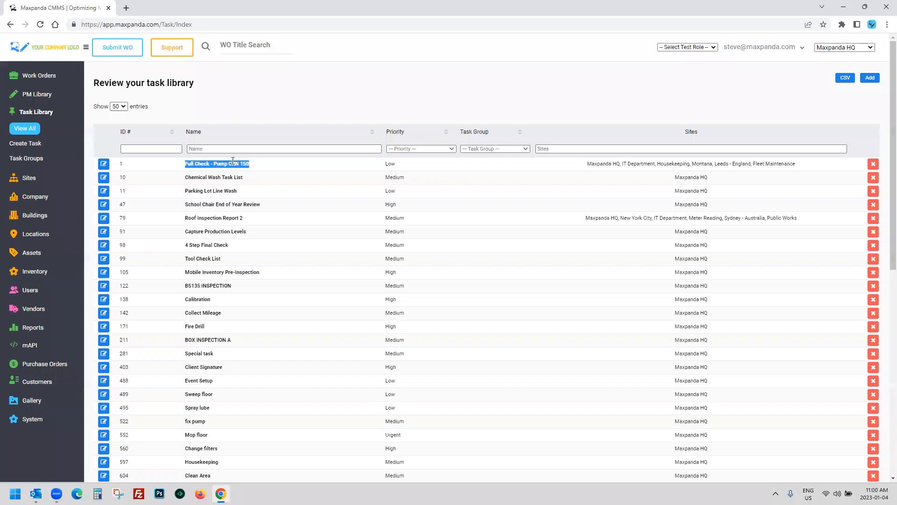
click(103, 165)
scroll(261, 237, down, 1)
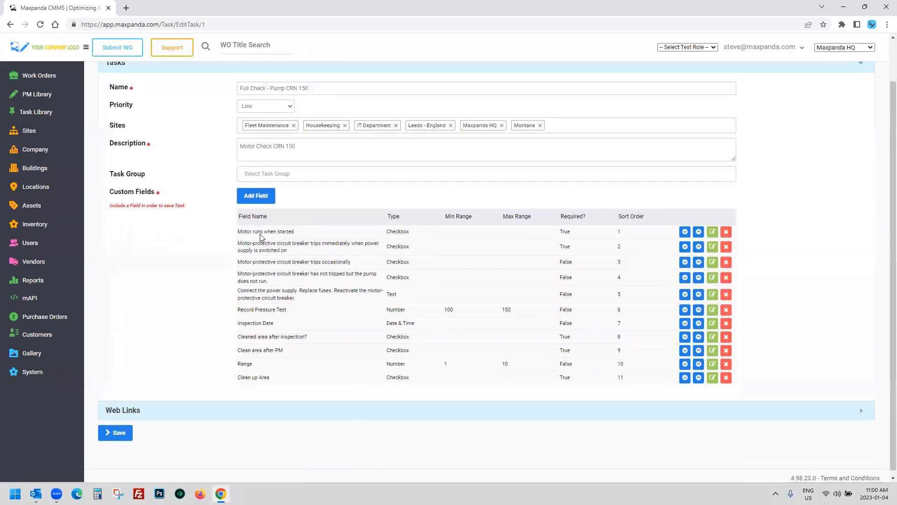
drag(244, 231, 286, 377)
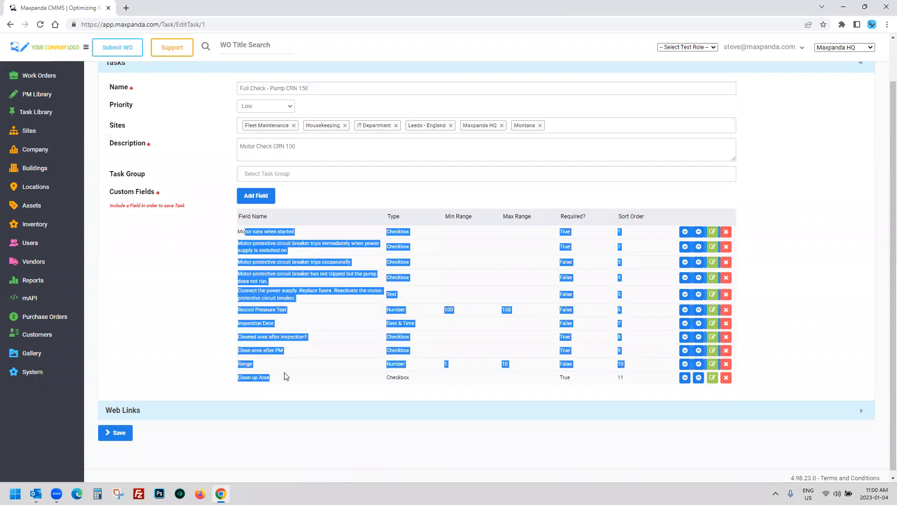
click(222, 240)
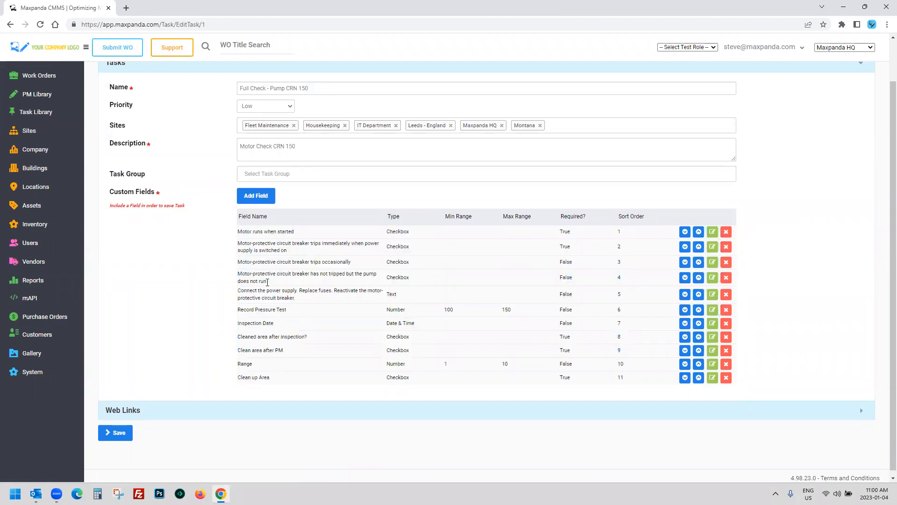
scroll(244, 204, up, 1)
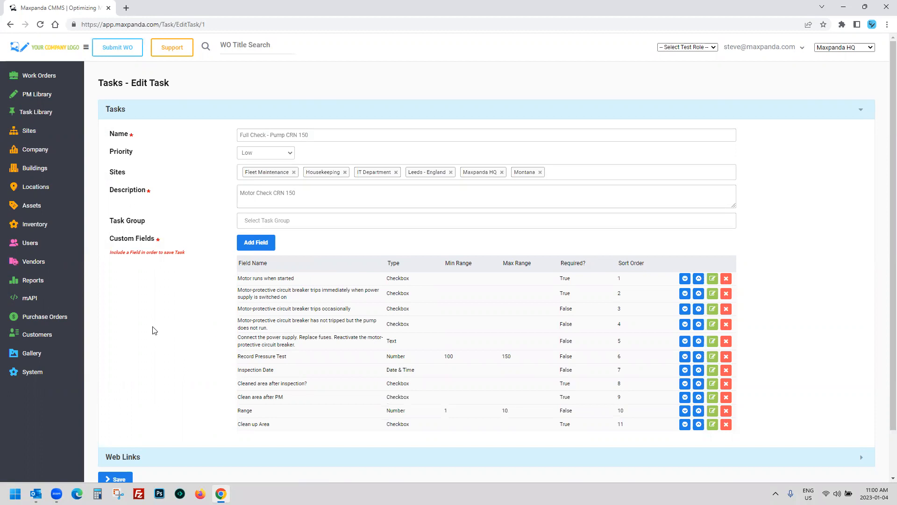
click(33, 80)
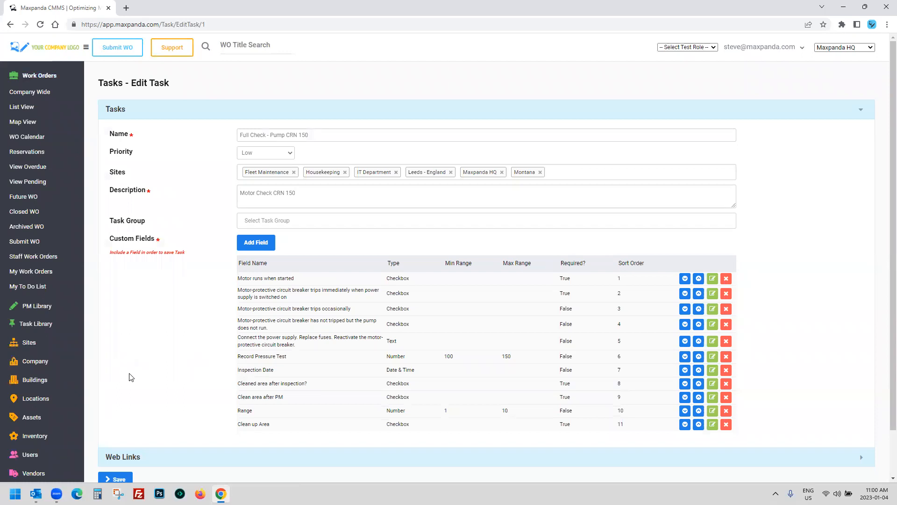
click(37, 325)
click(25, 128)
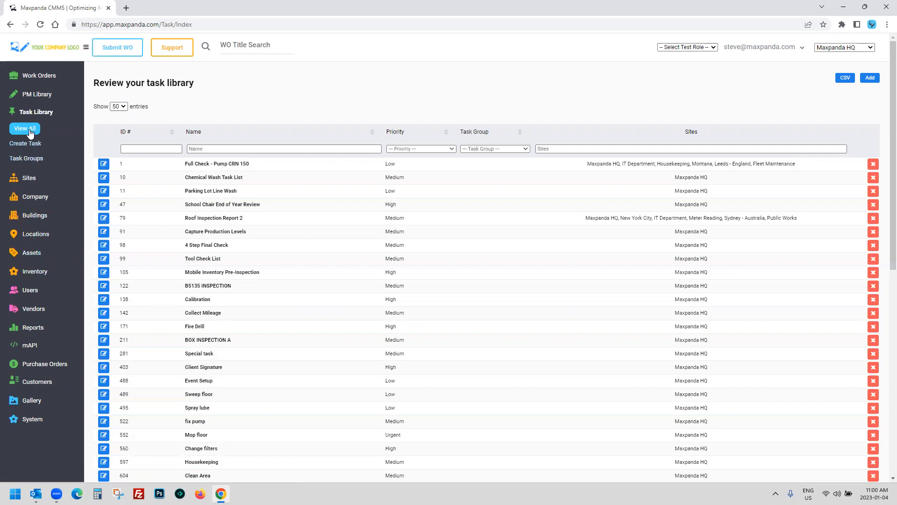
Step: Expand PM Library in the sidebar to show its template and work order options
click(31, 96)
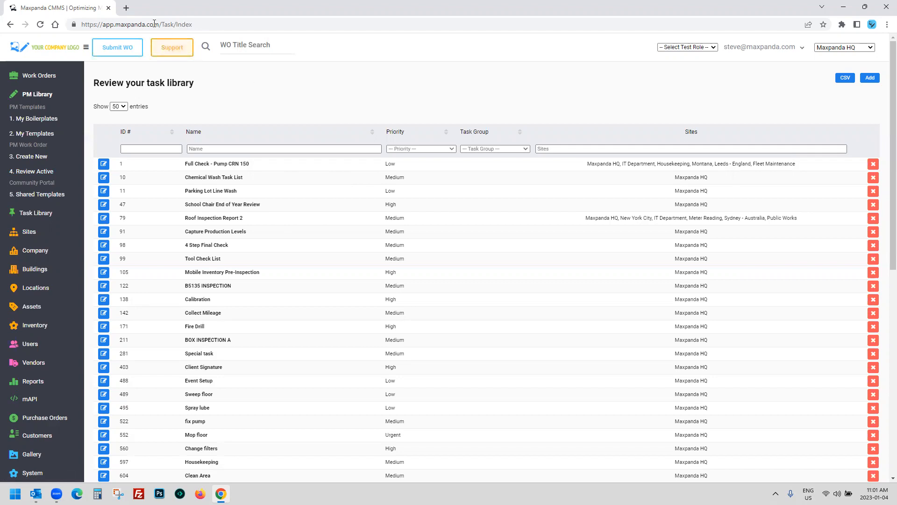
Step: Open the Maxpanda website's pricing plans page in a new browser tab
click(126, 8)
click(148, 41)
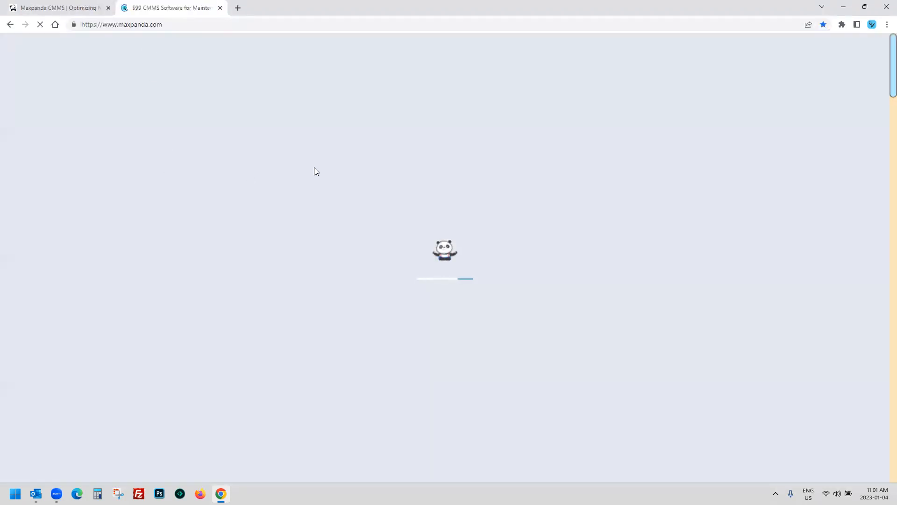
click(457, 61)
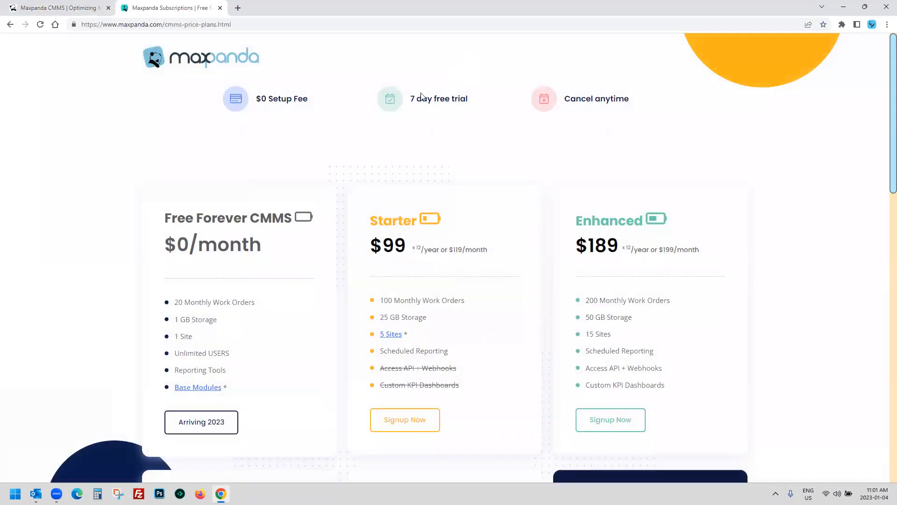
scroll(143, 216, down, 2)
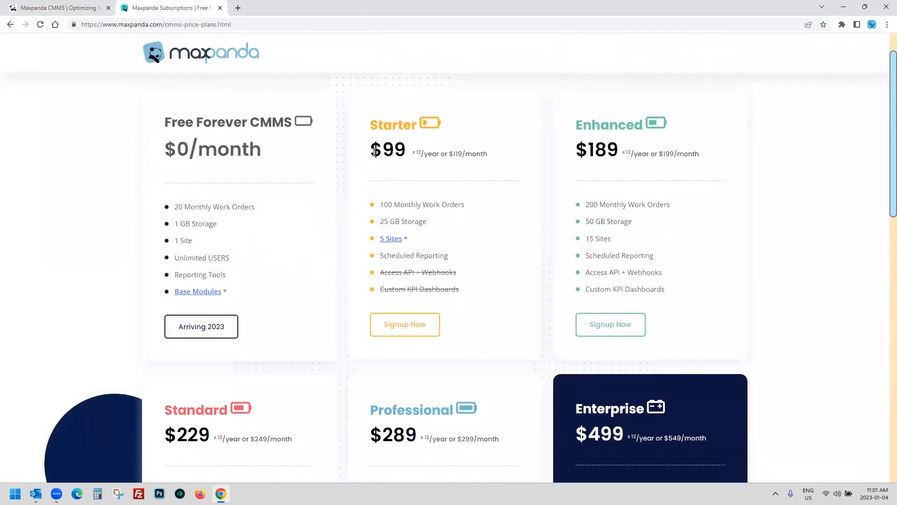
Step: Highlight the Starter plan price and the 7 day free trial text, then return to the CMMS tab
drag(371, 122, 490, 156)
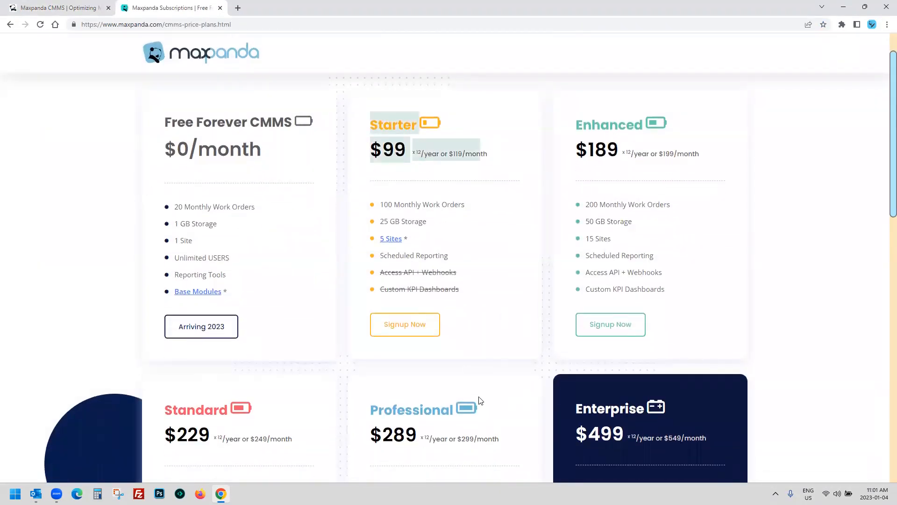
scroll(480, 384, up, 2)
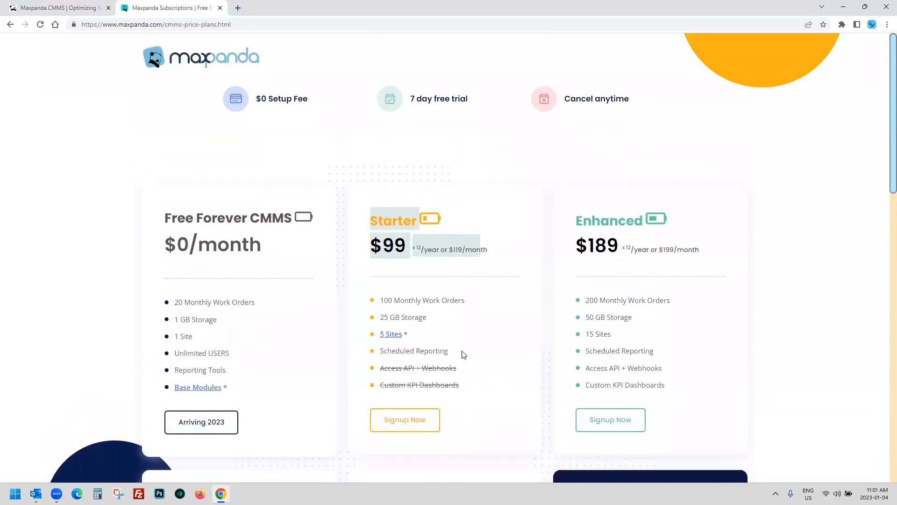
drag(487, 104, 374, 110)
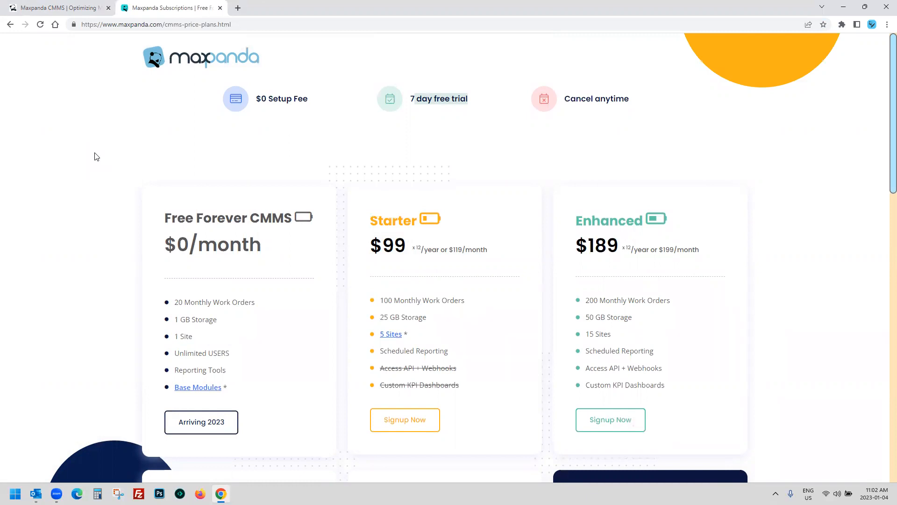
click(92, 8)
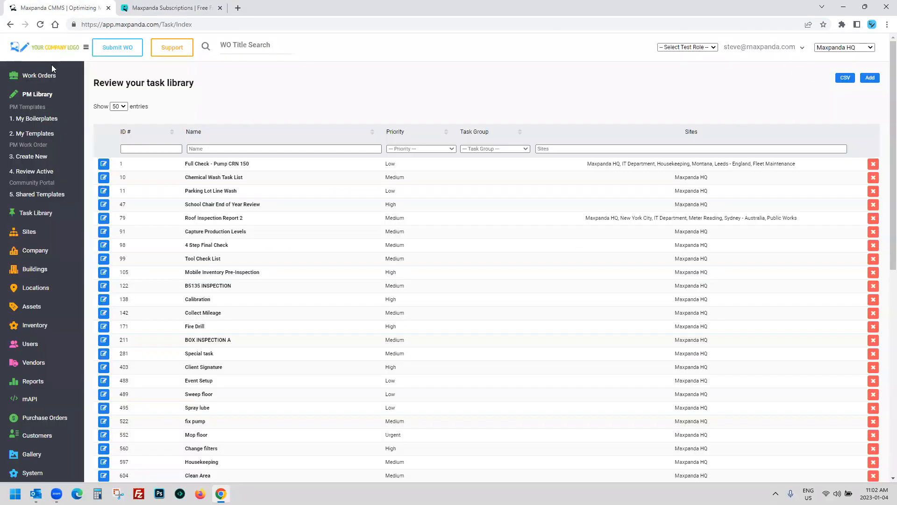
Step: Show the Work Orders list, then switch to the Maxpanda website tab
click(36, 76)
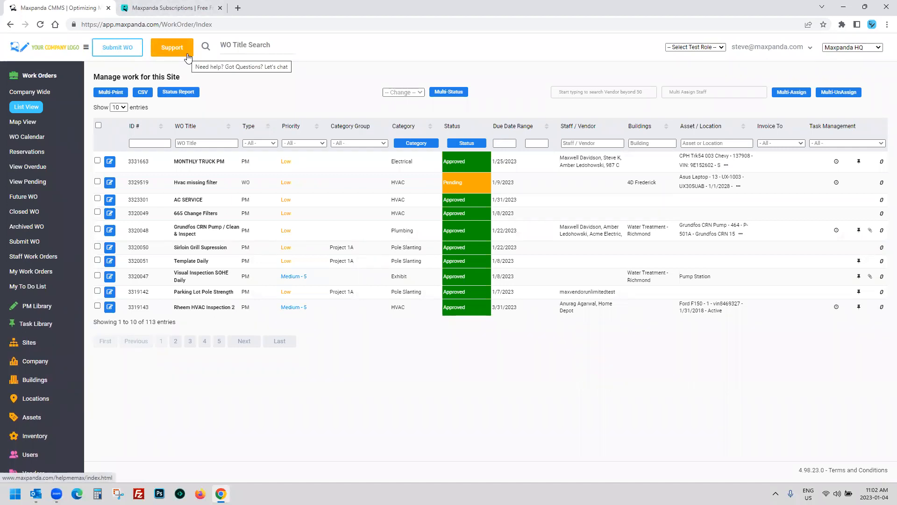
click(176, 54)
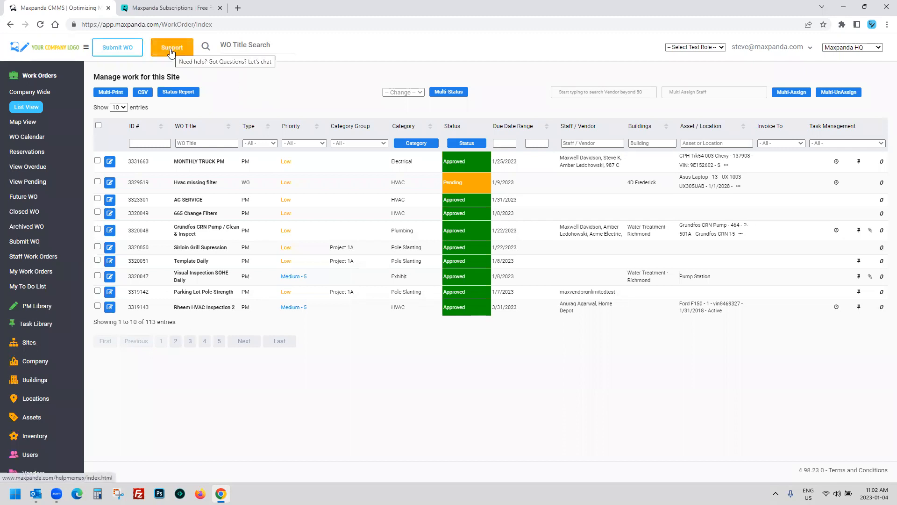
click(185, 7)
Step: View the Maxpanda contact form via Questions? > Contact, then close that tab
click(201, 58)
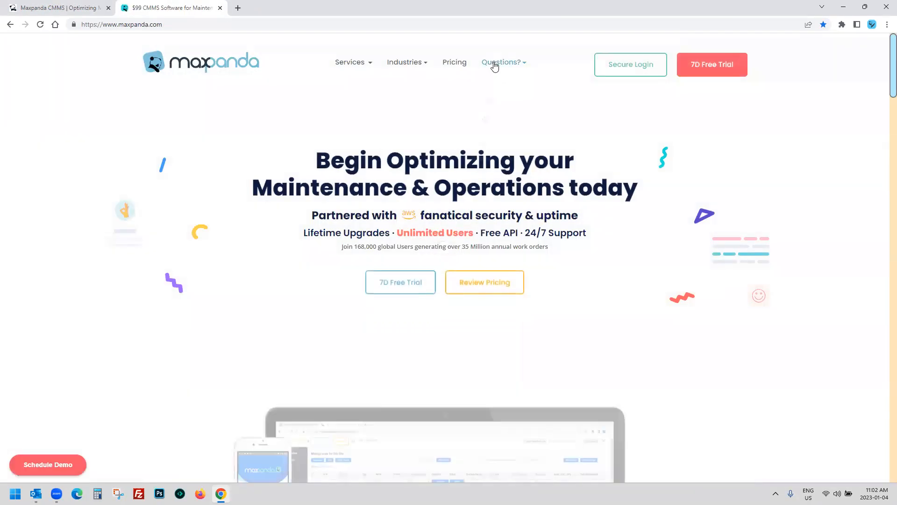
mouse_move(493, 64)
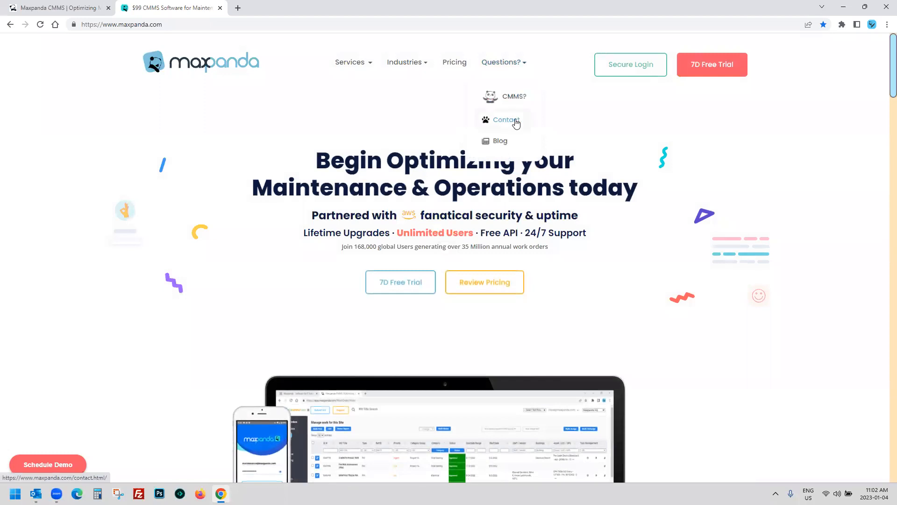
click(514, 122)
scroll(397, 253, down, 5)
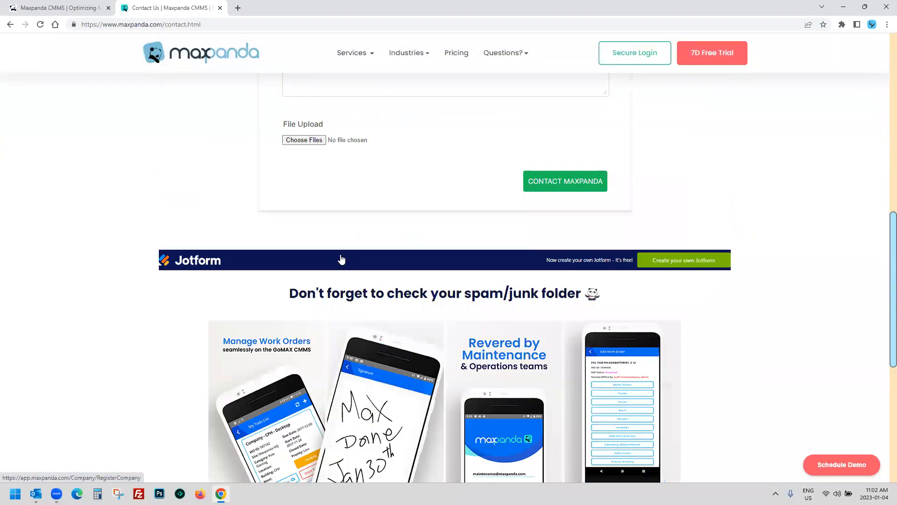
scroll(411, 144, up, 5)
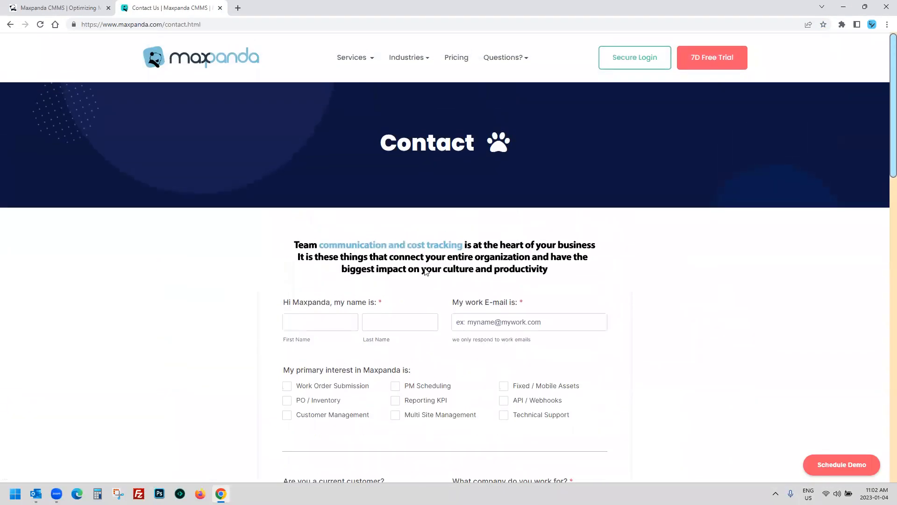
scroll(474, 329, down, 3)
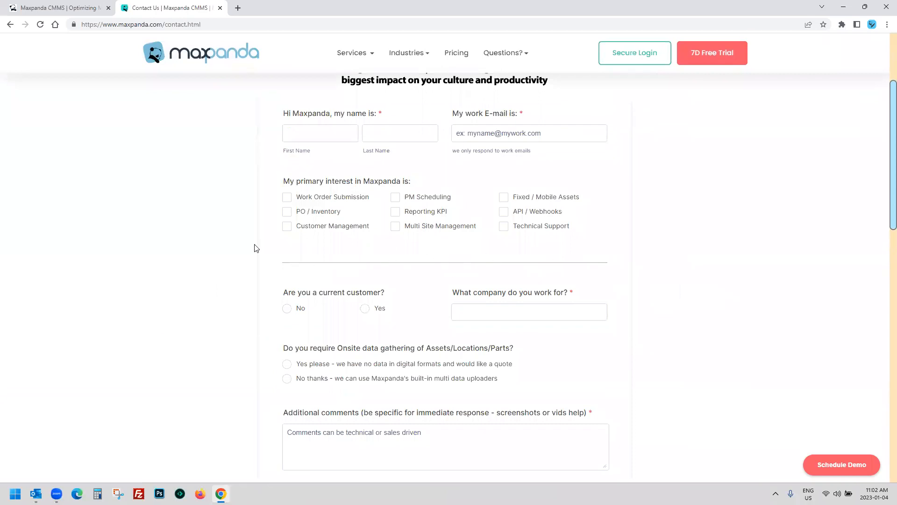
scroll(243, 245, down, 2)
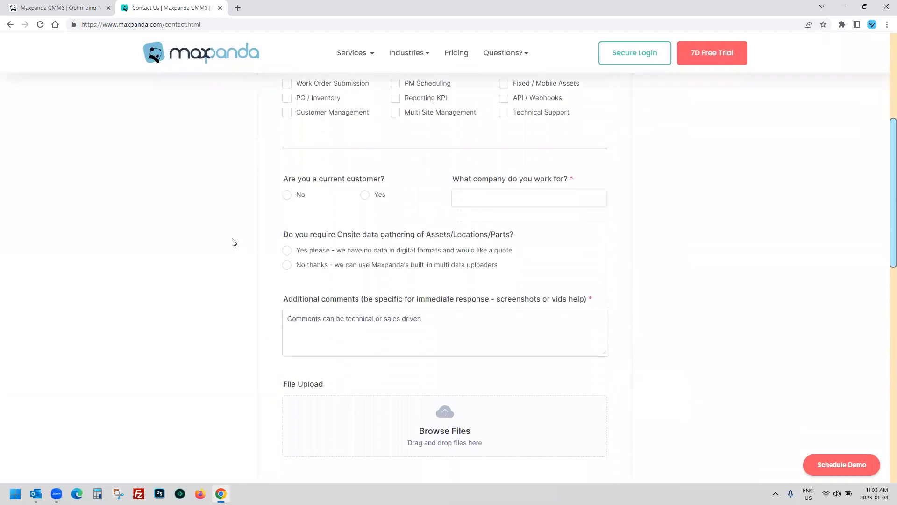
click(221, 8)
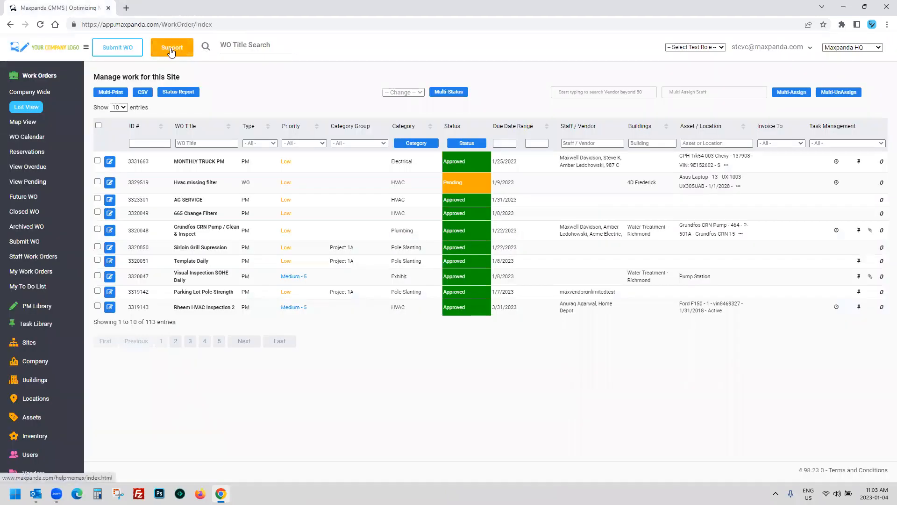
Step: Open the Maxpanda User Guide in a new tab at its GoMAX! Mobile Getting Started section
click(171, 48)
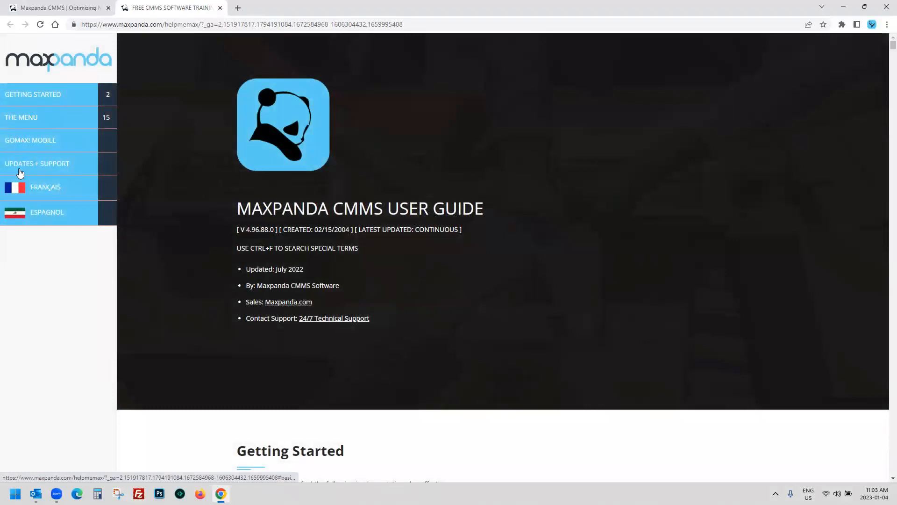
click(29, 123)
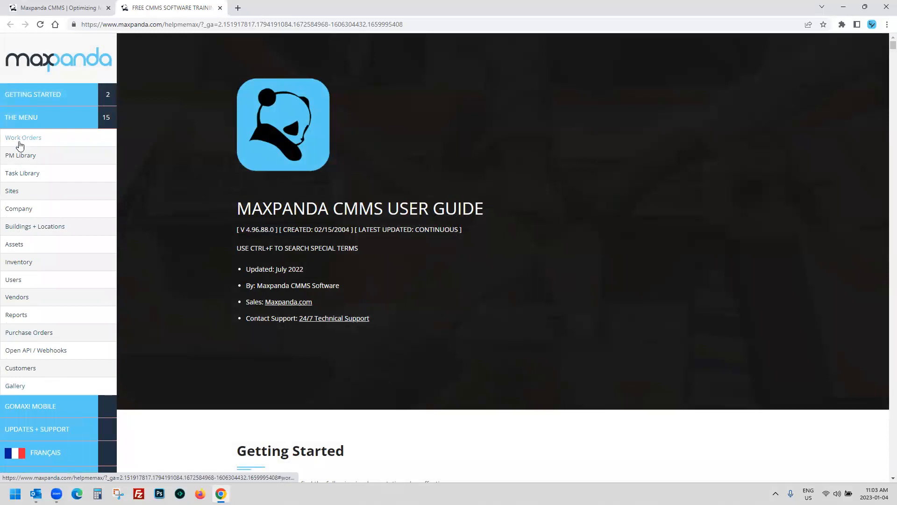
click(42, 407)
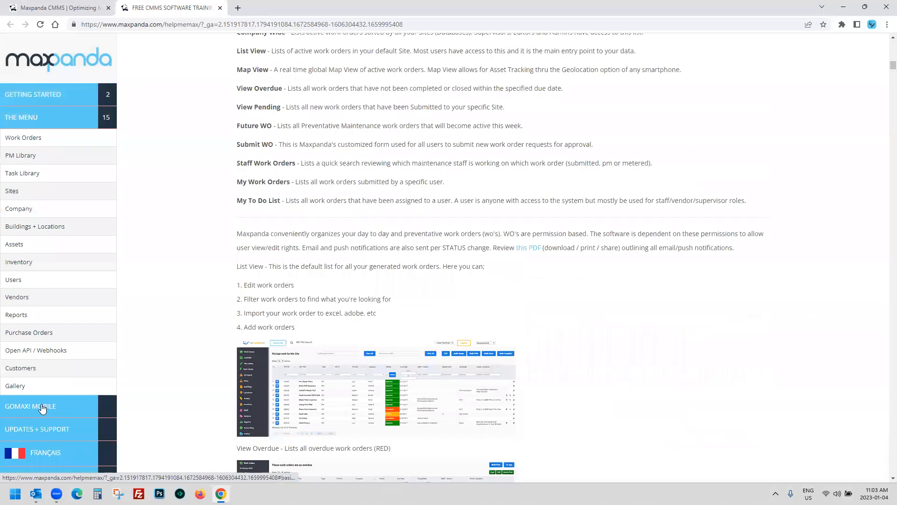
scroll(164, 310, down, 8)
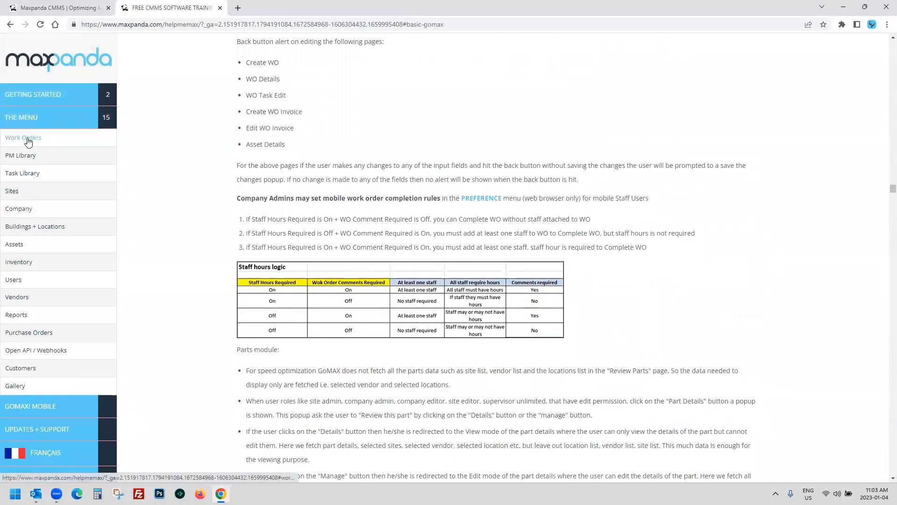
click(26, 96)
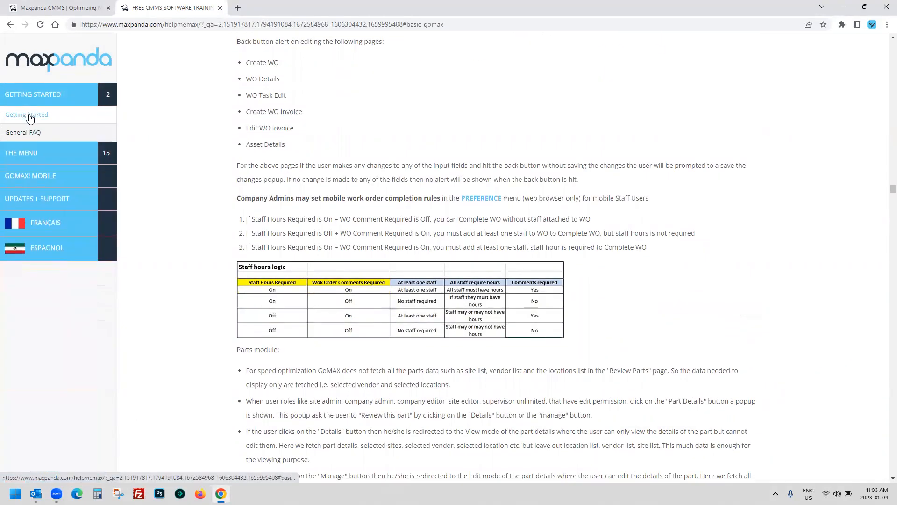
Step: Review the Getting Started implementation steps, then close the user guide tab
click(29, 116)
drag(246, 127, 501, 280)
click(501, 281)
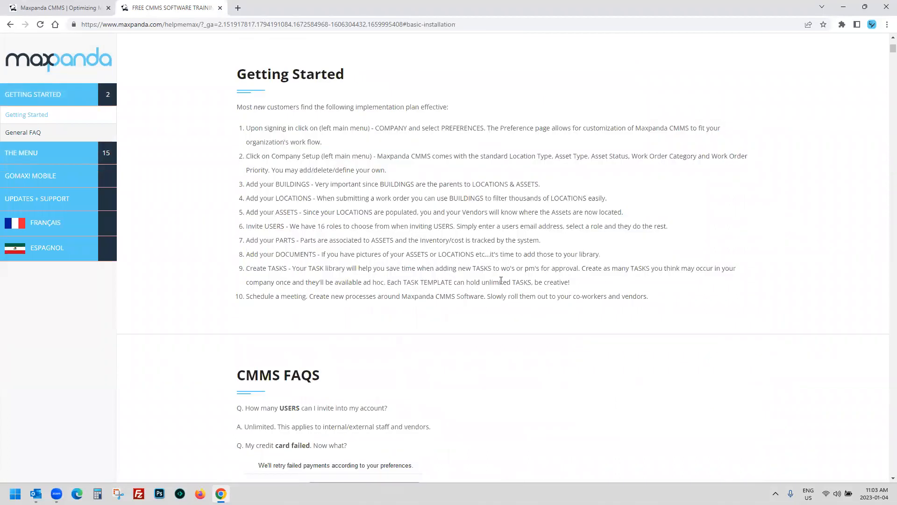
click(220, 8)
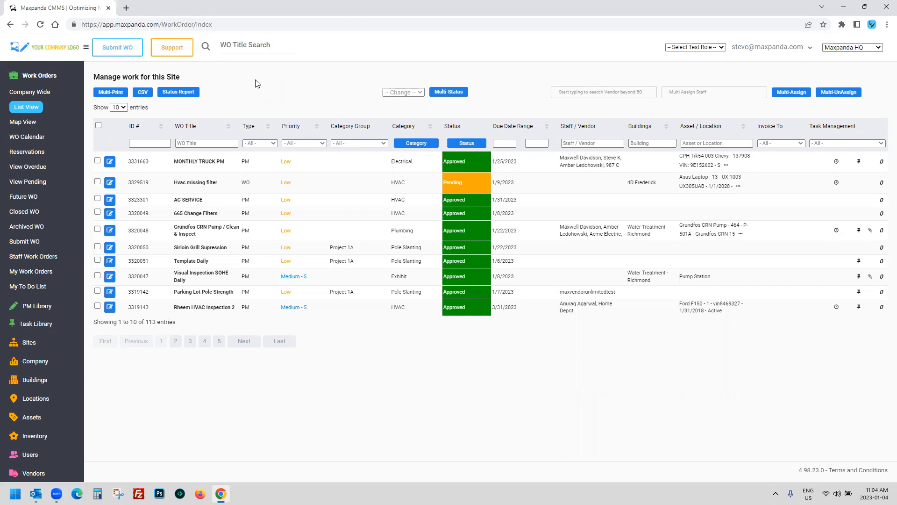
Step: Try the map view's staff work order and assigned asset layers, then switch to List View
click(24, 124)
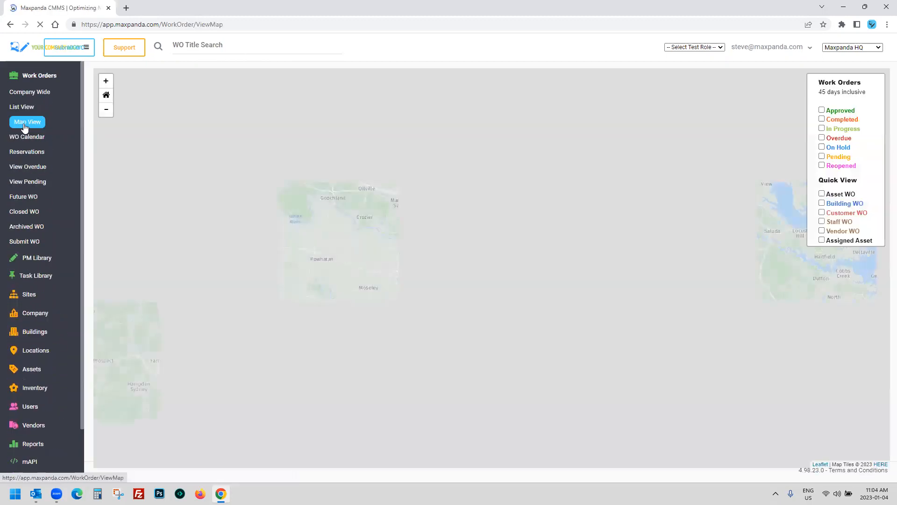
click(823, 223)
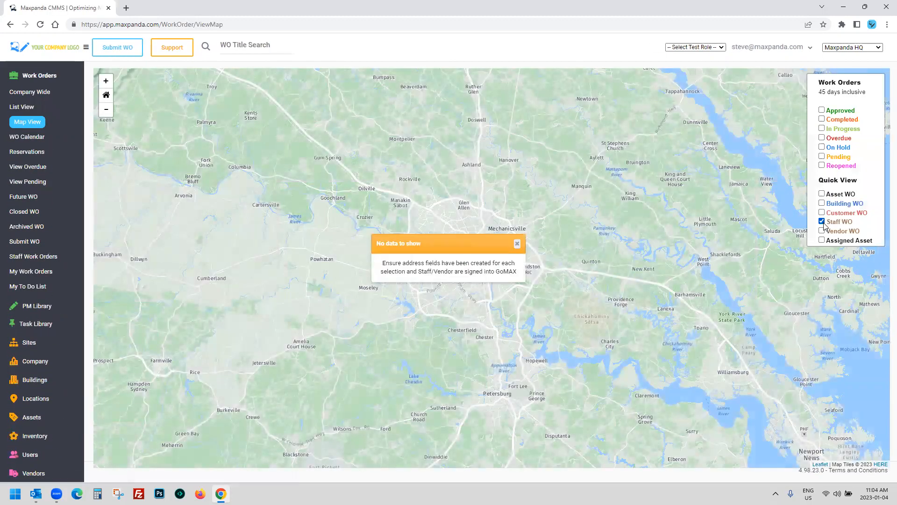
click(517, 244)
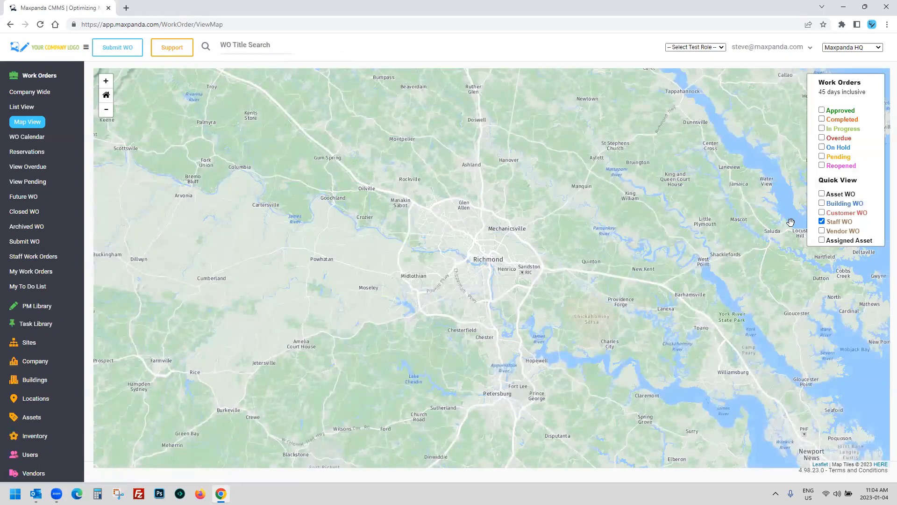
click(822, 222)
click(822, 240)
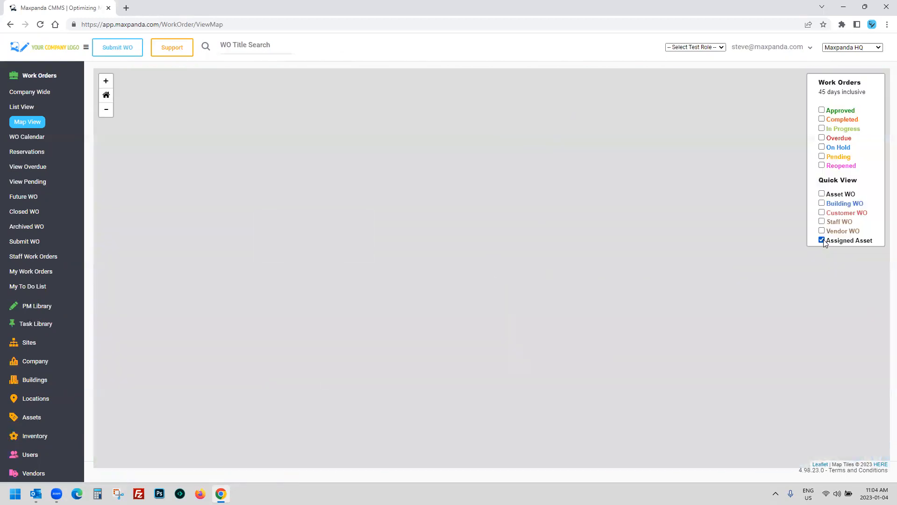
mouse_move(492, 269)
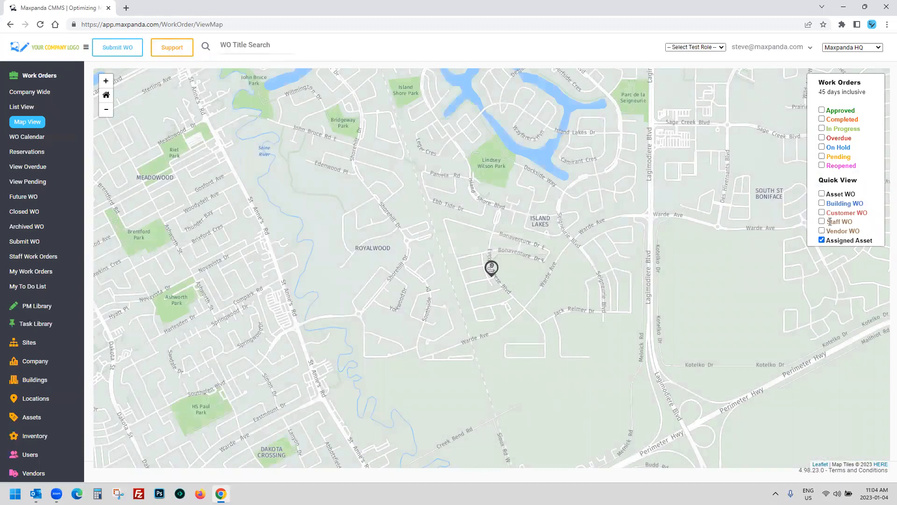
drag(866, 222, 830, 222)
click(27, 121)
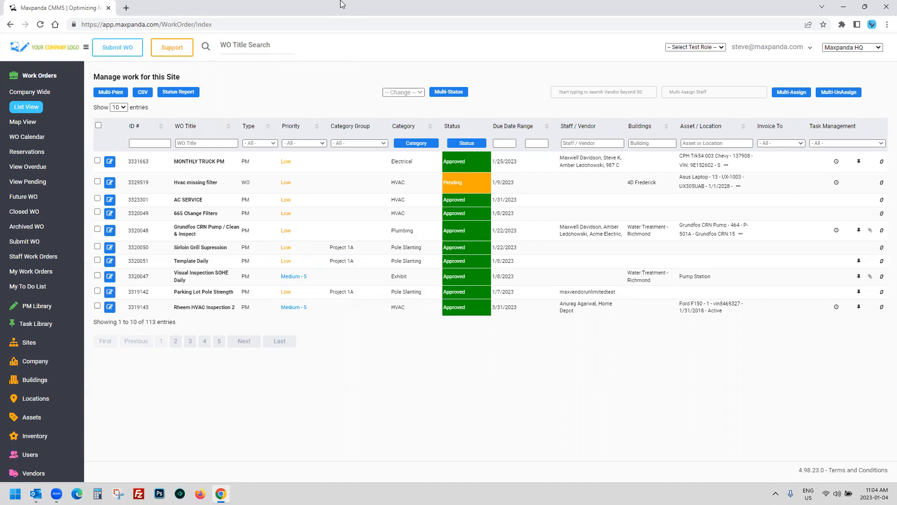
Step: Open the MONTHLY TRUCK PM work order (3331663) for editing
click(37, 305)
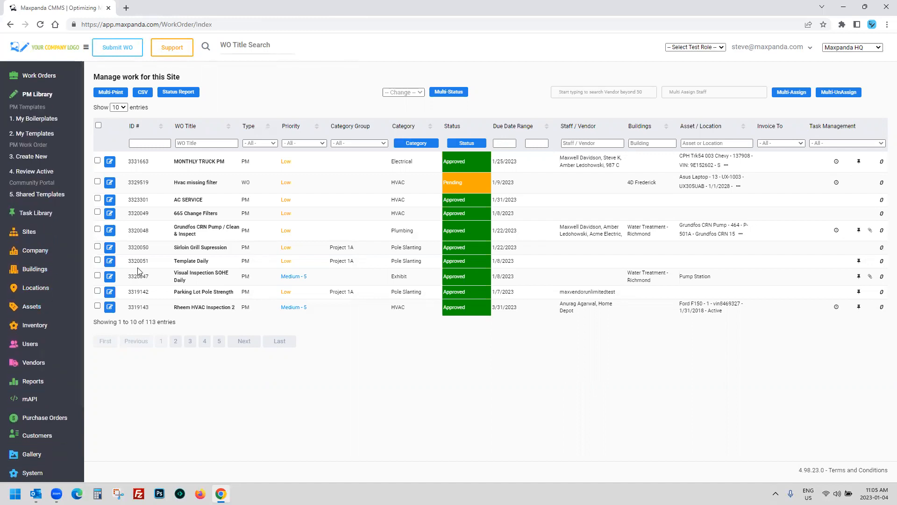
click(108, 162)
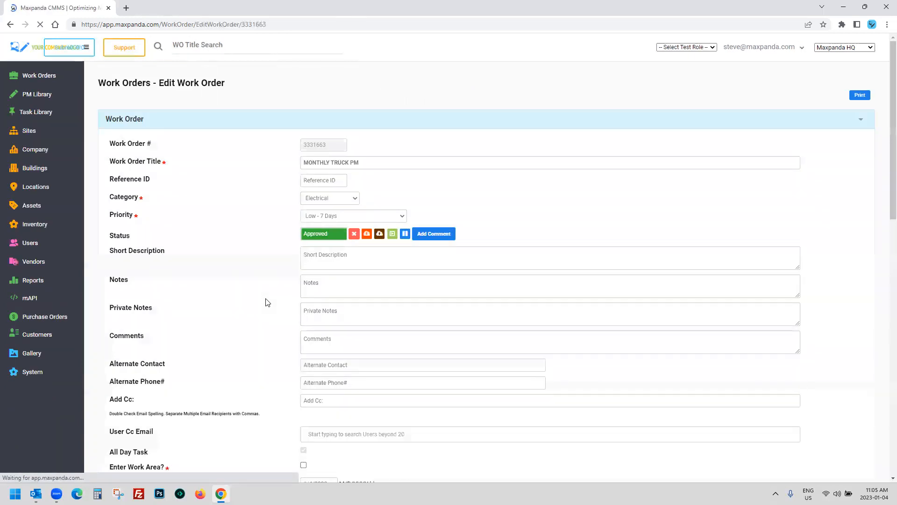
scroll(265, 298, down, 8)
scroll(266, 297, down, 6)
scroll(272, 285, up, 2)
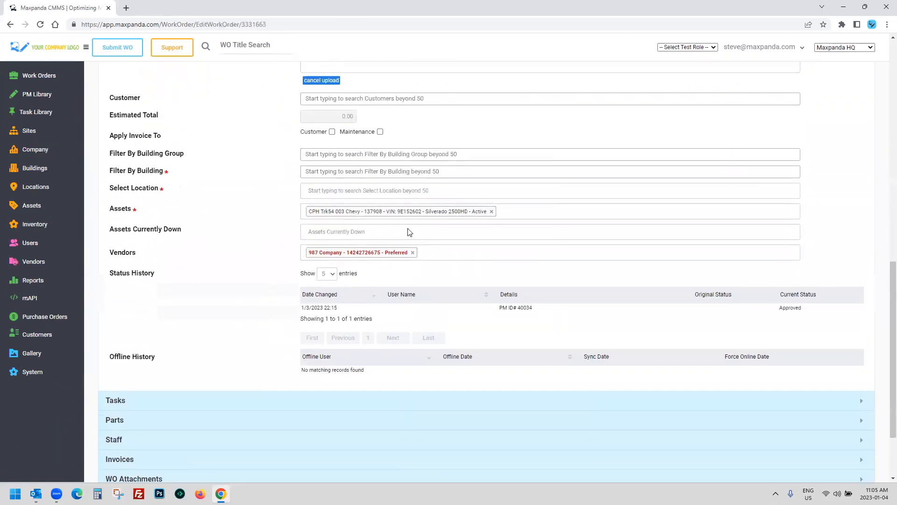
Step: Add AA101, AHU - HOTEL and AHU 210 to the work order's assets
click(539, 212)
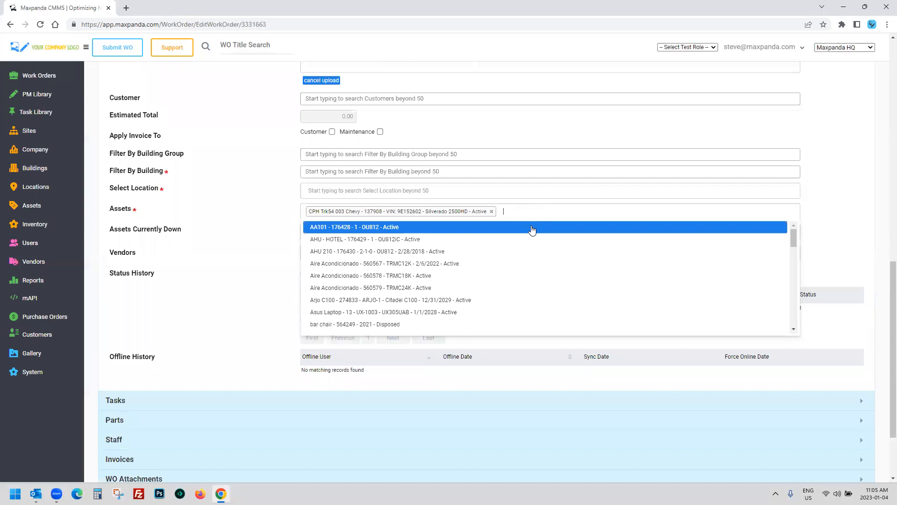
click(530, 230)
click(583, 218)
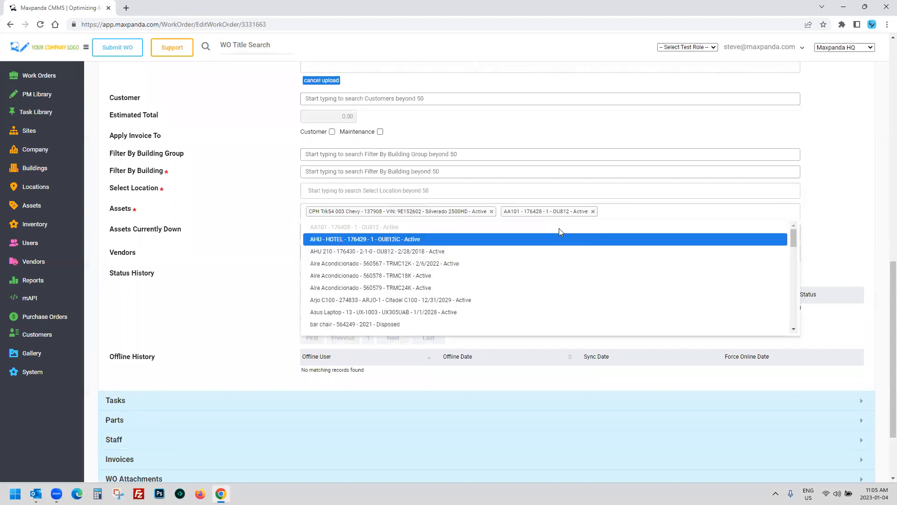
click(610, 242)
click(725, 218)
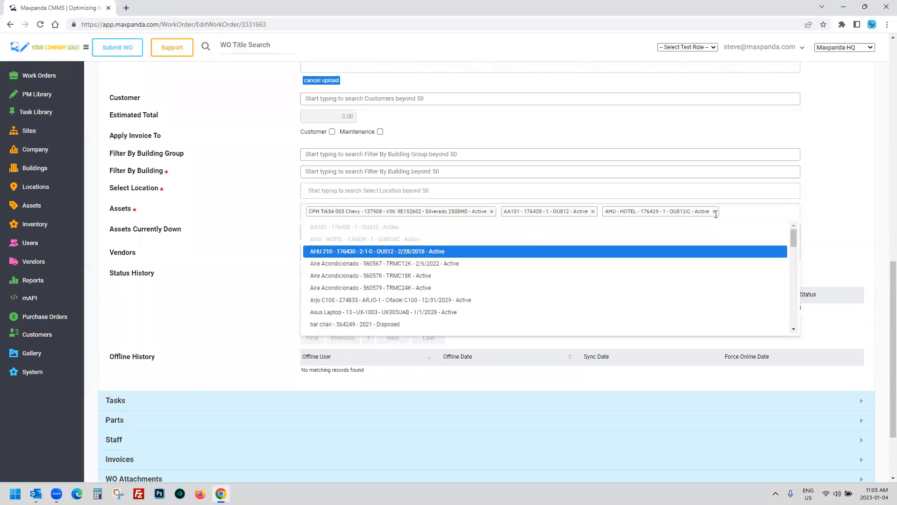
click(399, 255)
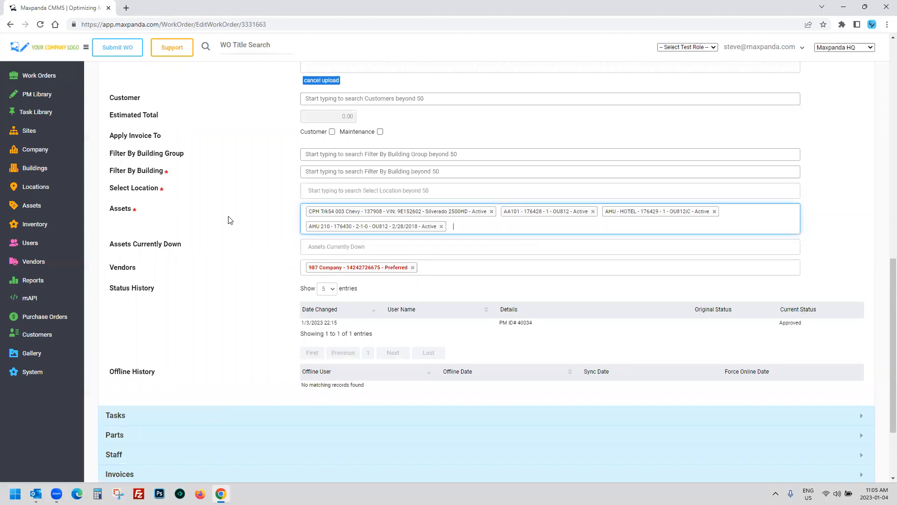
click(233, 219)
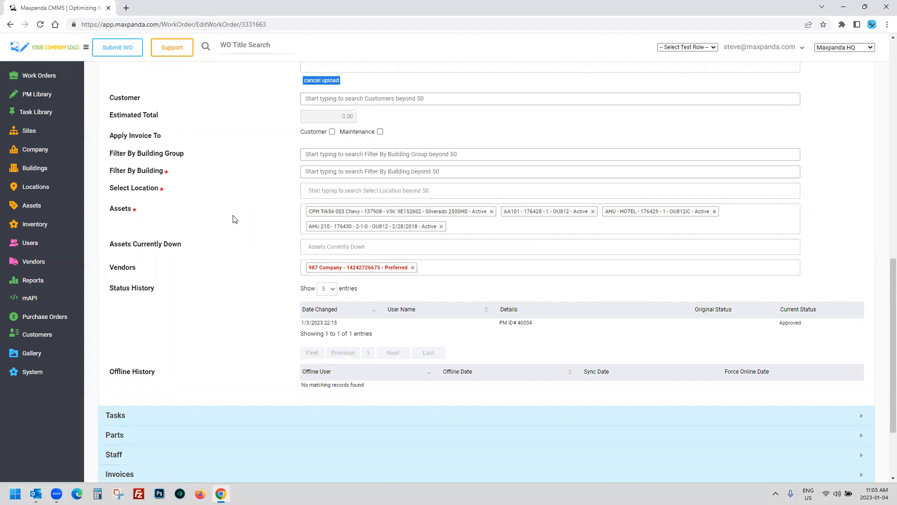
scroll(234, 219, up, 5)
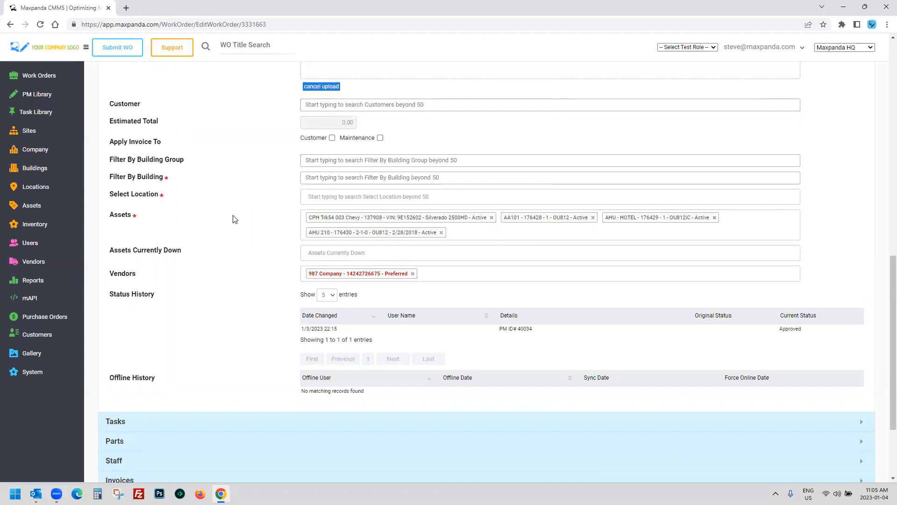
scroll(234, 220, down, 3)
scroll(233, 218, down, 2)
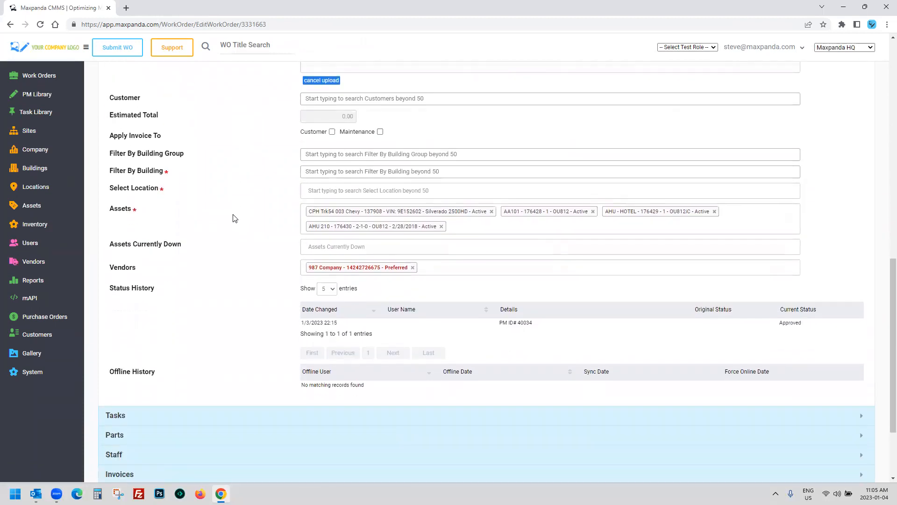
scroll(236, 217, up, 9)
Step: Add Aire Acondicionado - 560567 - TRMC12K as a fifth asset
click(340, 204)
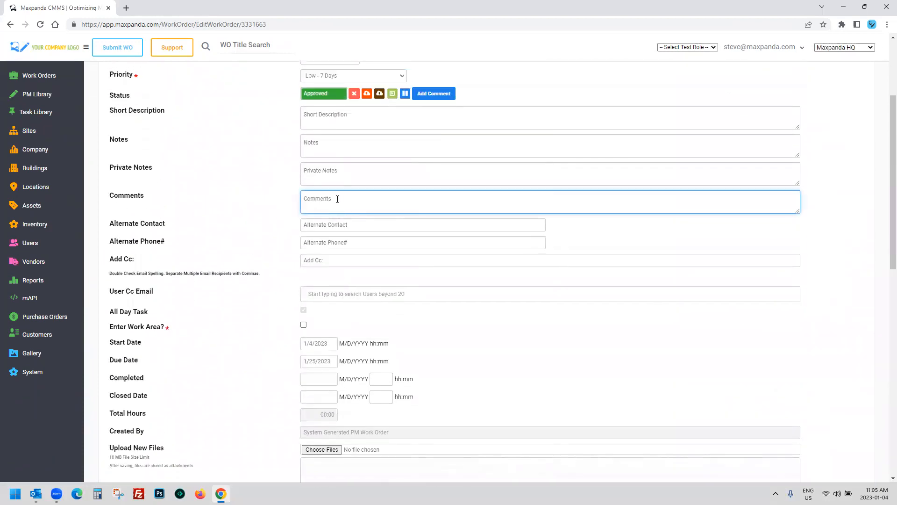
scroll(236, 222, down, 8)
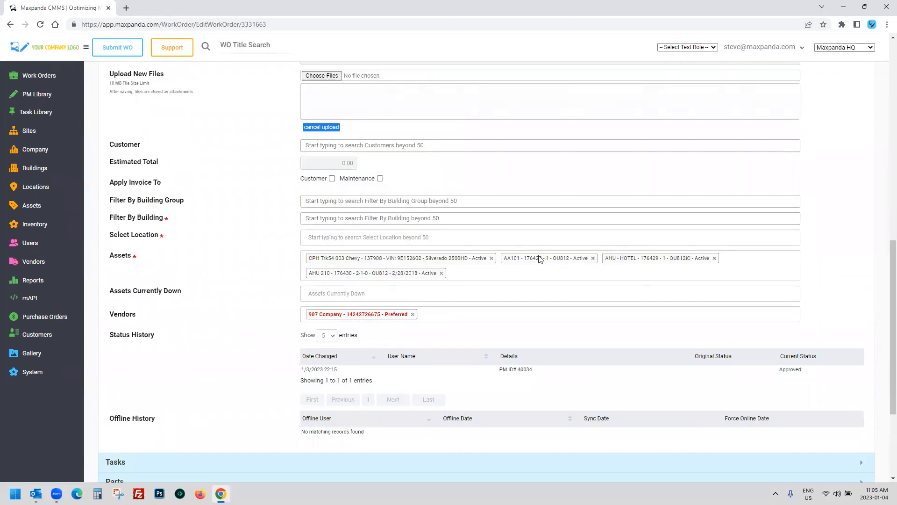
click(417, 275)
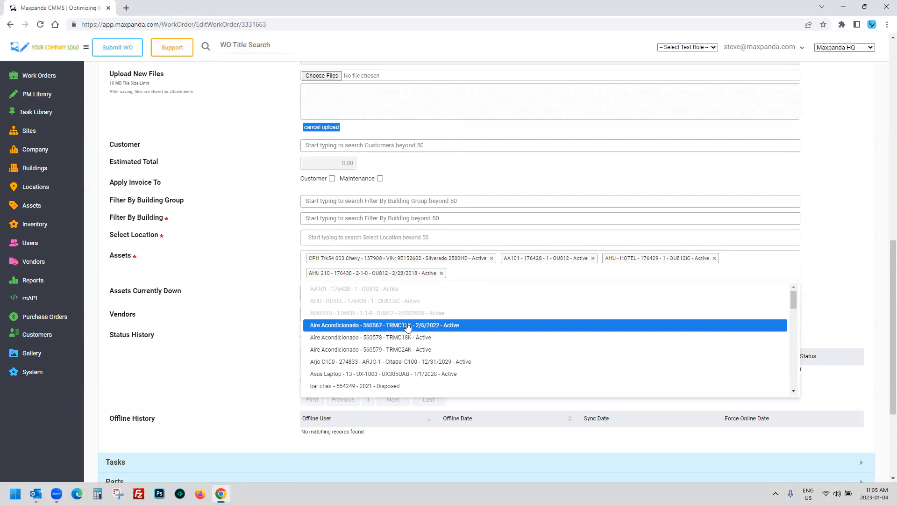
click(408, 323)
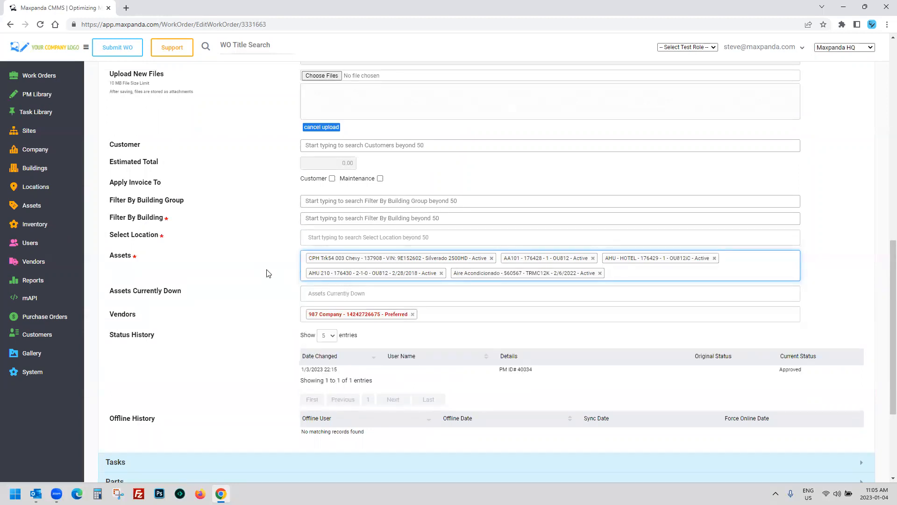
Step: Enter the comment 'fork #1 i did this' on the work order
scroll(269, 274, up, 1)
scroll(269, 273, up, 7)
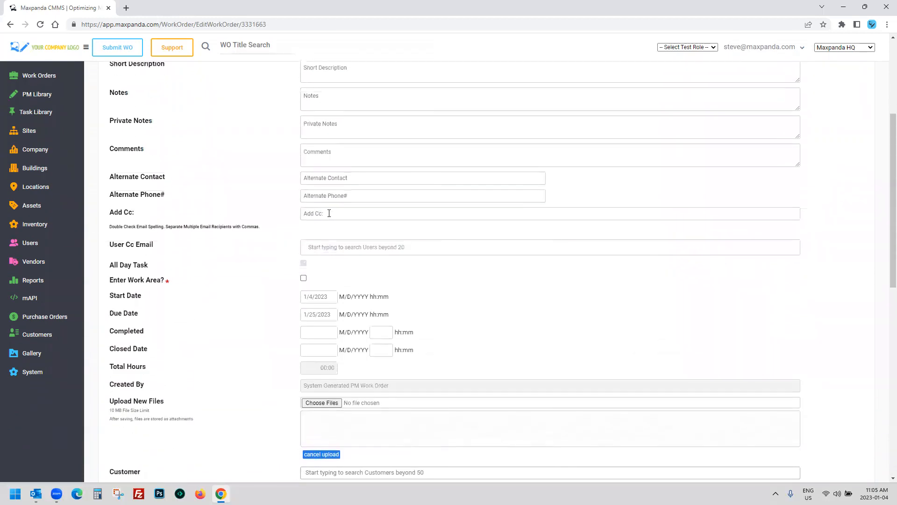
click(320, 201)
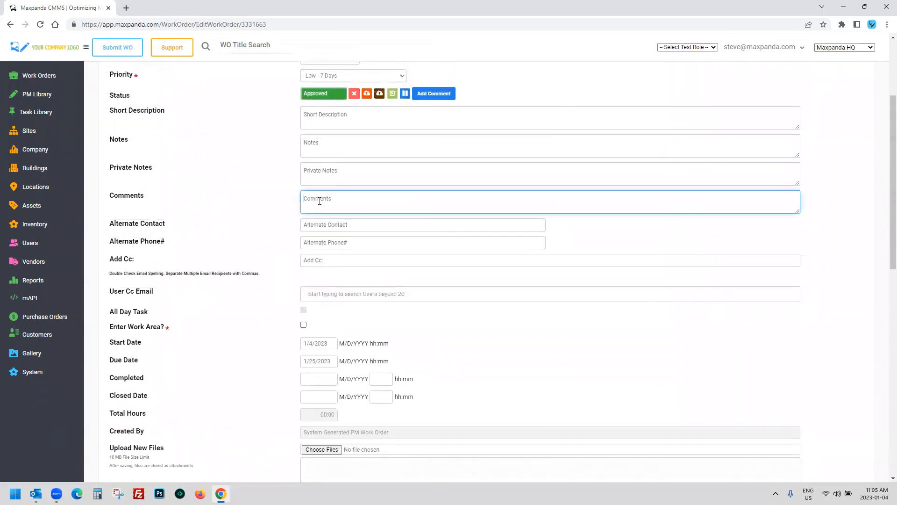
text(fork #1 i did this)
scroll(264, 202, down, 8)
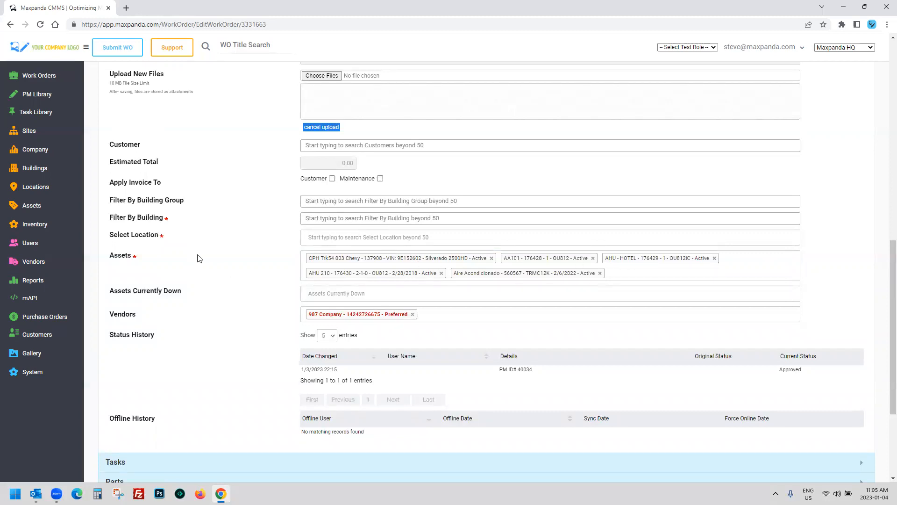
scroll(197, 258, down, 3)
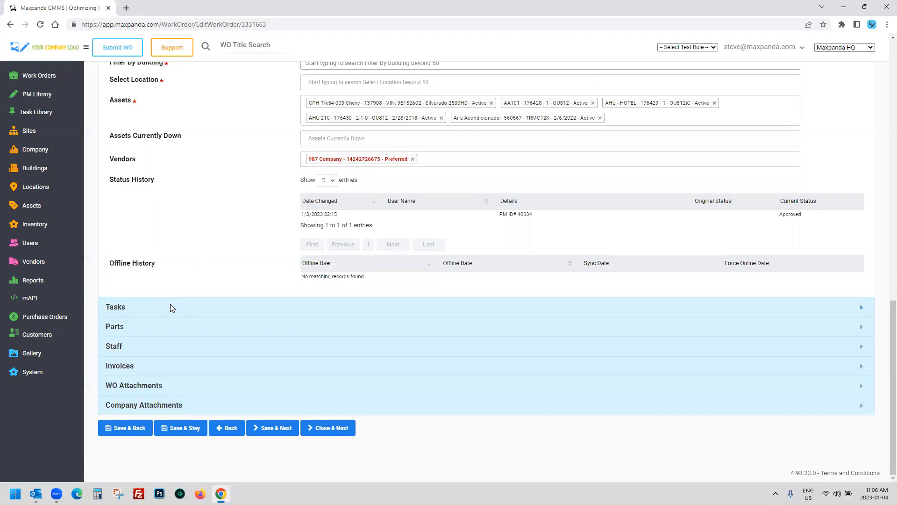
Step: Expand Tasks to show Tool Check List and Full Check - Pump CRN 150, highlighting the first task
click(170, 307)
mouse_move(115, 209)
mouse_down()
mouse_move(533, 214)
mouse_move(107, 212)
mouse_up()
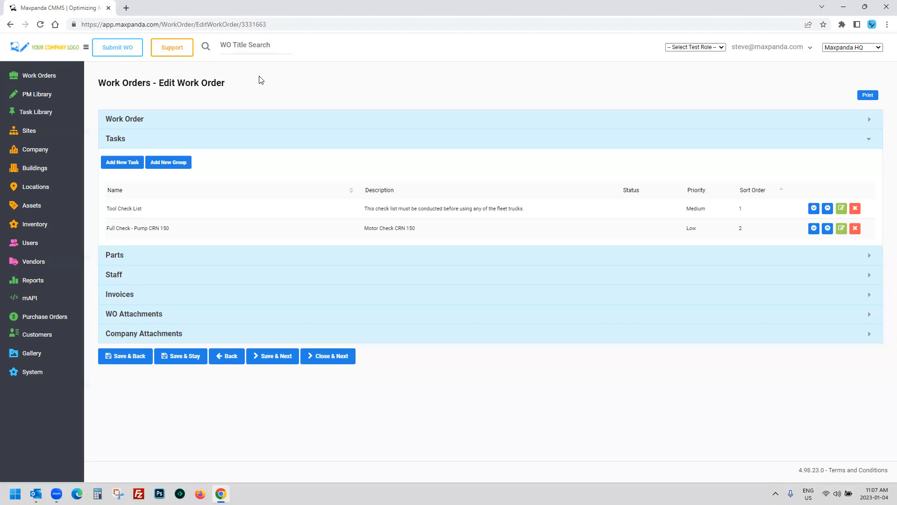
Step: In the Staff section, record 02:05 Active Labor Hours for the first staff member
click(136, 278)
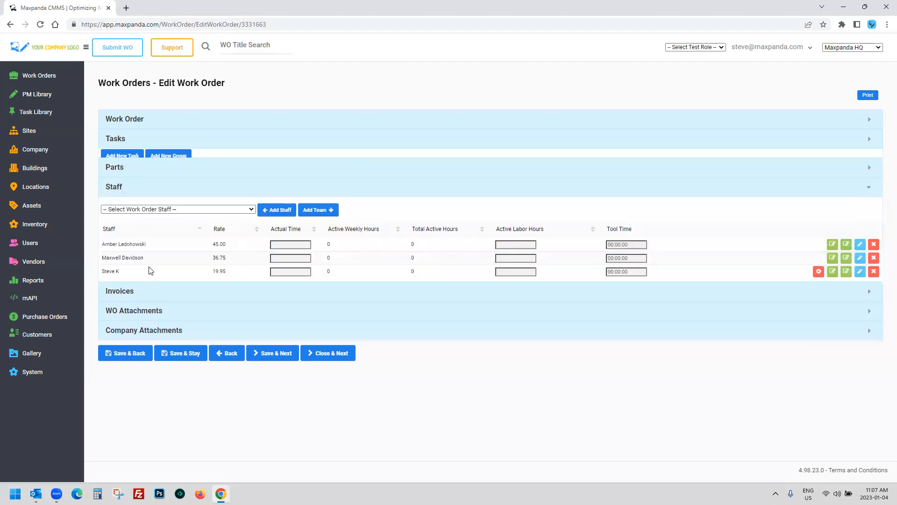
click(513, 237)
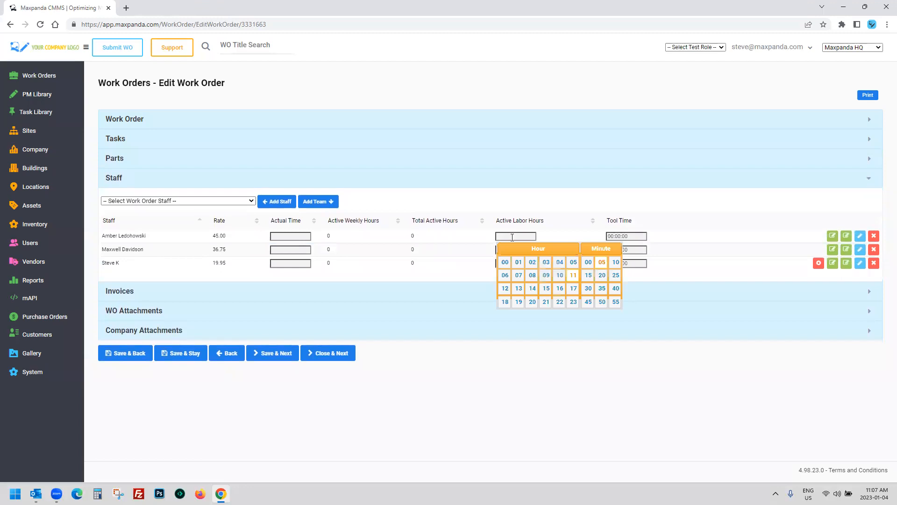
click(531, 262)
click(460, 358)
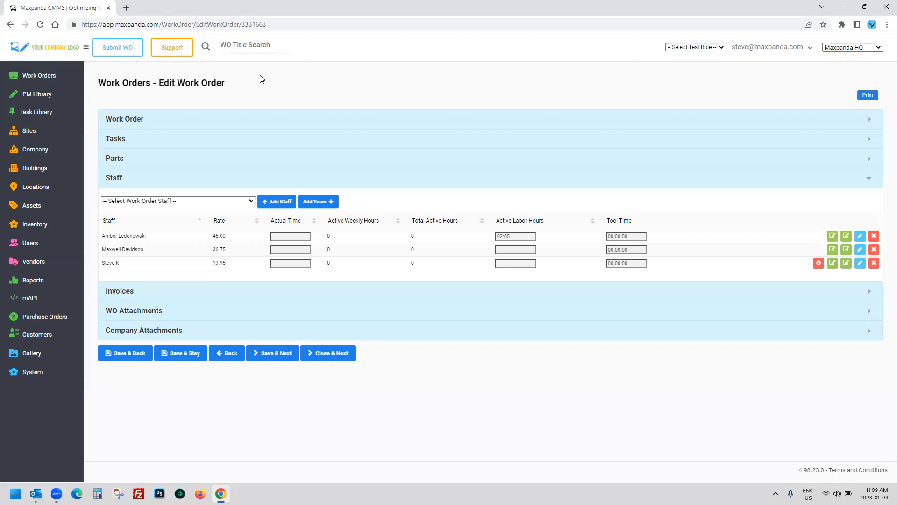
Step: Reopen the Tasks section and highlight the Tool Check List task name
click(182, 141)
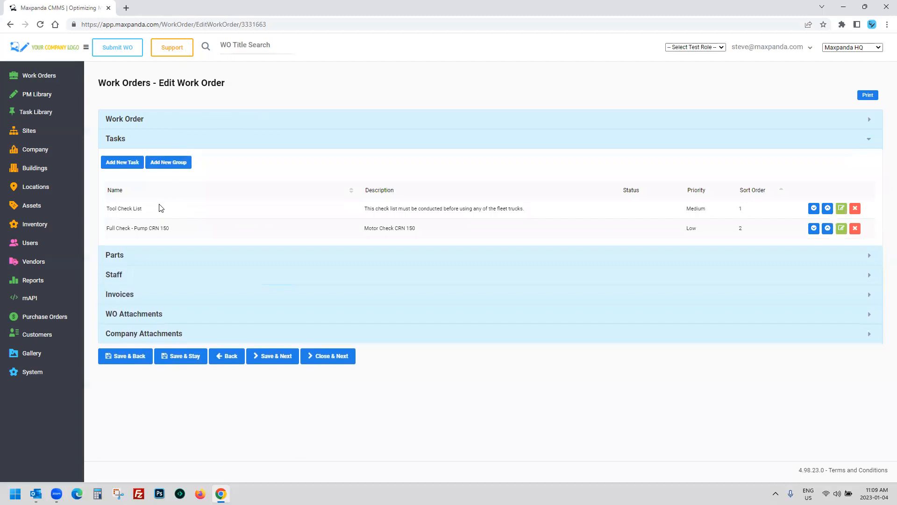
drag(147, 210, 107, 208)
Step: Leave the edit page for the Work Orders List View table
click(28, 76)
click(10, 109)
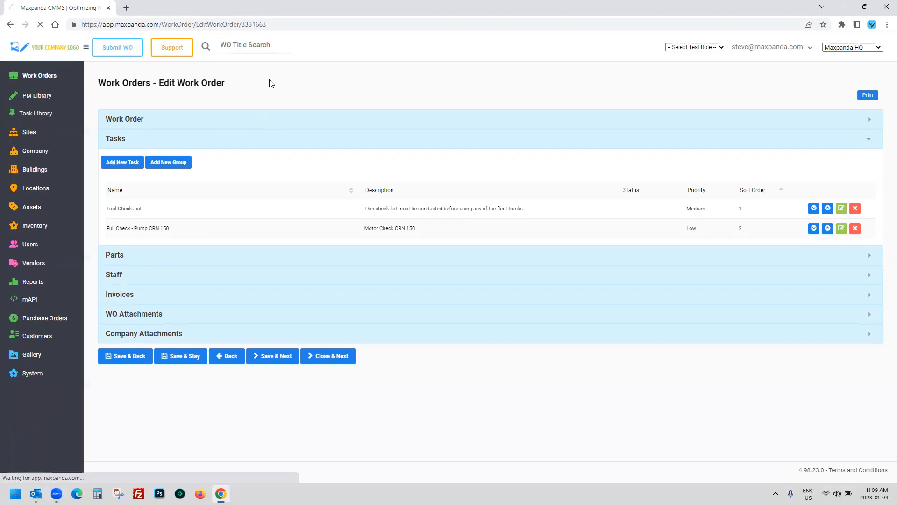